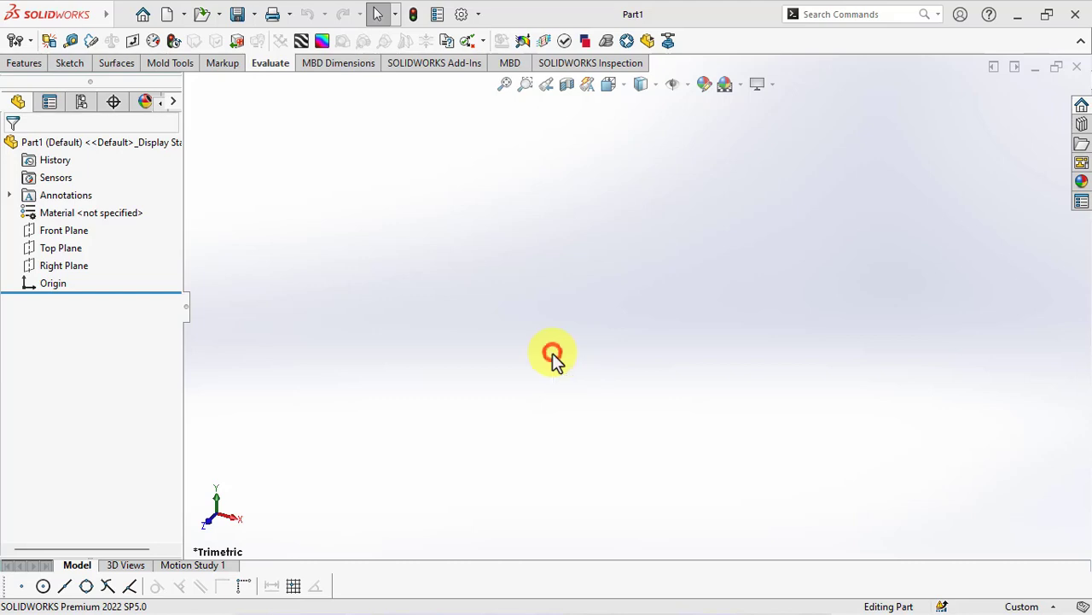
- On the Front Plane, draw a construction center rectangle anchored at the origin
left_click(56, 231)
left_click(75, 214)
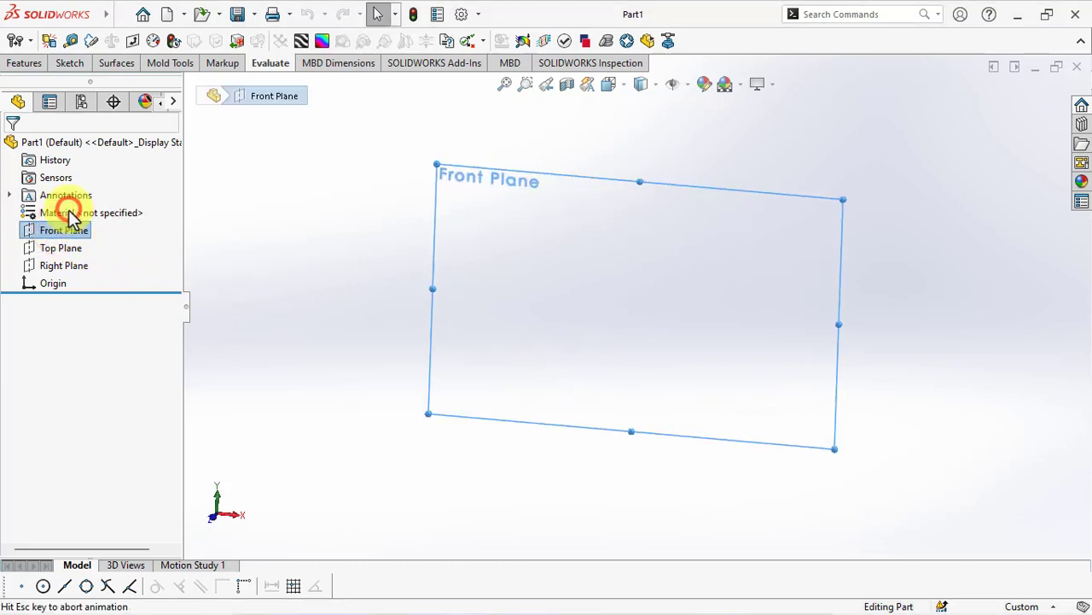
left_click(114, 40)
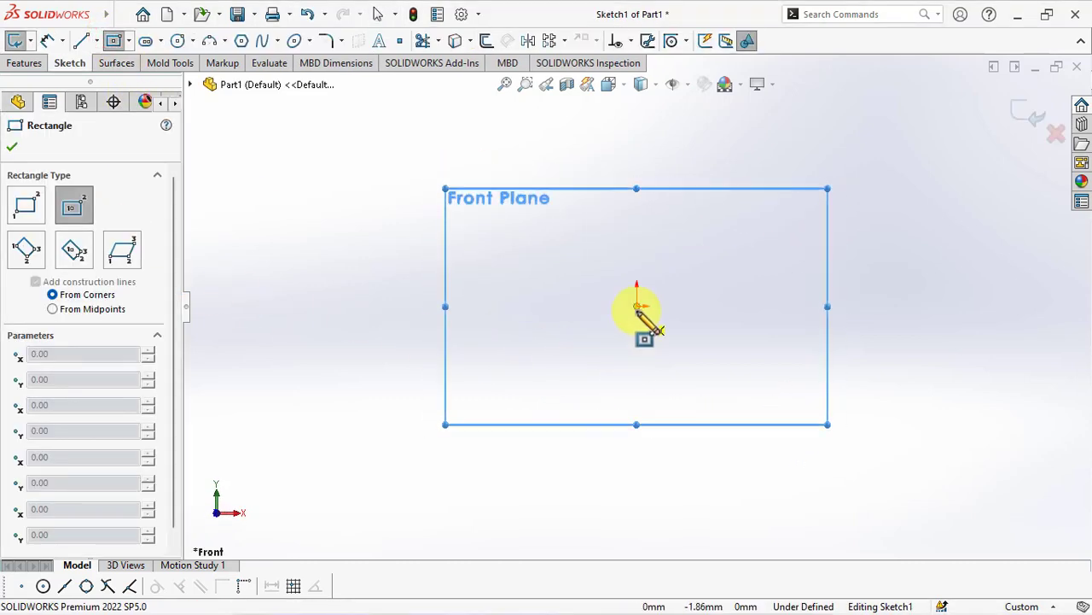
left_click(636, 306)
left_click(363, 456)
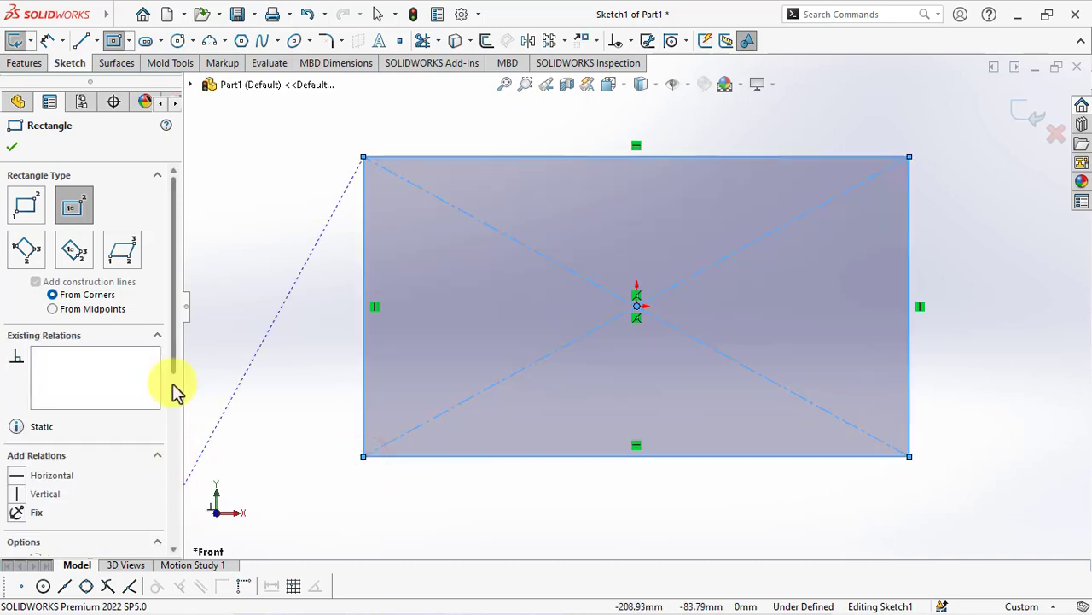
left_click_drag(173, 374, 182, 559)
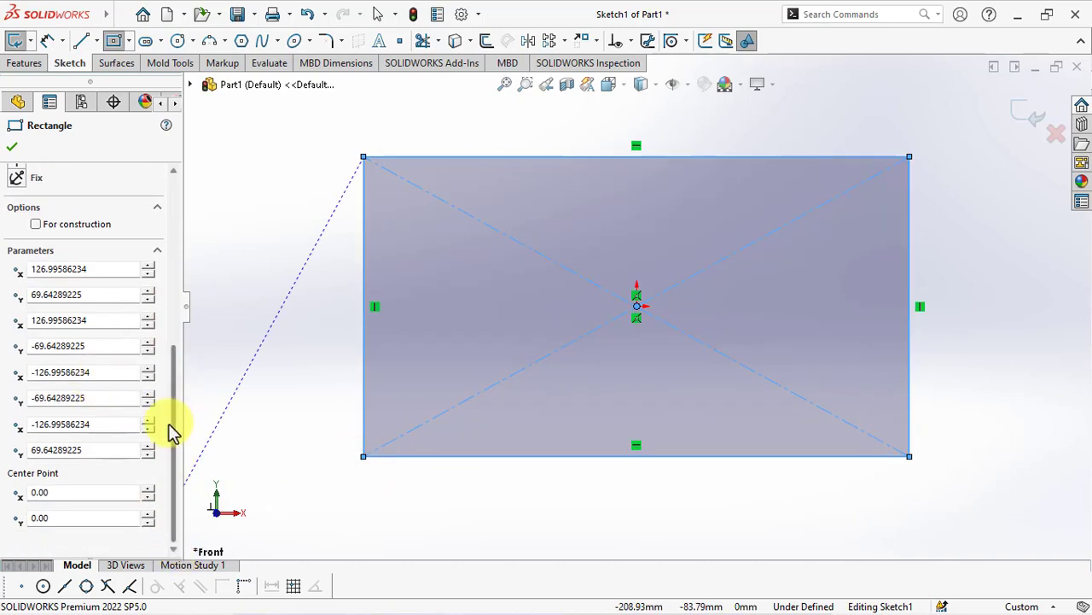
left_click_drag(173, 431, 183, 366)
scroll(146, 395, "up", 2)
left_click(36, 442)
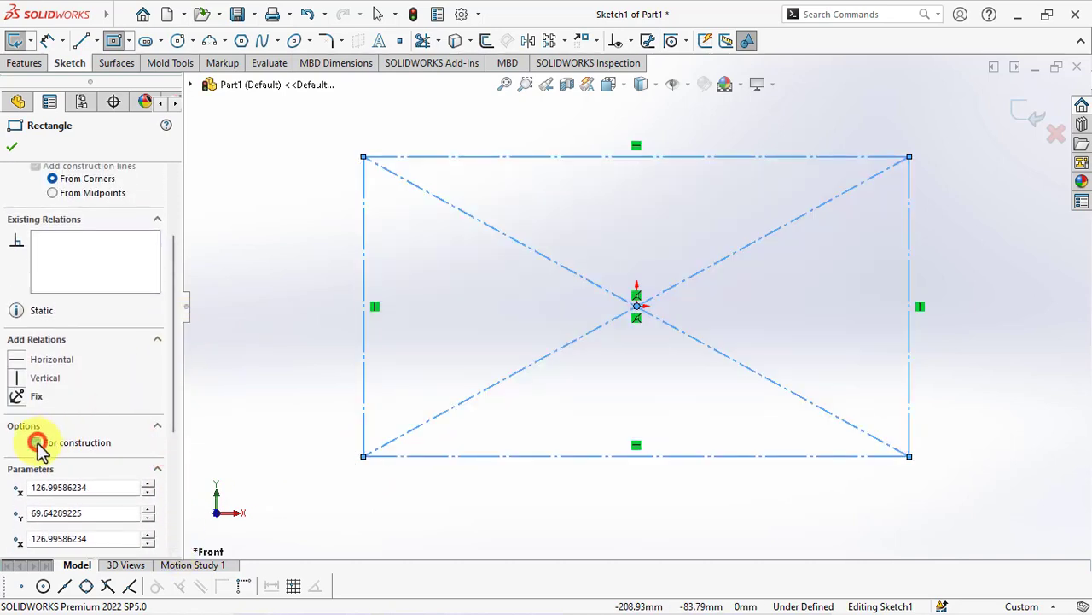
left_click(11, 147)
- Dimension the rectangle 96 tall and 256 wide
left_click(251, 295)
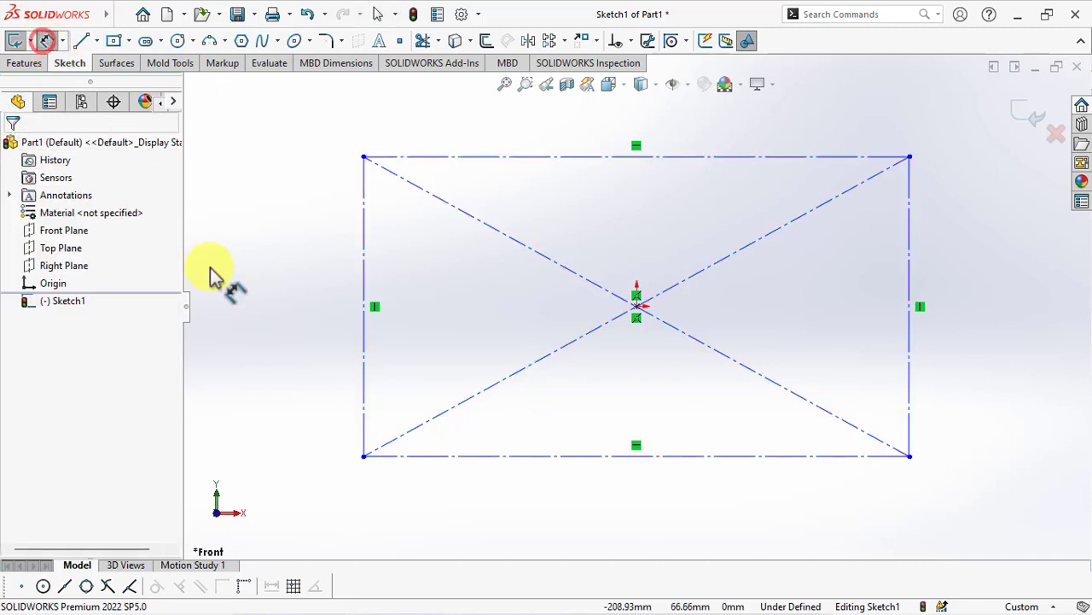
left_click(364, 317)
left_click(316, 314)
type("96")
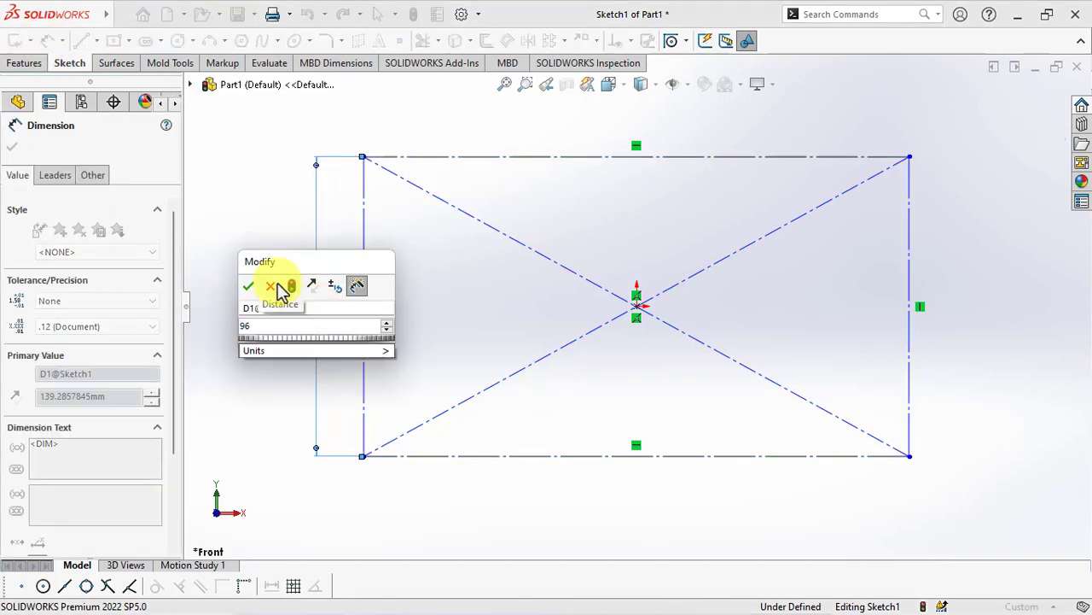
left_click(249, 287)
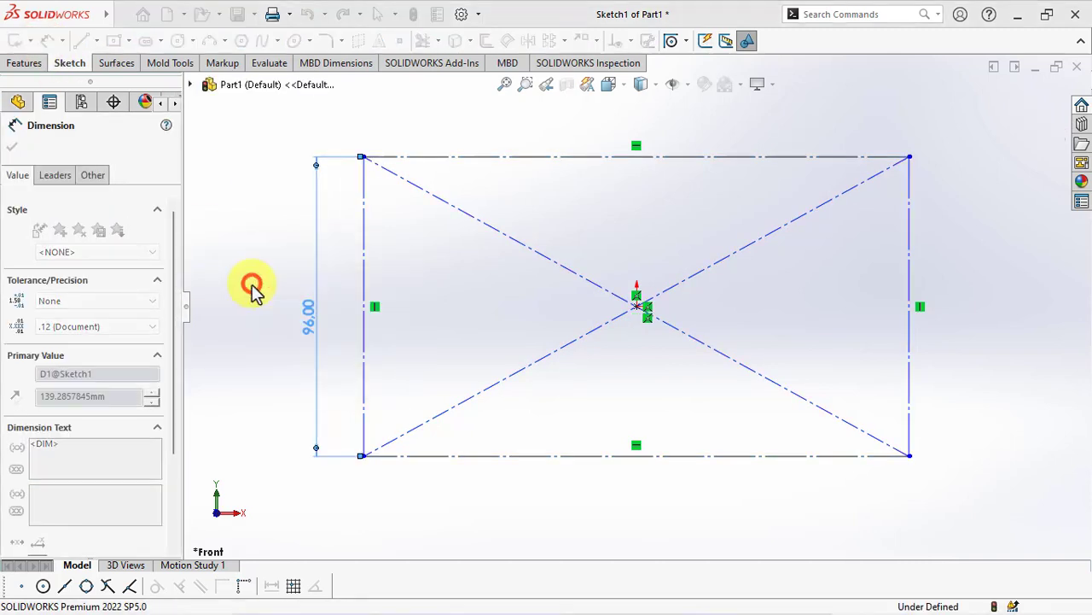
left_click(719, 159)
left_click(640, 119)
type("256")
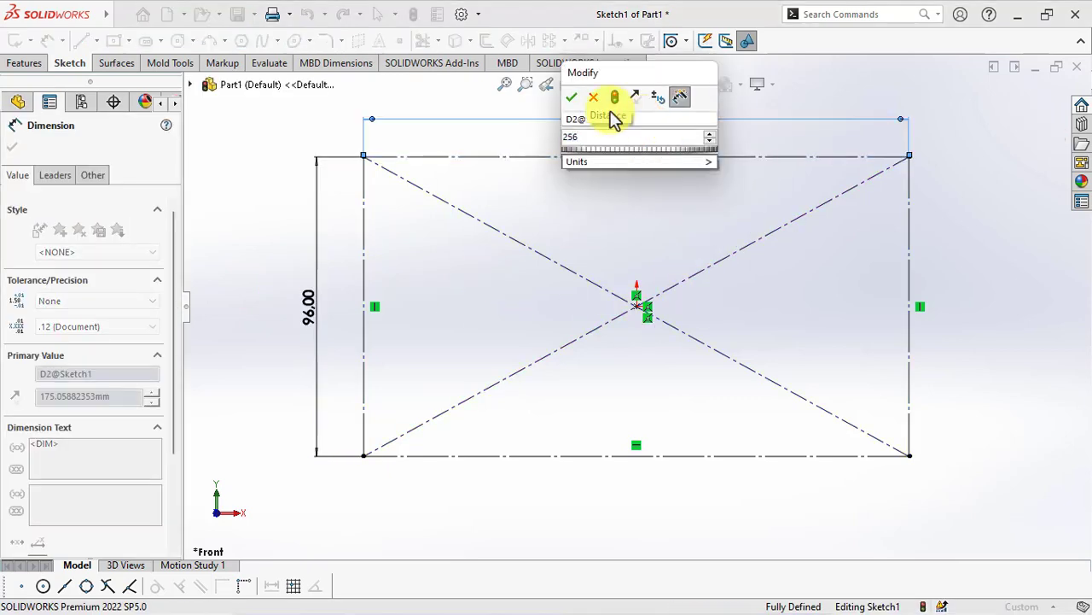
left_click(571, 97)
- Draw a sagging bottom arc across the rectangle, tangent to its bottom edge
key("f")
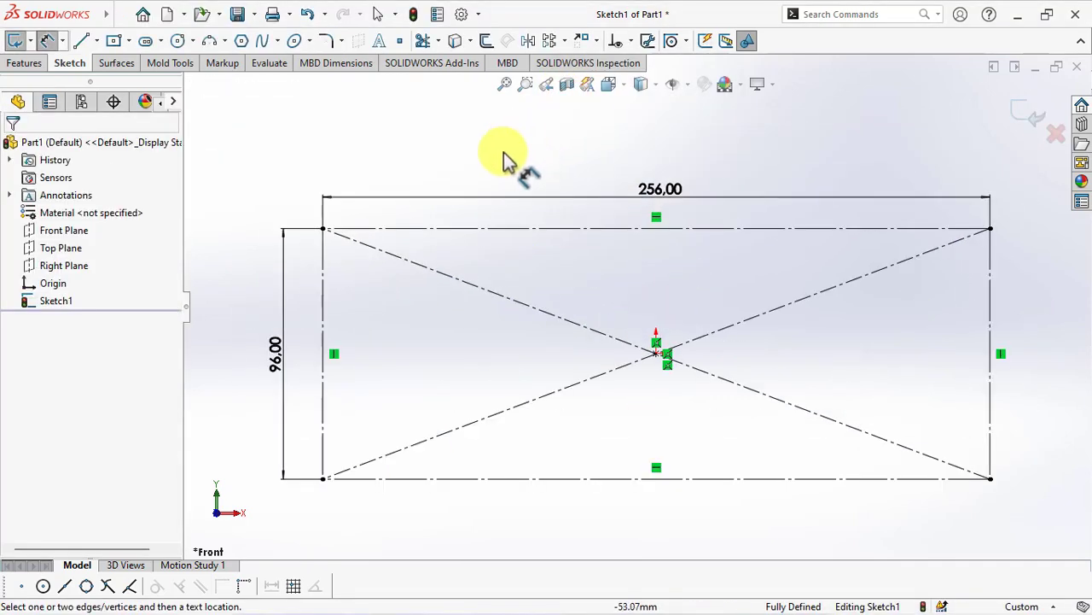
left_click(209, 40)
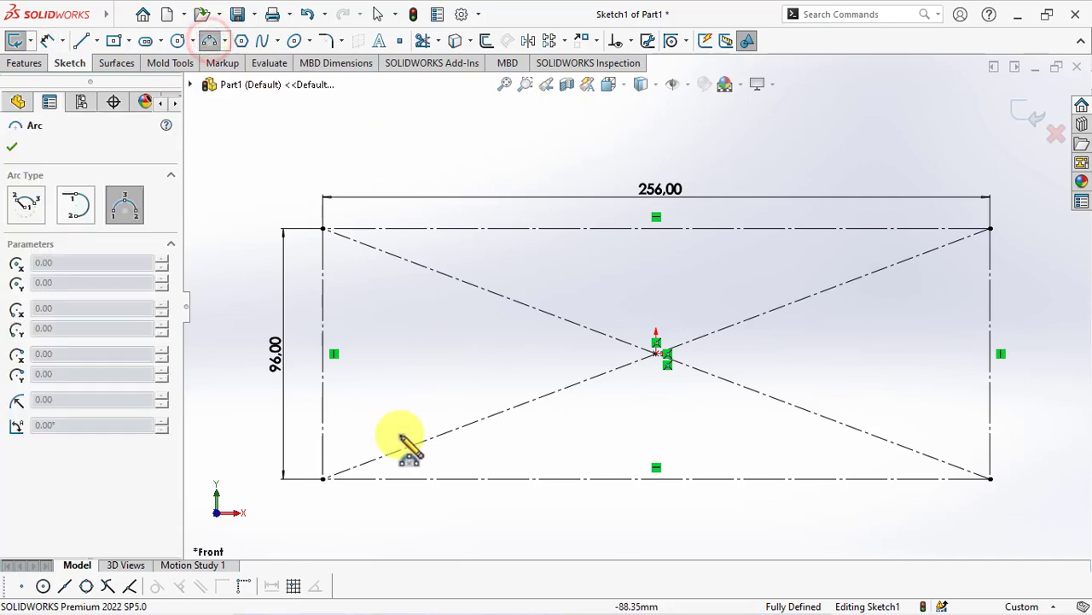
left_click(323, 416)
left_click(990, 416)
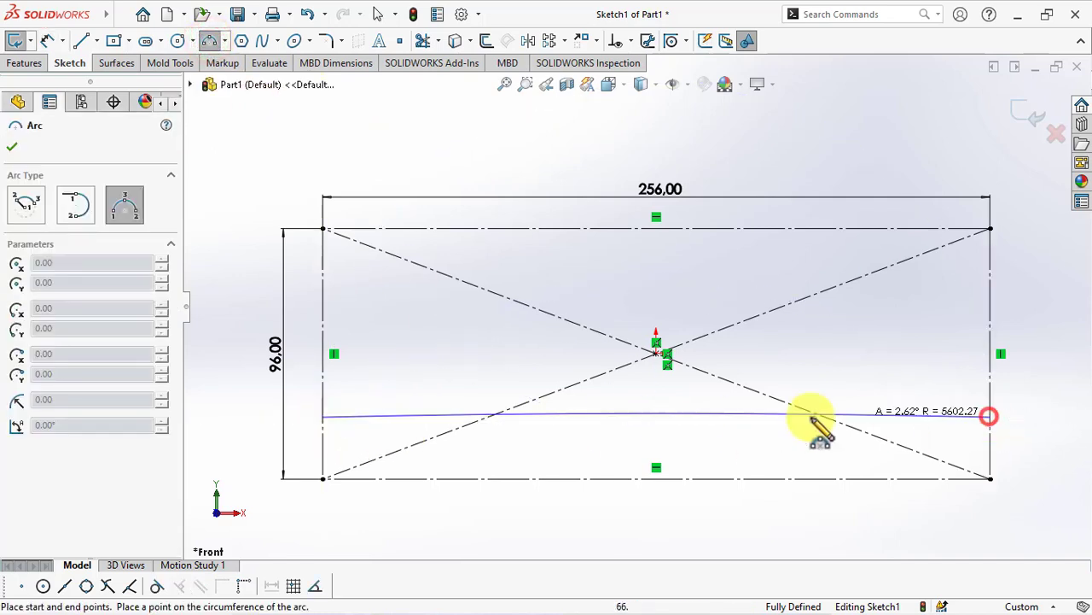
left_click(676, 483)
right_click(678, 480)
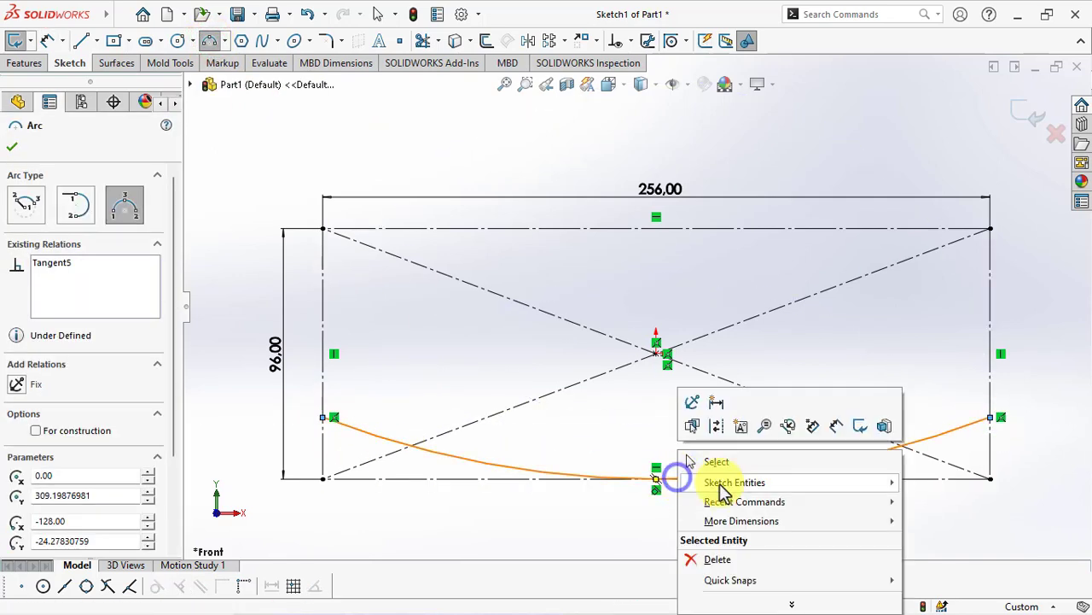
left_click(737, 461)
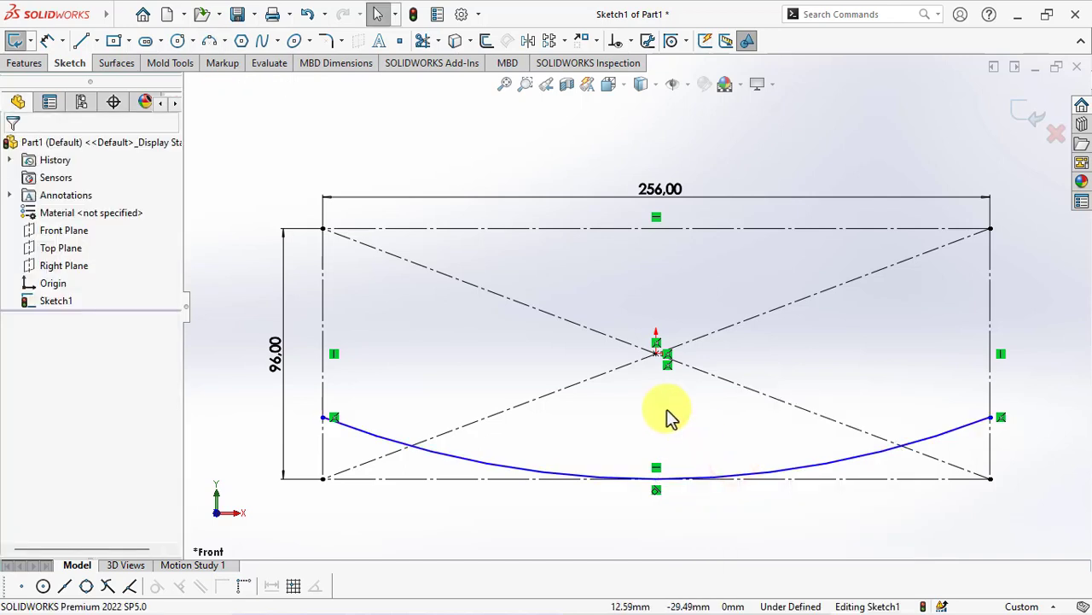
- Add a slanted left line and an upper-left arc reaching the rectangle's top edge
left_click(81, 40)
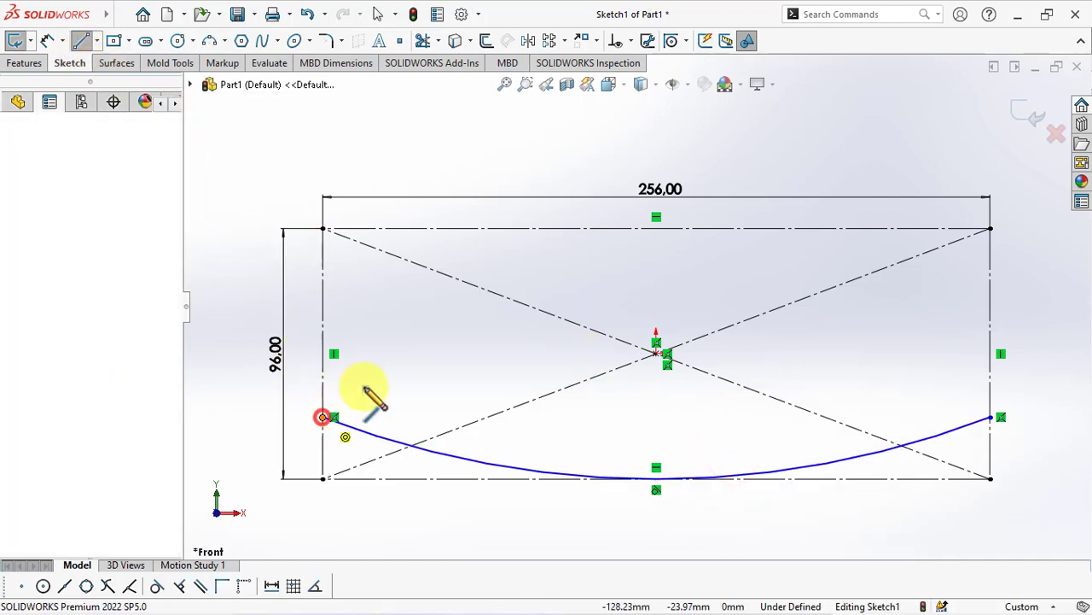
left_click(322, 417)
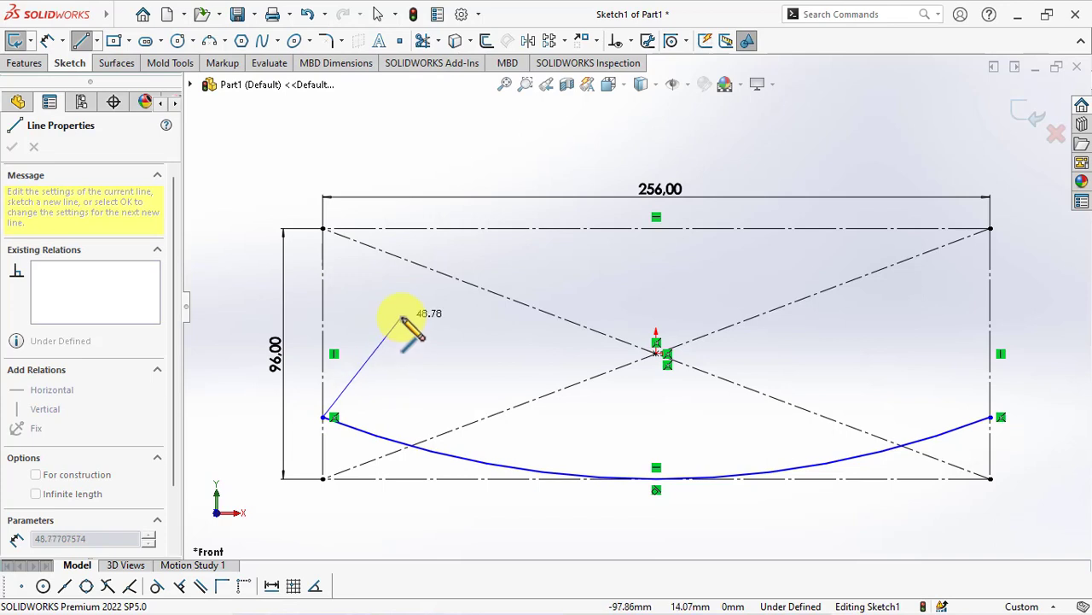
left_click(402, 318)
left_click(209, 41)
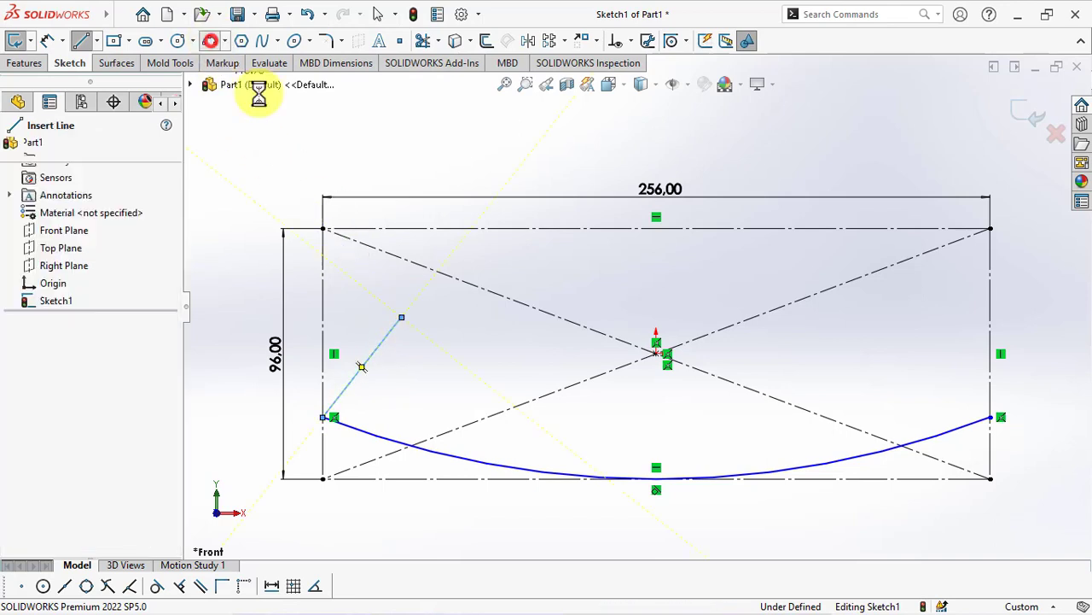
left_click(402, 318)
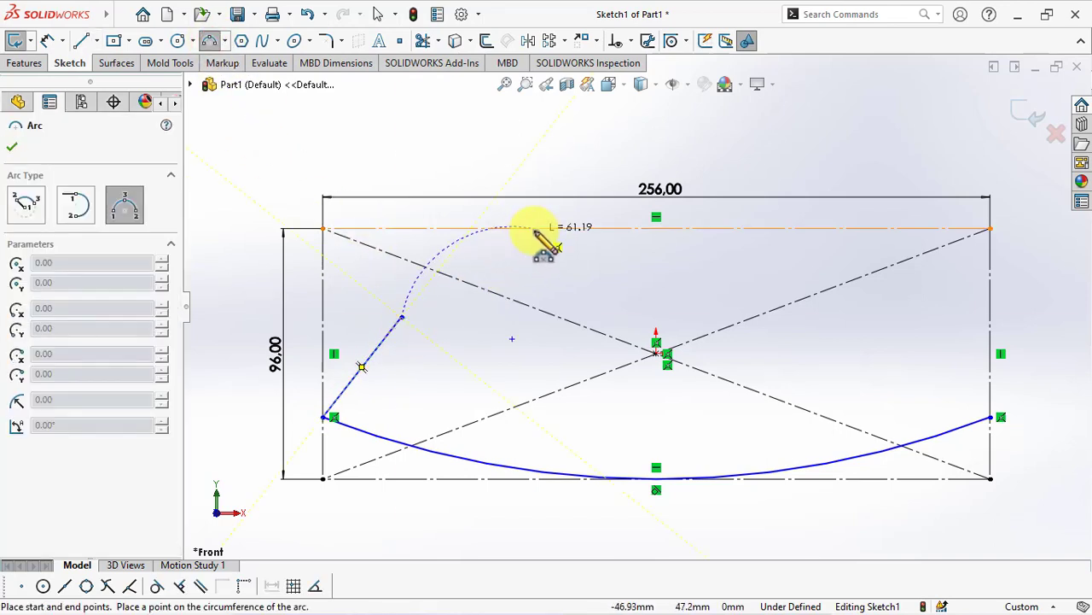
left_click(533, 229)
left_click(515, 258)
right_click(537, 266)
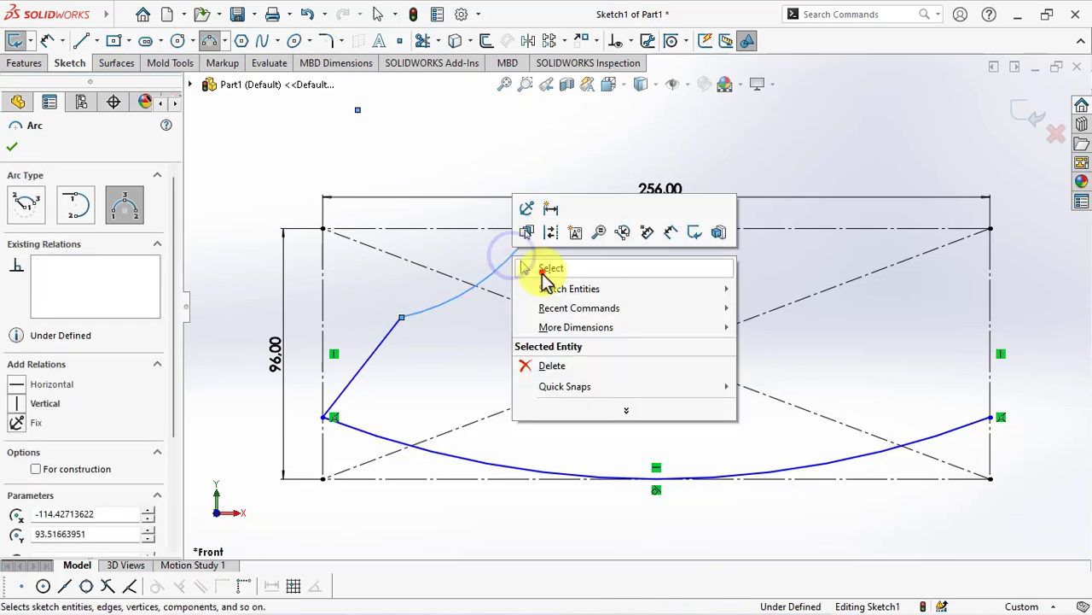
left_click(522, 207)
- Draw a short horizontal line along the rectangle's top edge
left_click(81, 41)
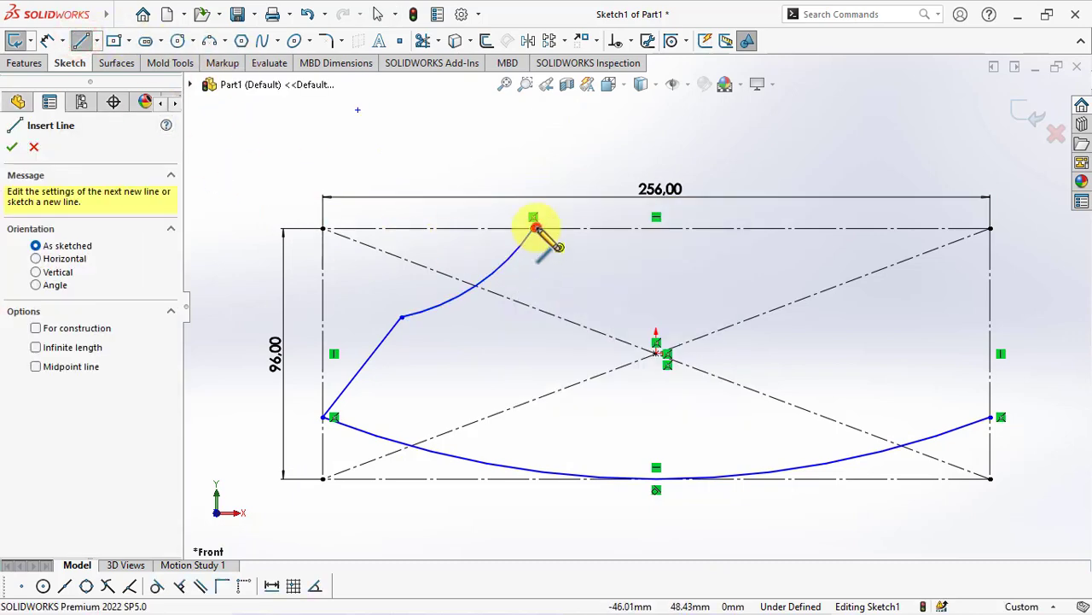
left_click(534, 229)
left_click(631, 229)
right_click(633, 230)
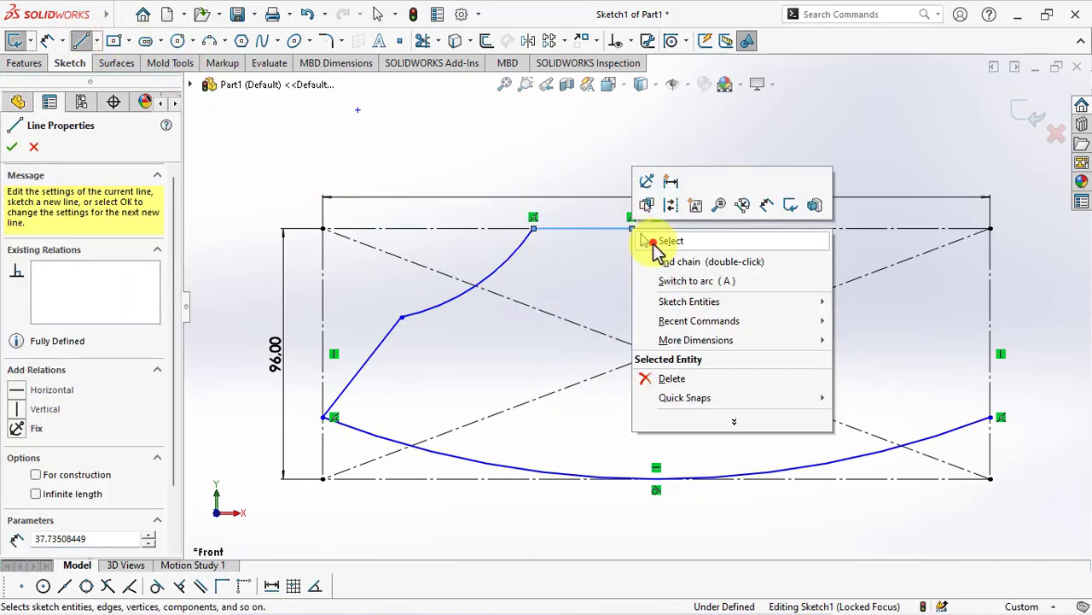
left_click(656, 242)
- Add an upper-right arc and a right line closing the profile at the bottom arc
left_click(209, 40)
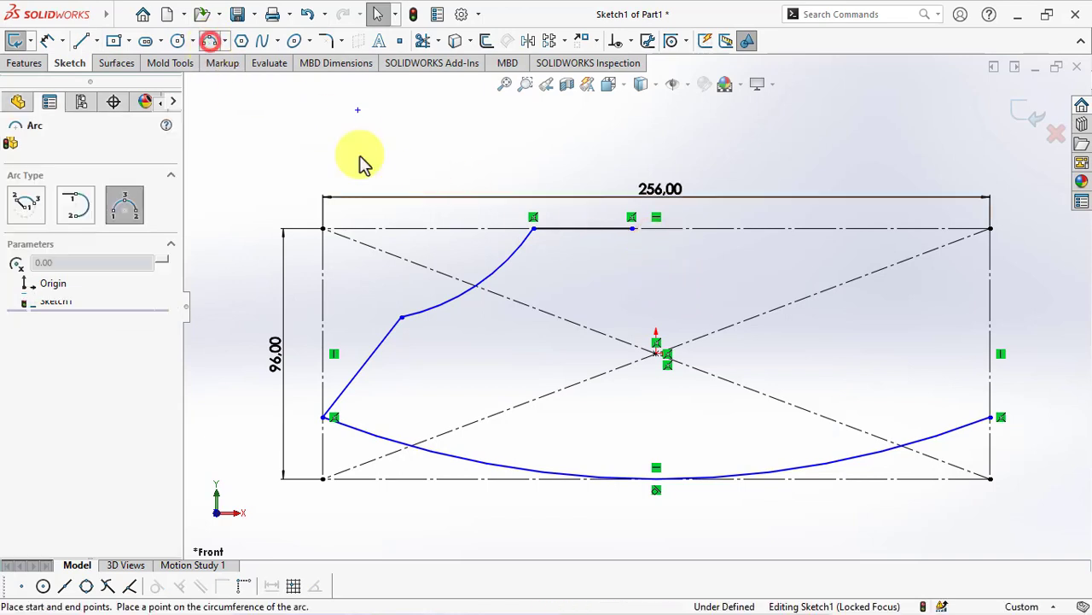
left_click(632, 229)
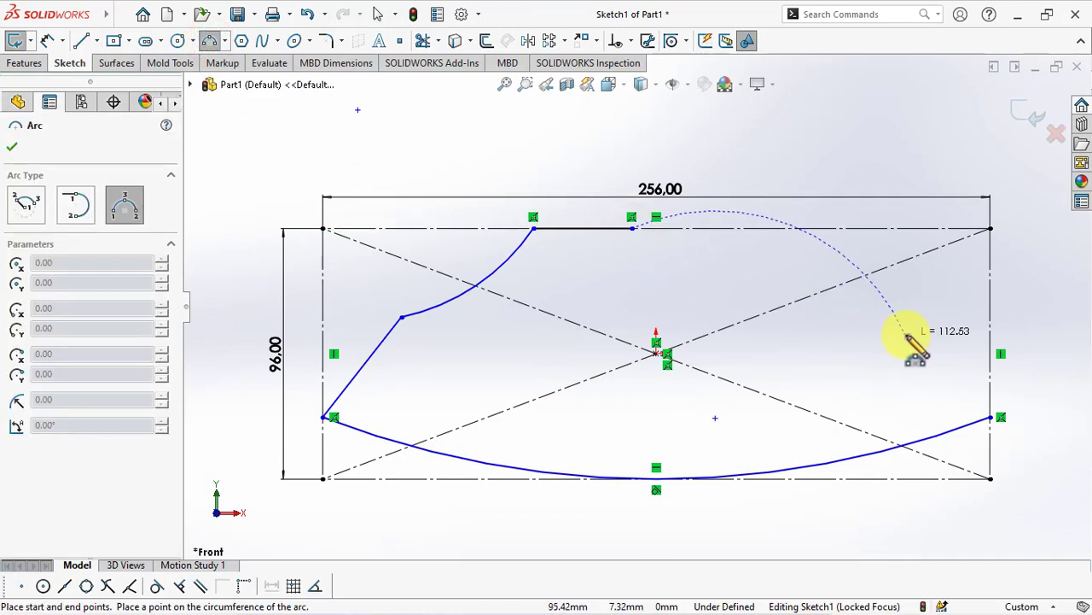
left_click(850, 290)
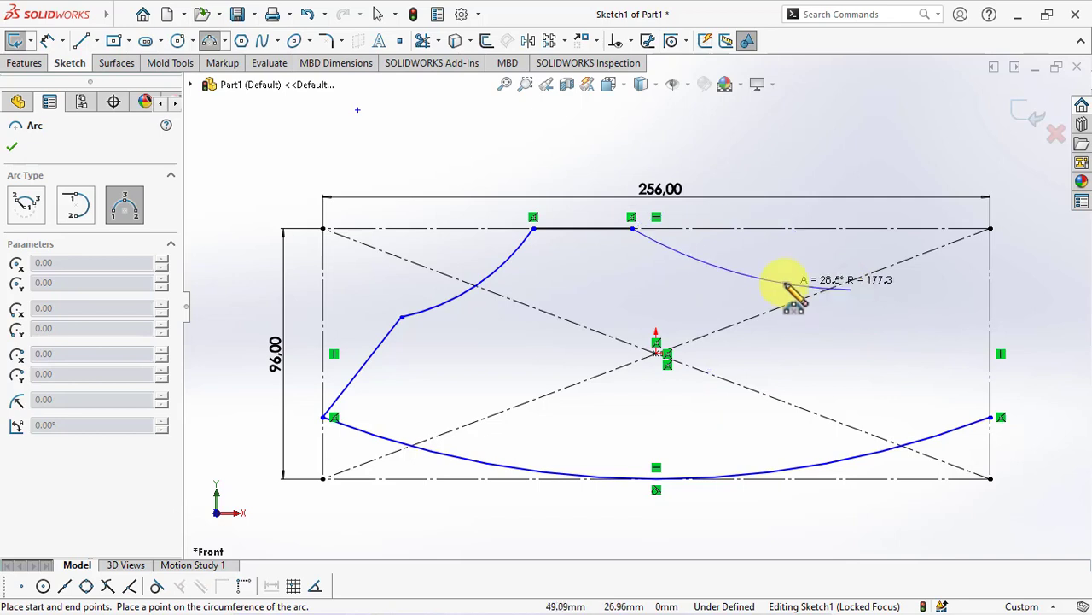
left_click(792, 286)
key("Escape")
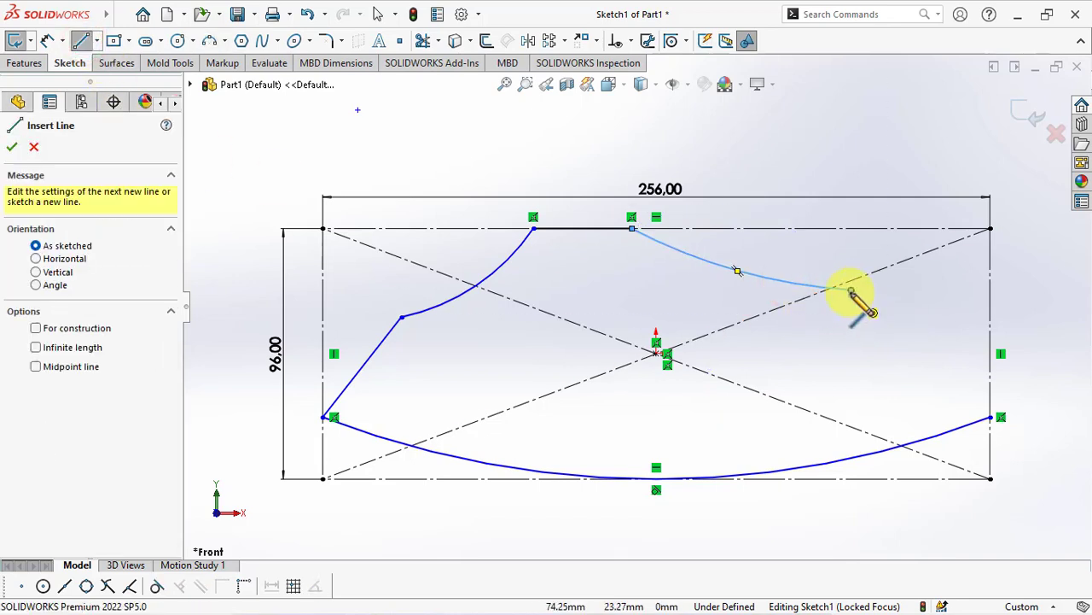
left_click(851, 290)
left_click(990, 416)
right_click(993, 419)
left_click(1004, 430)
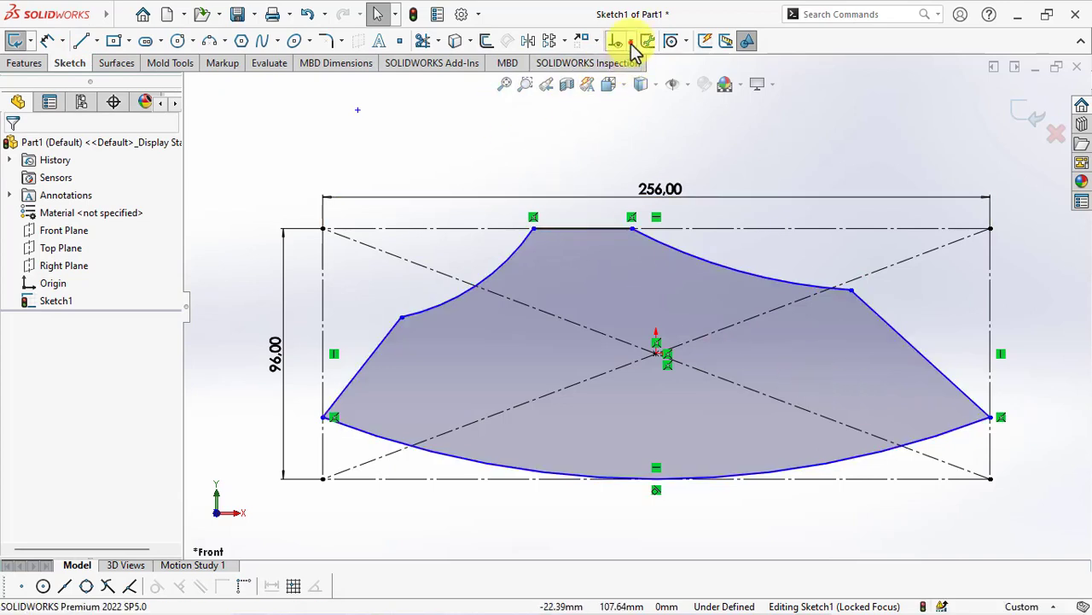
- Make the bottom end points horizontal and place them 23.5 above the bottom line
left_click(323, 416)
left_click(990, 417)
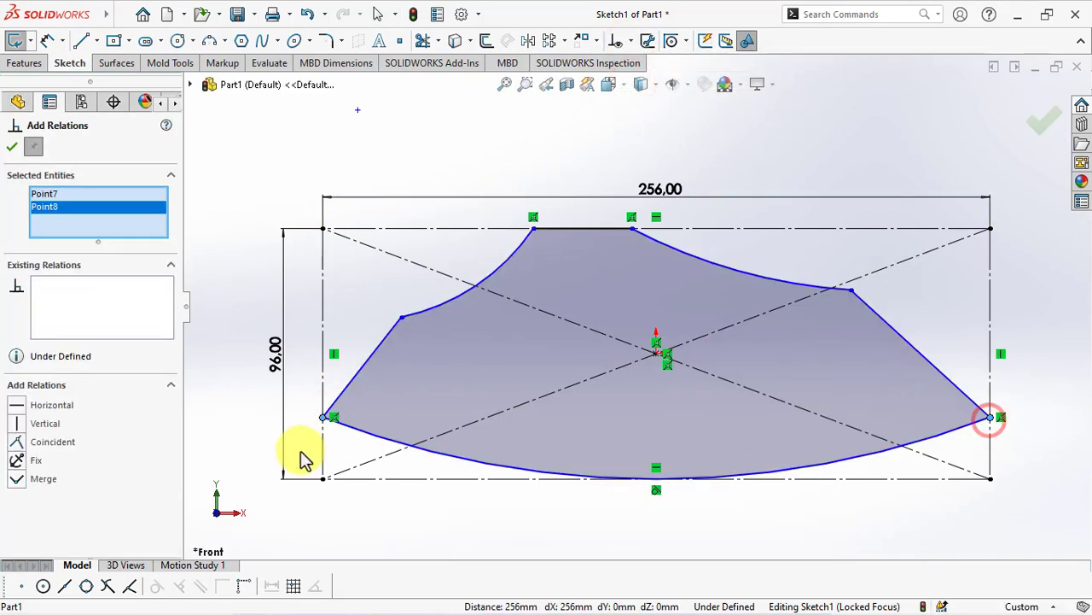
left_click(12, 147)
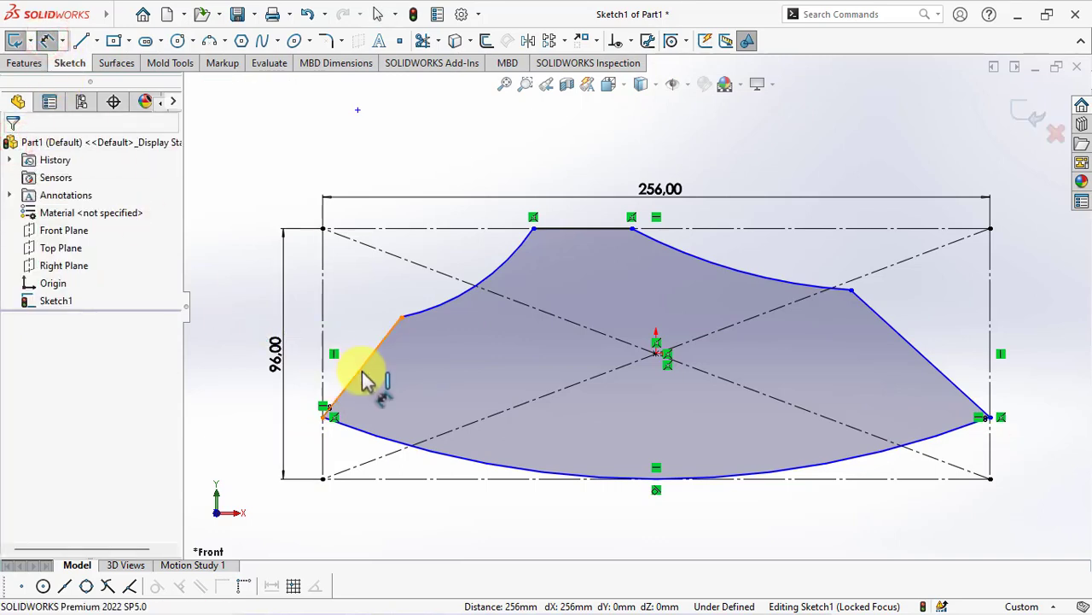
left_click(324, 416)
left_click(348, 478)
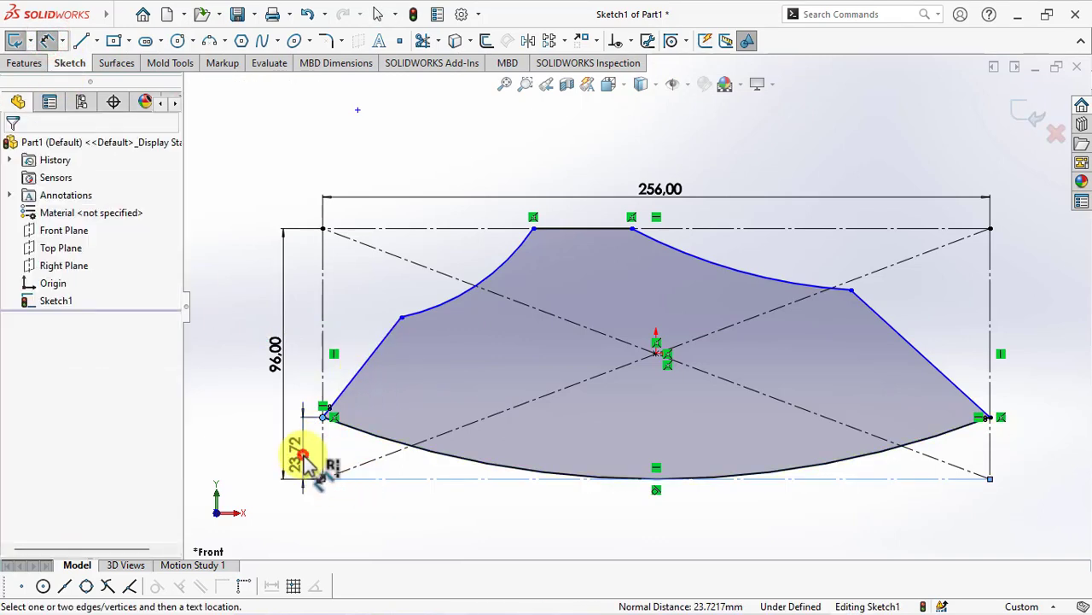
left_click(305, 459)
type("23.5")
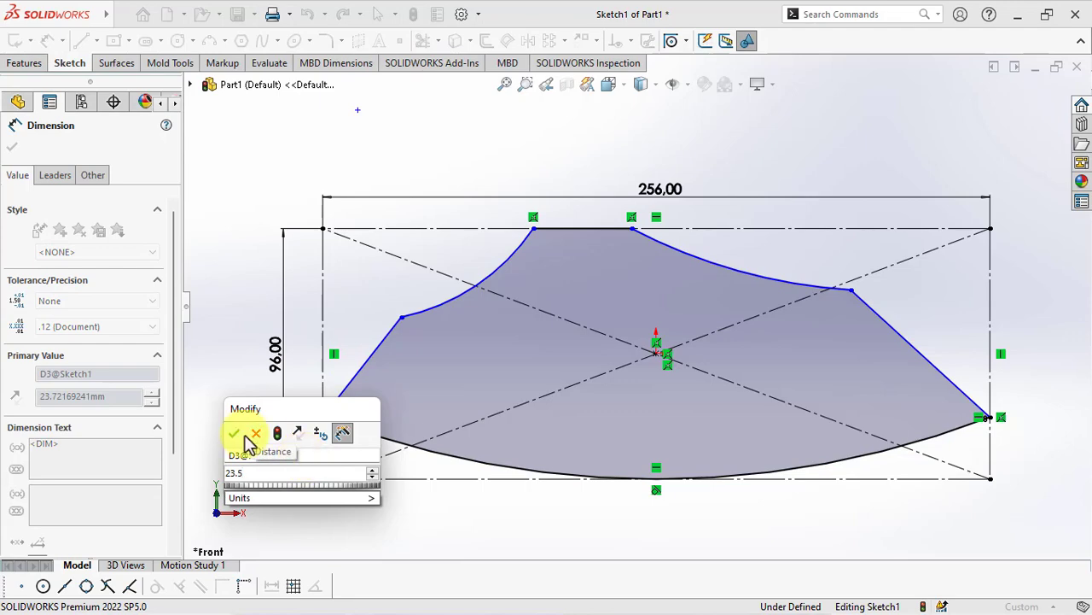
left_click(233, 433)
left_click_drag(271, 358, 245, 365)
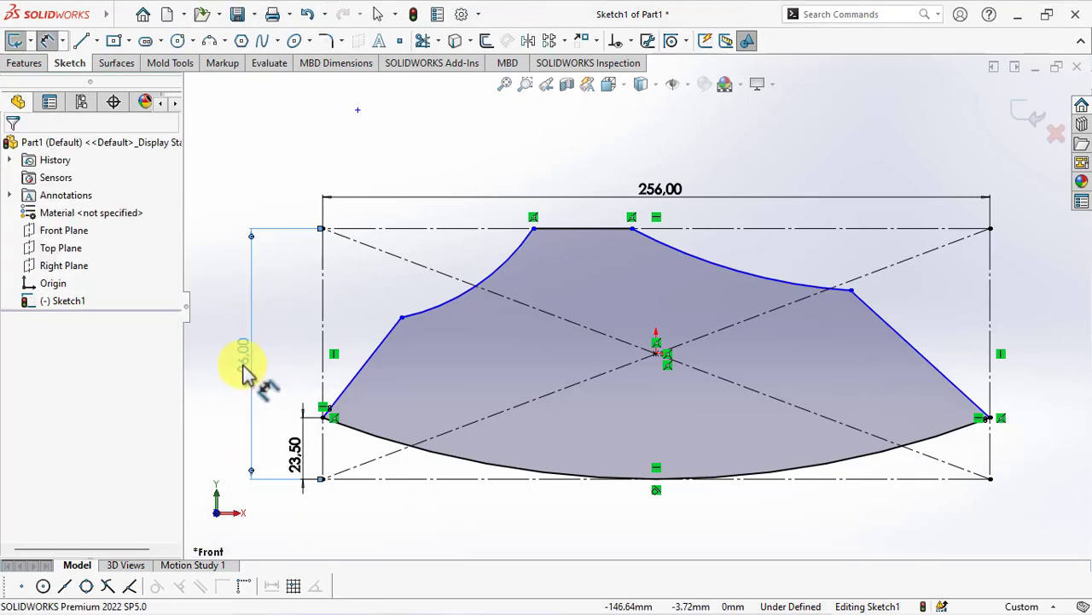
- Give the left sloped edge a 37.5° angle and a 60 length
left_click(375, 350)
left_click(323, 315)
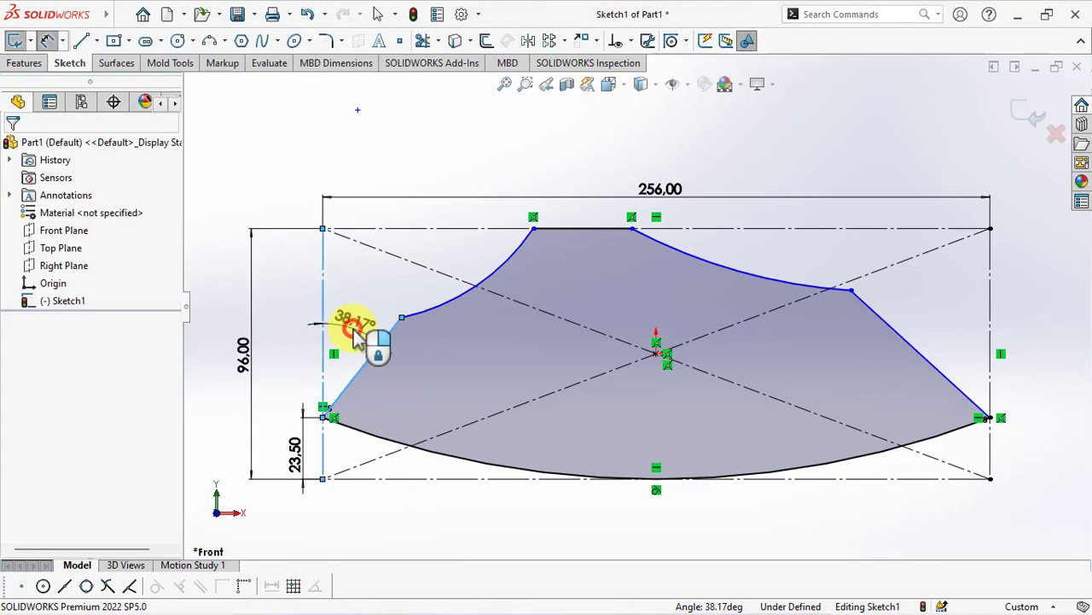
left_click(357, 335)
type("37.5")
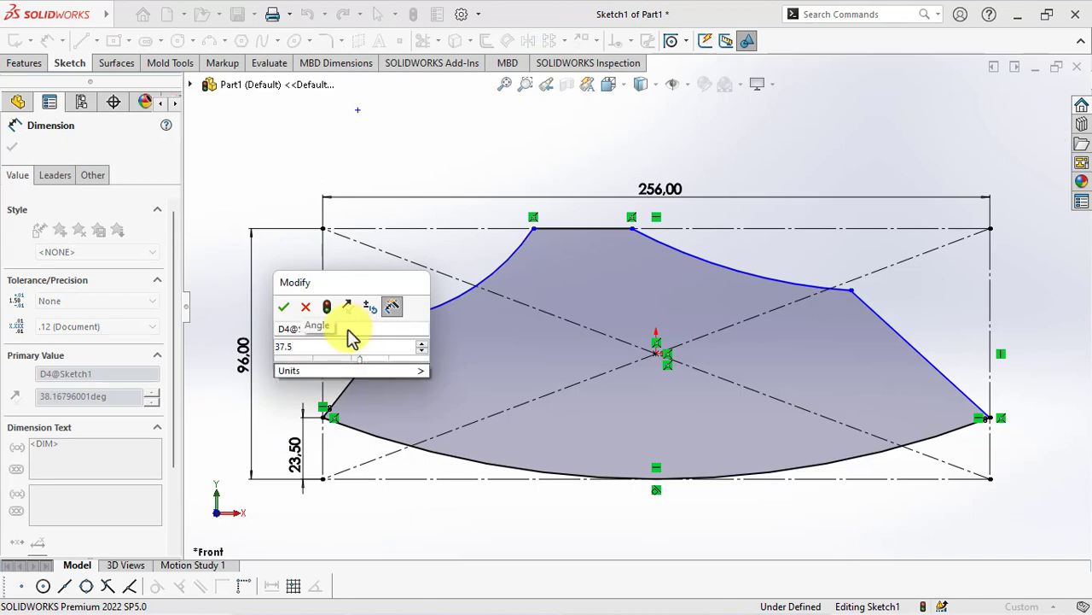
left_click(284, 306)
left_click(428, 378)
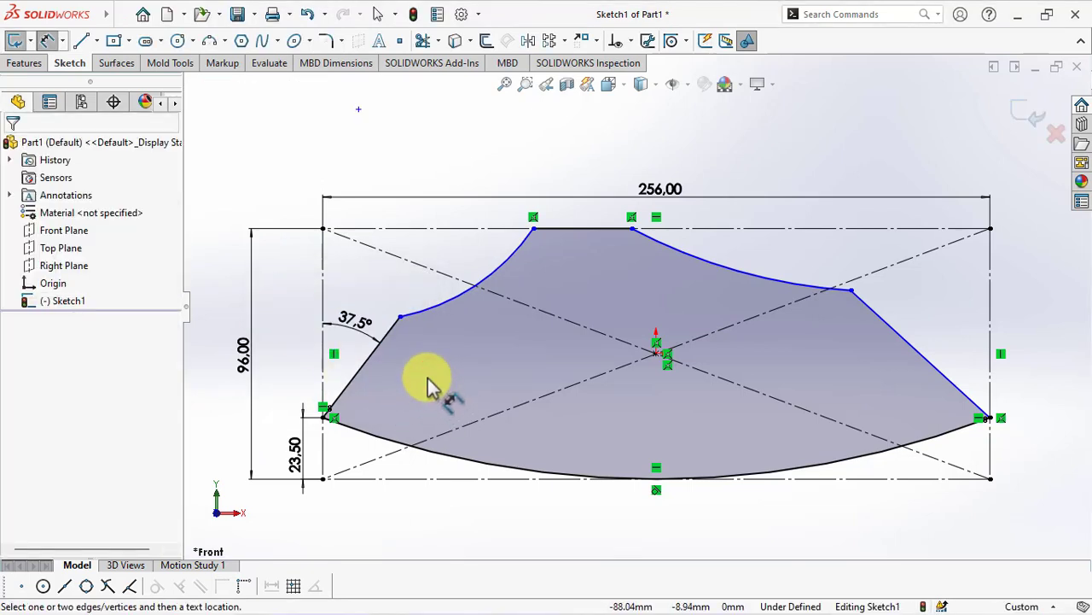
left_click(366, 360)
left_click(288, 295)
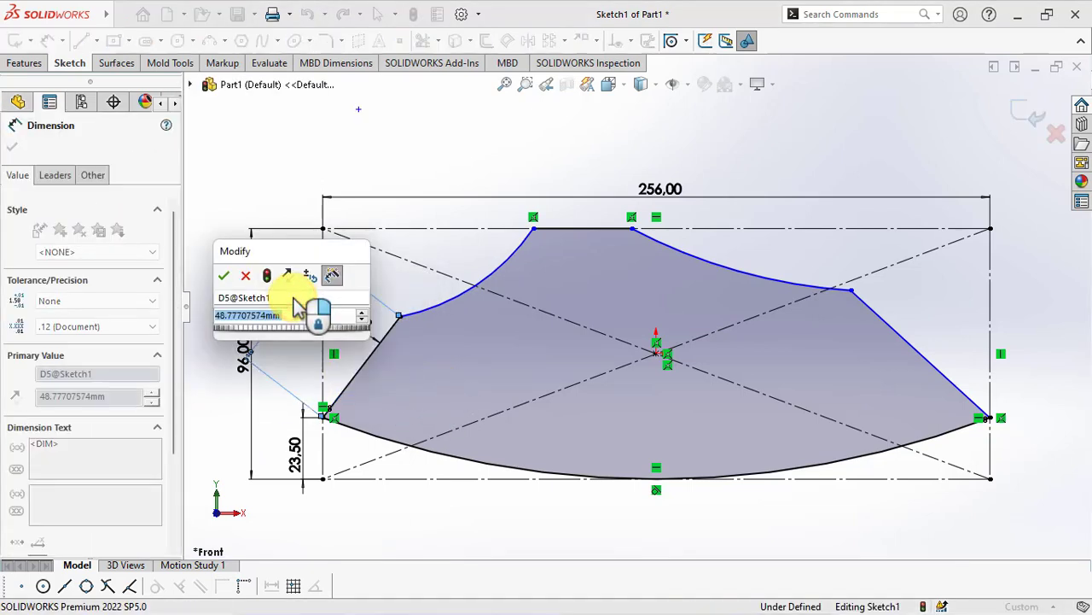
type("60")
left_click(225, 275)
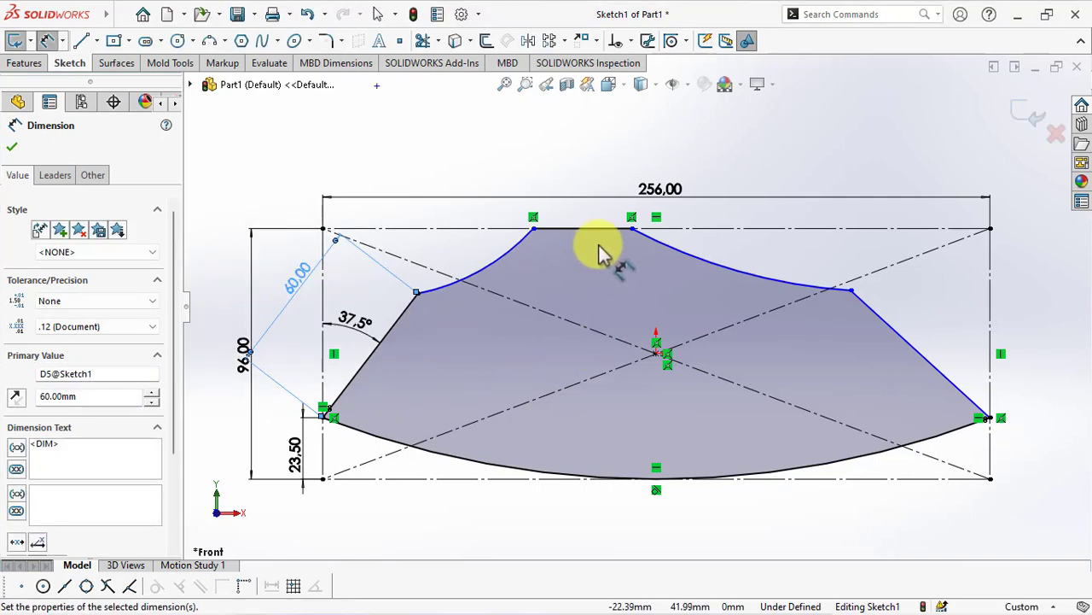
- Dimension the flat top edge 26 long and offset 69.50 from the left side
left_click(600, 231)
left_click(594, 214)
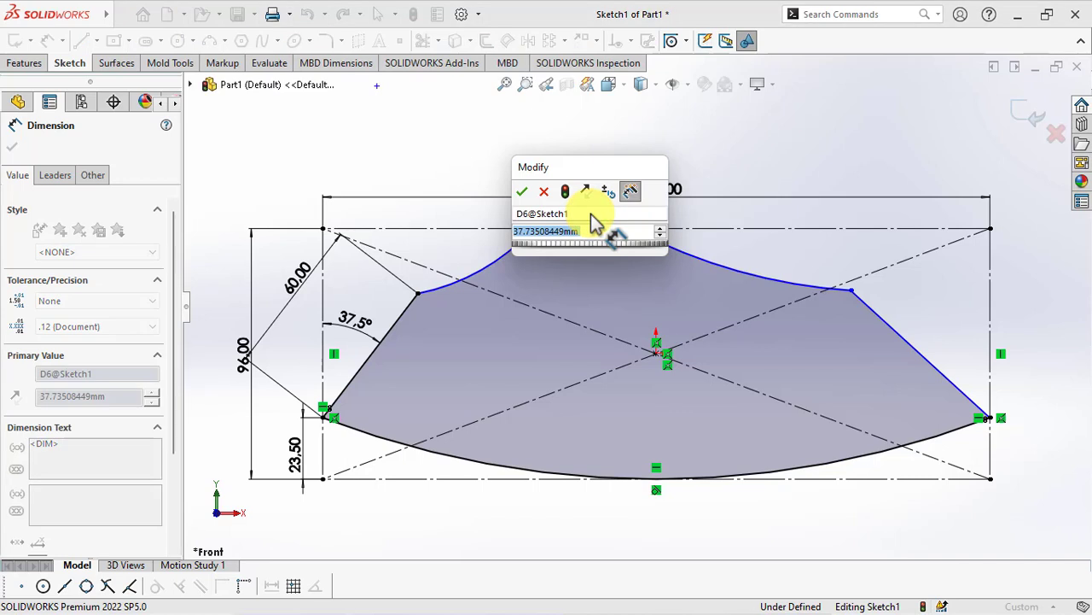
type("26")
left_click(521, 191)
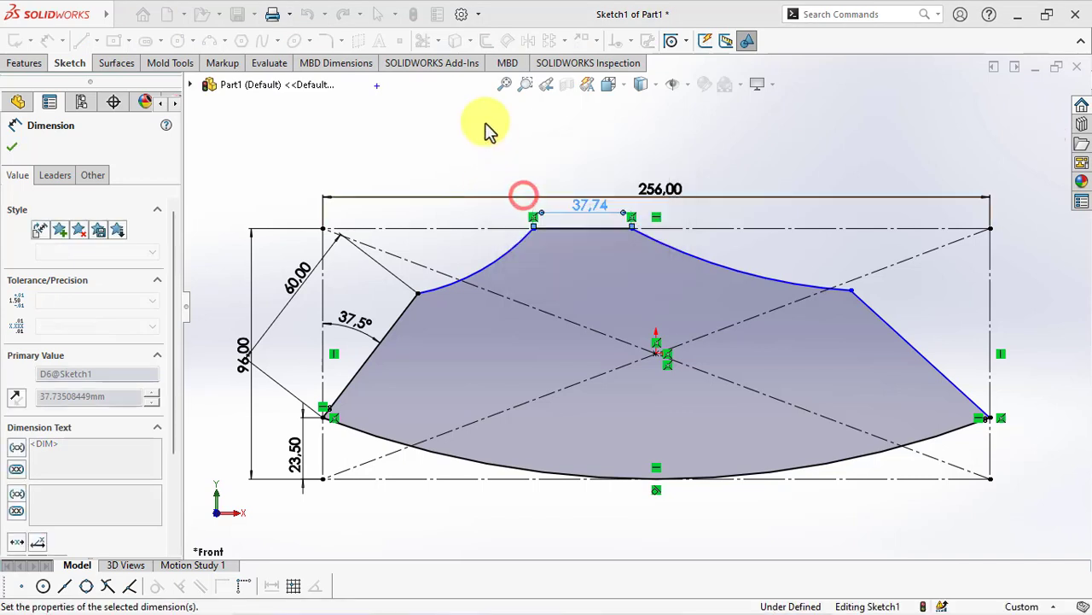
left_click(651, 147)
left_click(570, 207)
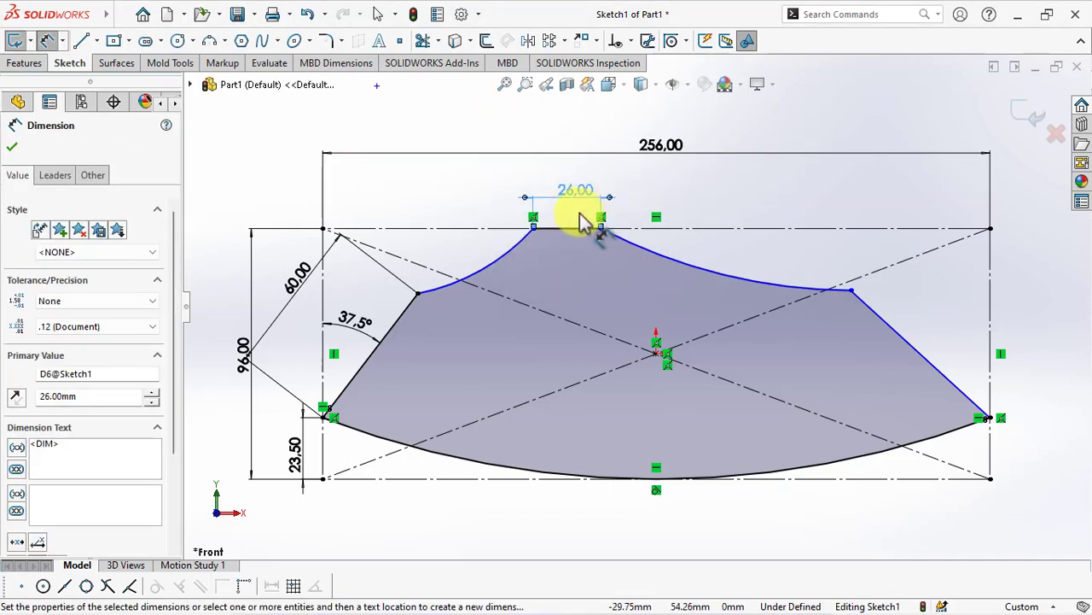
left_click(533, 230)
left_click(323, 248)
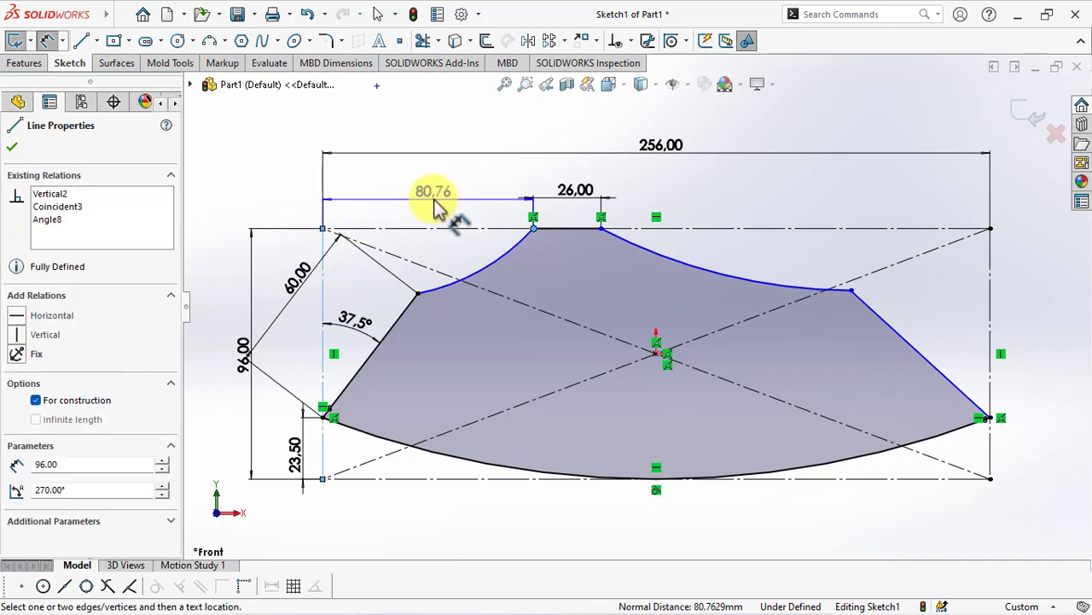
left_click(432, 203)
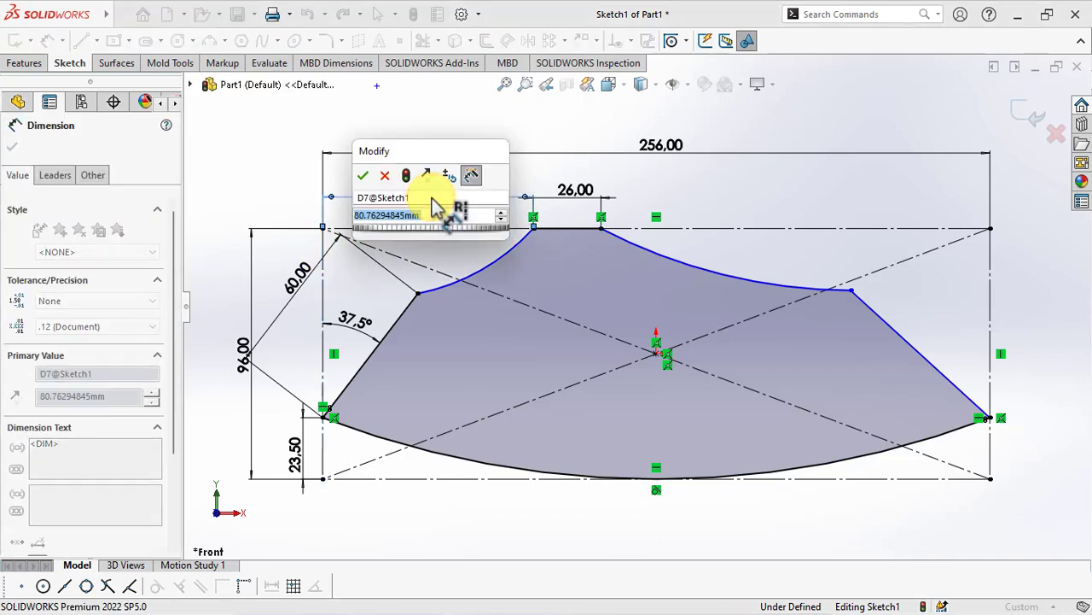
type("69.5")
left_click(365, 179)
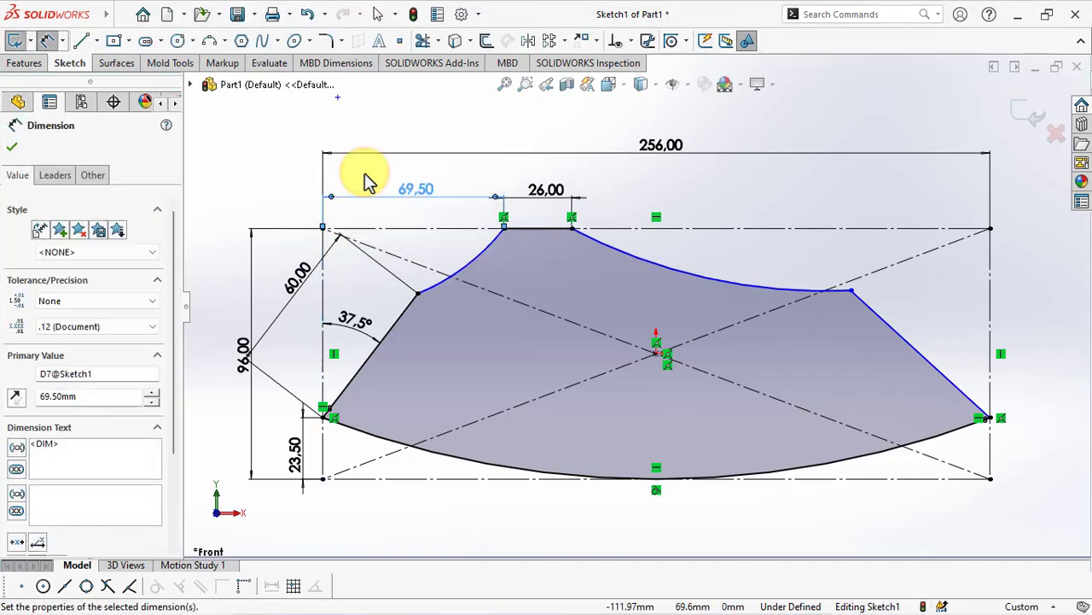
left_click(250, 180)
- Set the upper-left arc radius to R70
left_click(479, 259)
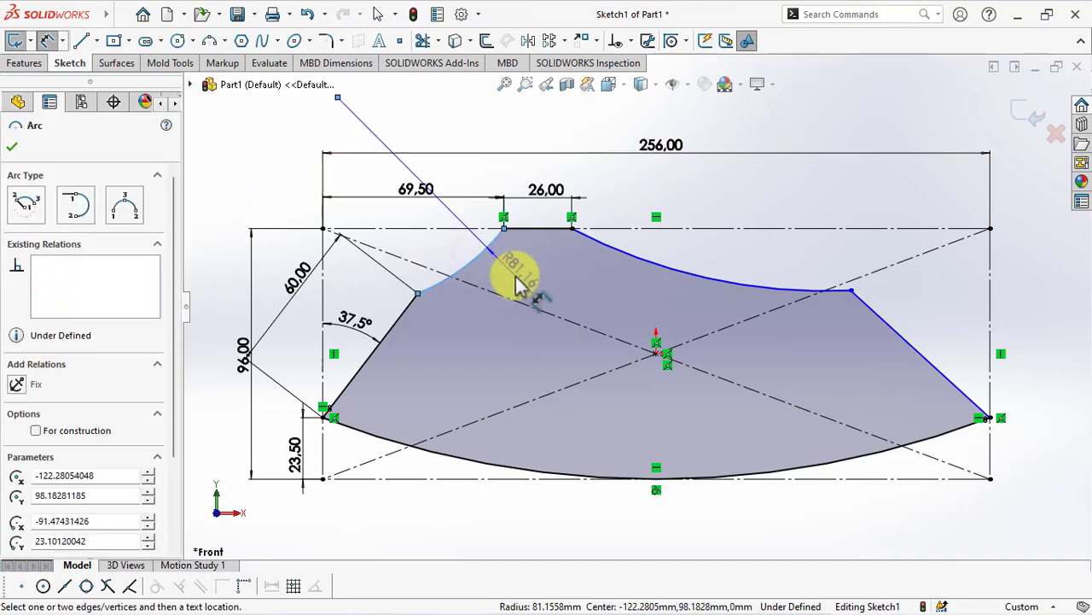
left_click(439, 187)
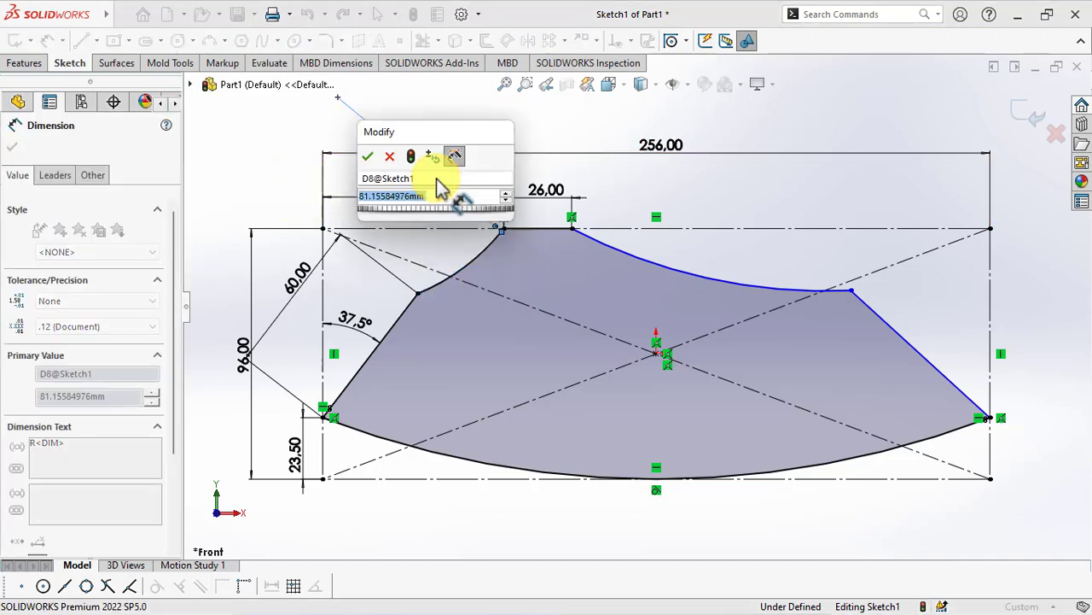
type("70")
left_click(367, 155)
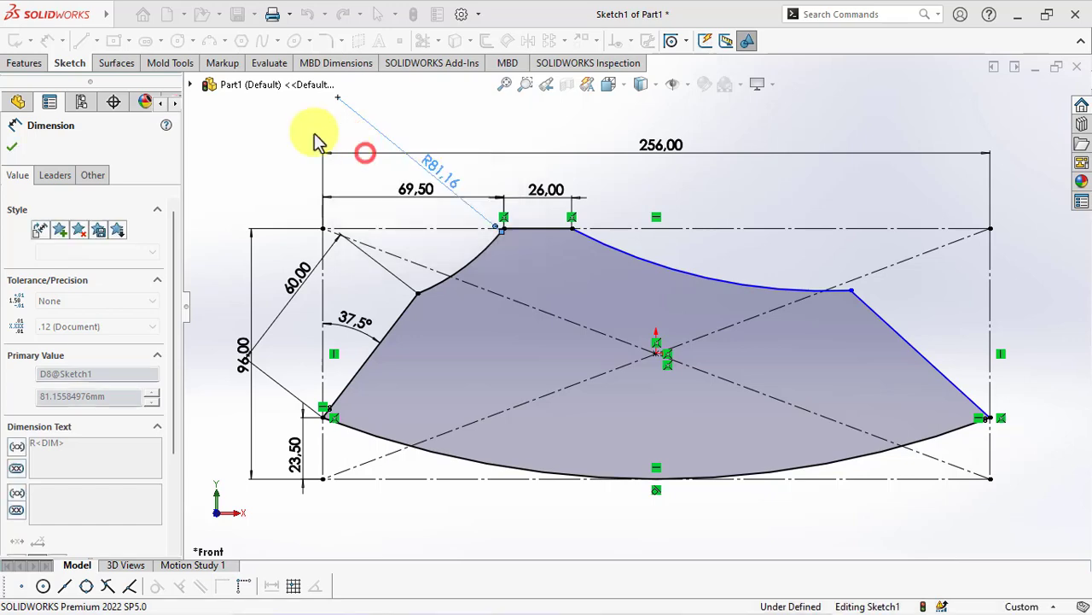
left_click(287, 122)
left_click_drag(453, 190, 426, 230)
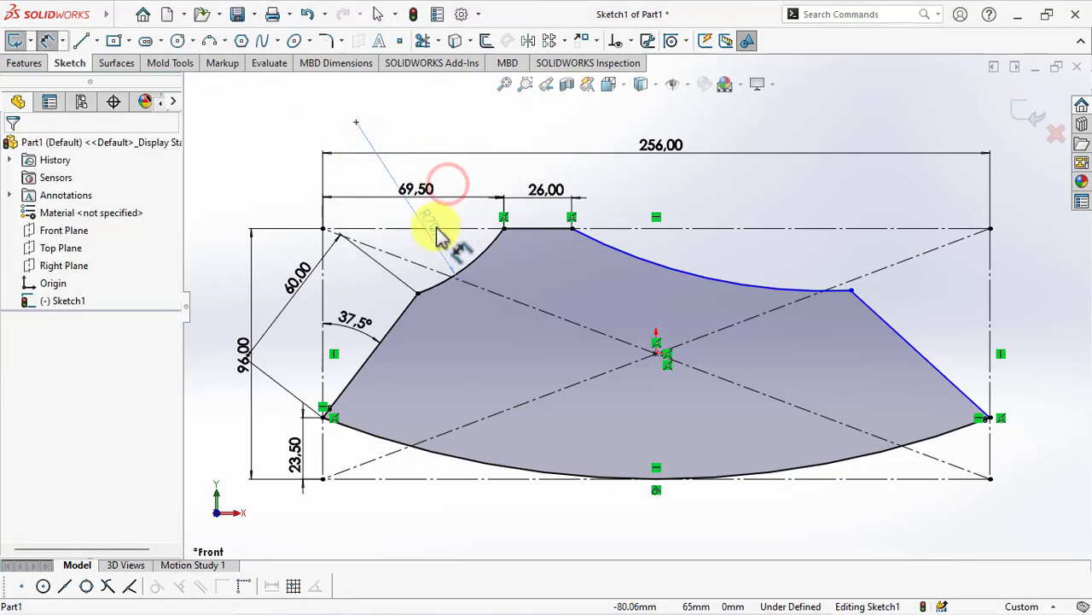
- Give the right sloped edge a 42° angle and the upper-right corner a 75 height
left_click(967, 401)
left_click(990, 353)
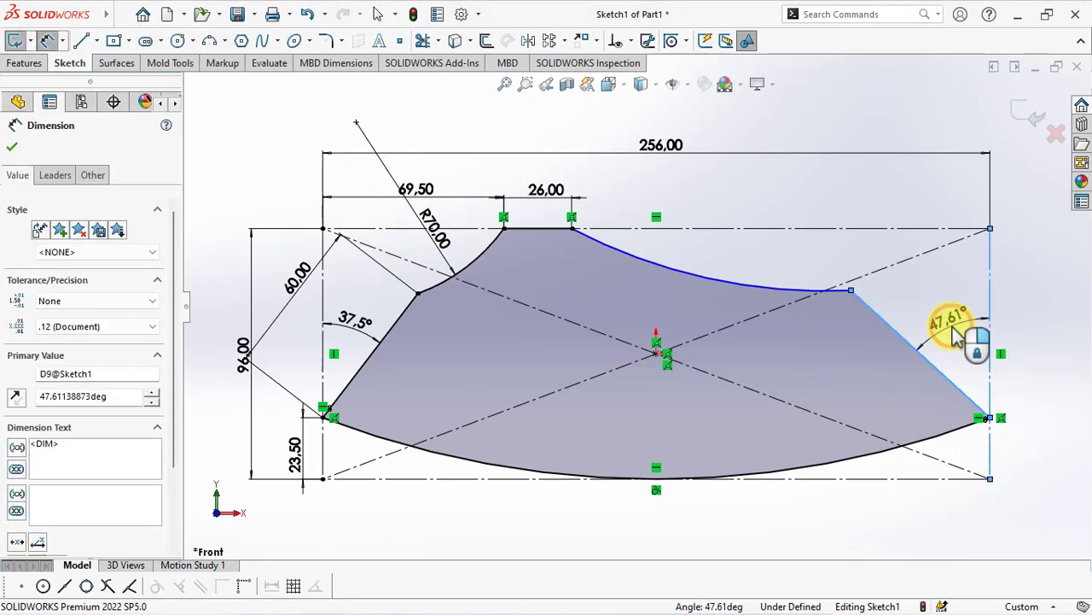
left_click(954, 328)
type("42")
left_click(886, 306)
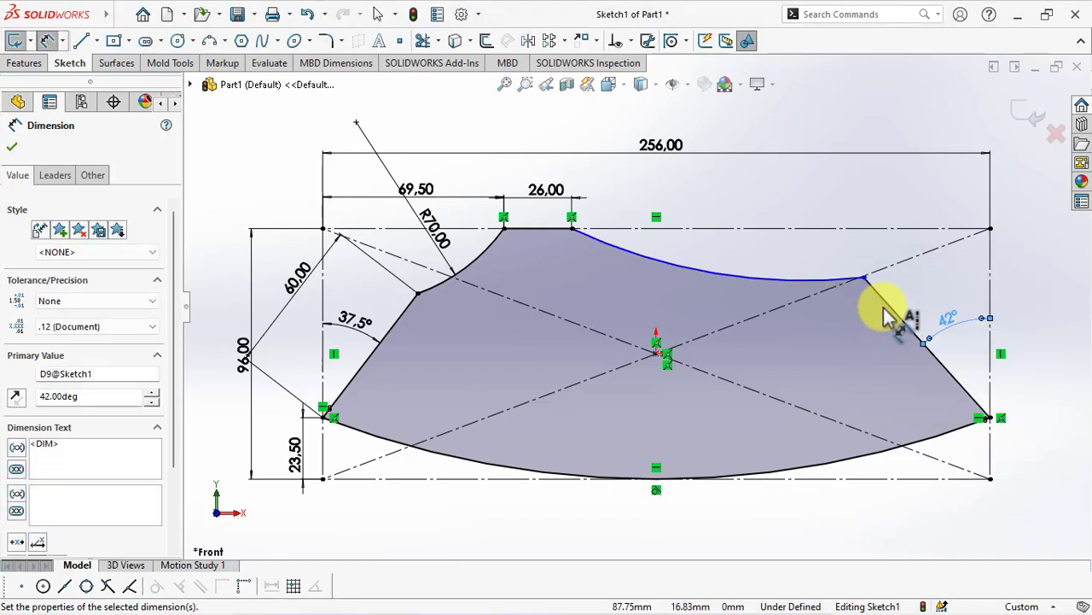
left_click(867, 279)
left_click(983, 474)
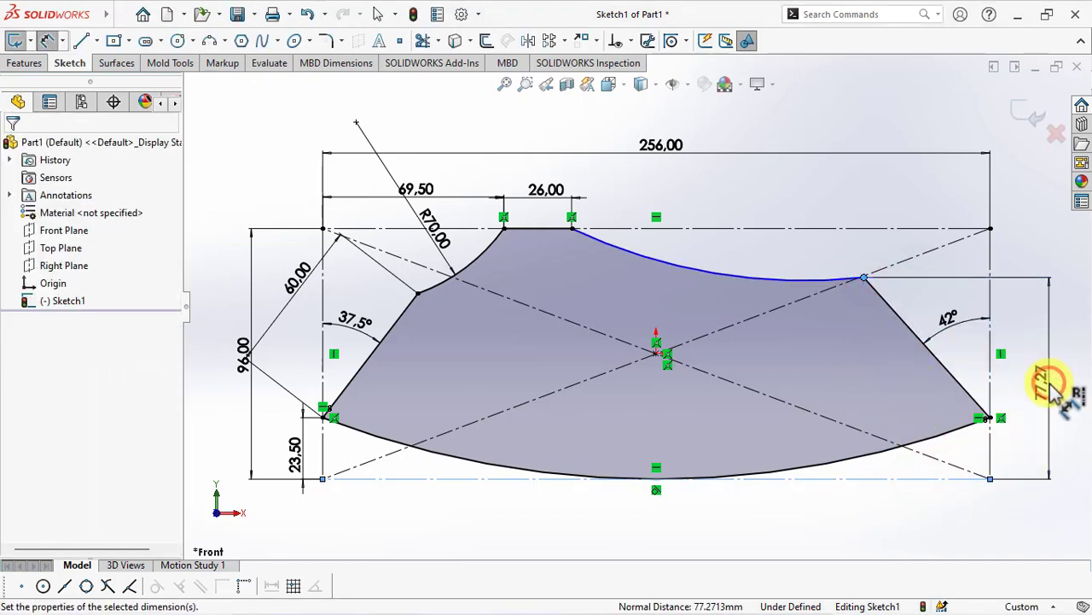
left_click(1052, 391)
type("75")
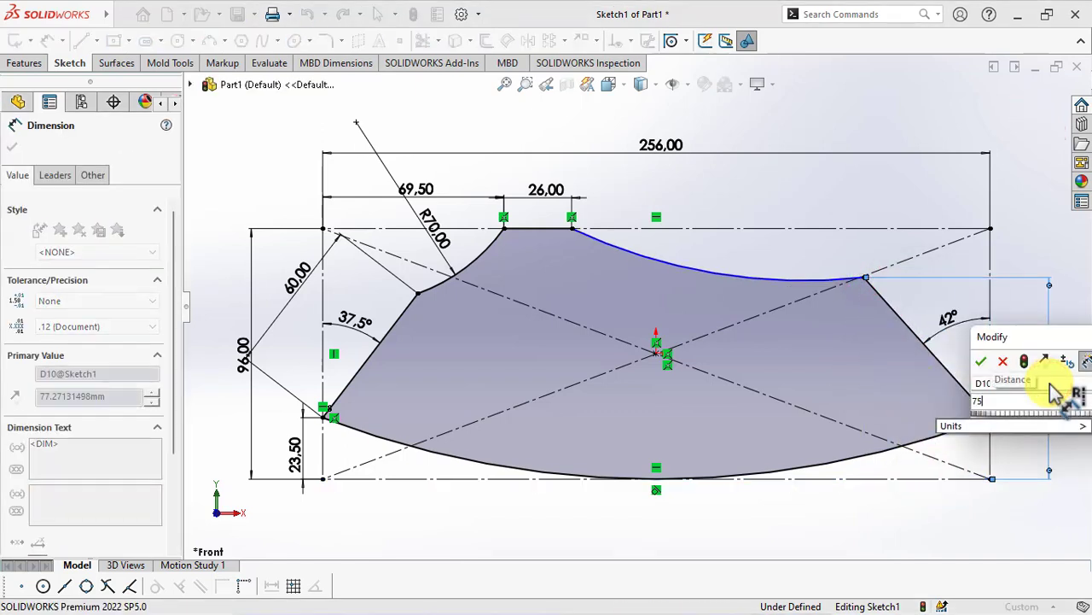
left_click(983, 361)
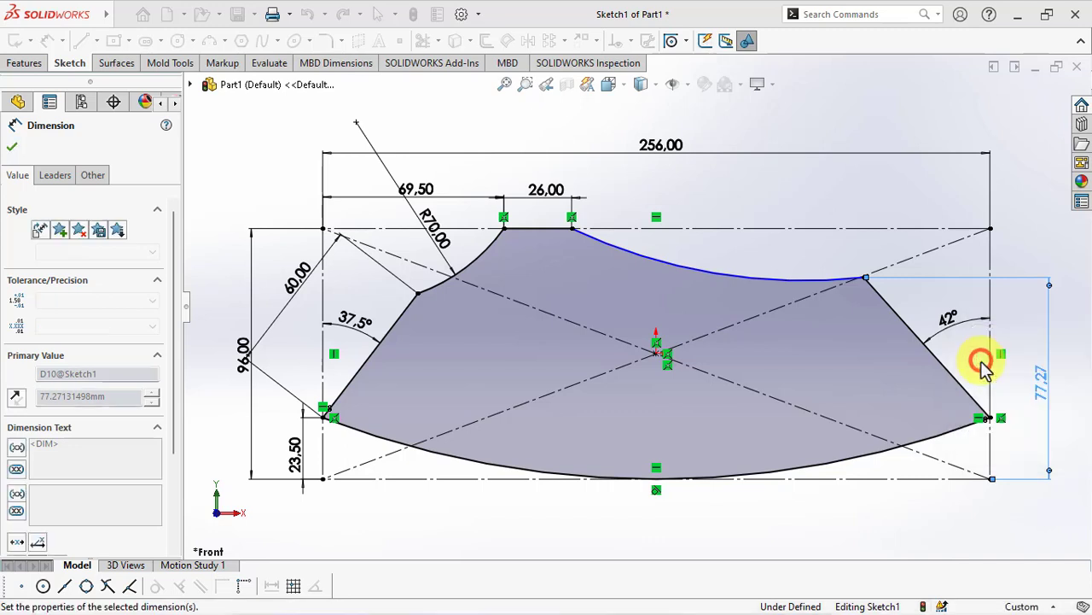
- Set the upper-right arc radius to R230
left_click(700, 270)
left_click(648, 298)
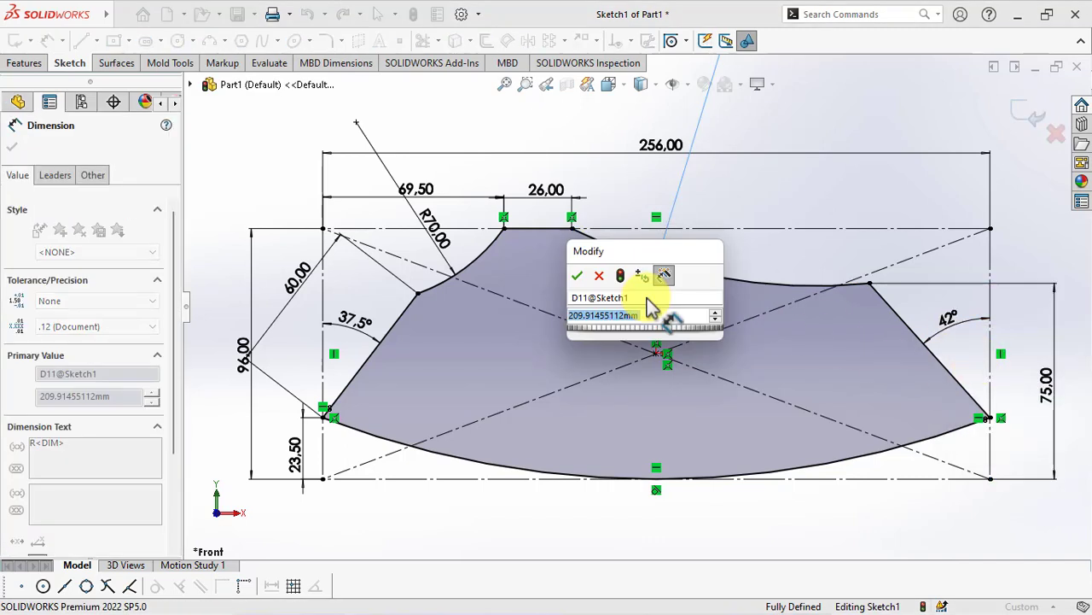
type("230")
left_click(577, 275)
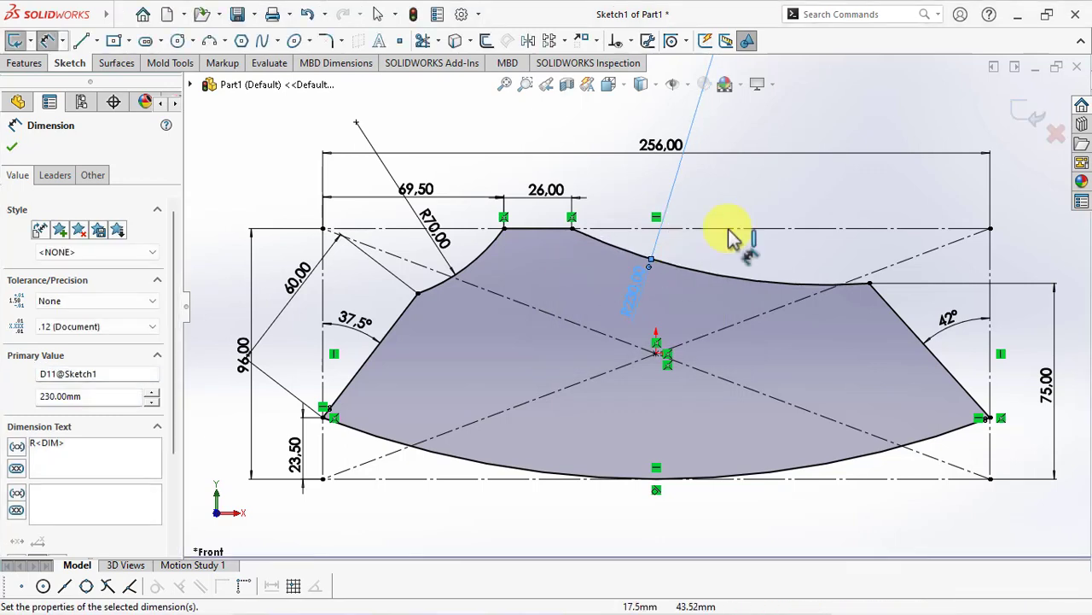
left_click(764, 199)
left_click(641, 284)
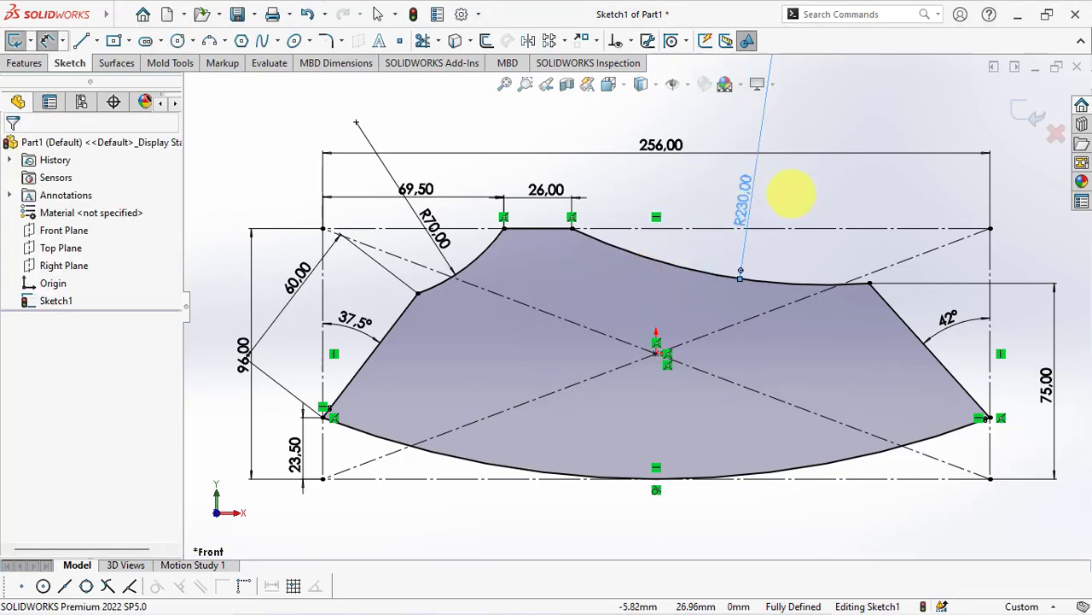
left_click(821, 201)
- Fillet the upper-right sketch corner at R30 and the upper-left corner at R15
left_click(325, 40)
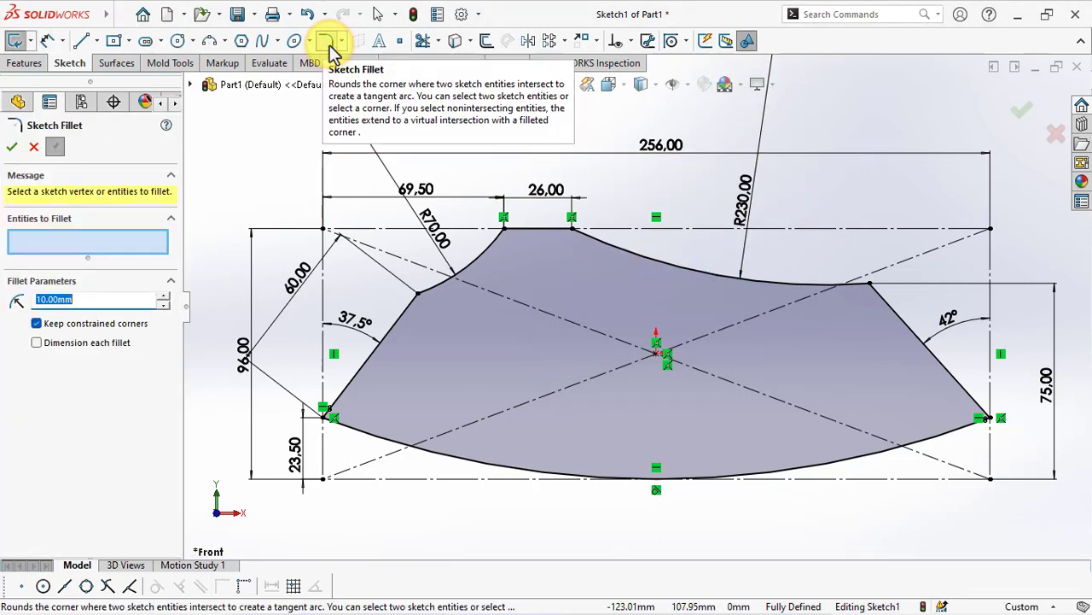
double_click(163, 295)
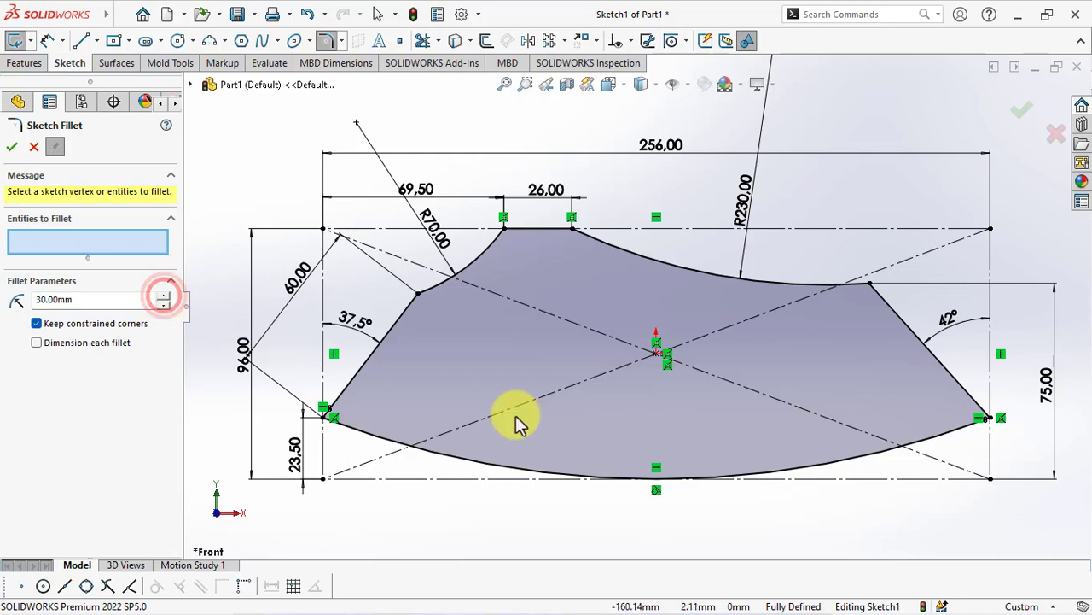
left_click(869, 283)
left_click_drag(89, 297, 4, 299)
type("15")
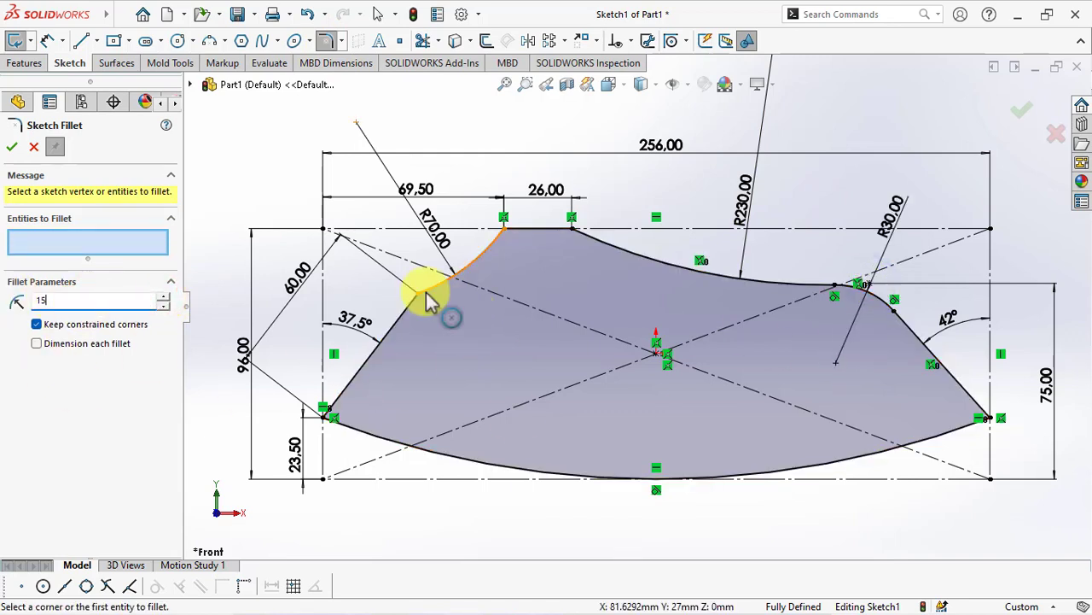
left_click(418, 292)
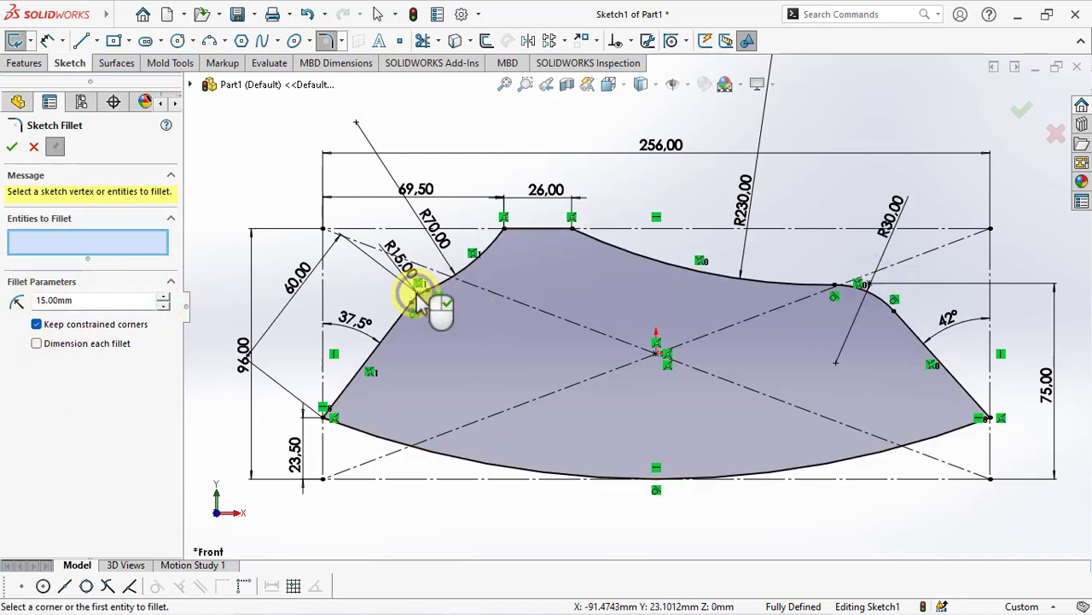
left_click(12, 146)
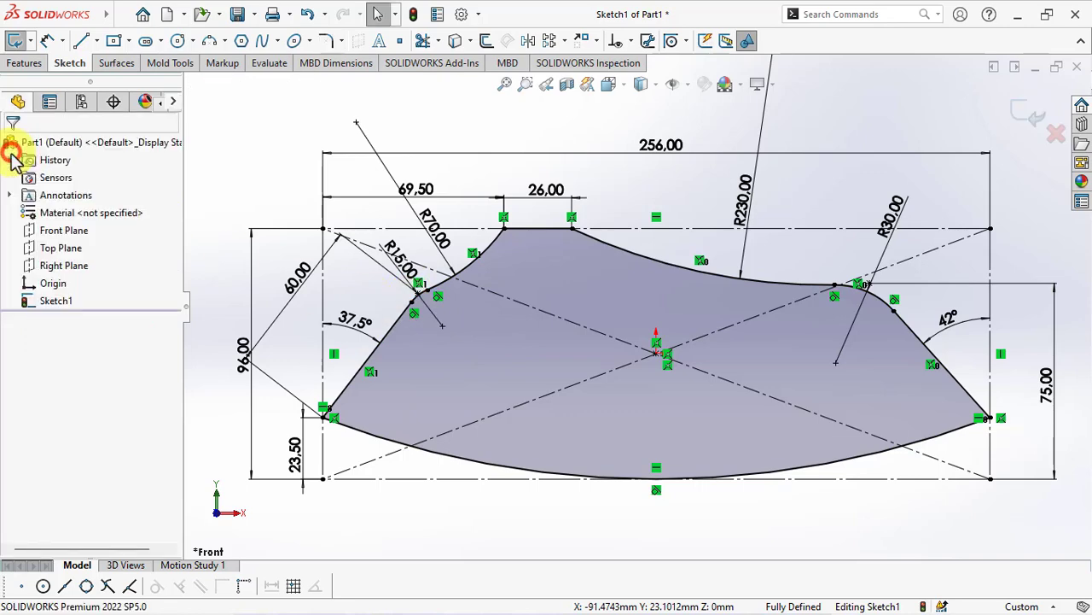
- Extrude the profile 14 mm Mid Plane as Boss-Extrude1
left_click(29, 65)
middle_click_drag(427, 295, 438, 337)
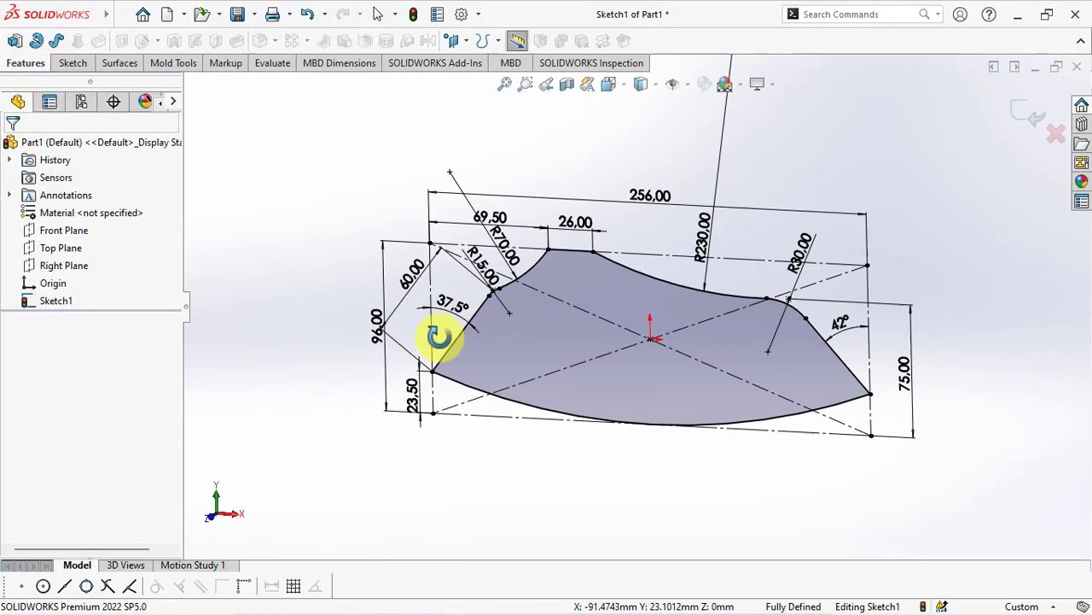
left_click(14, 40)
type("14")
key("Return")
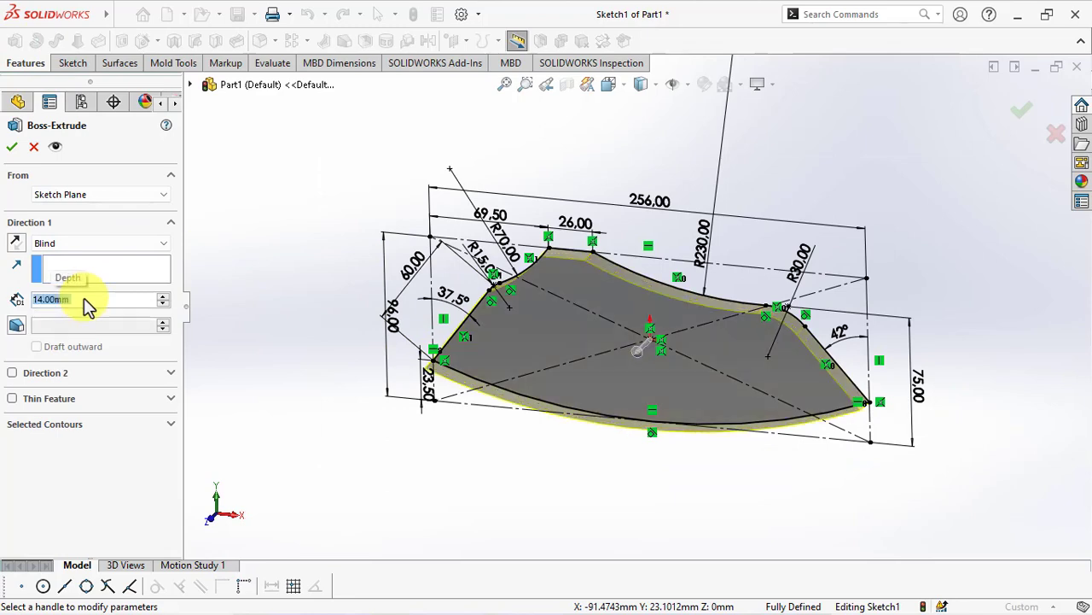
left_click(88, 244)
left_click(88, 310)
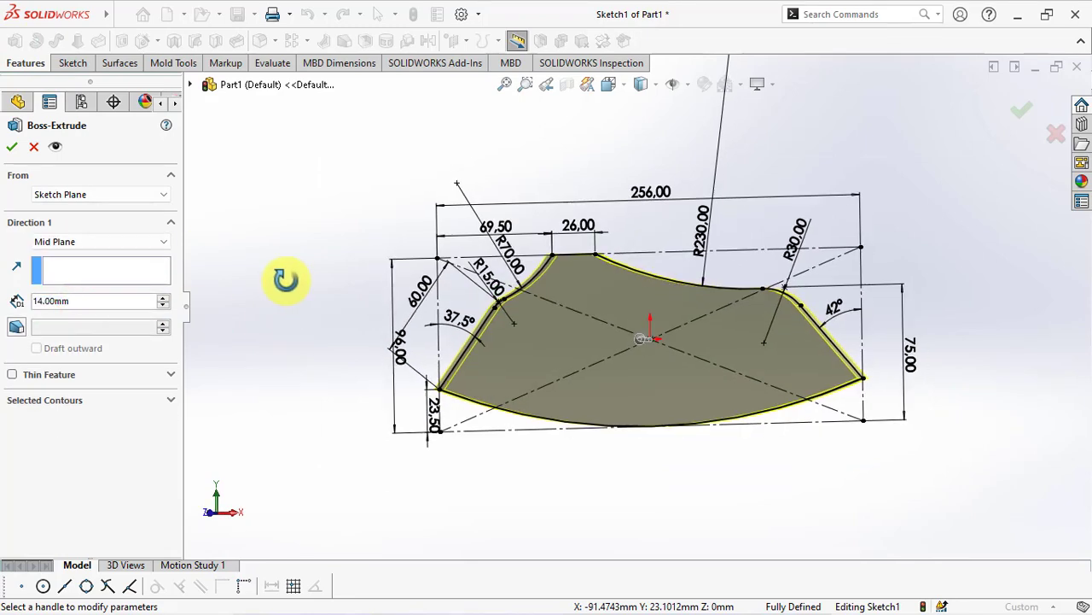
left_click(12, 147)
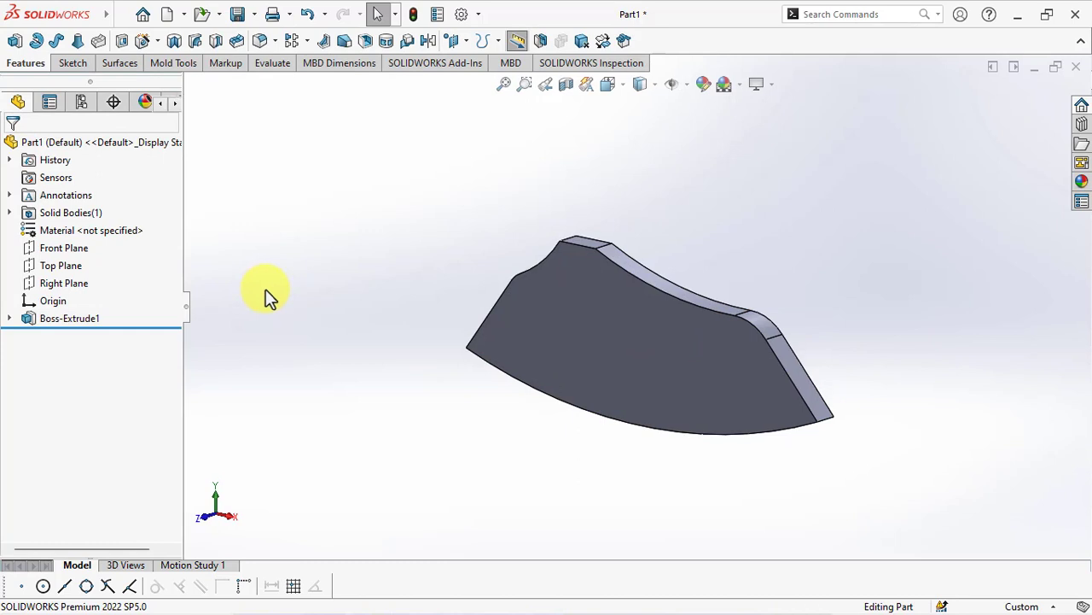
- Start a Front Plane sketch and offset the top edges 13.50 inward
left_click(51, 248)
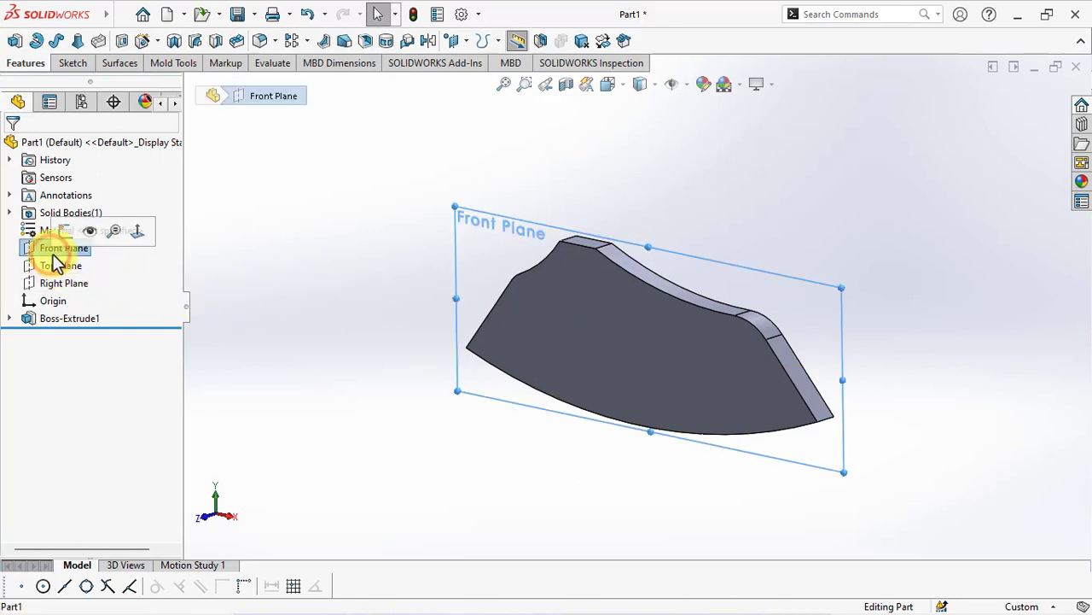
left_click(34, 232)
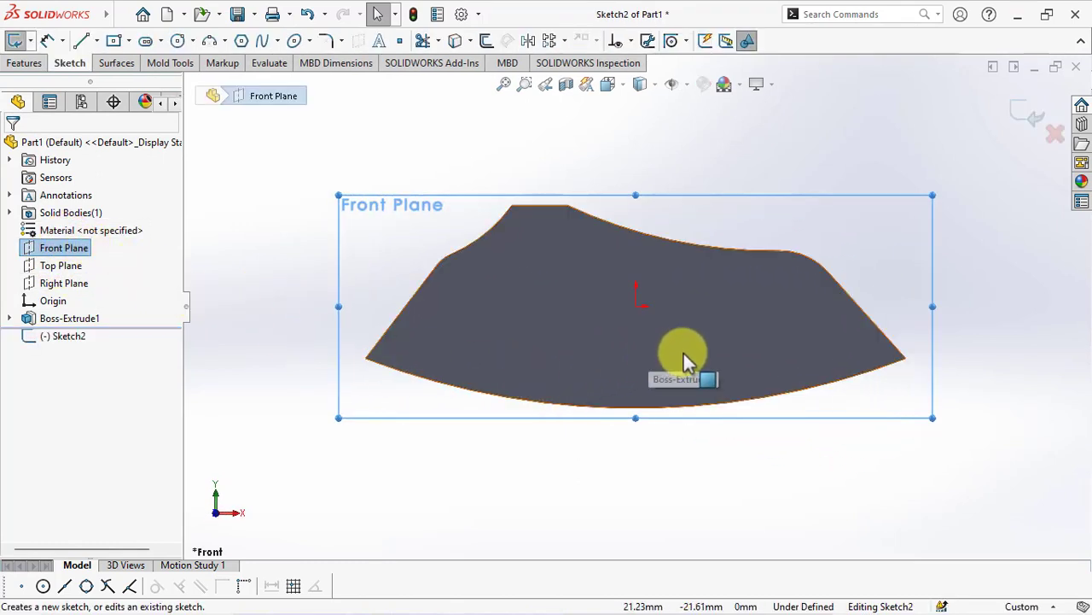
key("f")
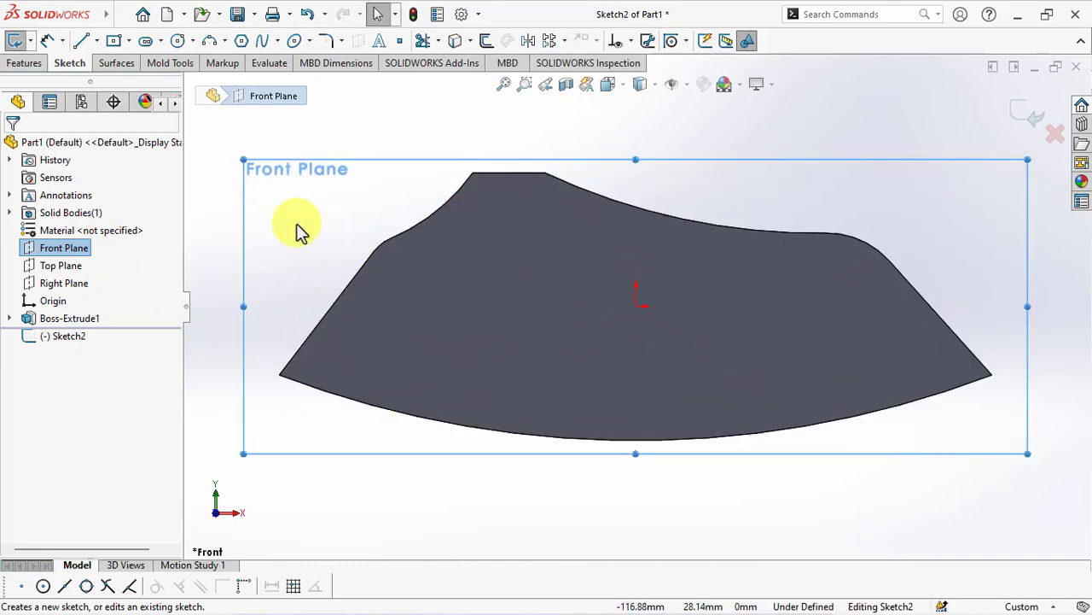
left_click(231, 141)
left_click(486, 41)
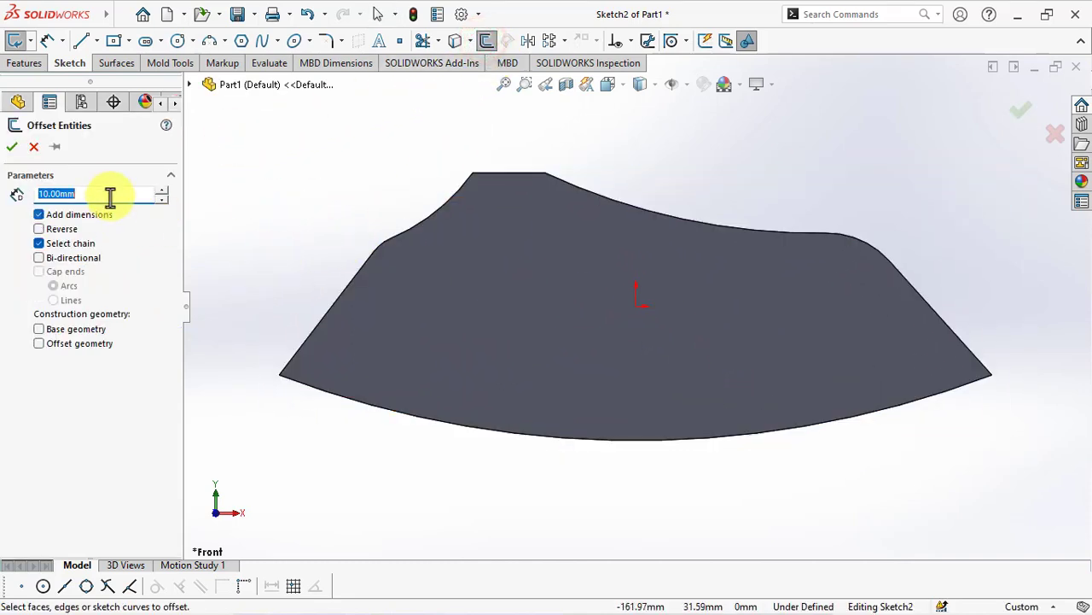
left_click(530, 174)
left_click(39, 229)
left_click(607, 198)
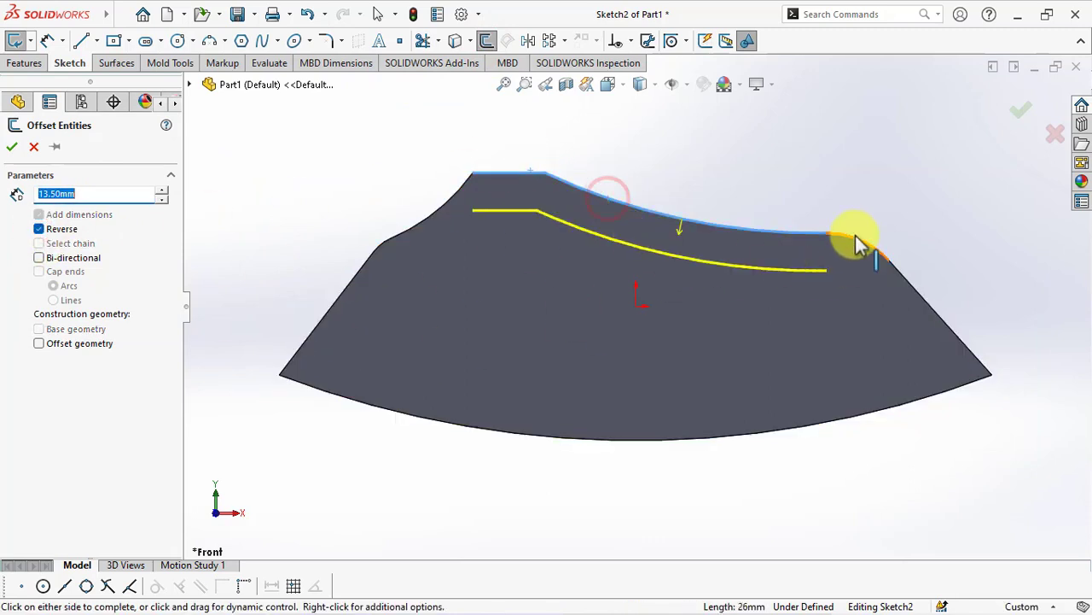
left_click(488, 251)
left_click(55, 148)
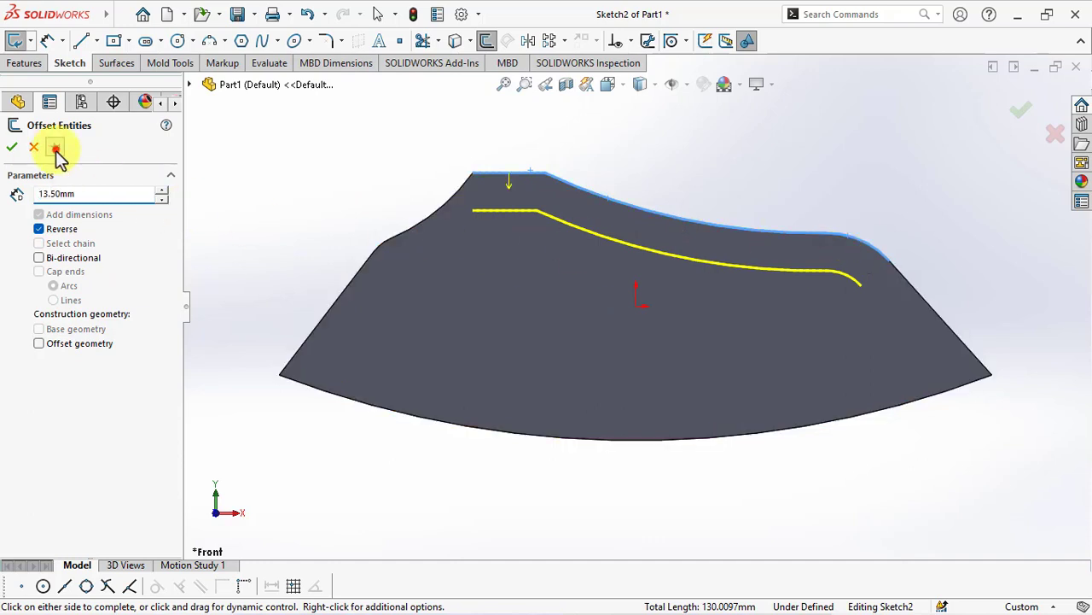
left_click(11, 148)
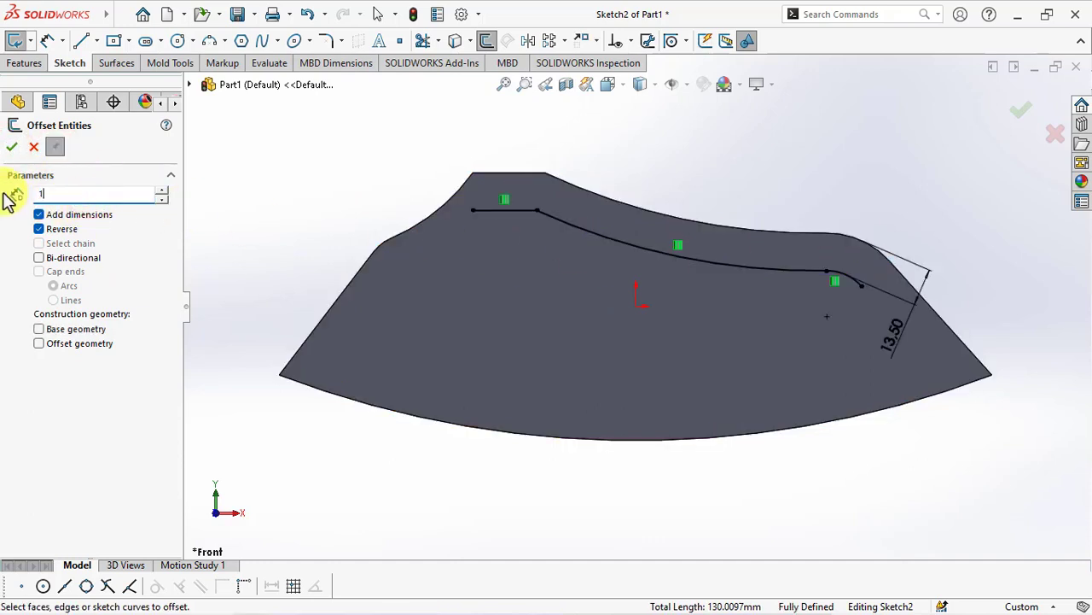
type("2")
- Offset the upper-left edge 12.00 and the bottom curved edge 7.50 inward
left_click(434, 208)
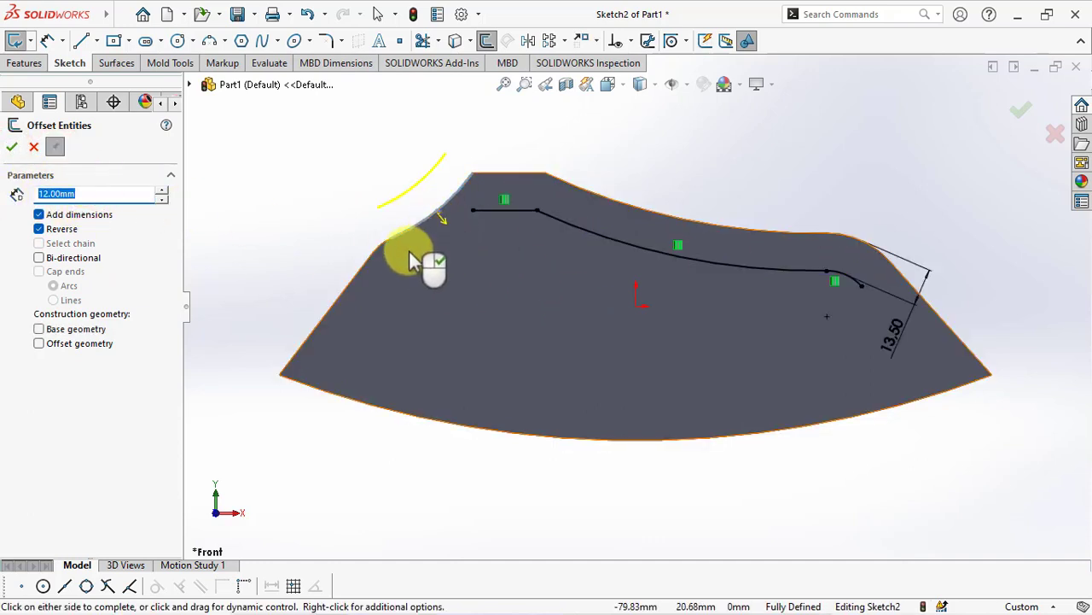
left_click(389, 248)
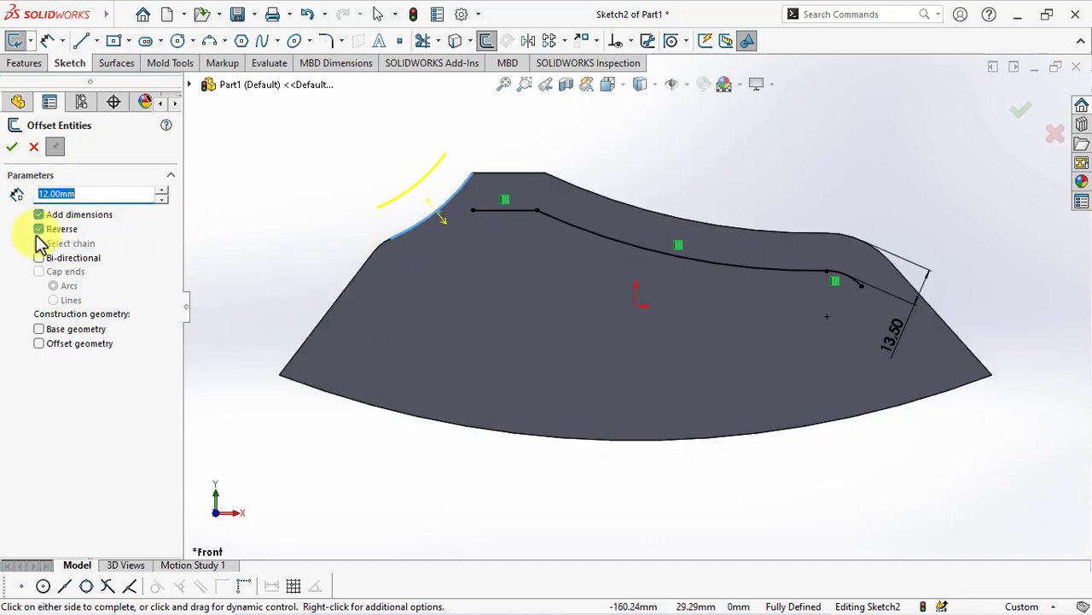
left_click(11, 148)
type("7.5")
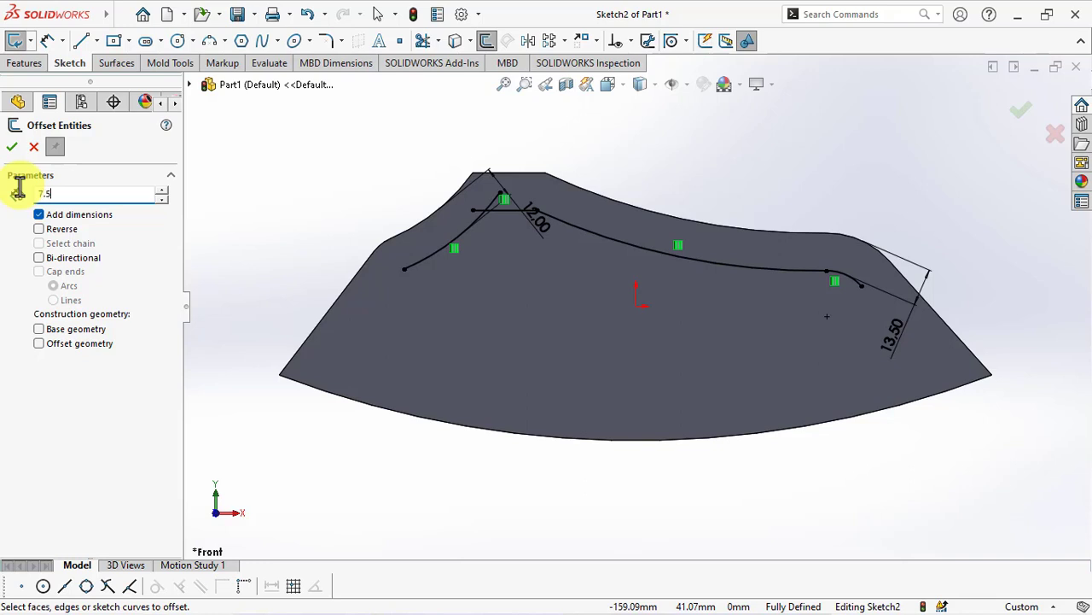
left_click(572, 438)
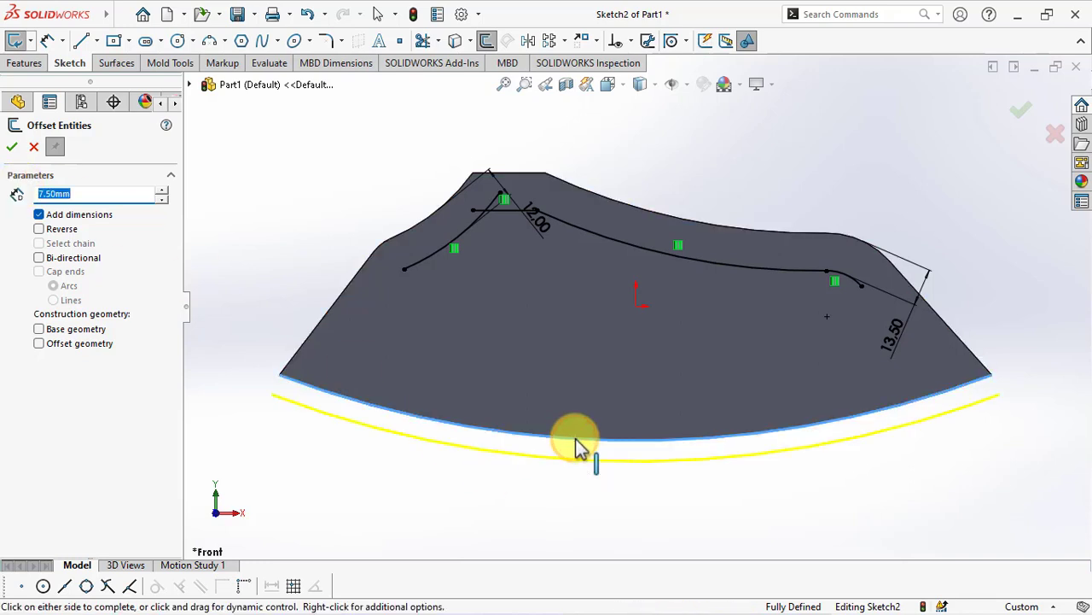
left_click(39, 228)
left_click(12, 147)
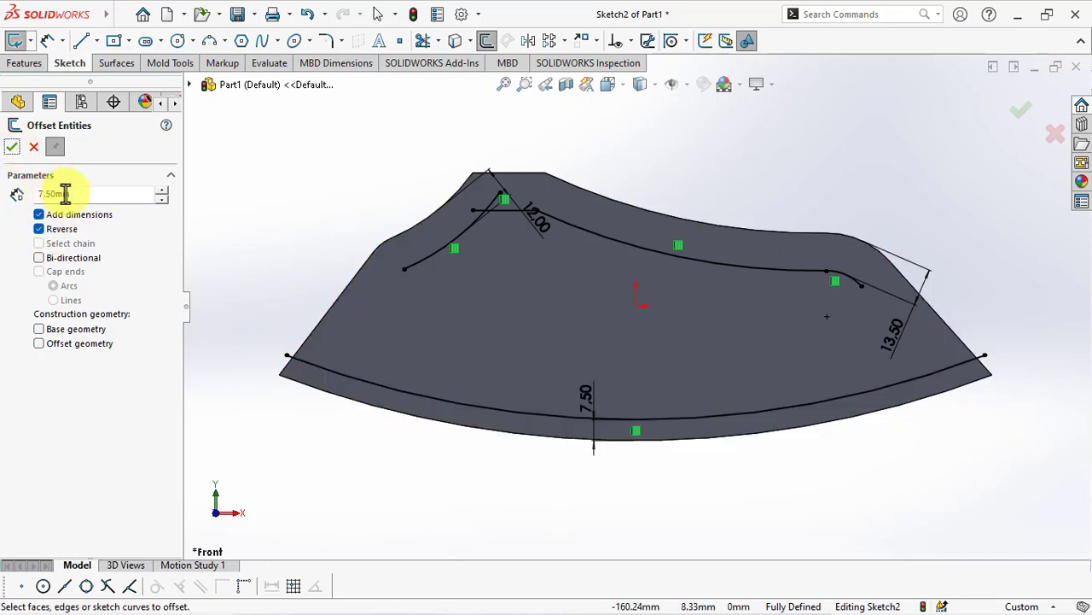
- Offset the 7.50 curve a further 17.00, then that curve by 8.50
left_click(564, 414)
left_click(561, 416)
double_click(92, 196)
type("8.5")
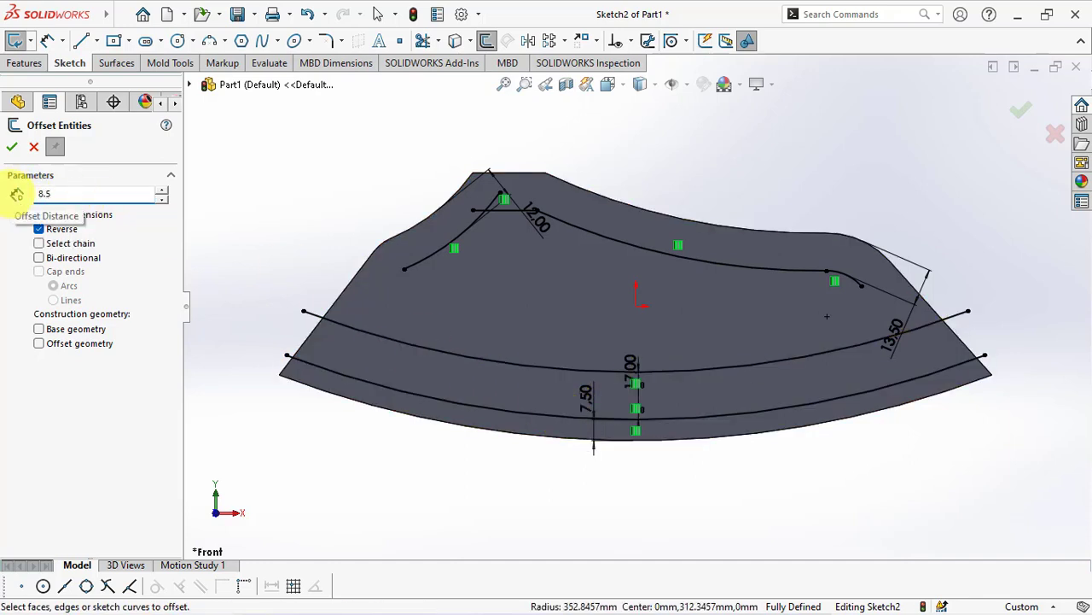
left_click(571, 368)
left_click(572, 376)
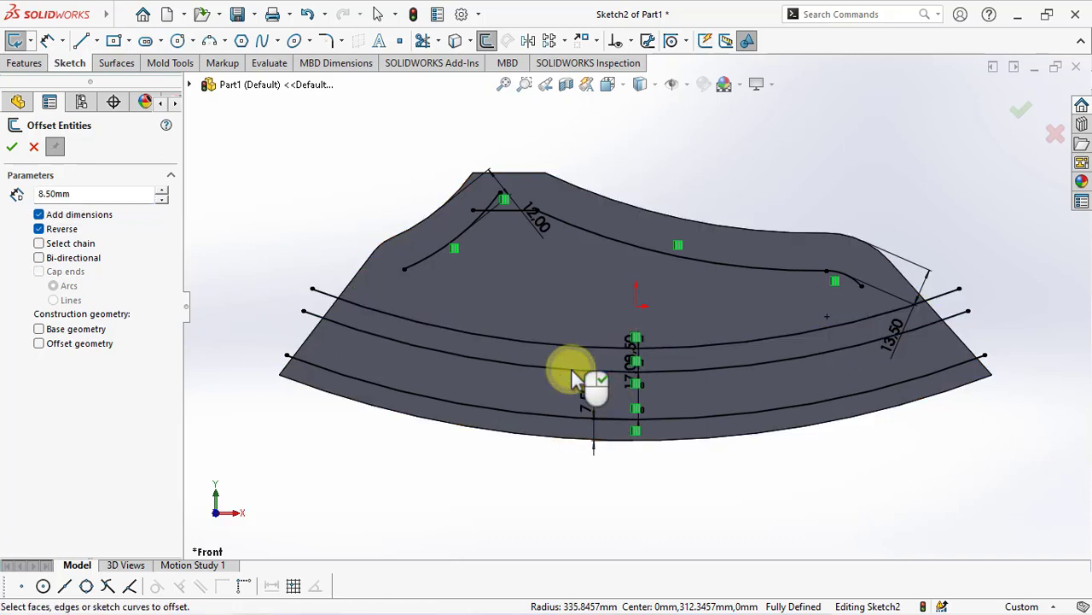
left_click(12, 151)
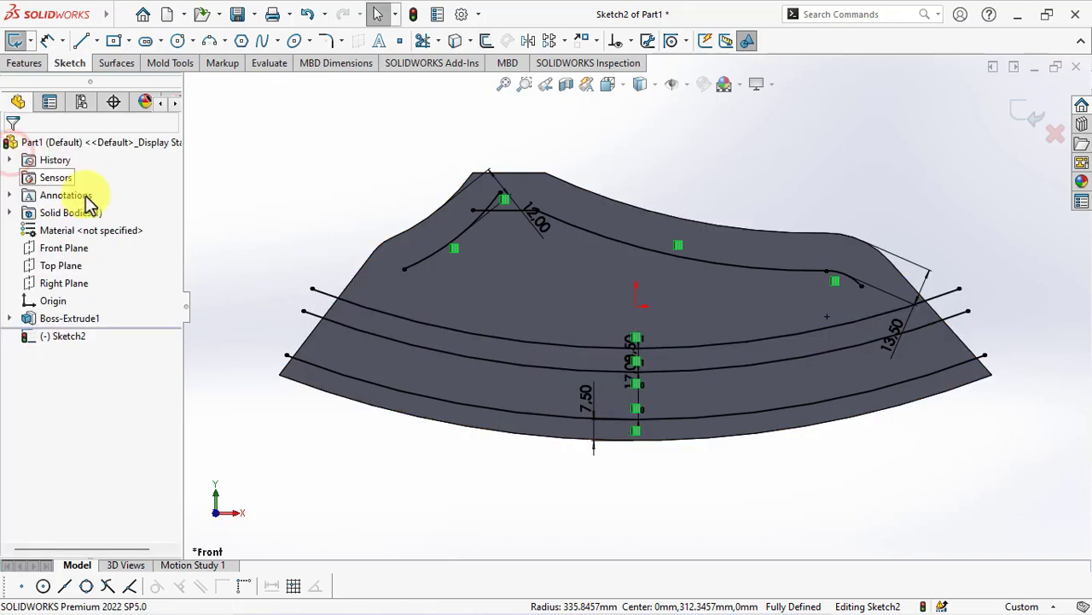
- Draw lines from both ends of the offset curve down to the lowest arc, attaching the top ends
left_click(80, 41)
left_click(405, 269)
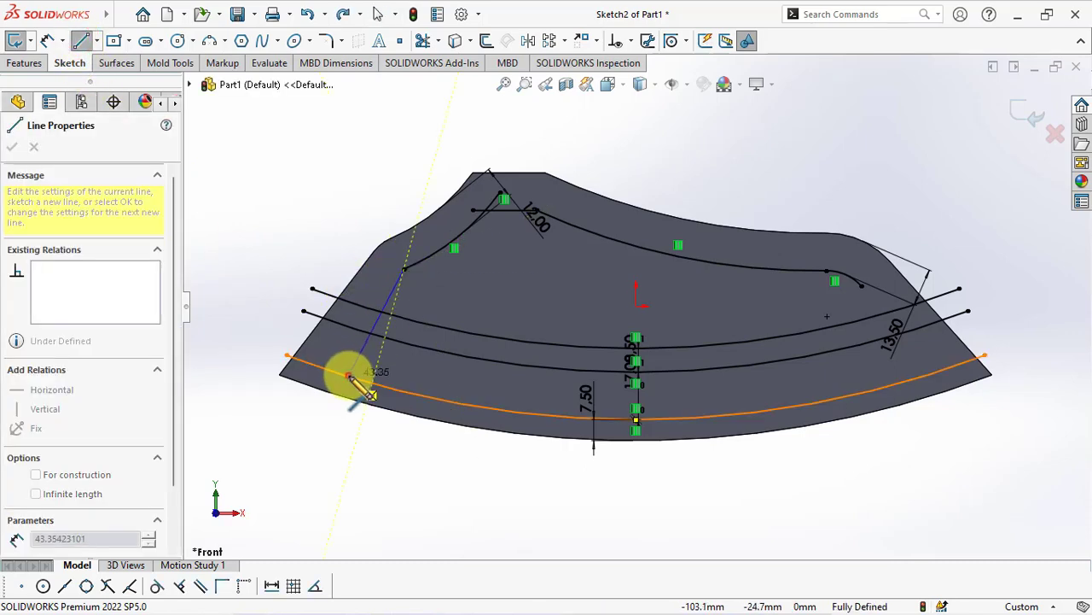
double_click(349, 376)
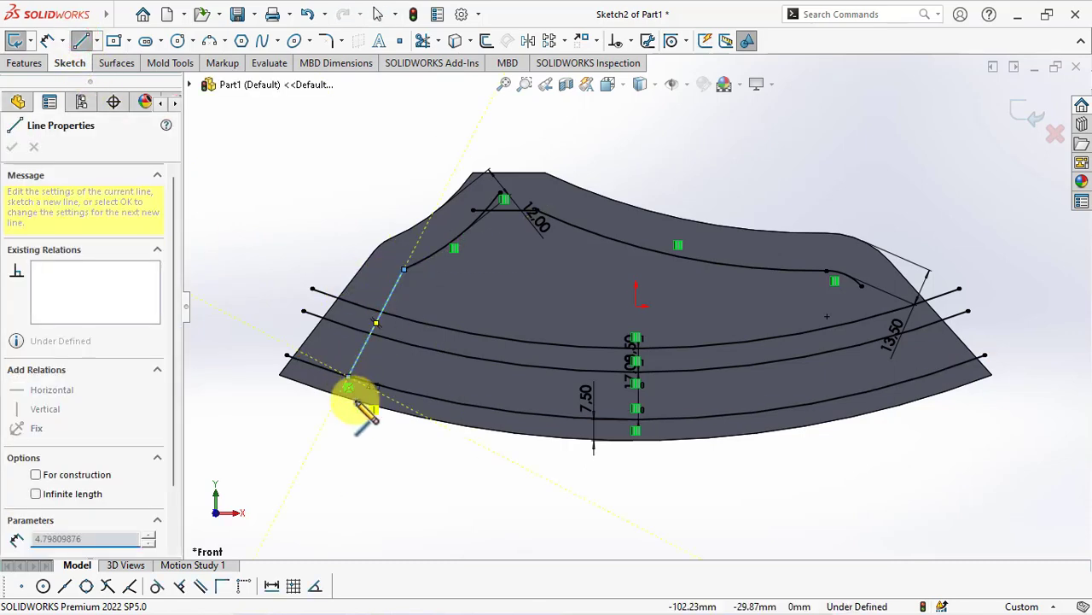
left_click(864, 285)
left_click(912, 382)
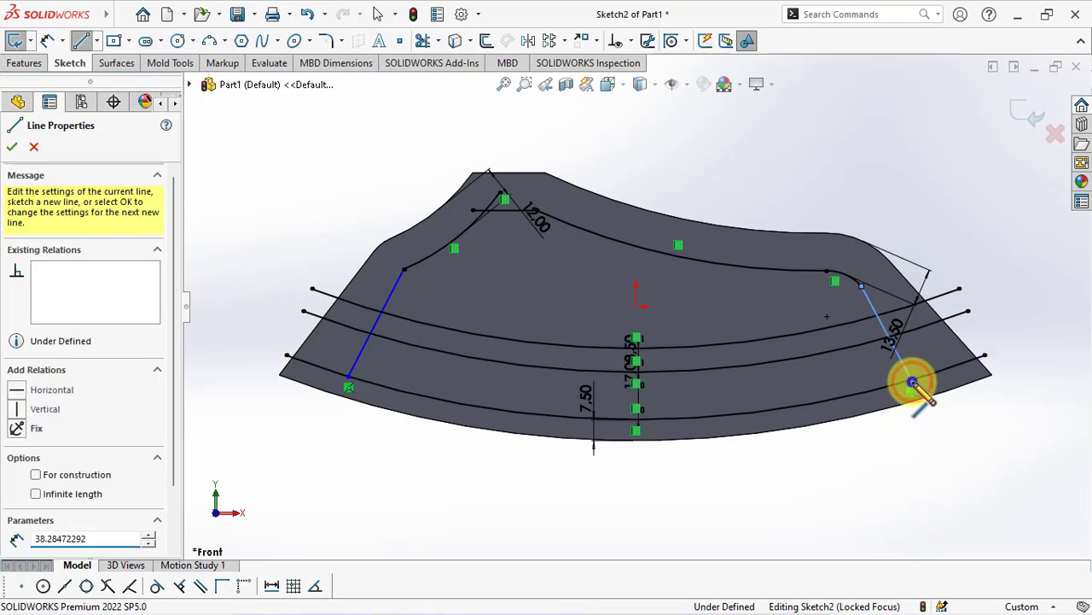
right_click(912, 384)
left_click(921, 395)
scroll(818, 285, "down", 3)
left_click(782, 266)
left_click_drag(782, 272, 789, 287)
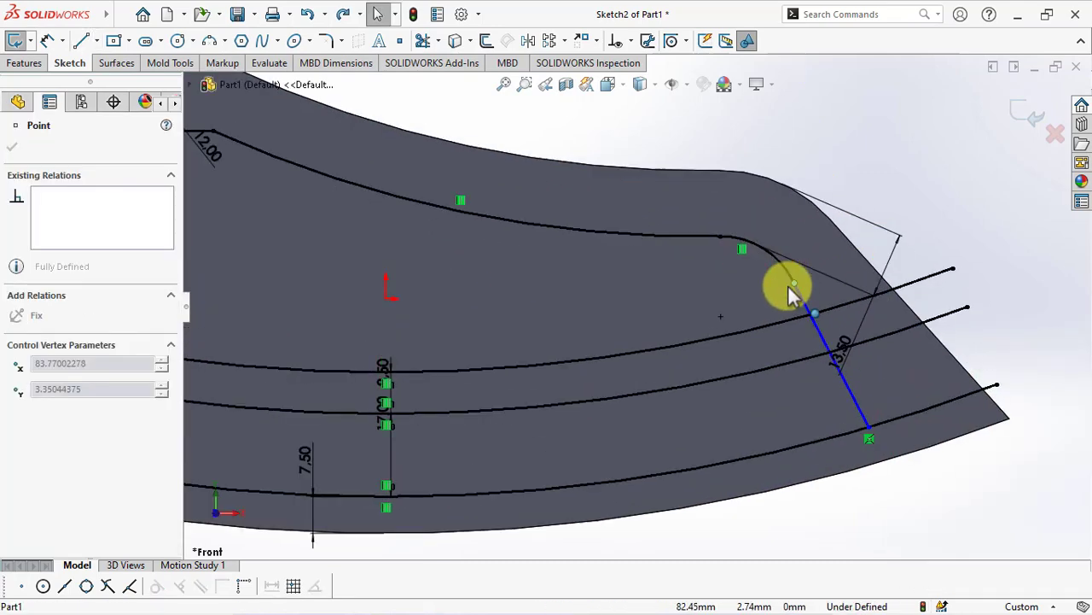
left_click(800, 142)
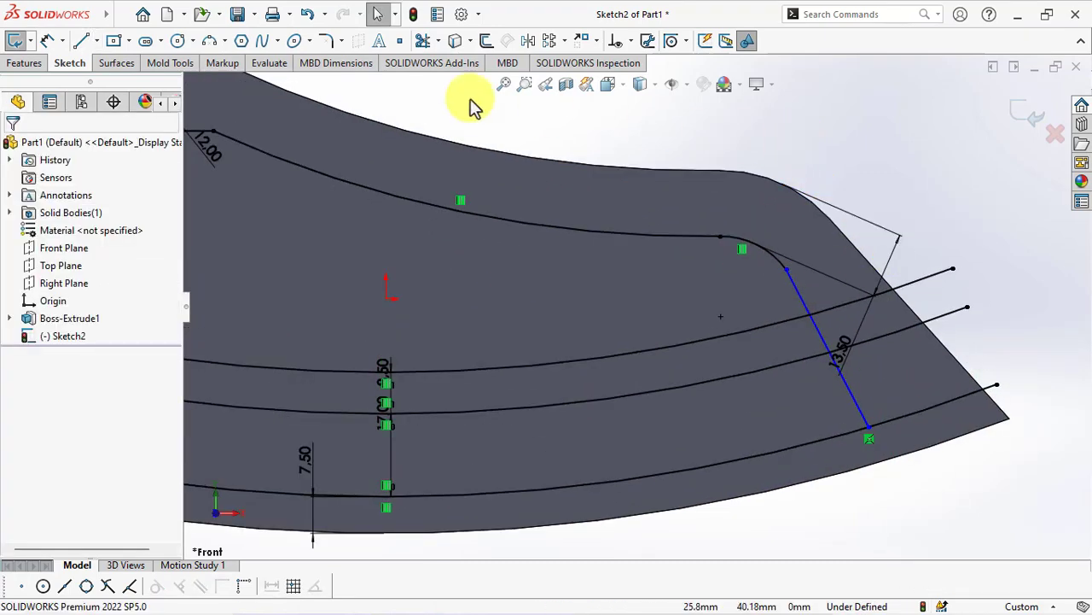
- Draw short construction centerlines outward from the lower ends of both new lines
left_click(96, 41)
left_click(113, 77)
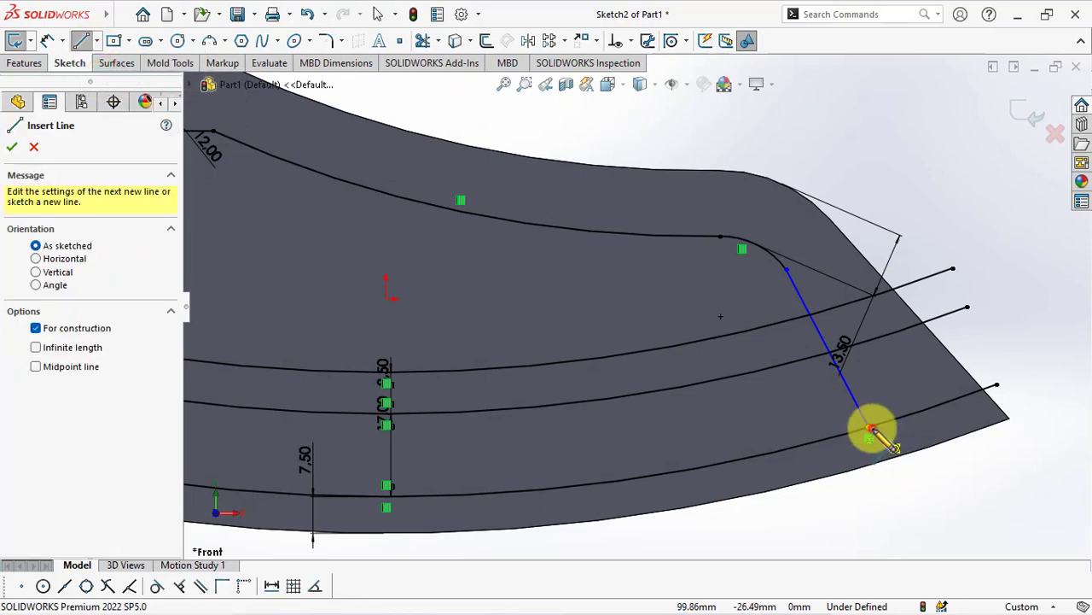
left_click_drag(870, 427, 971, 376)
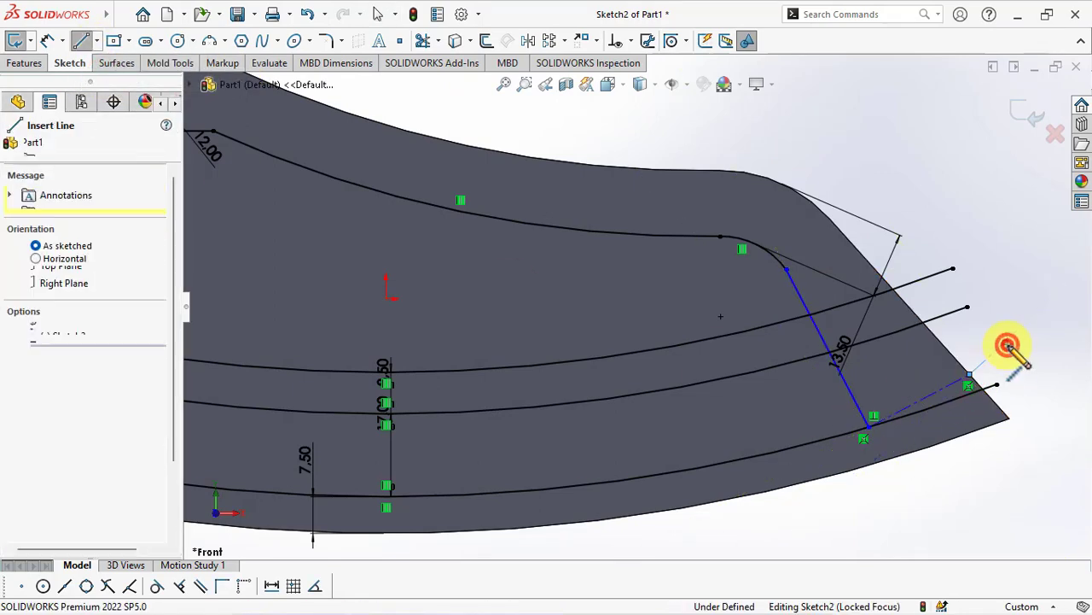
scroll(478, 353, "up", 5)
scroll(532, 383, "down", 5)
mouse_move(547, 367)
left_mouse_down()
mouse_move(542, 350)
mouse_move(454, 324)
left_mouse_up()
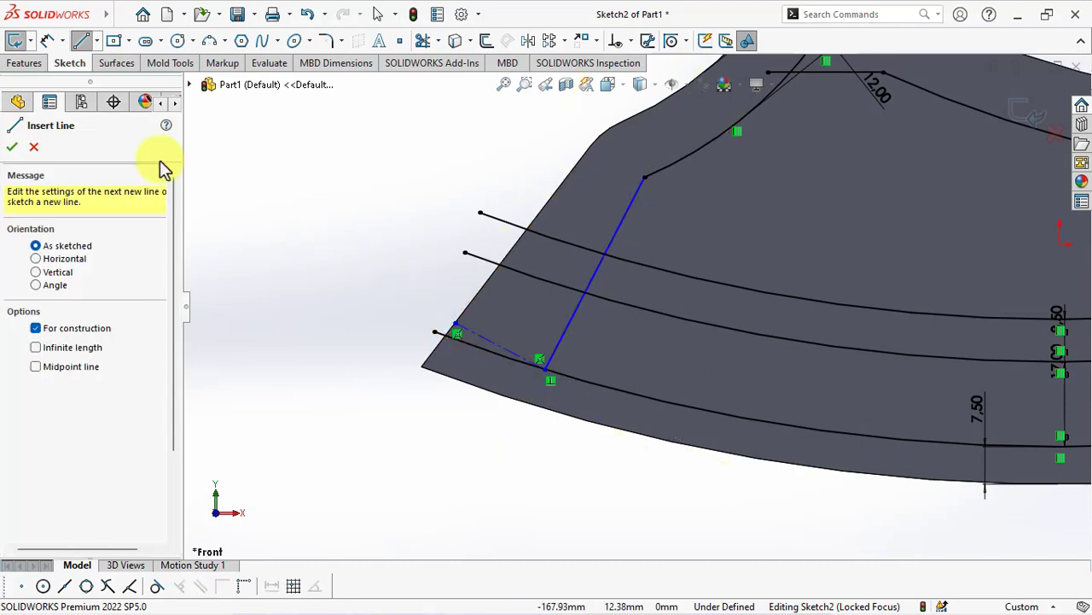
- Dimension both short construction centerlines to 18 mm long
left_click(47, 40)
left_click(499, 347)
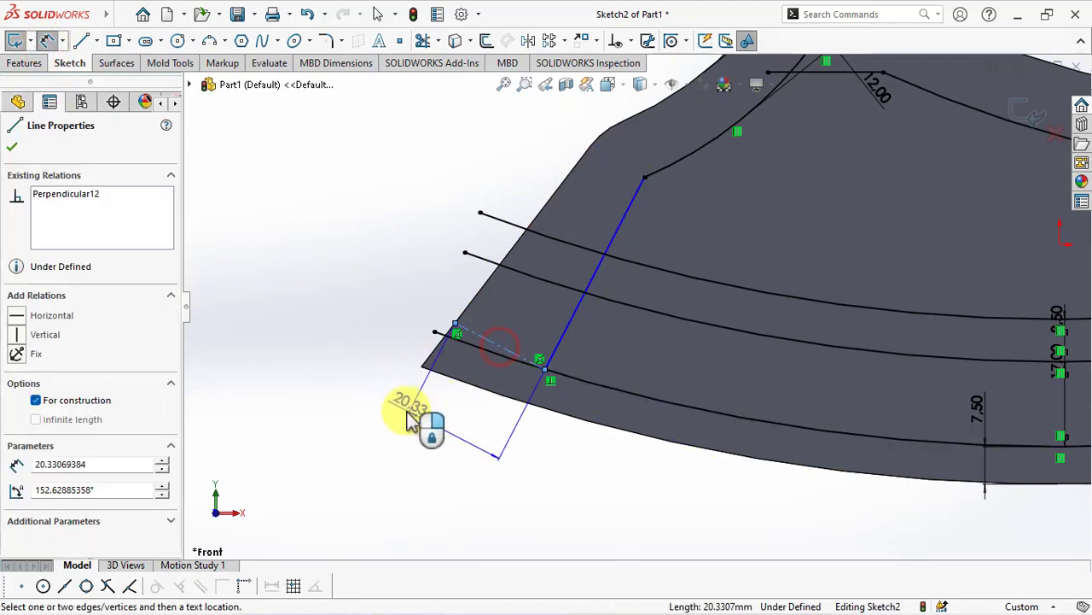
left_click(401, 413)
type("18")
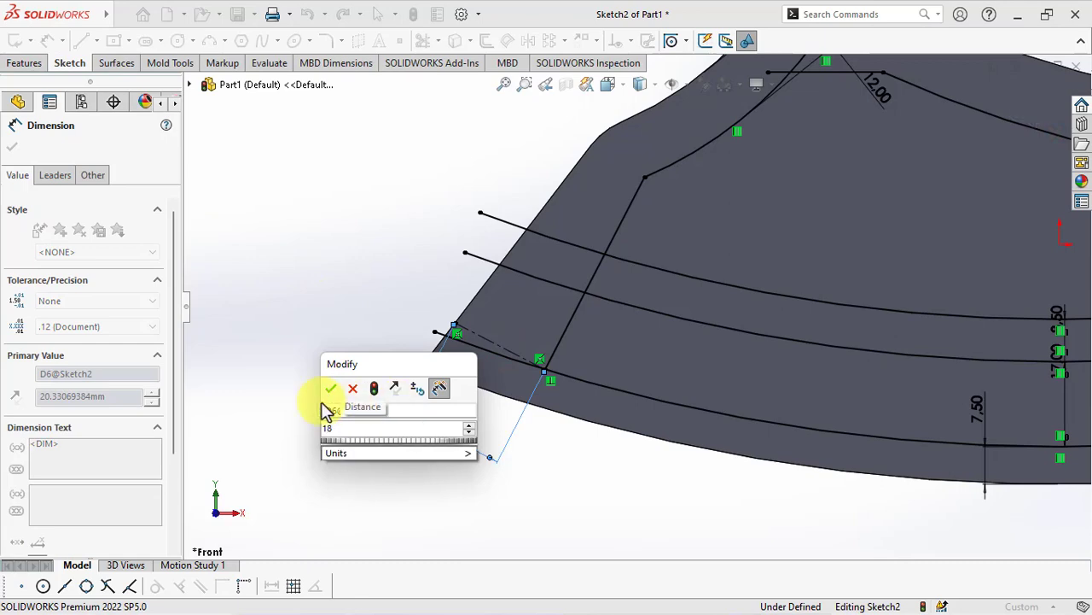
left_click(330, 389)
scroll(324, 389, "up", 5)
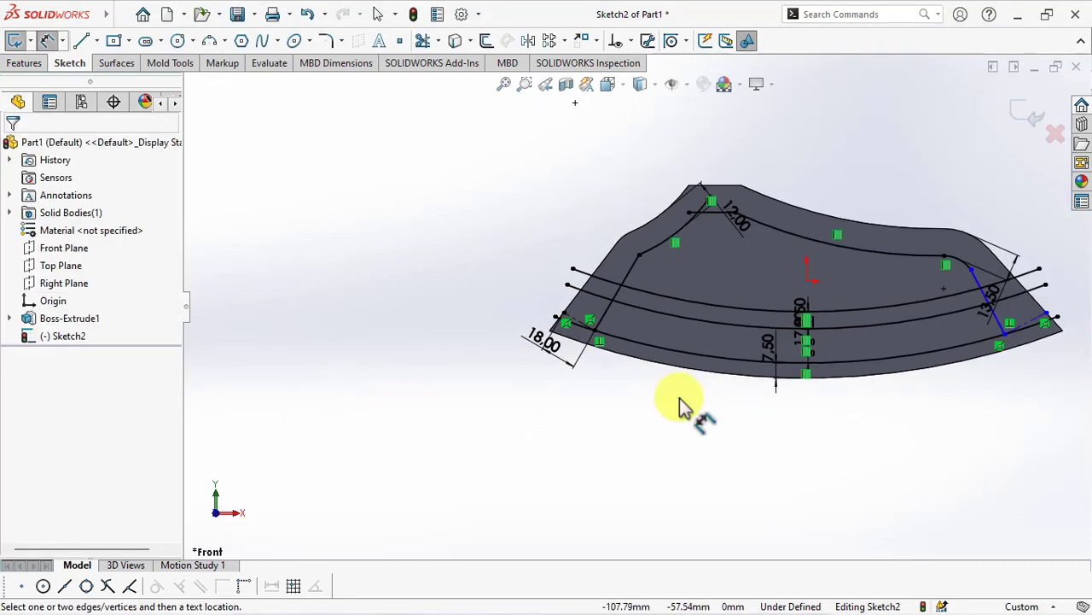
scroll(964, 349, "down", 5)
left_click(841, 333)
left_click(912, 420)
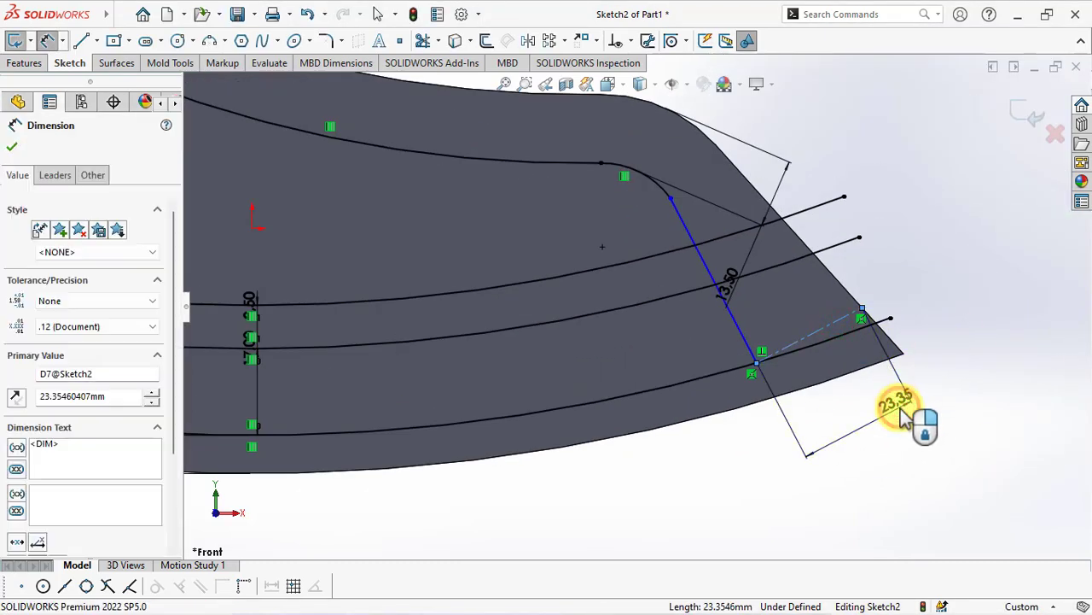
type("18")
key("Return")
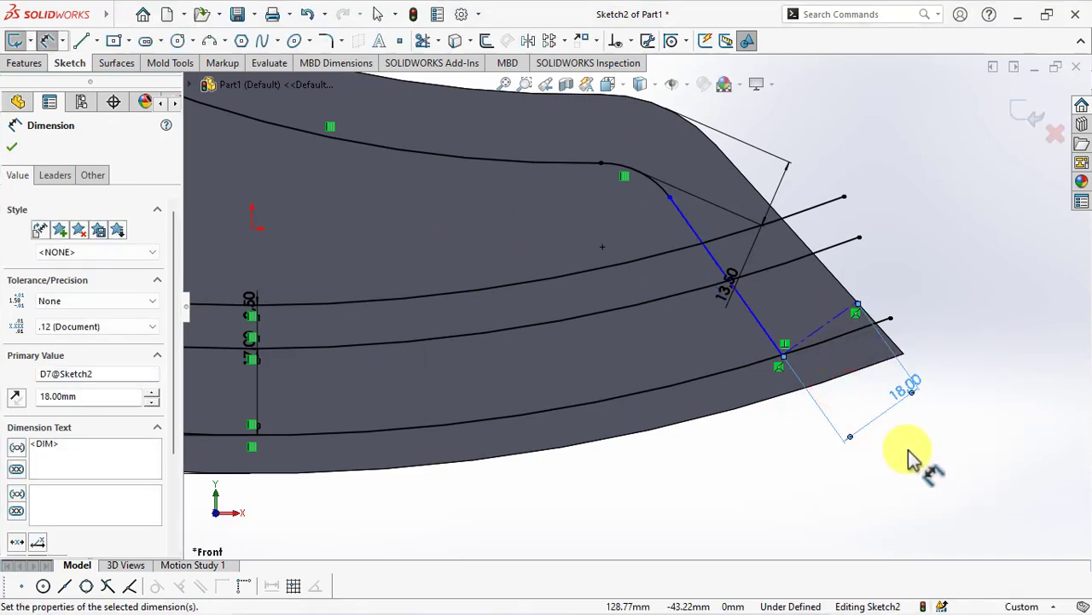
- Add a Tangent relation between the corner arc and the slanted line
left_click(629, 40)
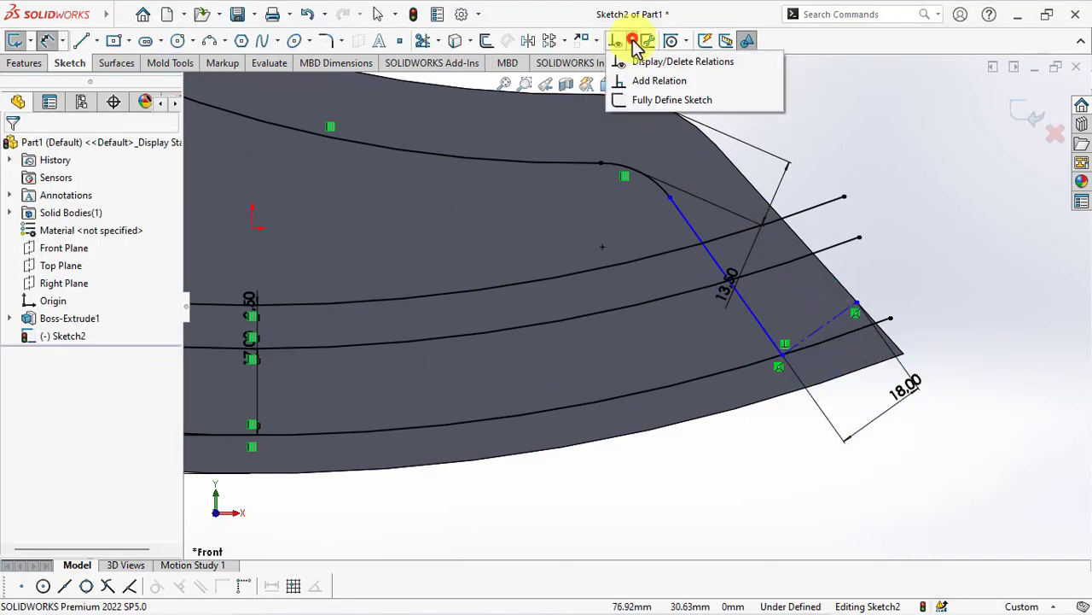
left_click(671, 77)
left_click(683, 213)
left_click(659, 186)
left_click(676, 205)
left_click(16, 406)
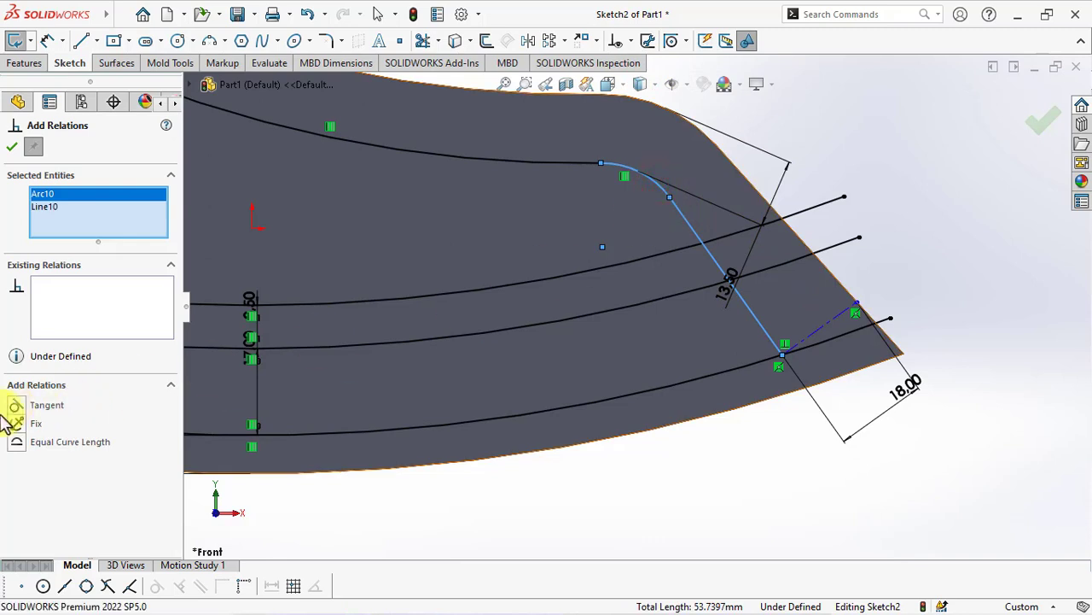
left_click(14, 150)
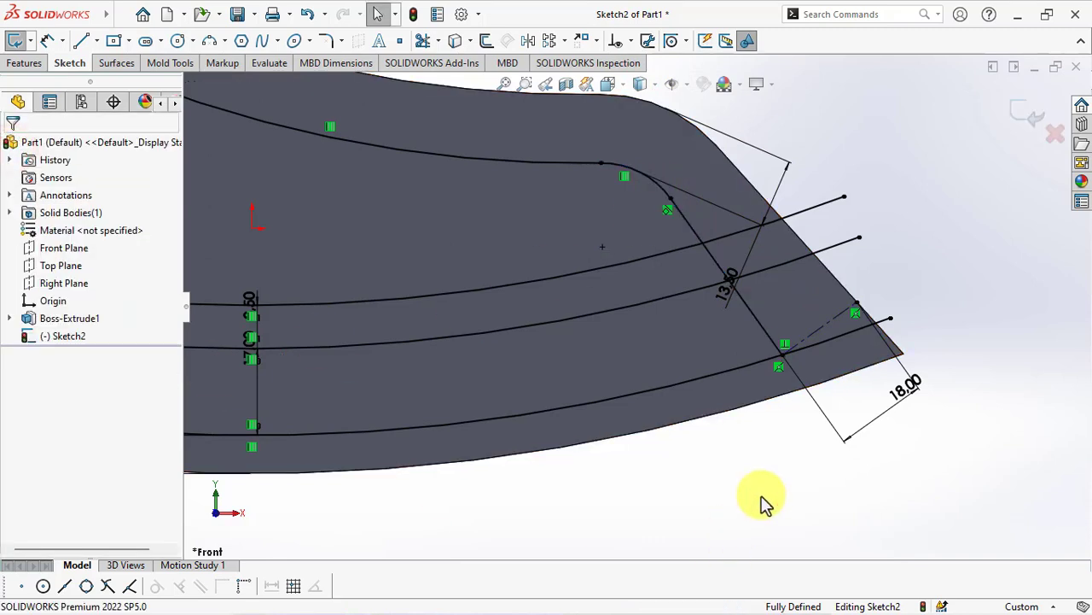
- Trim to closest the right overhanging curve end and the three curves' overhanging left ends
left_click(423, 42)
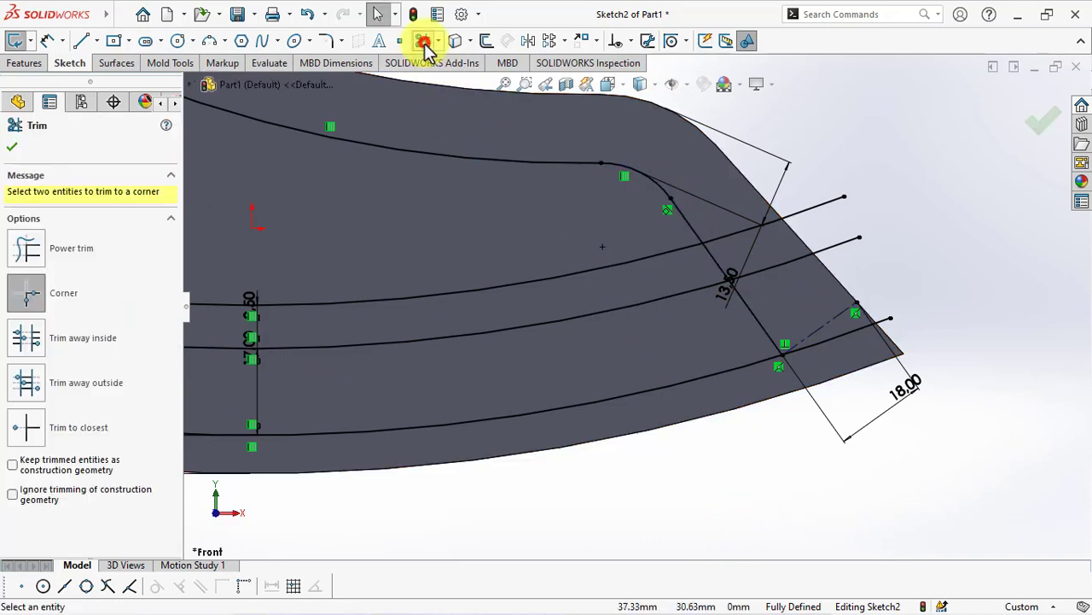
left_click(32, 429)
left_click(857, 342)
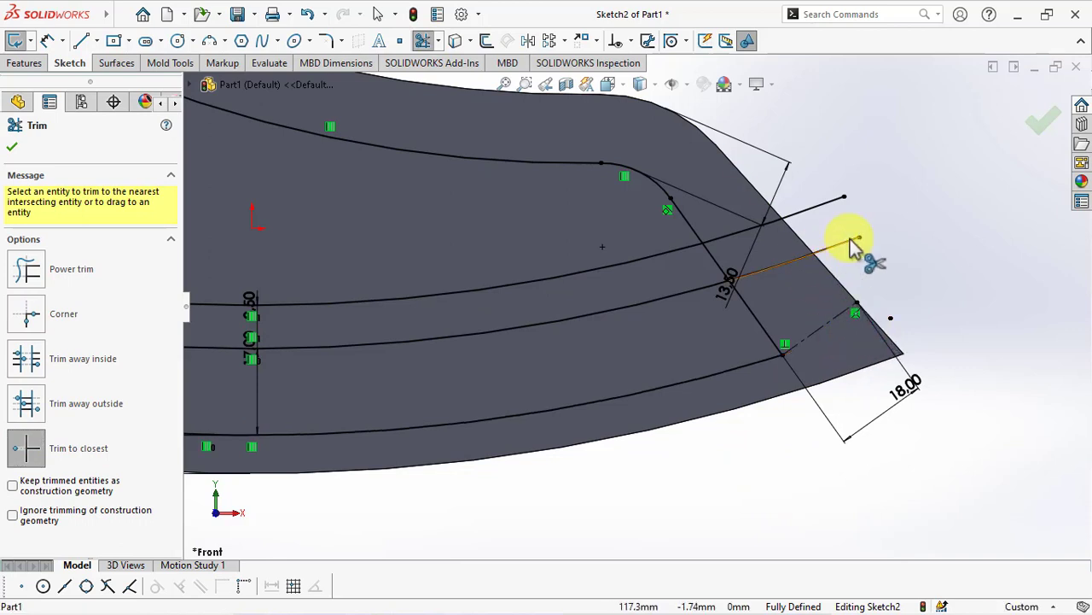
scroll(841, 341, "up", 5)
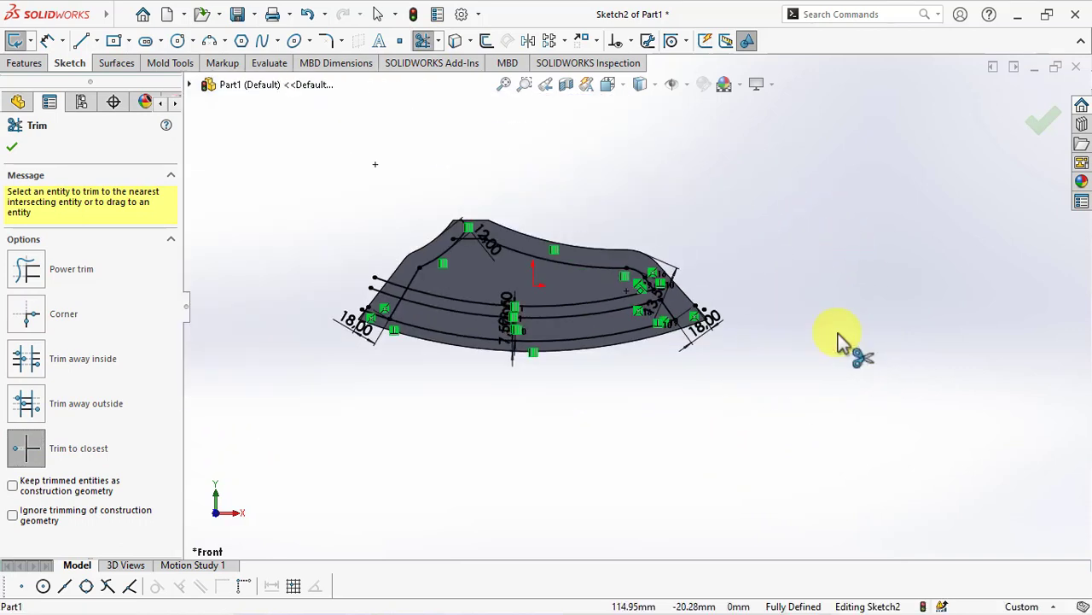
scroll(429, 314, "down", 5)
left_click(445, 329)
left_click(433, 359)
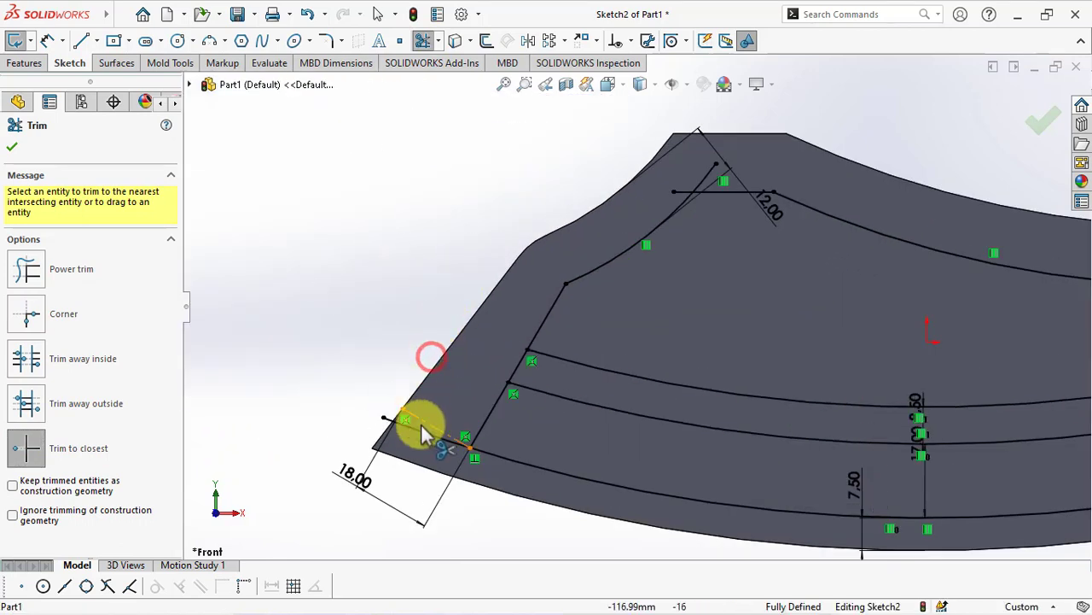
left_click(424, 424)
- Trim the slanted segment and leftover stub so the lower band and upper pocket close
left_click(516, 372)
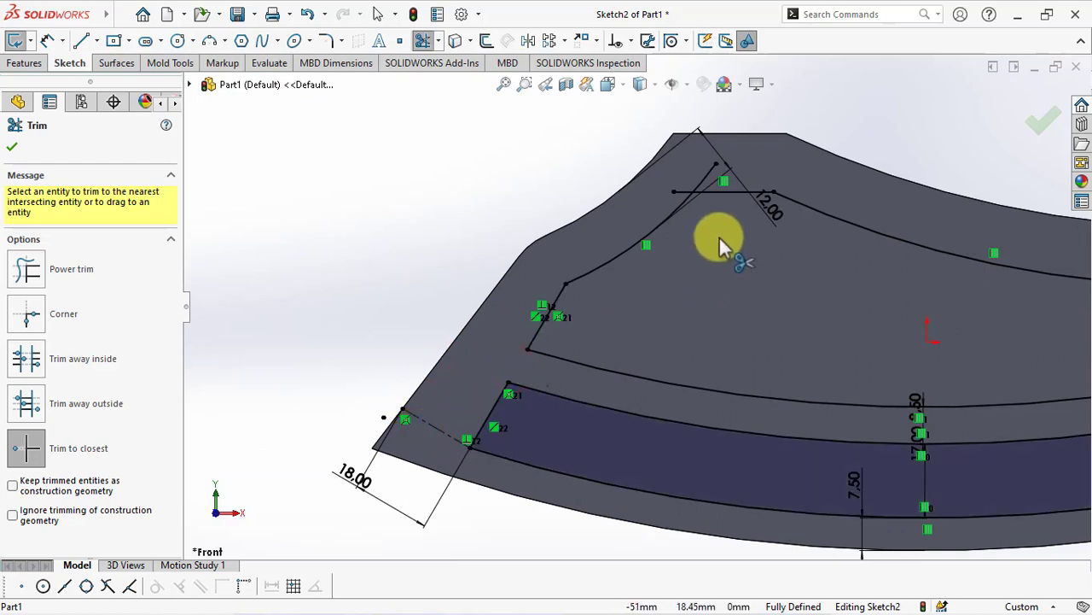
left_click(676, 191)
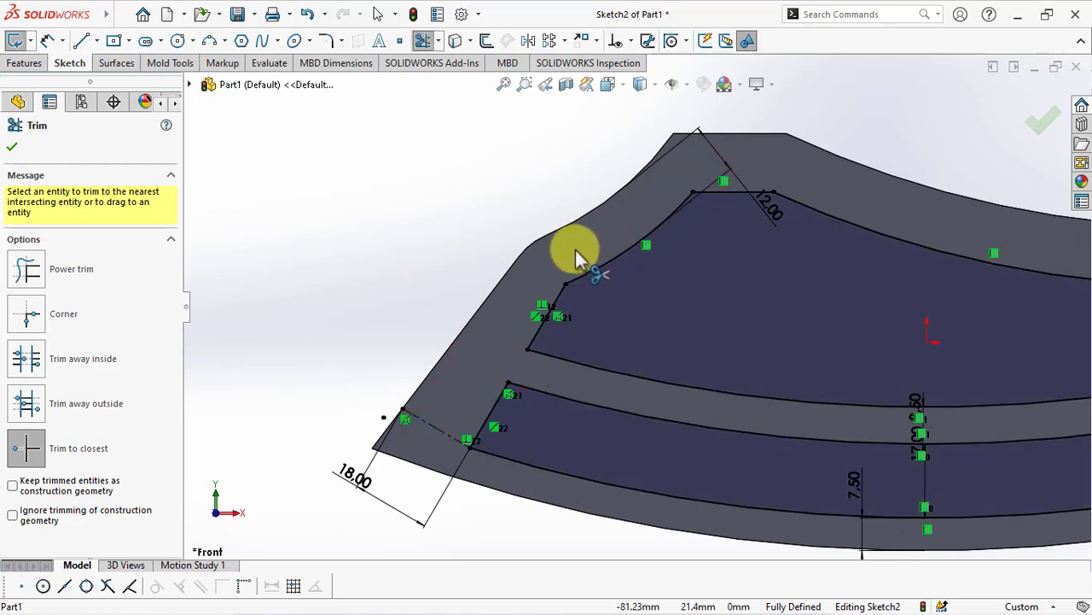
scroll(581, 256, "up", 3)
left_click(12, 146)
scroll(791, 334, "down", 3)
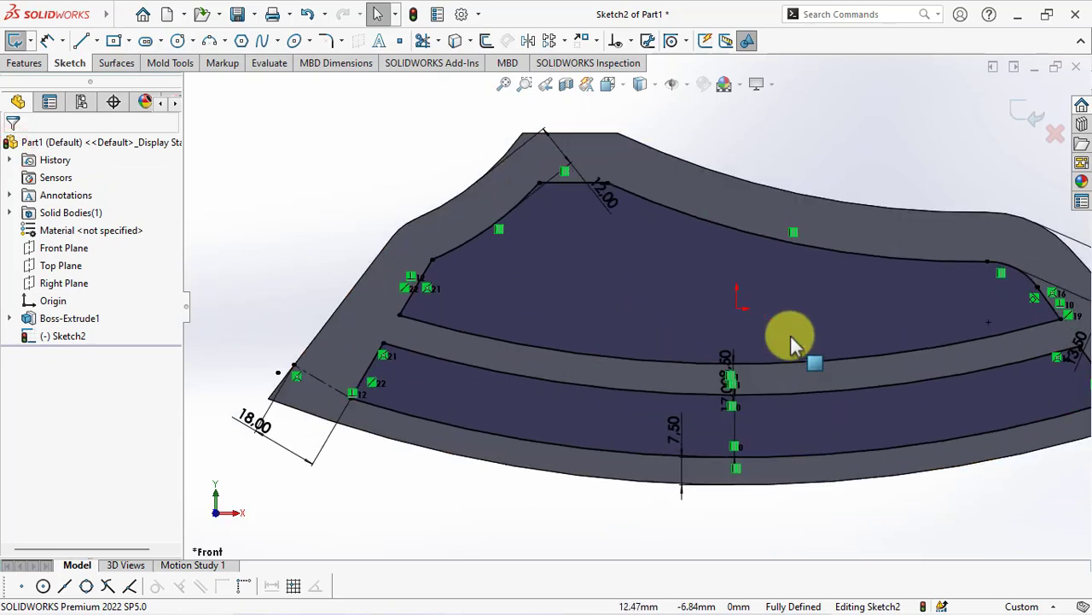
scroll(790, 334, "down", 1)
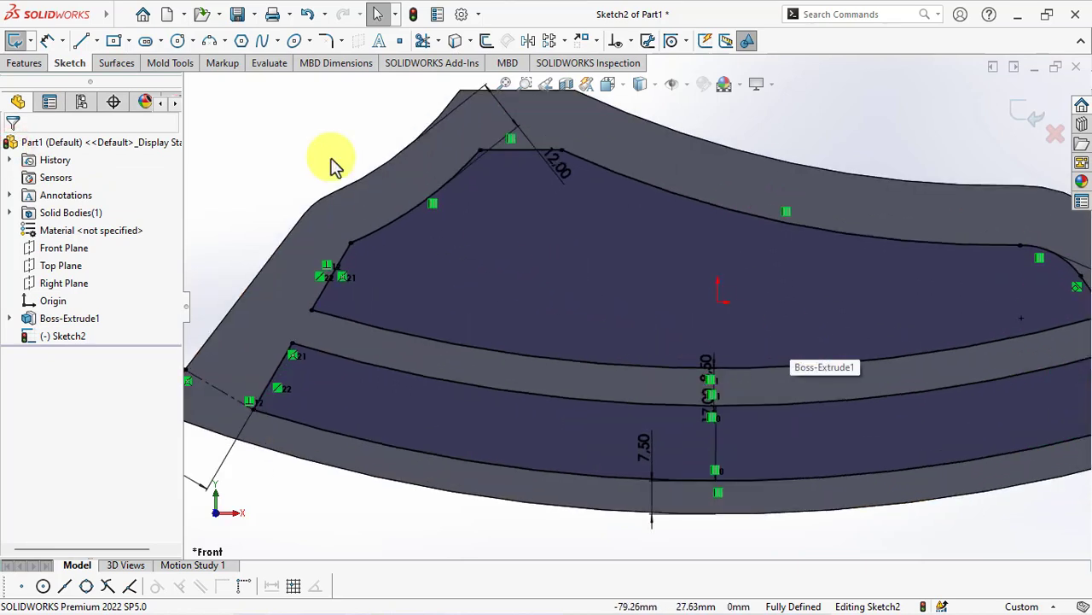
- Offset the upper pocket's lower curve 5.50 mm upward, with Reverse checked
left_click(486, 43)
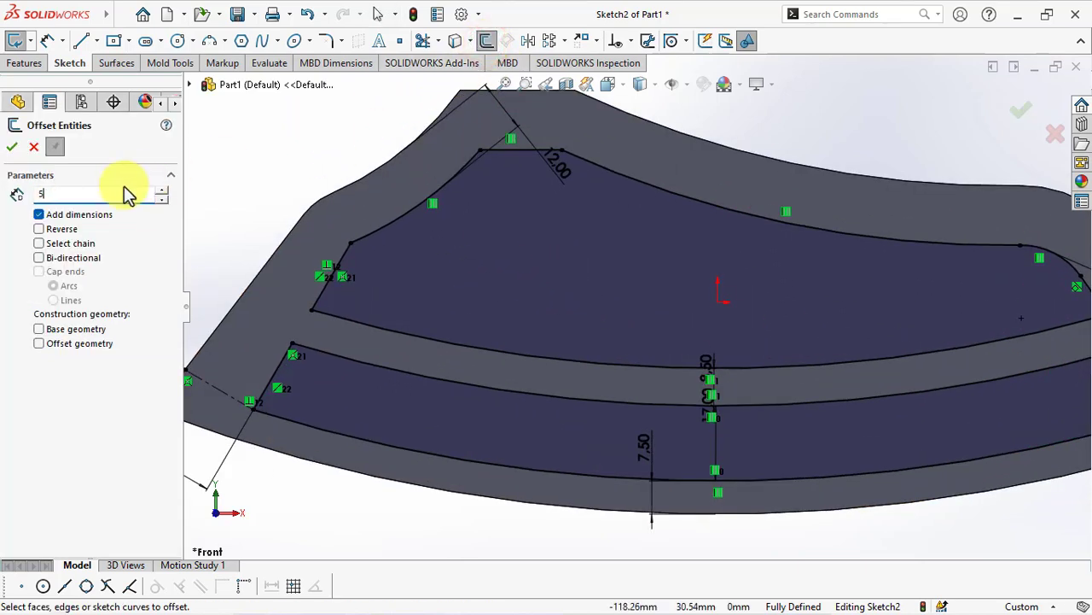
left_click(576, 367)
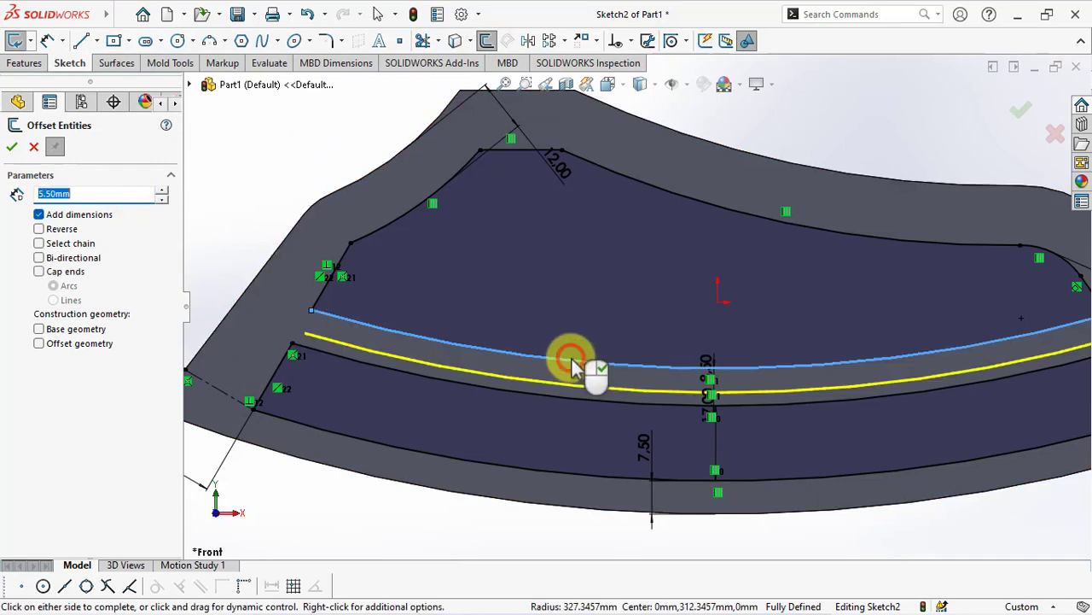
left_click(38, 229)
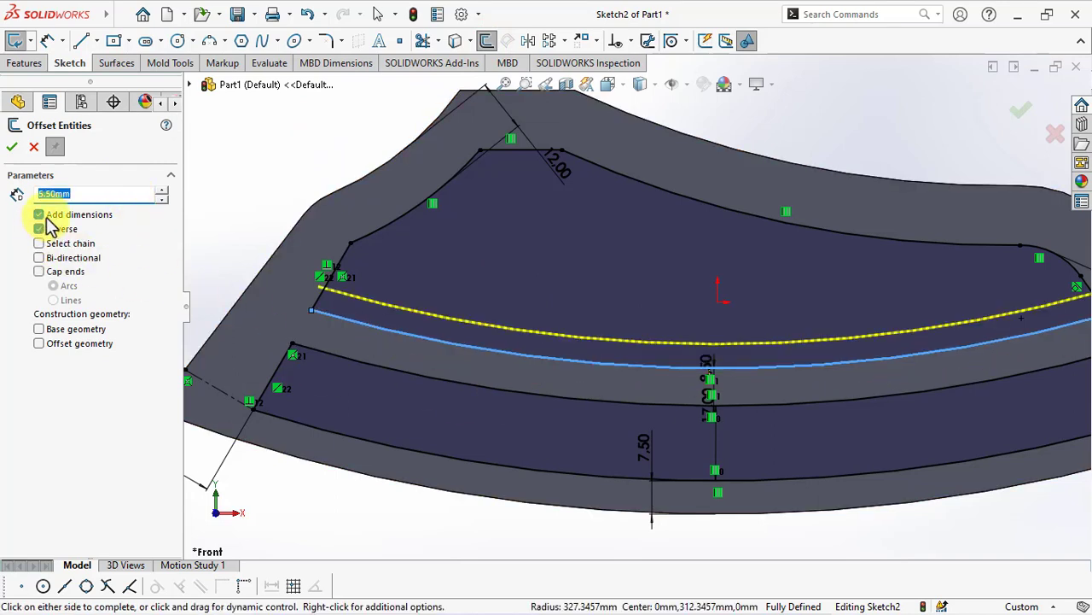
left_click(532, 337)
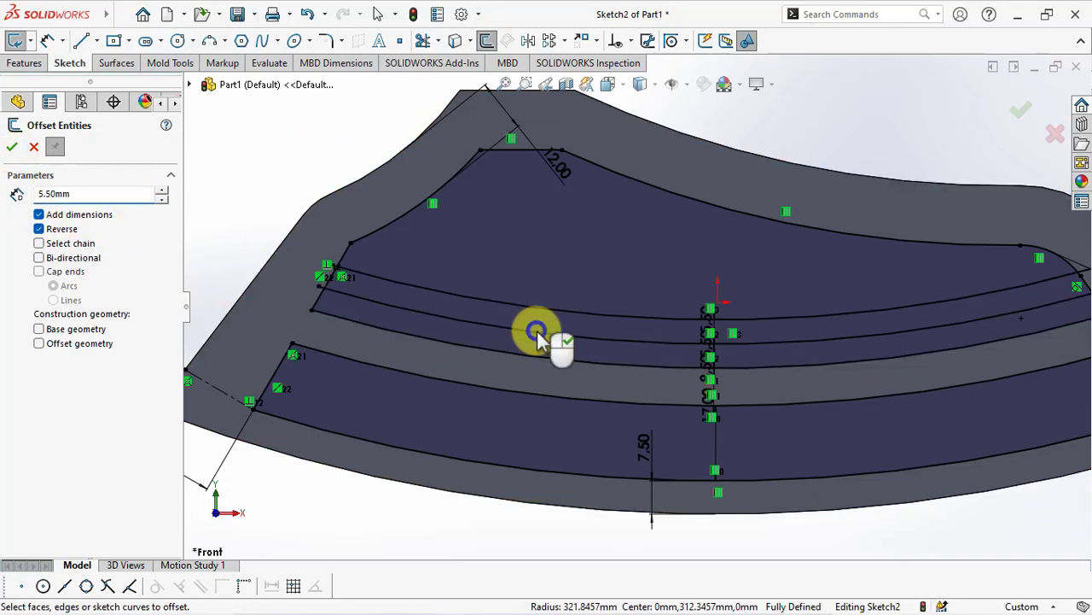
left_click(32, 147)
left_click(80, 41)
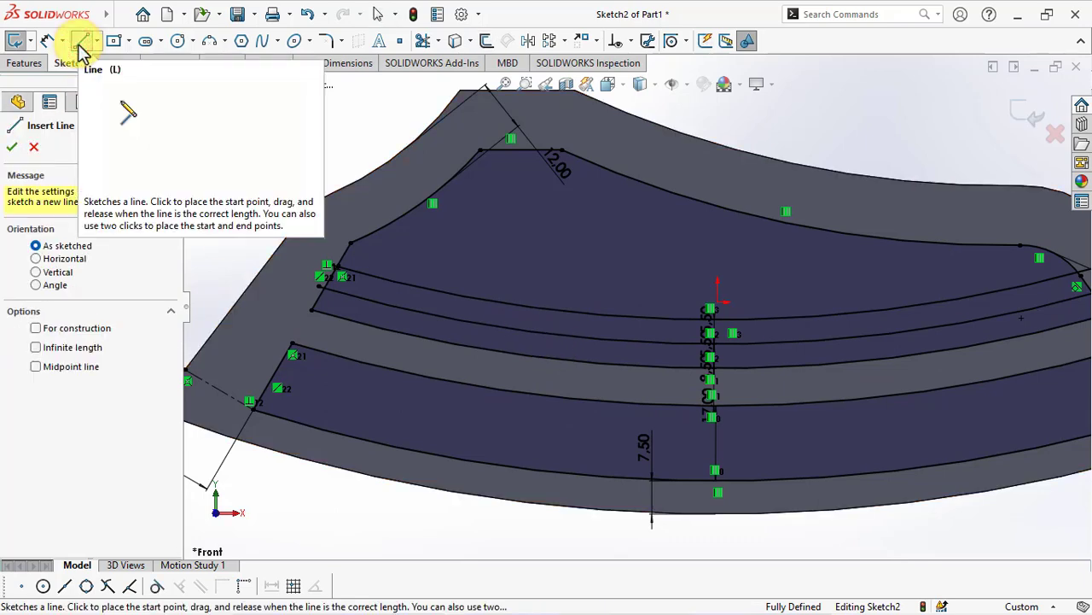
- Draw two short slanted lines bridging the offset curve and lower curve on the left
left_click(467, 348)
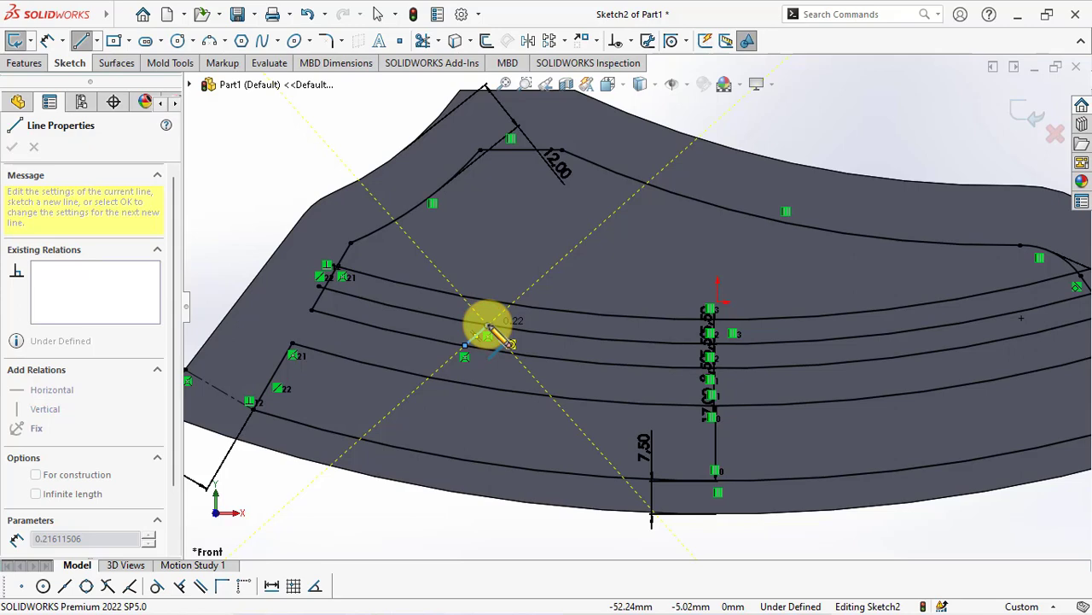
double_click(487, 327)
left_click(516, 330)
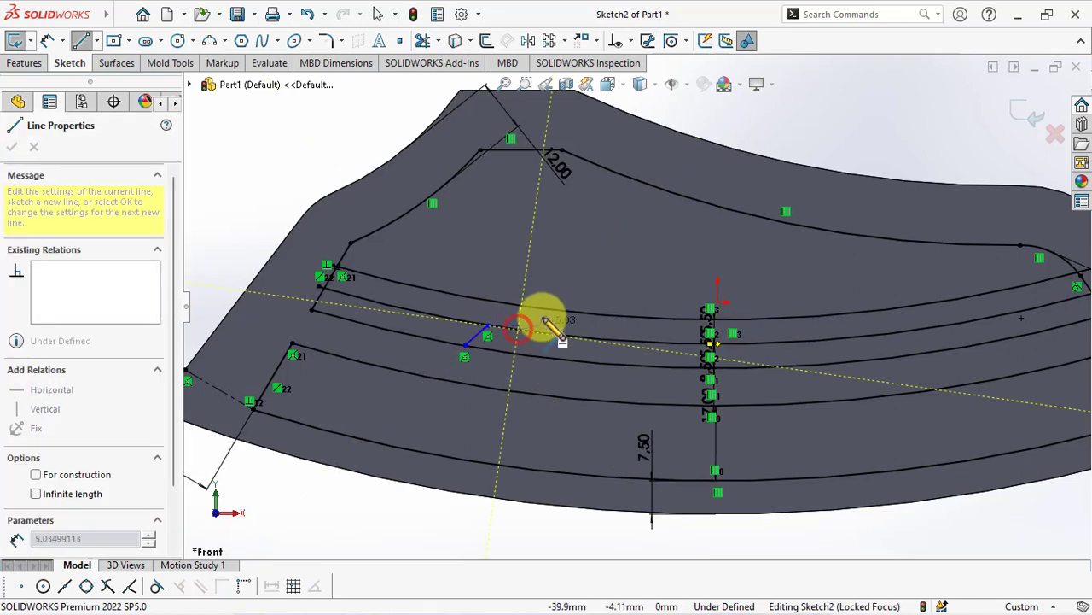
left_click(538, 310)
key("Escape")
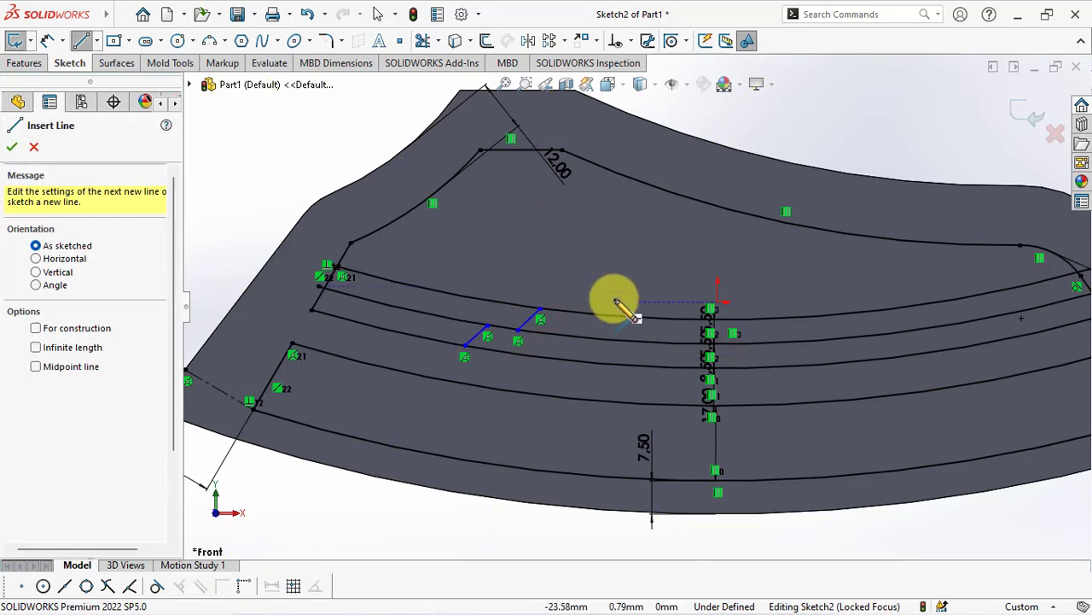
- Draw two more short slanted bridging lines near the centre dimension
left_click(664, 342)
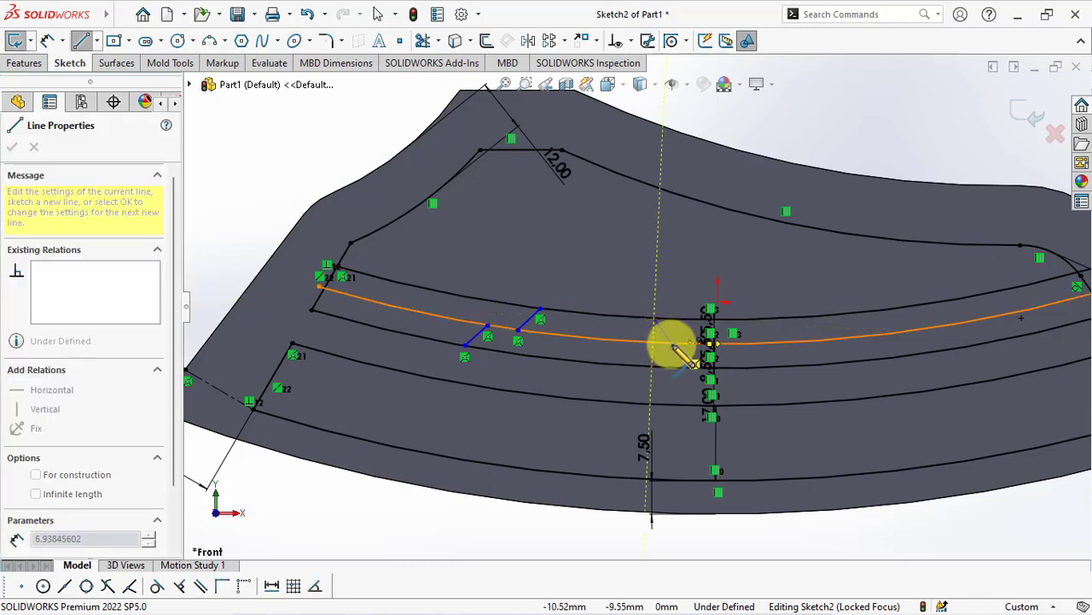
left_click(657, 358)
key("Escape")
scroll(700, 375, "down", 3)
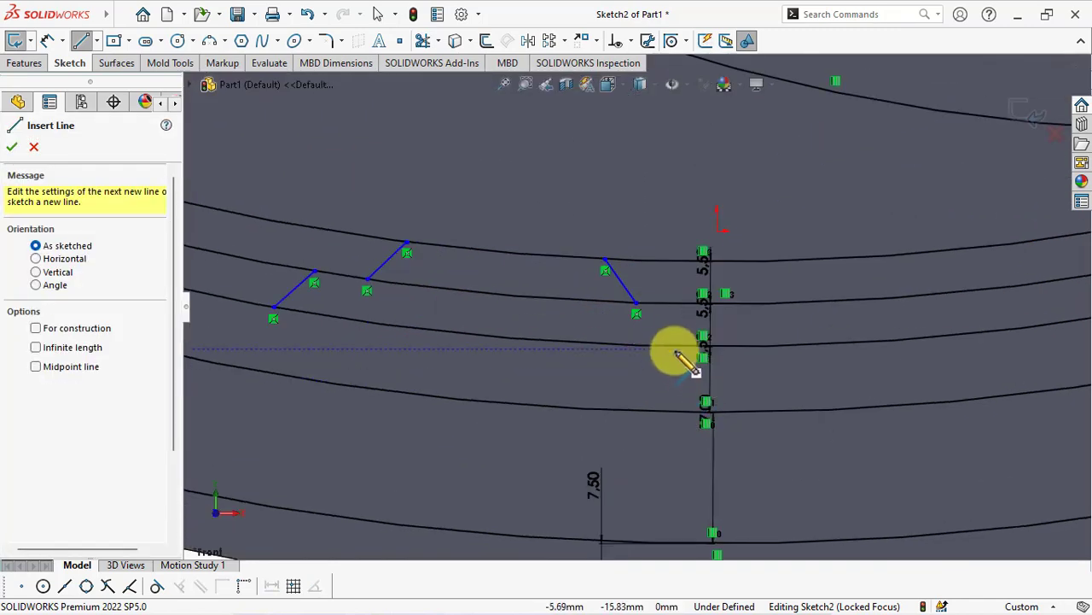
left_click(683, 341)
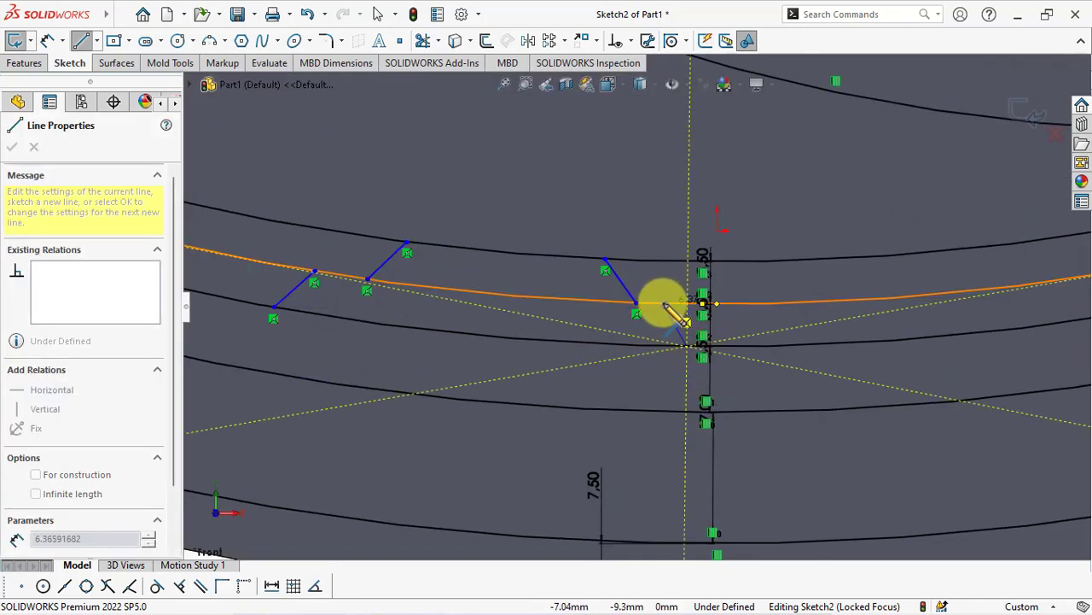
left_click(664, 305)
right_click(659, 308)
left_click(683, 317)
- Make the two centre bridging lines parallel, and the two left lines parallel
left_click(667, 338)
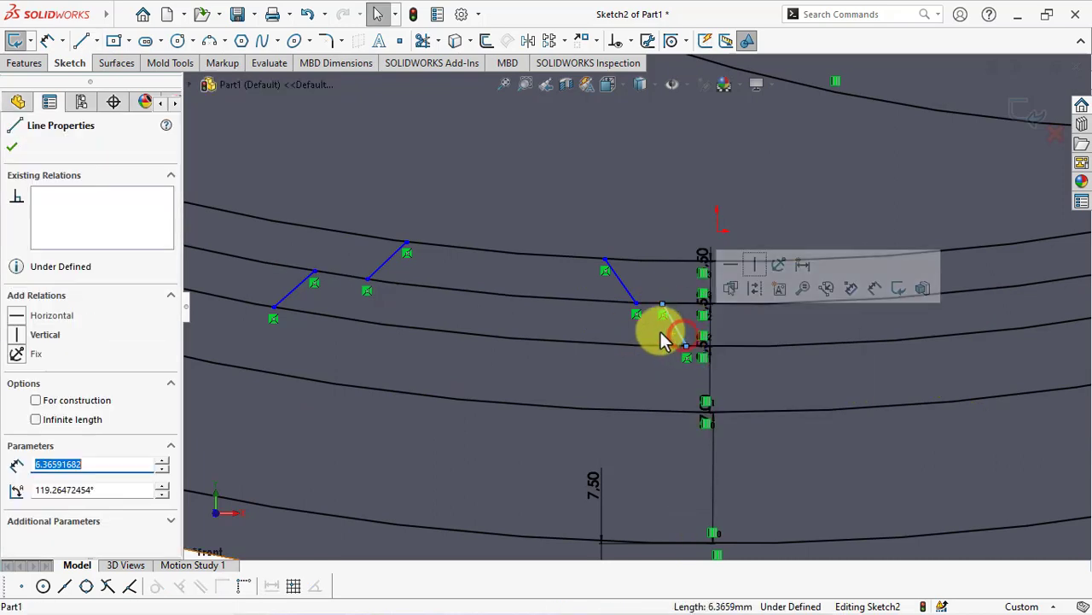
left_click(624, 286, "ctrl")
left_click(769, 218)
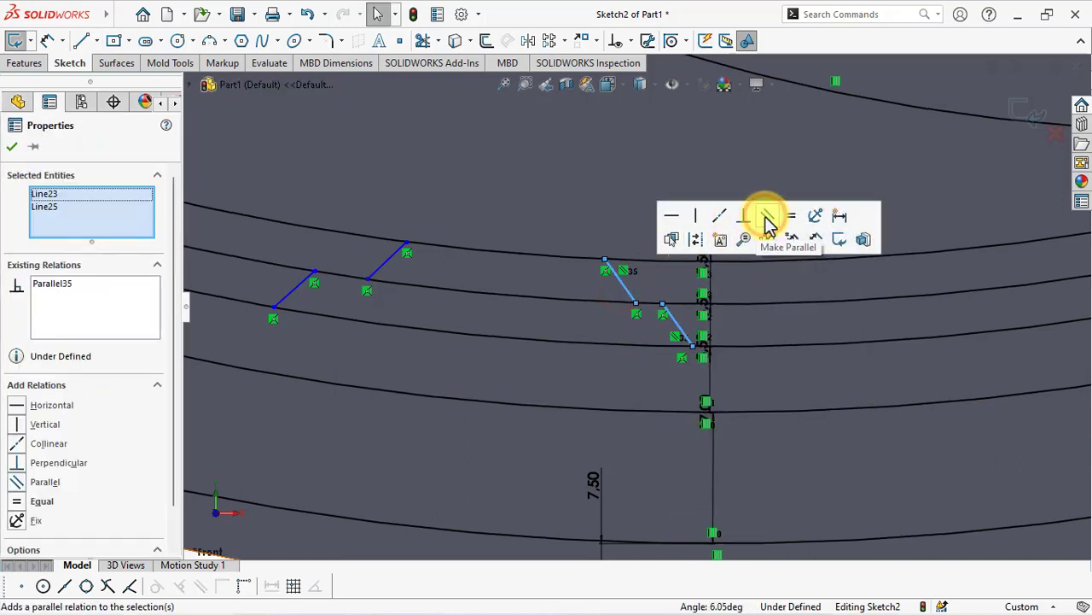
left_click(383, 265)
left_click(298, 289, "ctrl")
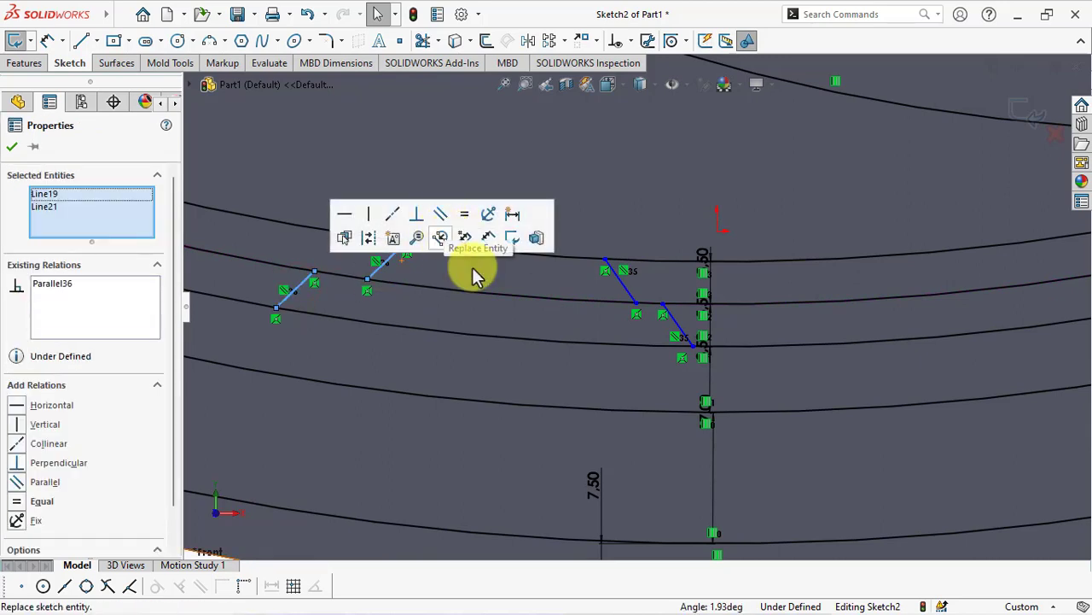
- Make the bridging lines equal in length, pairing left lines with right lines
left_click(629, 296)
left_click(373, 279, "ctrl")
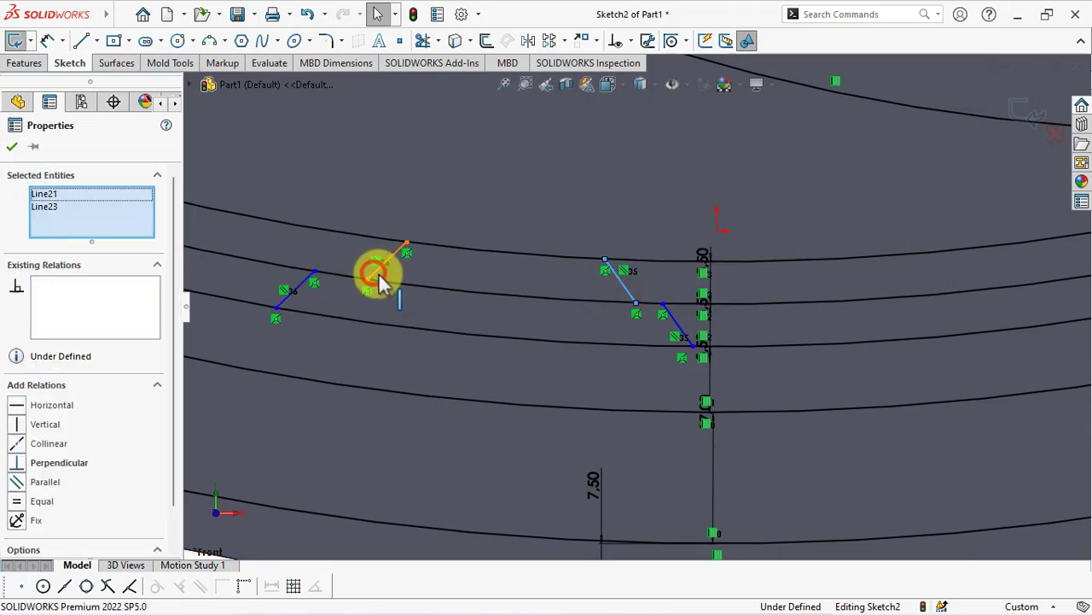
left_click(538, 205)
left_click(299, 290)
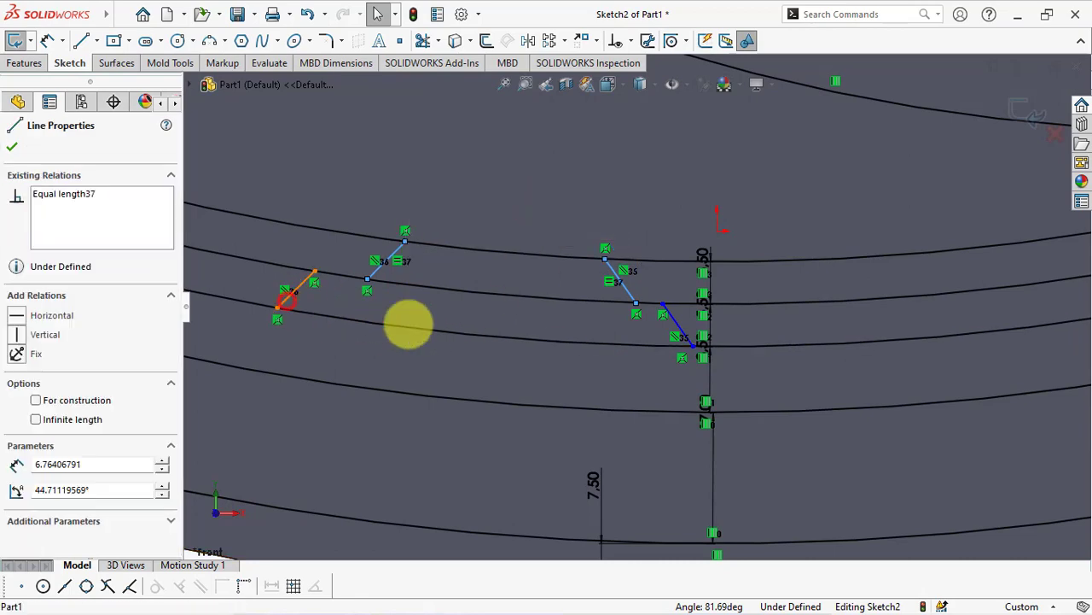
left_click(673, 319, "ctrl")
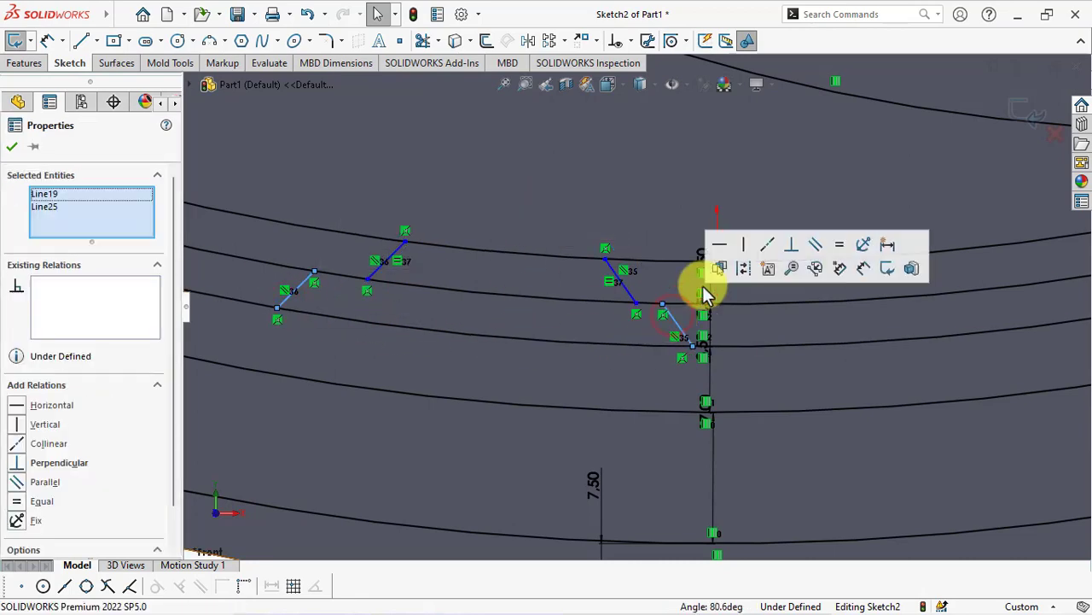
left_click(839, 256)
scroll(629, 307, "up", 3)
left_click(12, 146)
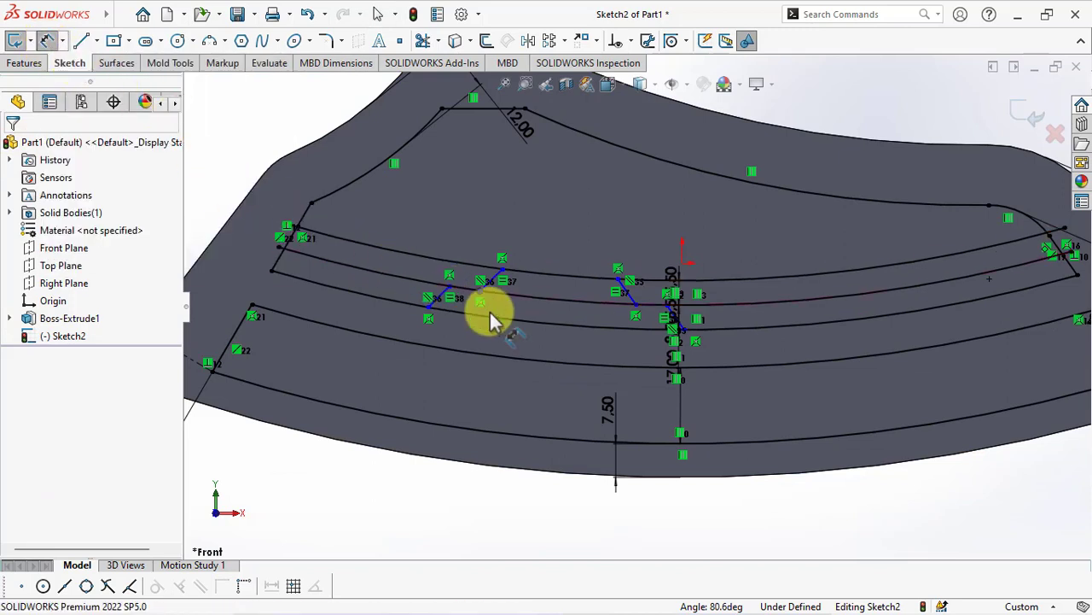
- Dimension the bridging line spacings as 59.00 mm and 32.50 mm
left_click(428, 305)
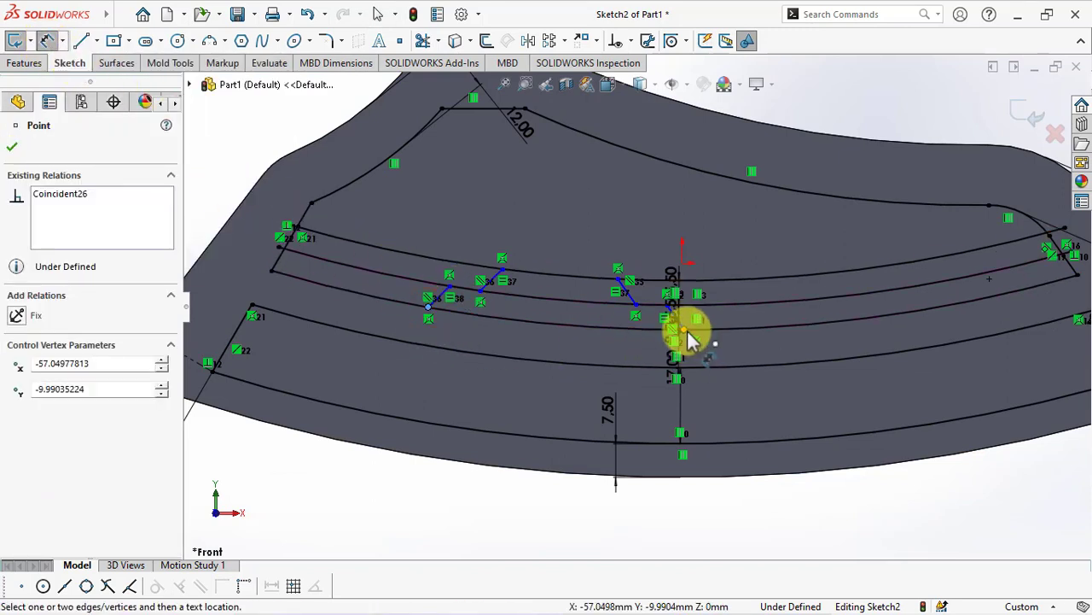
left_click(683, 329)
left_click(324, 363)
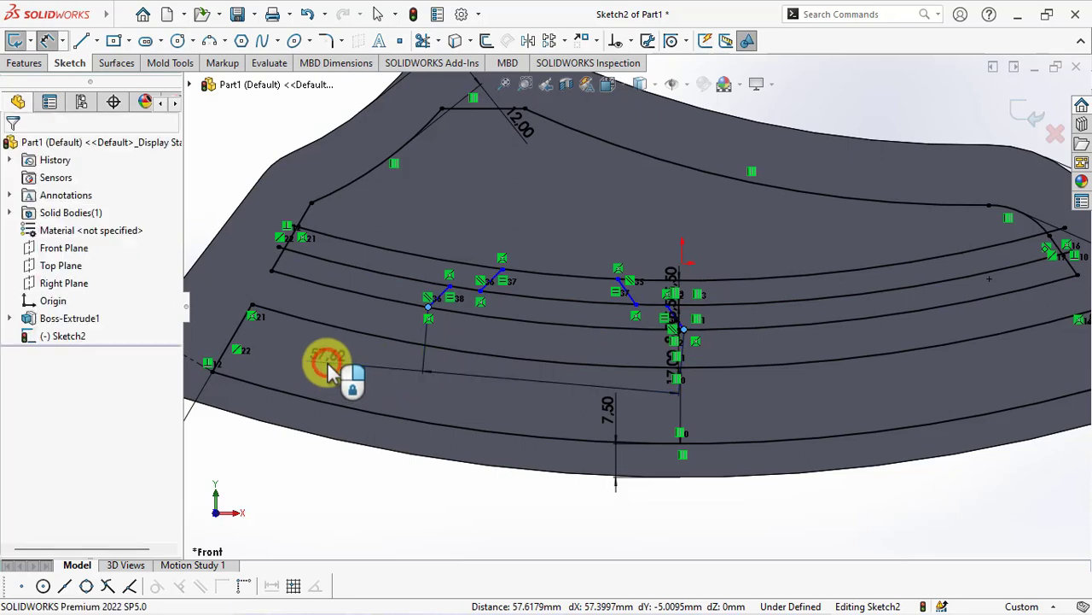
type("55")
left_click(260, 341)
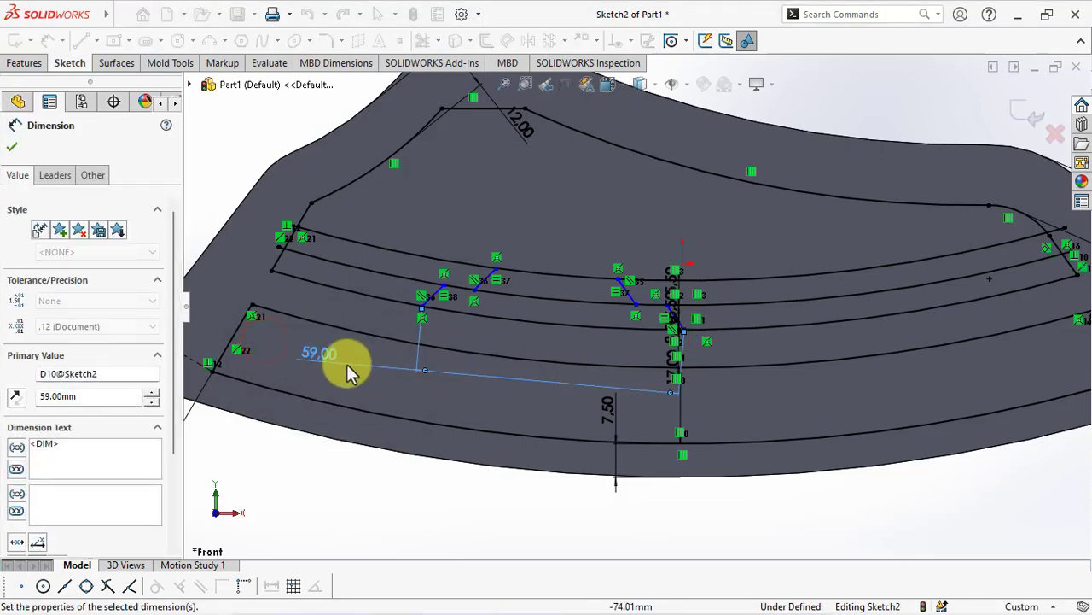
left_click_drag(320, 354, 549, 336)
scroll(577, 323, "down", 2)
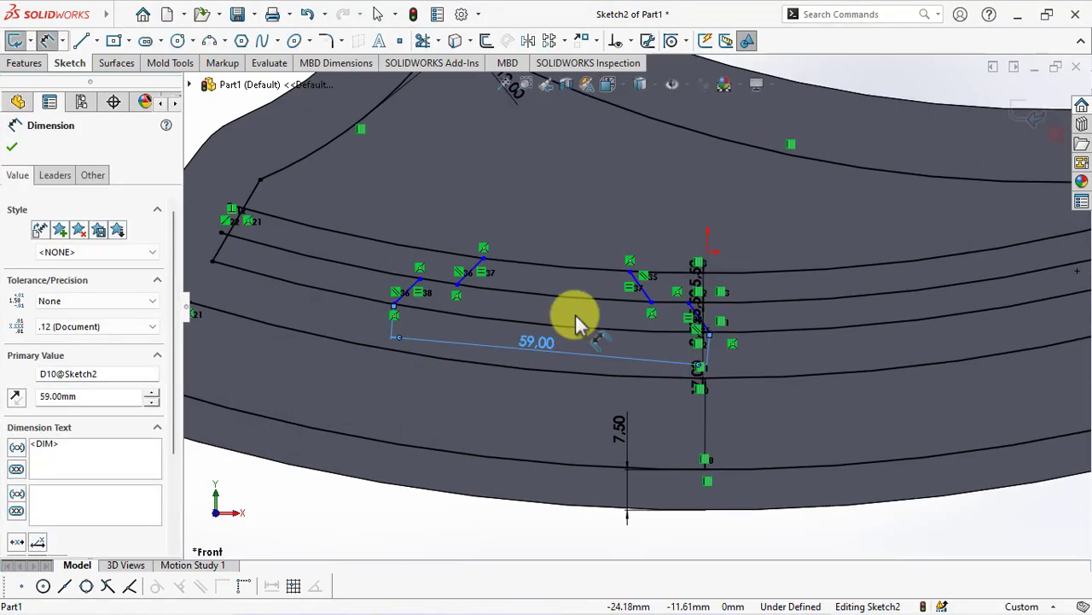
left_click(651, 304)
left_click(457, 285)
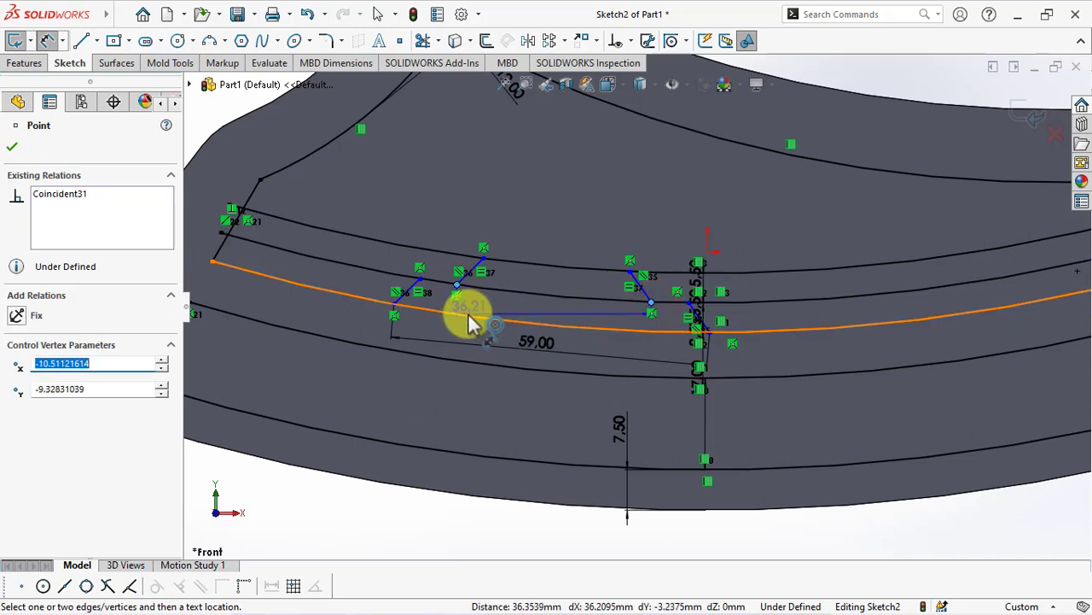
left_click(332, 314)
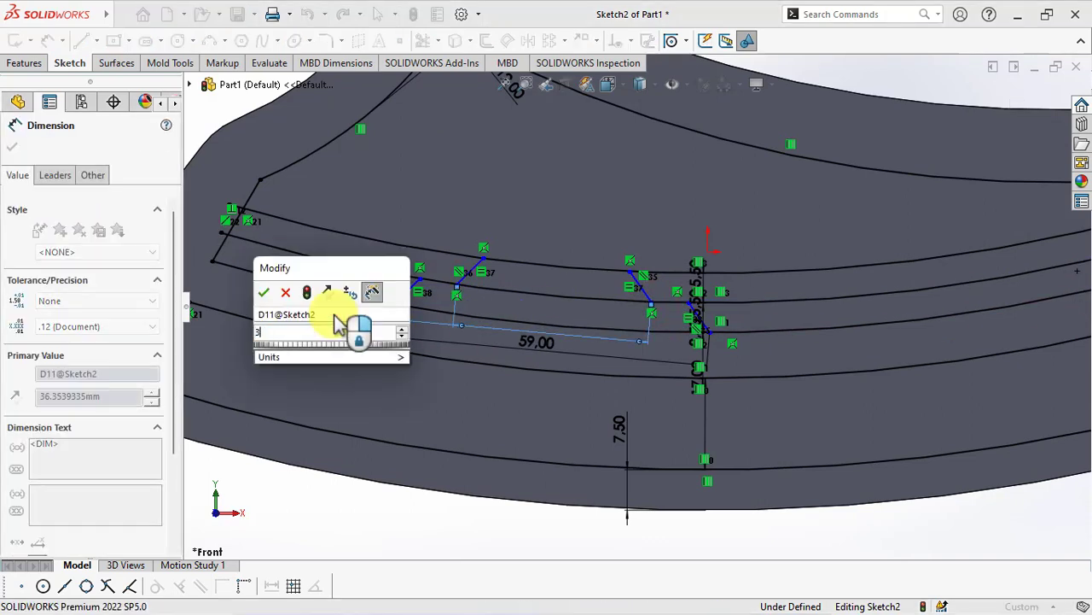
type("32.5")
left_click(264, 292)
left_click_drag(352, 309, 516, 327)
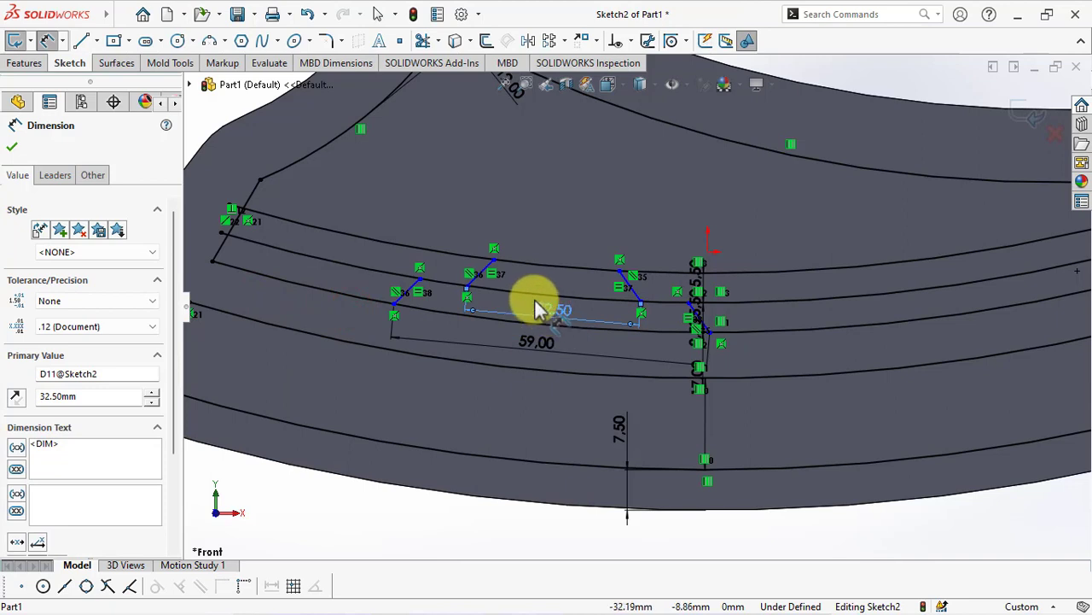
- Add the 23.00 mm top spacing and 27.50 mm left spacing to the pocket step points
left_click(495, 254)
left_click(641, 229)
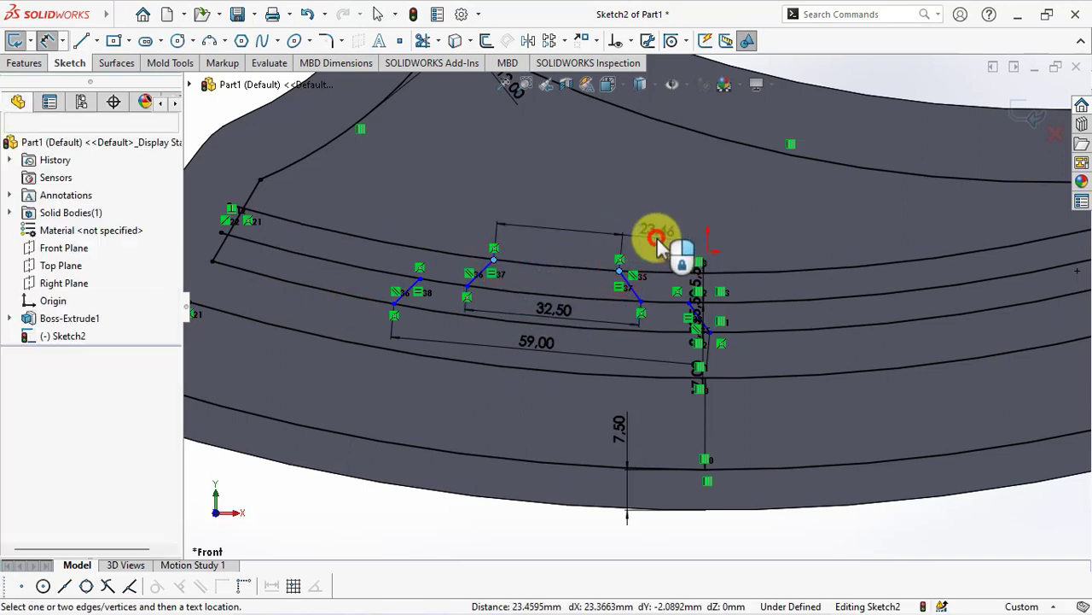
type("23")
left_click(586, 219)
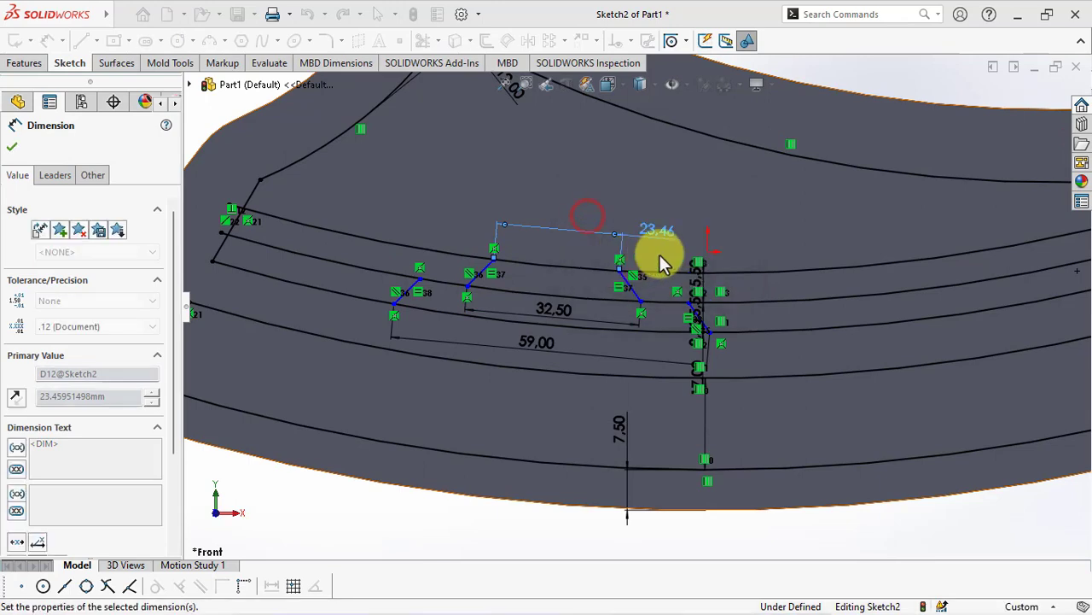
left_click(391, 315)
left_click(212, 261)
left_click(271, 297)
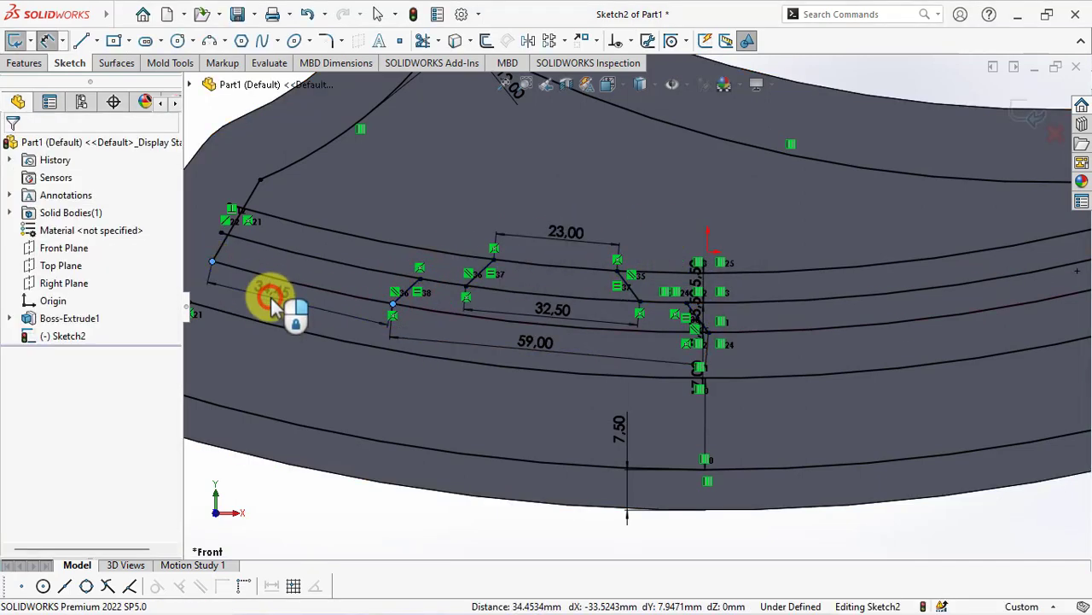
type("27.5")
left_click(202, 275)
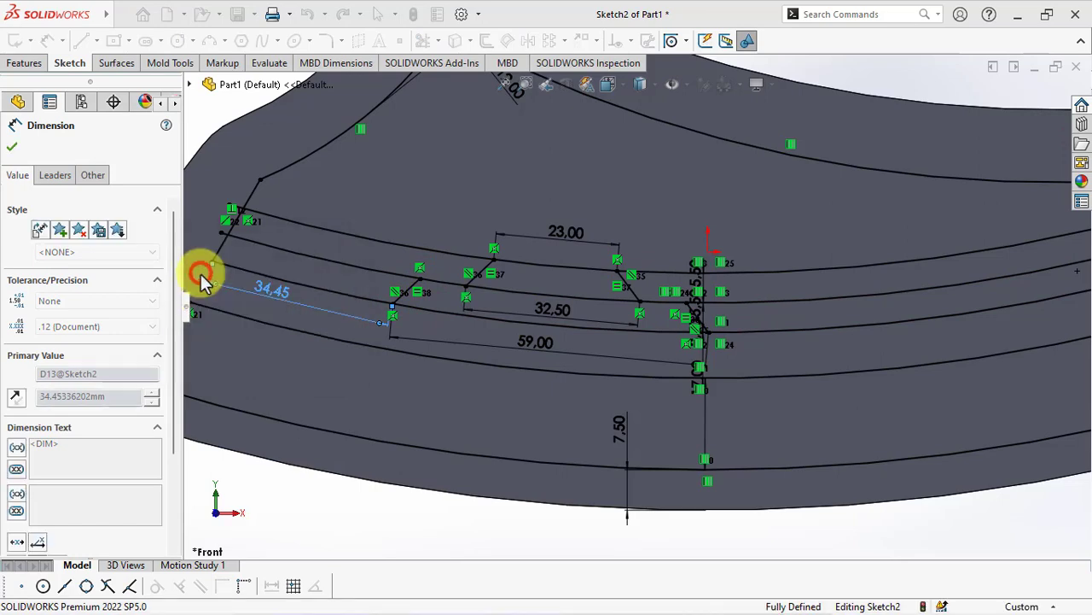
left_click(12, 145)
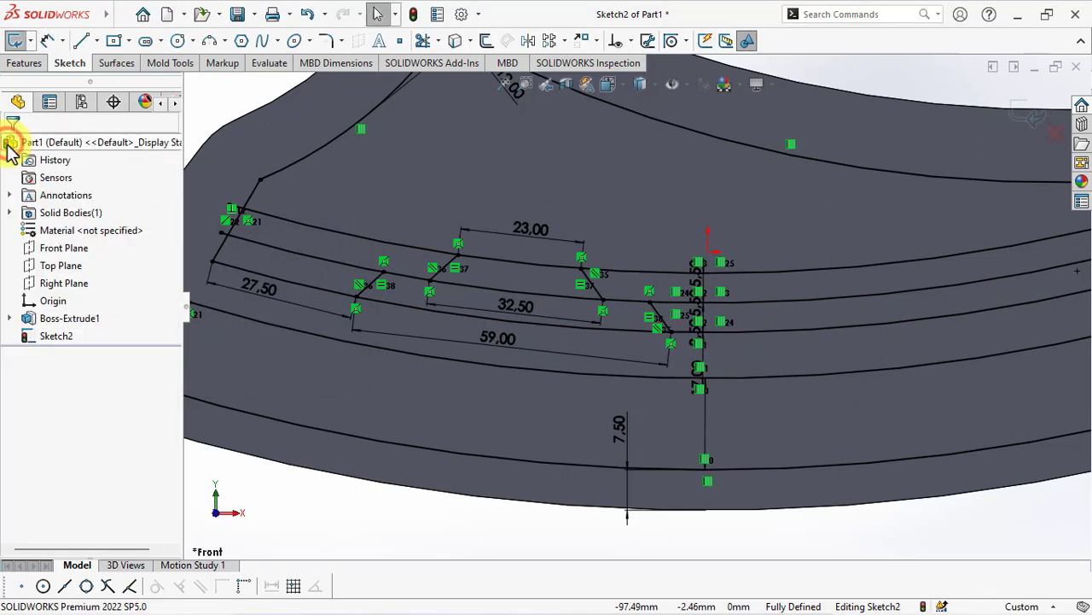
- Trim the stub near the upper-left corner and both parts of the upper line
left_click(422, 40)
scroll(272, 251, "down", 3)
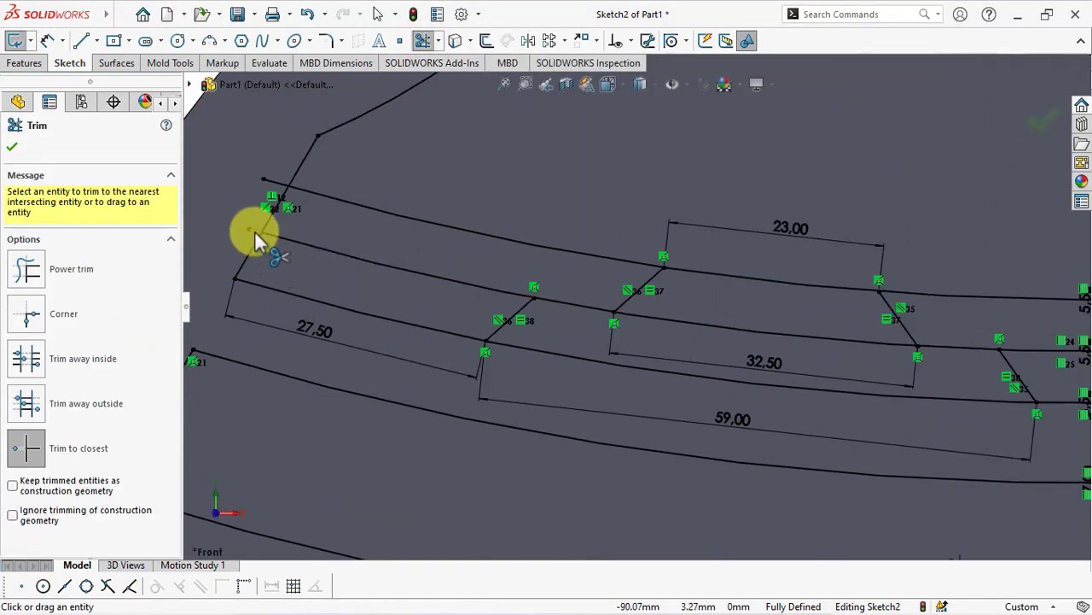
left_click(272, 183)
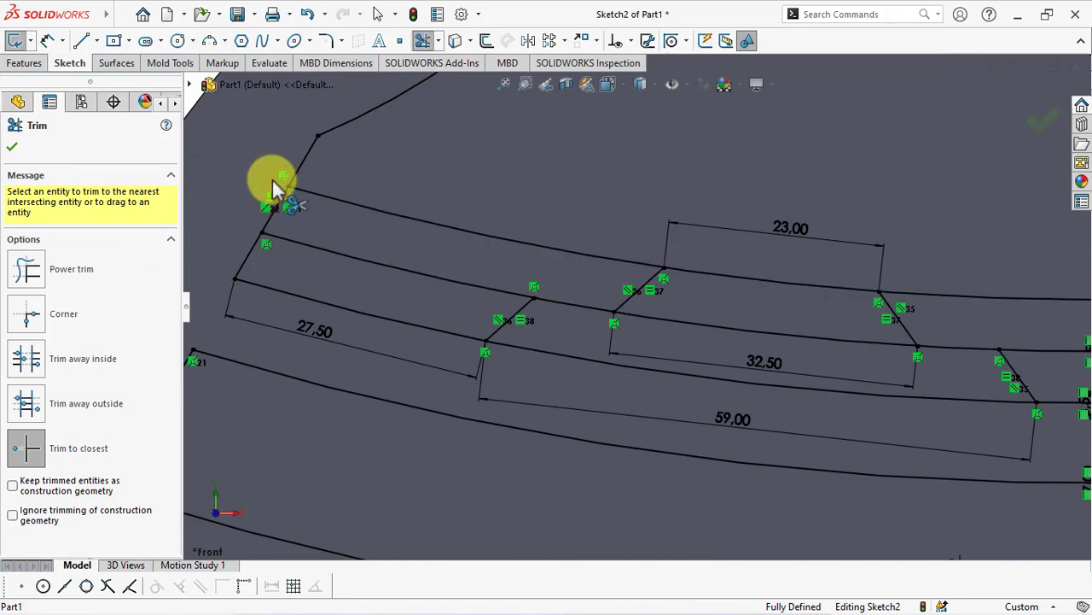
left_click(389, 264)
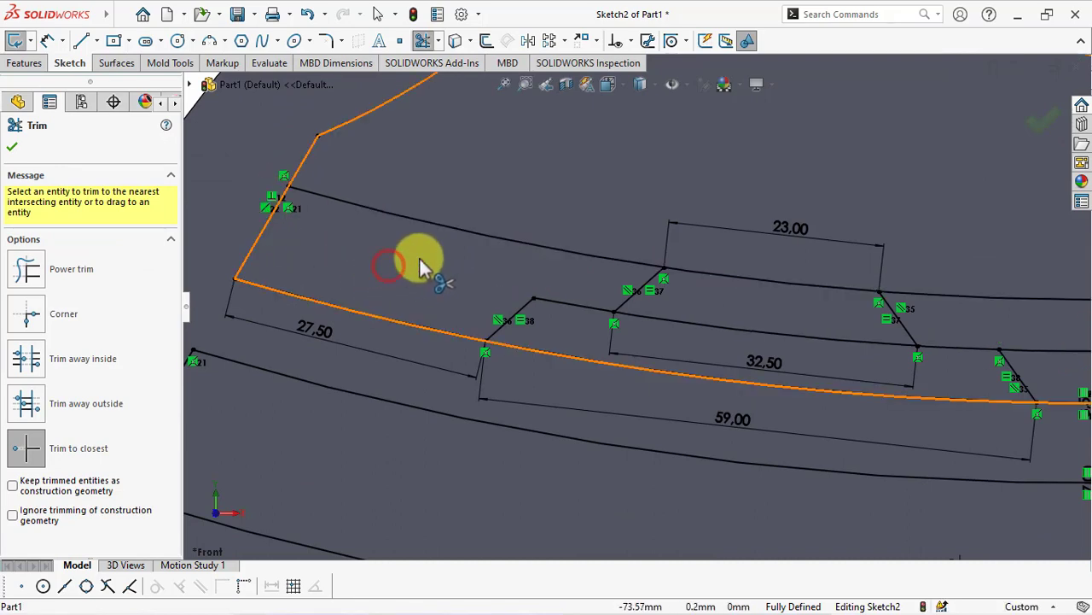
left_click(457, 231)
scroll(463, 236, "up", 3)
scroll(1001, 316, "down", 4)
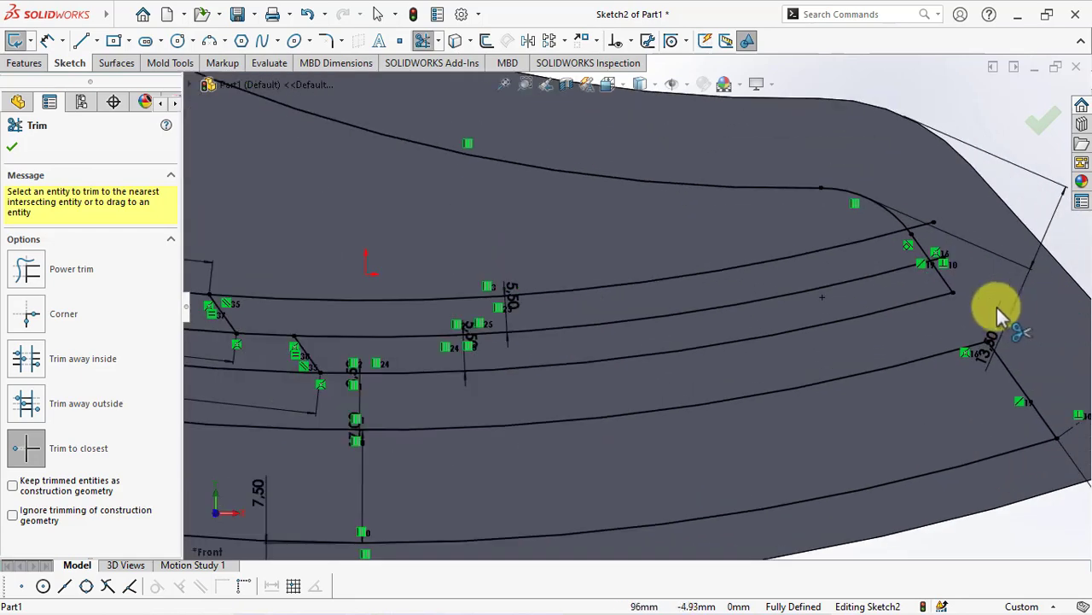
- Trim the right-hand curve chain, the middle line between pockets and the long lower line
left_click(926, 227)
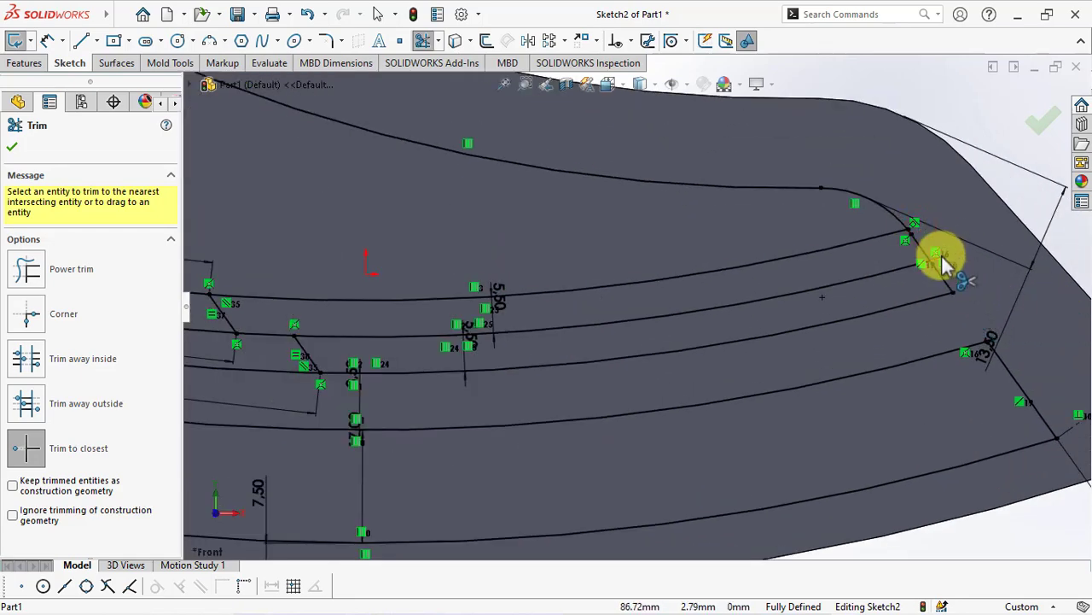
left_click(885, 286)
scroll(829, 256, "up", 4)
scroll(365, 339, "down", 4)
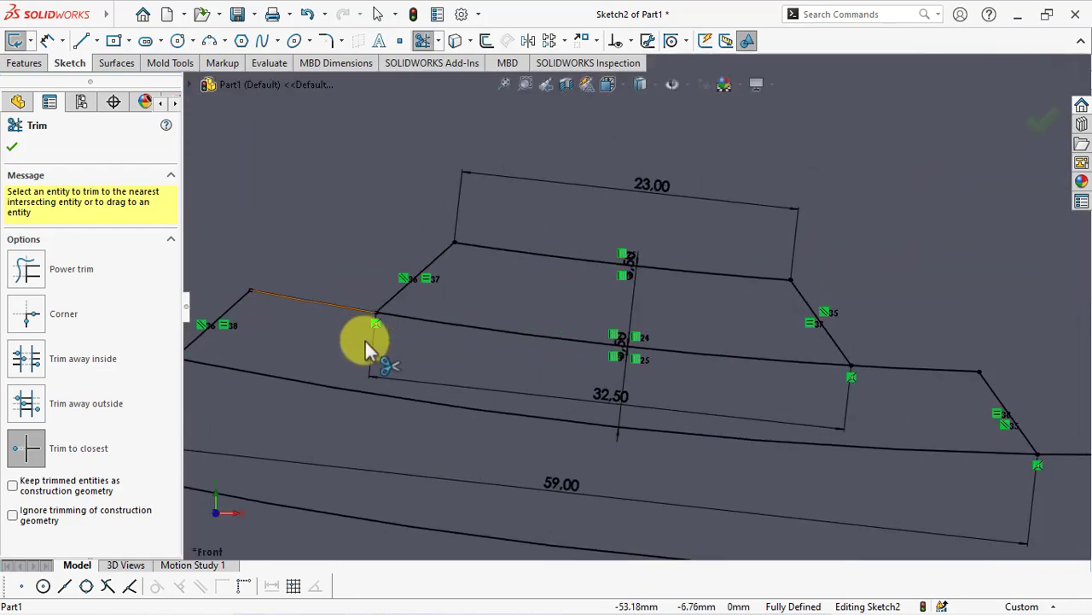
left_click(519, 334)
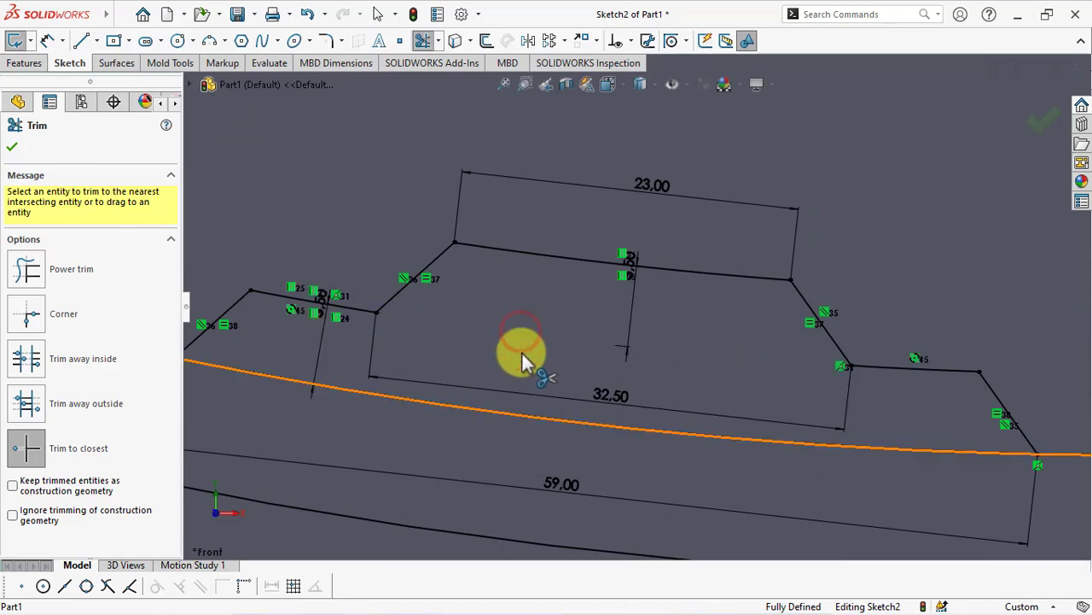
left_click(523, 414)
scroll(532, 395, "up", 3)
scroll(532, 396, "down", 2)
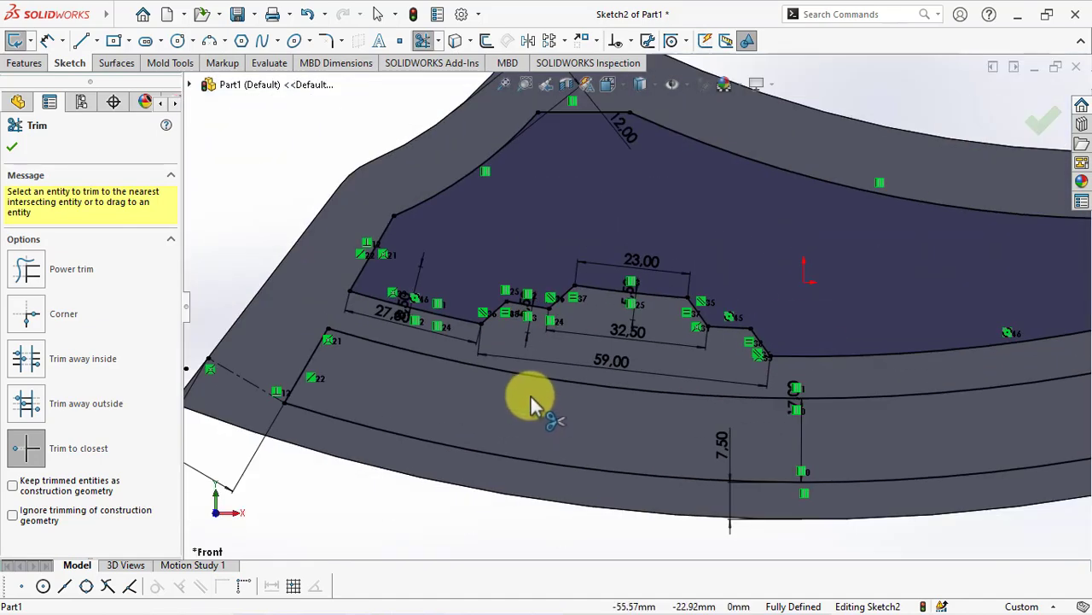
scroll(530, 395, "up", 2)
left_click(12, 147)
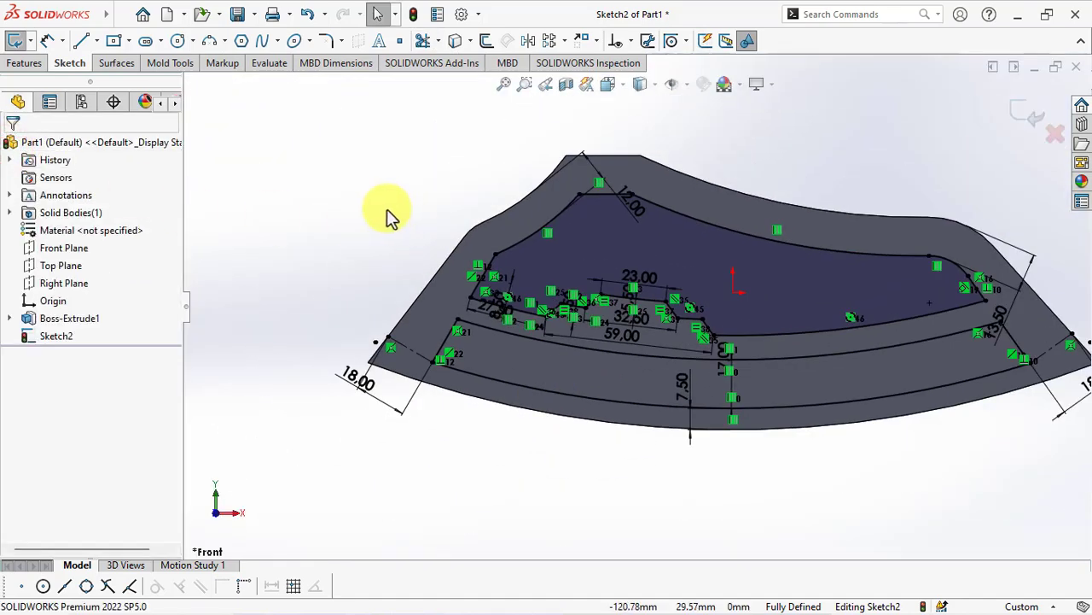
- Extruded Cut the pocket sketch from a 0.80 mm offset, reversed, Through All, with 1° outward draft
middle_click_drag(386, 218, 359, 219)
left_click(23, 65)
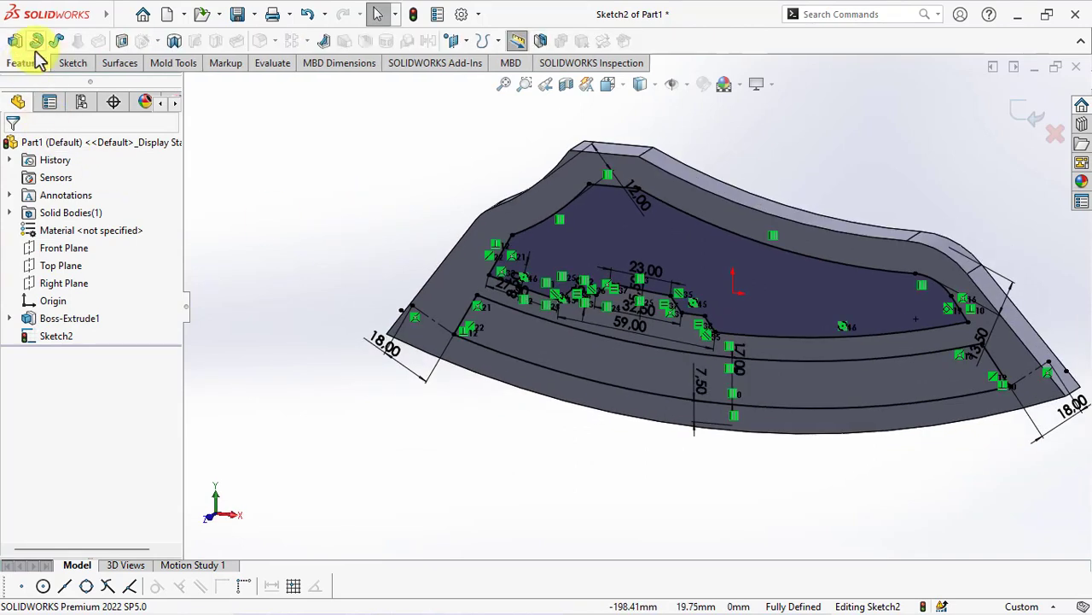
left_click(121, 42)
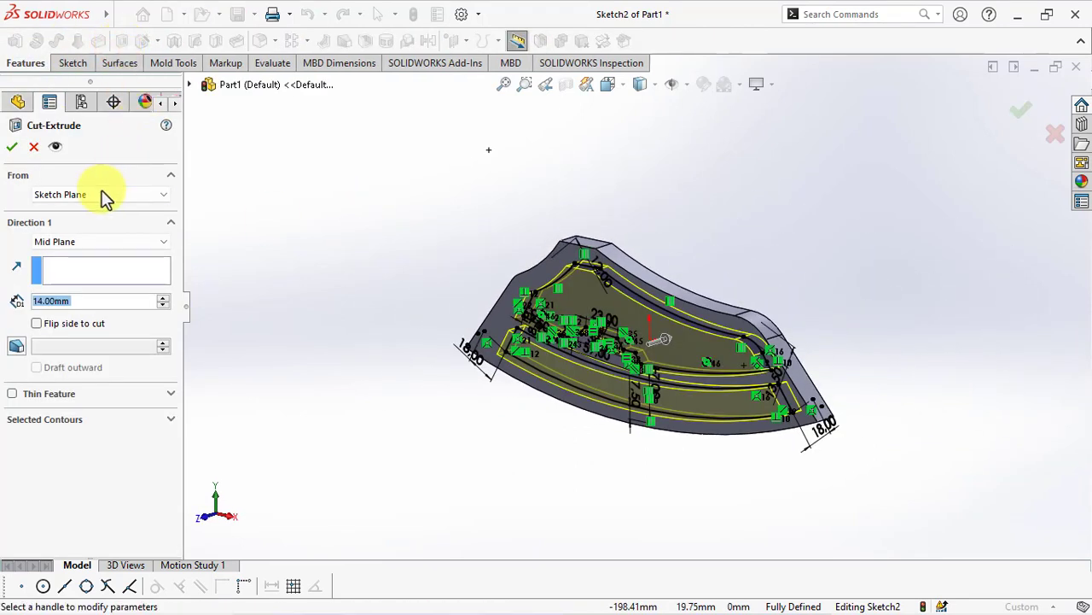
left_click(97, 241)
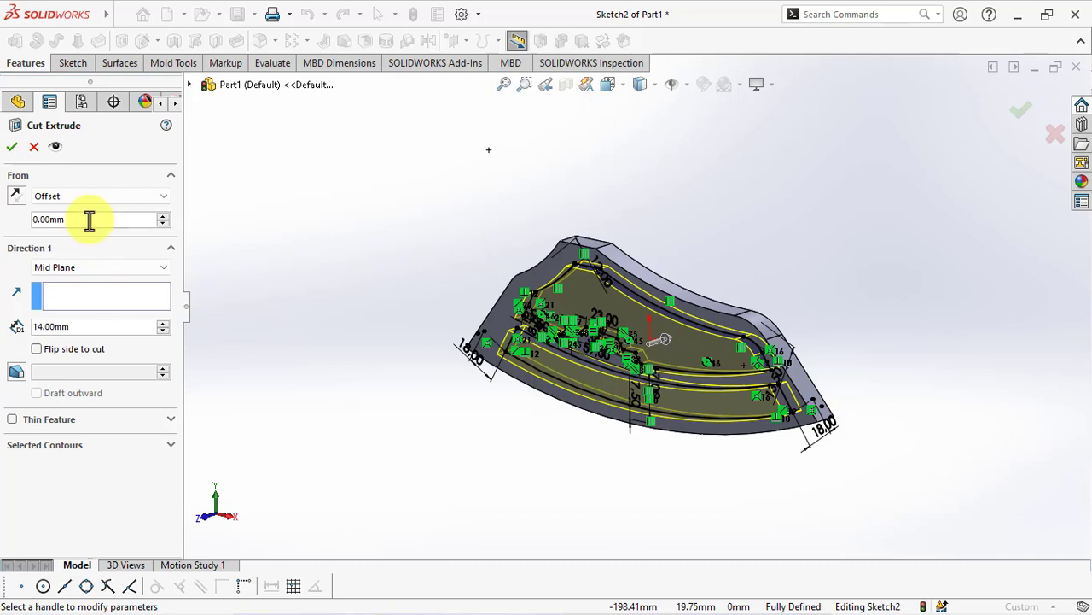
type("0.8")
key("Return")
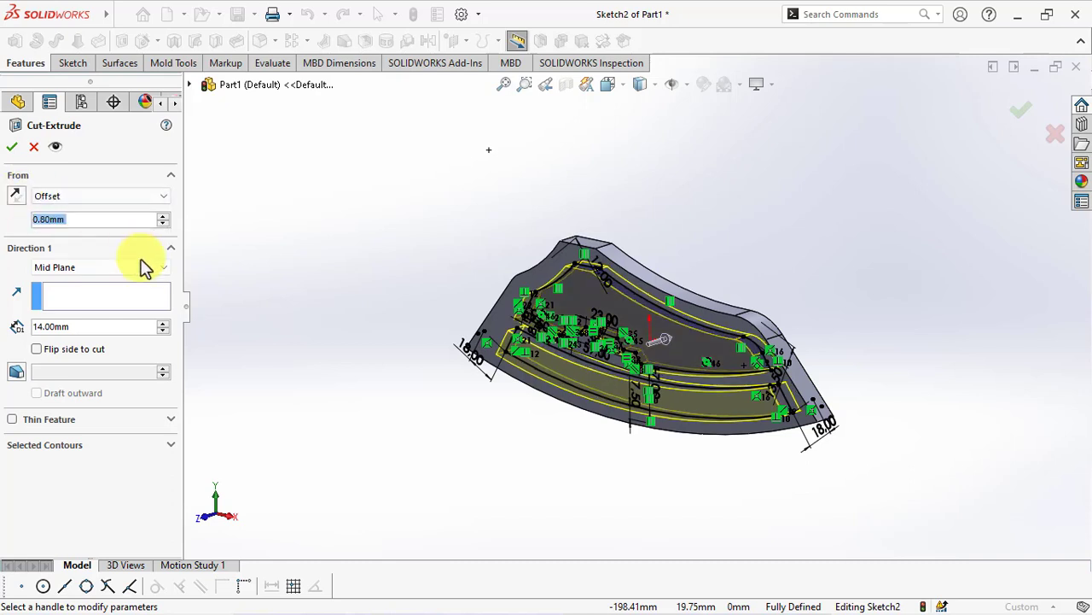
left_click(58, 267)
left_click(63, 292)
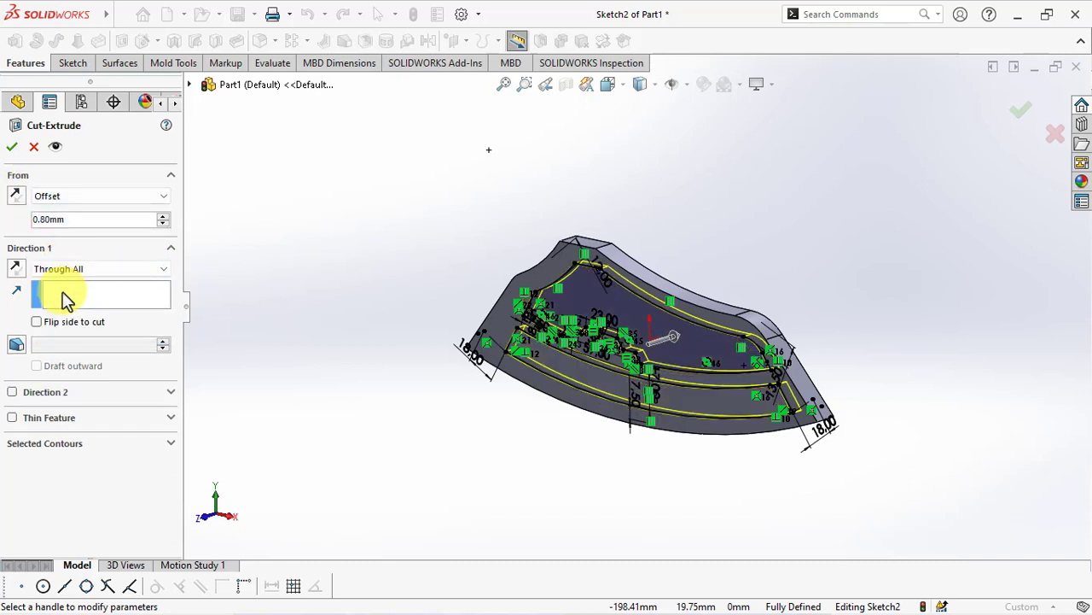
left_click(16, 269)
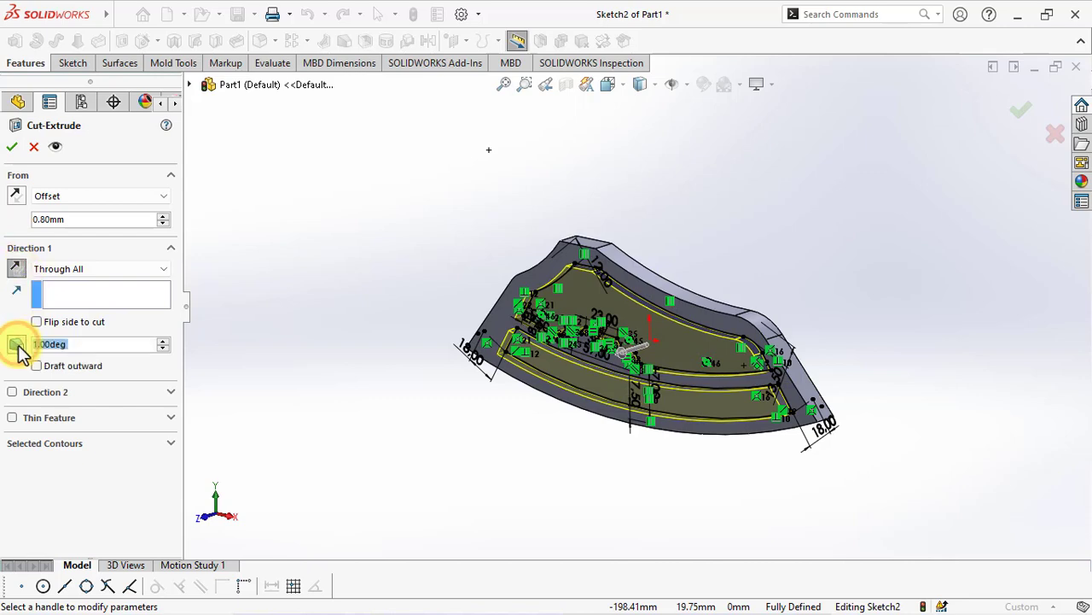
scroll(572, 359, "down", 5)
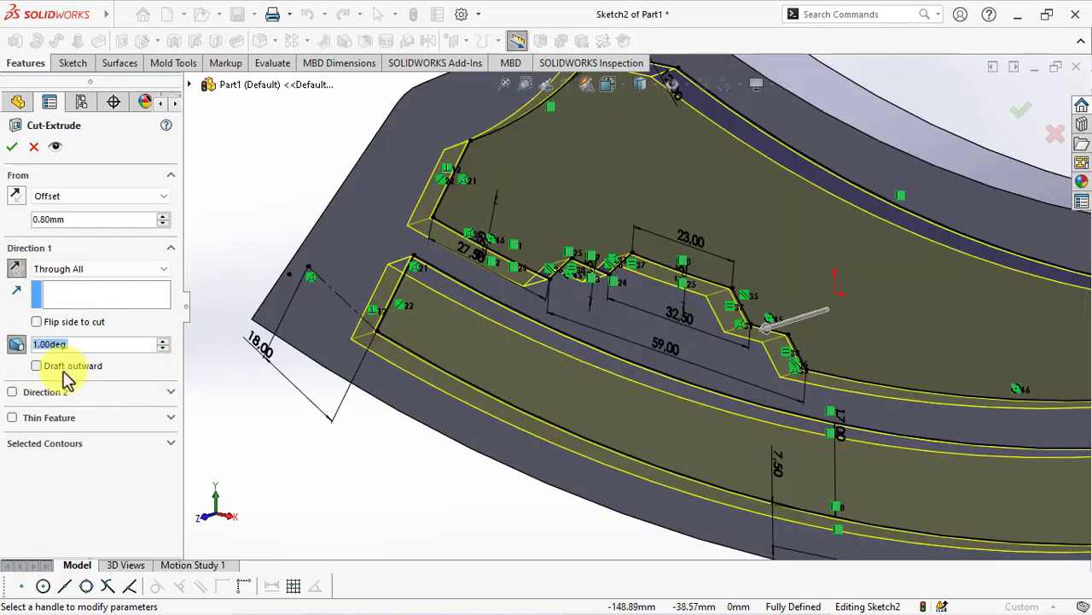
left_click(37, 367)
key("f")
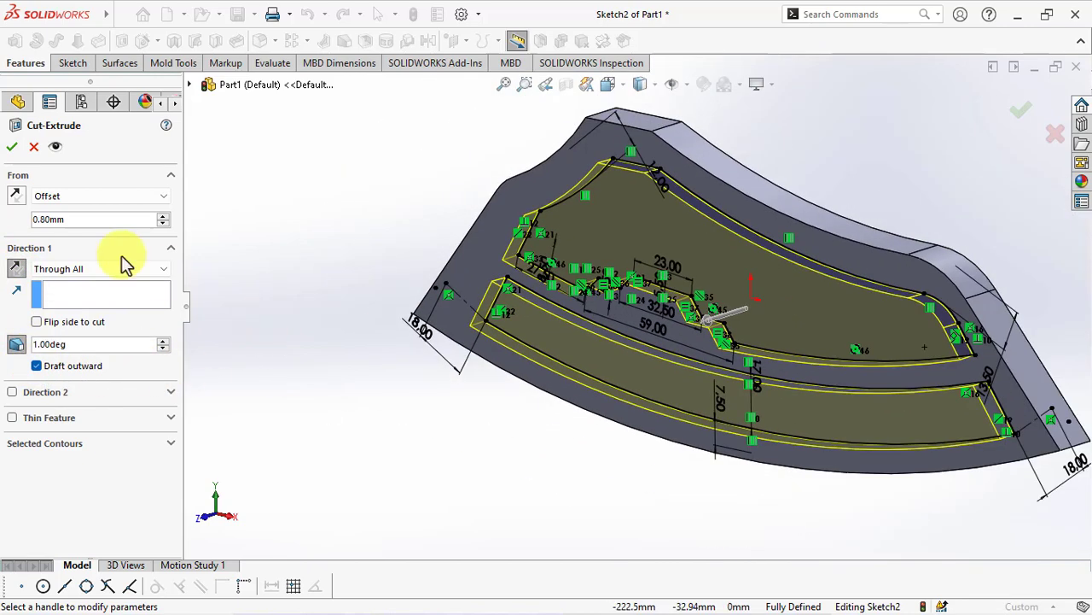
left_click(14, 149)
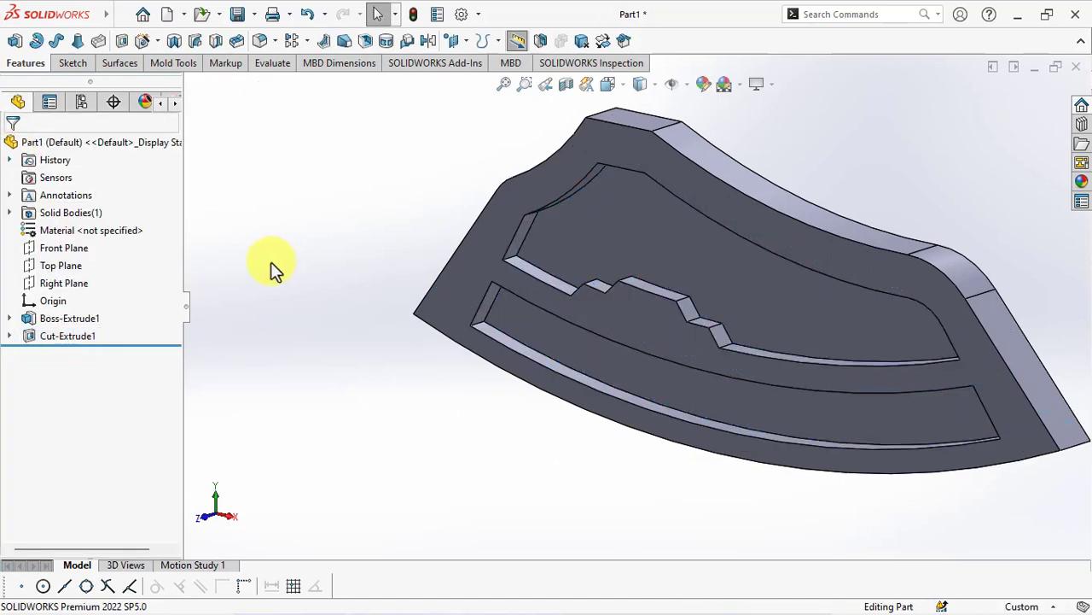
- Mirror Cut-Extrude1 across the Front Plane to copy the stepped pockets onto the other face
left_click(30, 251)
left_click(429, 40)
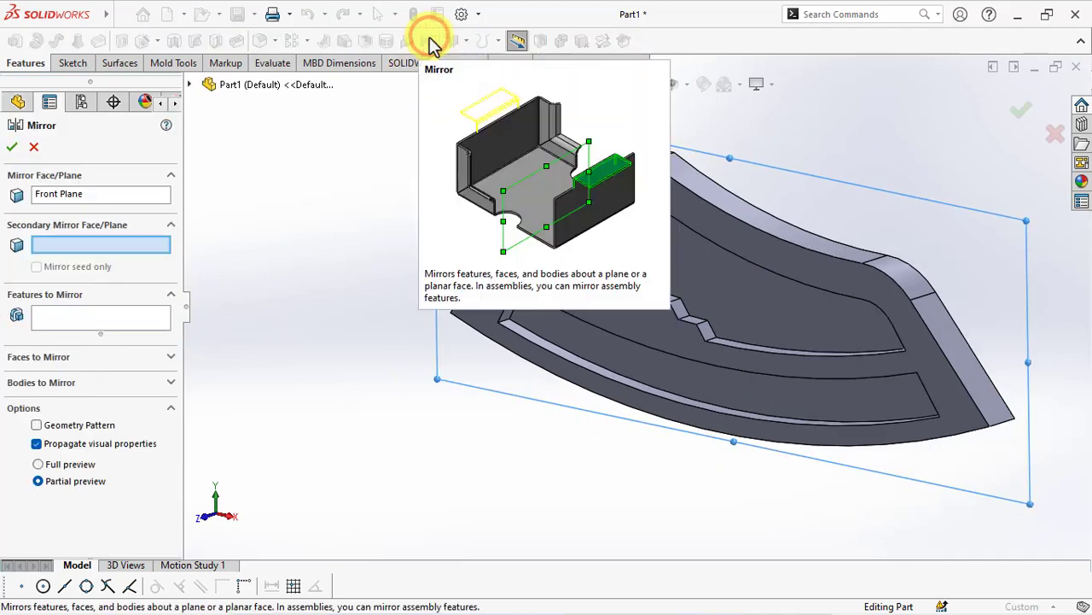
left_click(119, 318)
left_click(601, 256)
middle_click_drag(602, 242, 519, 242)
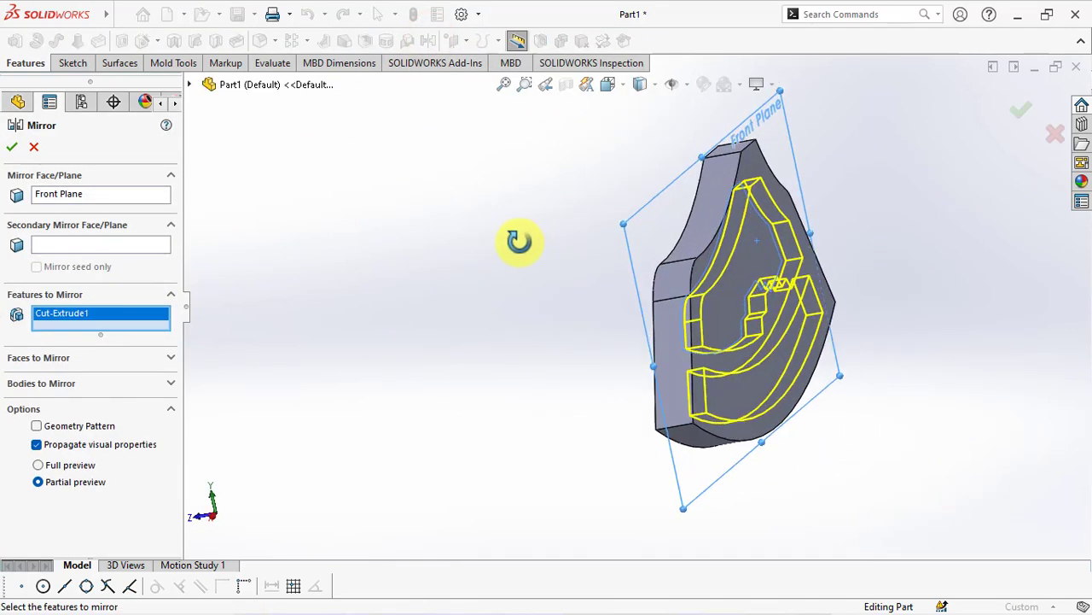
left_click(12, 148)
- Switch to the isometric view and start a sketch on the Front Plane
key("ctrl+7")
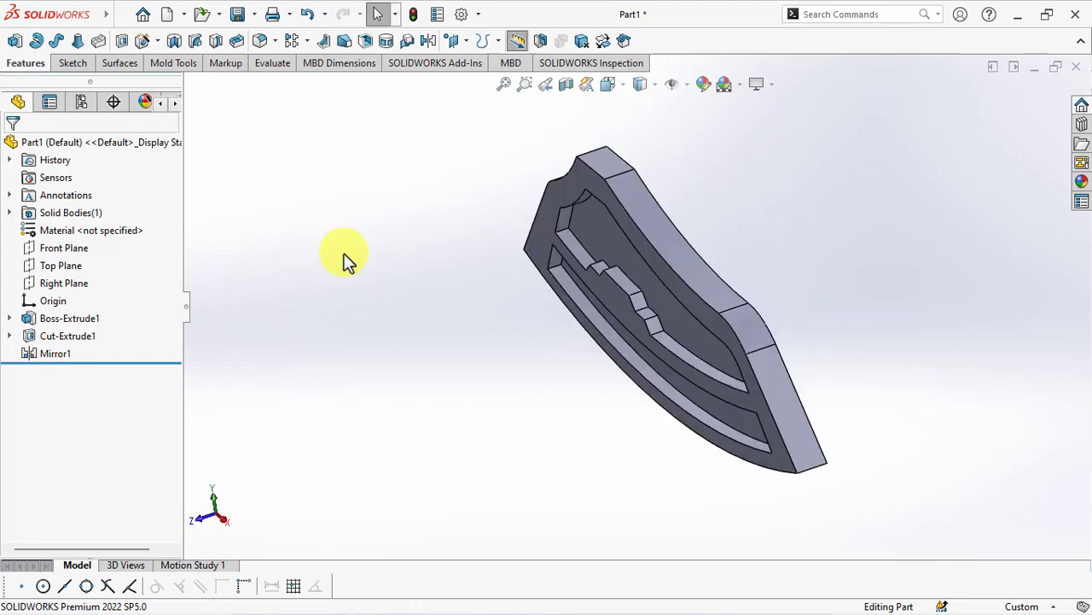
mouse_move(495, 395)
middle_mouse_down()
mouse_move(520, 283)
mouse_move(553, 317)
middle_mouse_up()
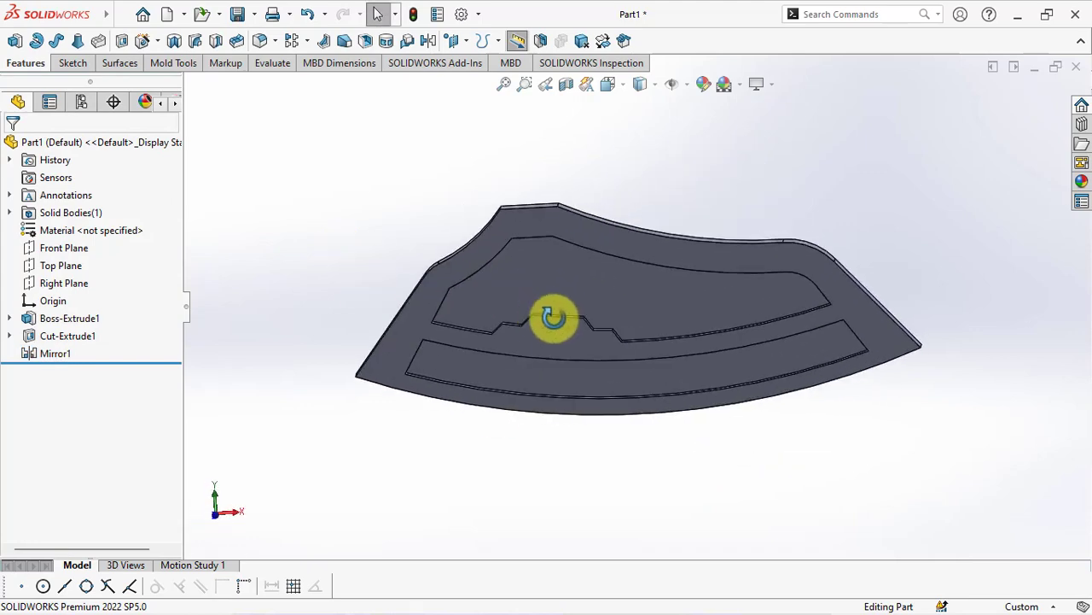
left_click(60, 247)
left_click(66, 225)
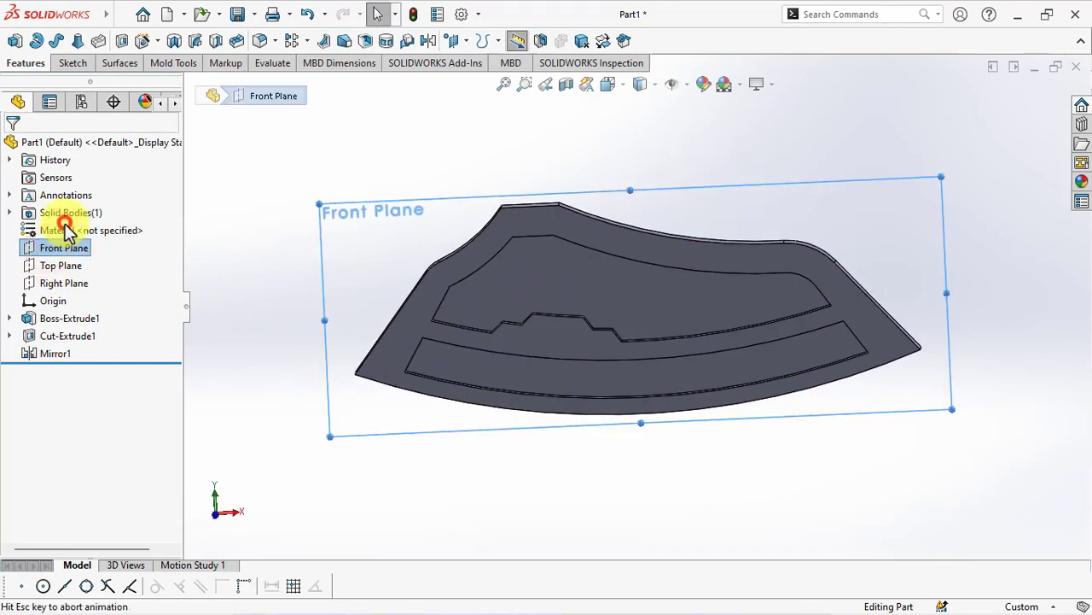
- Draw a construction centerline from the plate's top-left corner down to the pocket edge
scroll(628, 235, "down", 3)
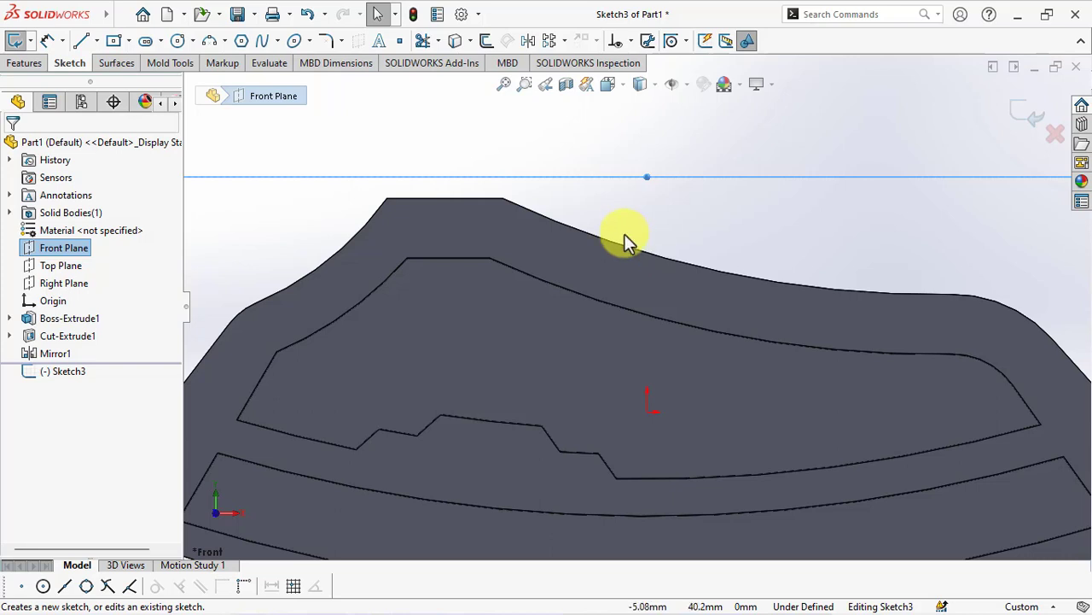
left_click(96, 40)
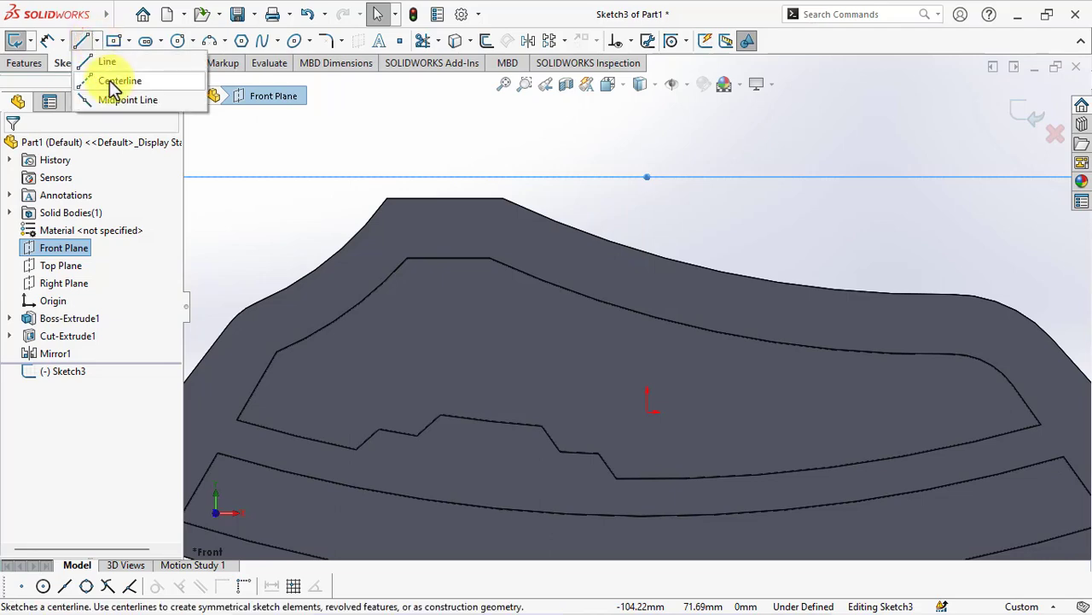
left_click(111, 81)
scroll(487, 171, "down", 3)
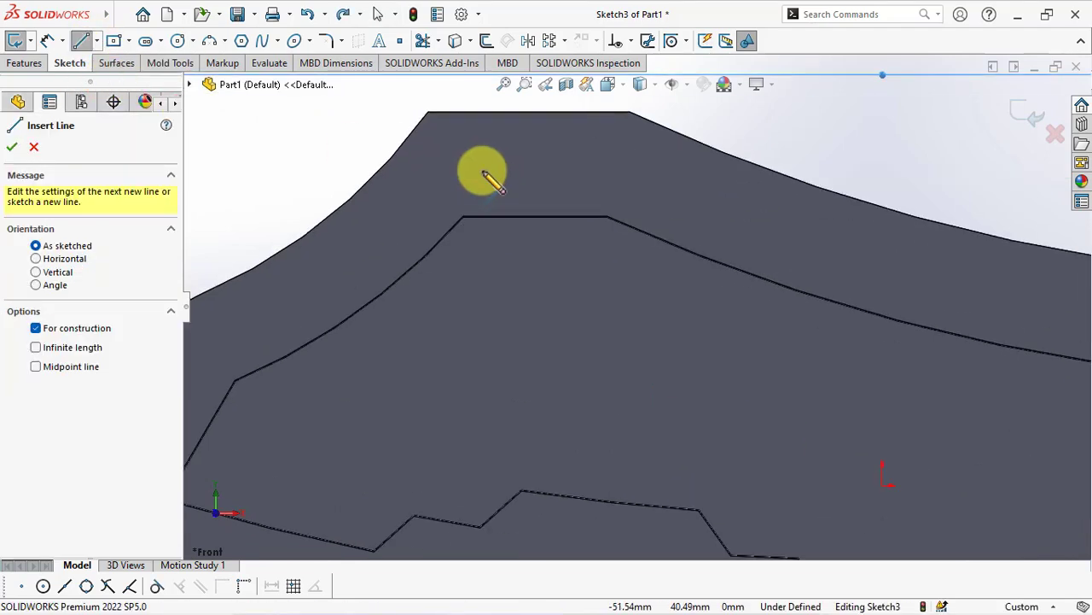
left_click(427, 113)
scroll(665, 397, "up", 3)
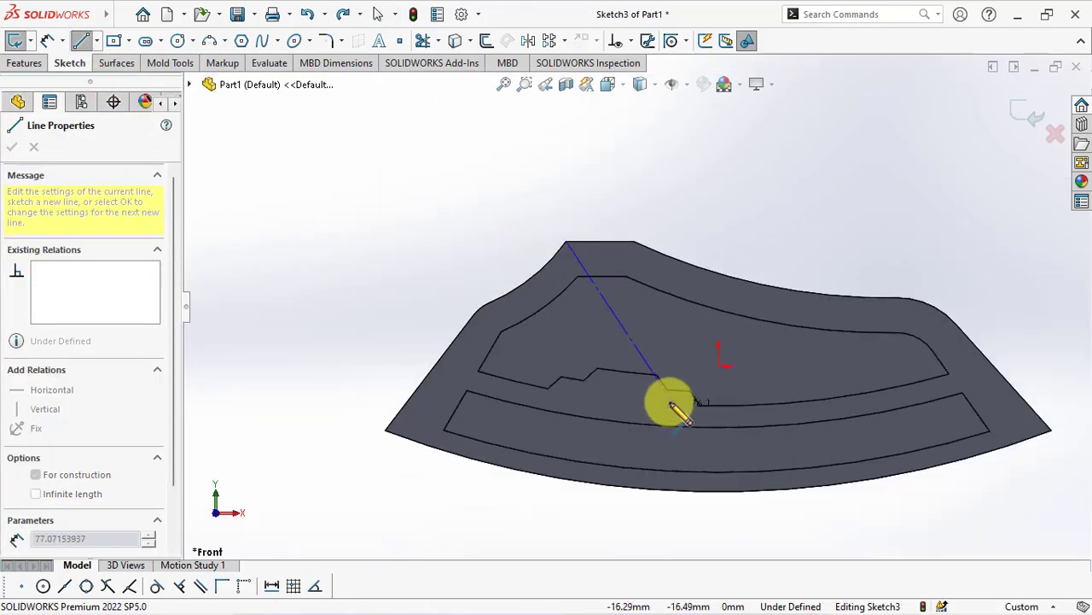
scroll(632, 388, "down", 2)
scroll(629, 389, "down", 3)
scroll(580, 341, "down", 2)
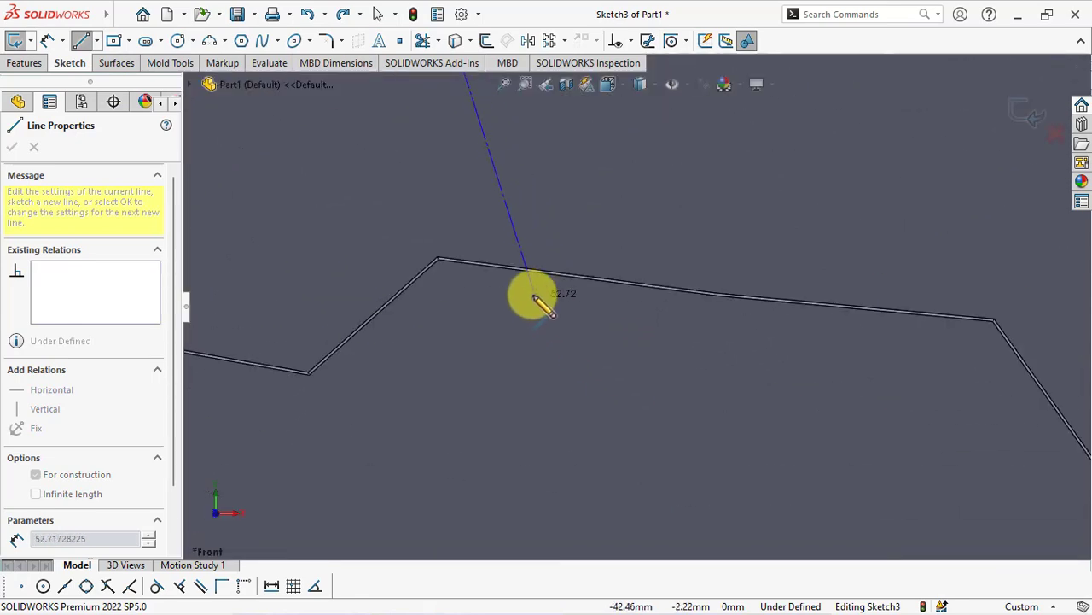
left_click(515, 272)
left_click(495, 322)
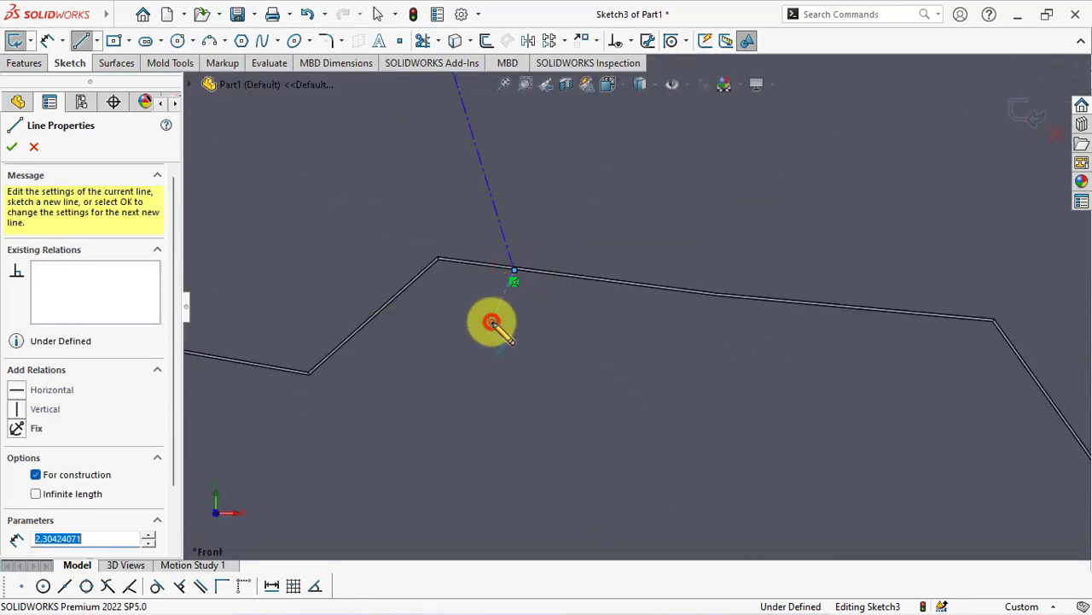
- Draw a second centerline from the pocket edge up to the top-right corner
left_click(911, 319)
scroll(883, 353, "up", 2)
scroll(663, 134, "down", 3)
scroll(646, 127, "down", 2)
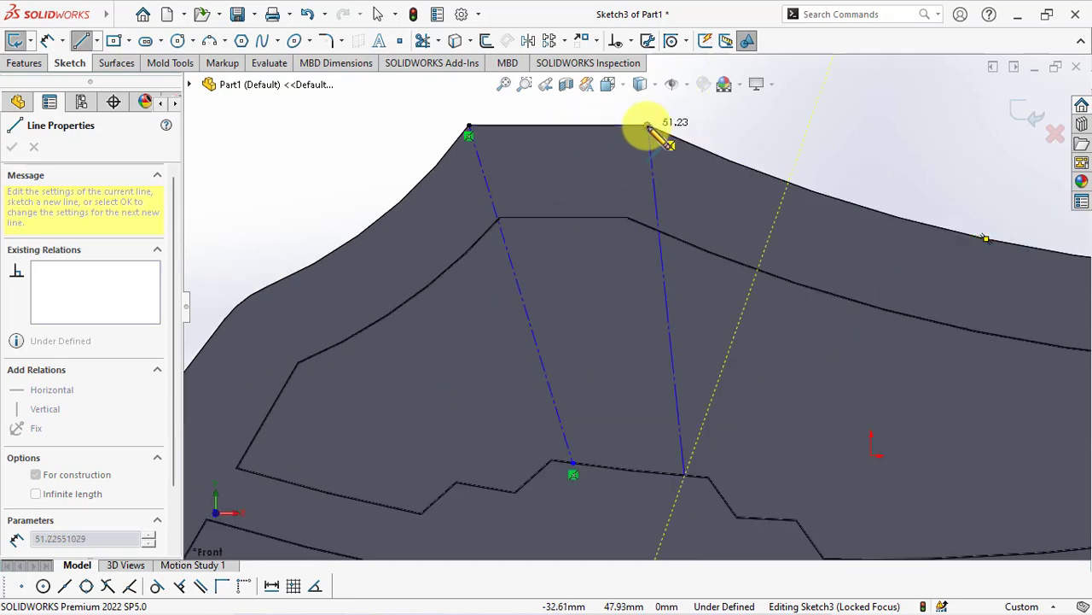
left_click(649, 130)
right_click(707, 115)
left_click(739, 137)
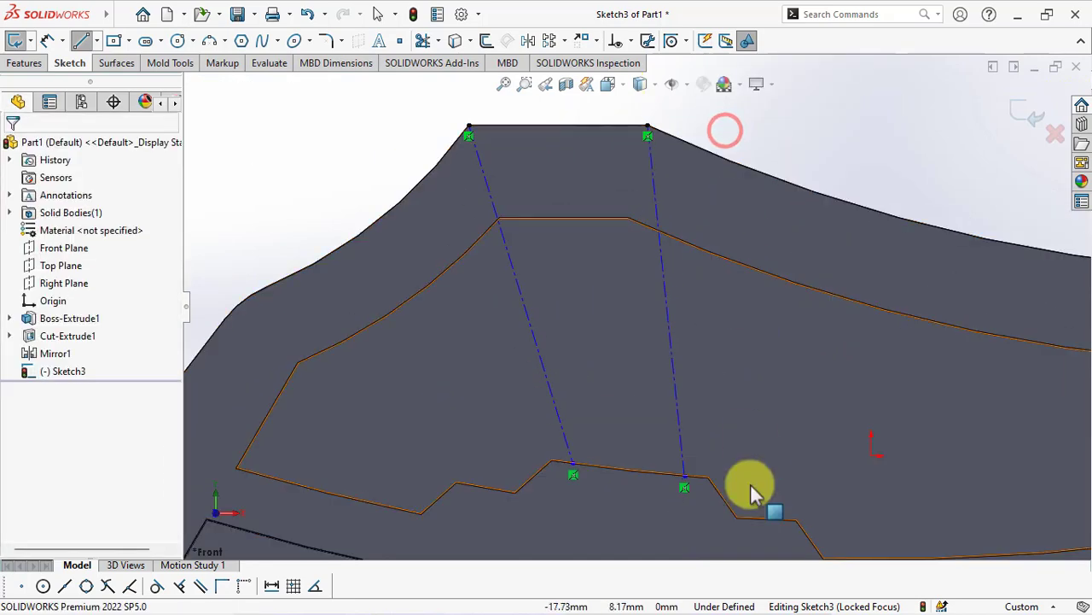
scroll(666, 463, "down", 3)
- Draw two construction circles centred on the pocket's lower edge, reaching the left and right vertices
left_click(178, 40)
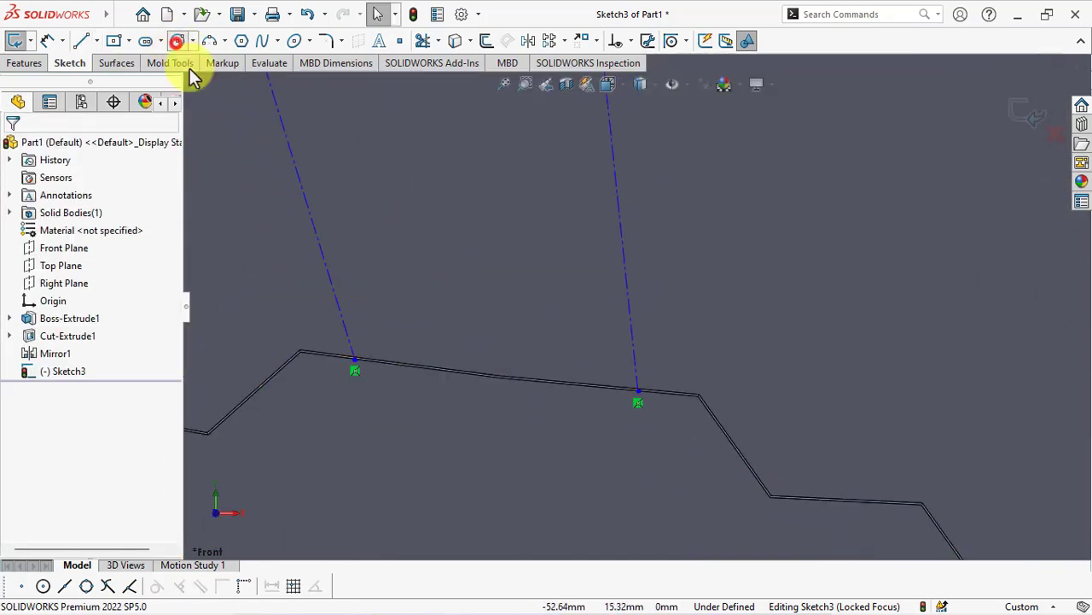
scroll(360, 360, "down", 3)
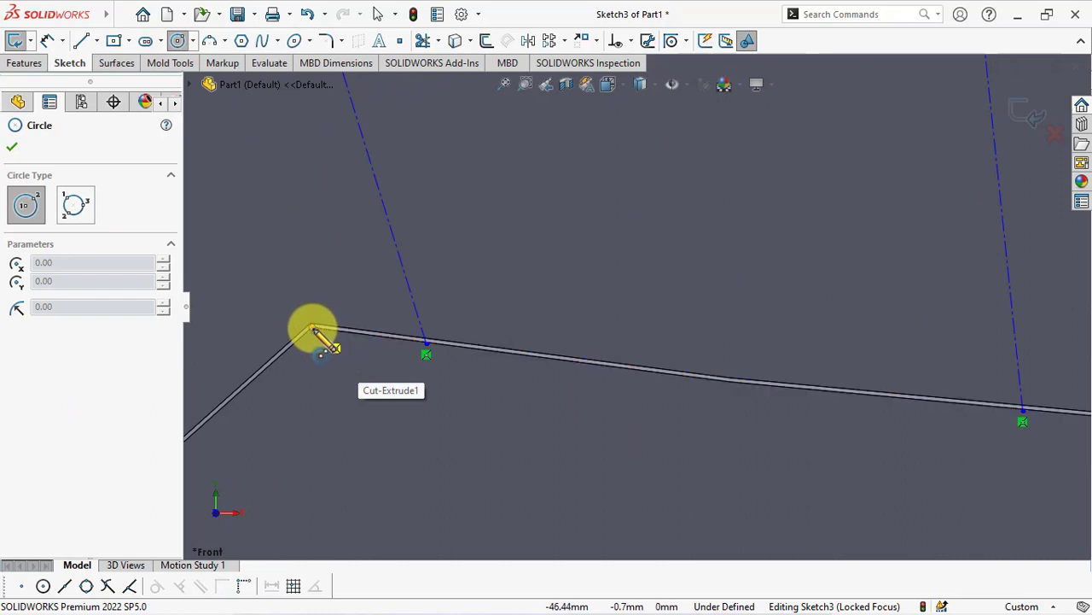
left_click(377, 337)
left_click(312, 332)
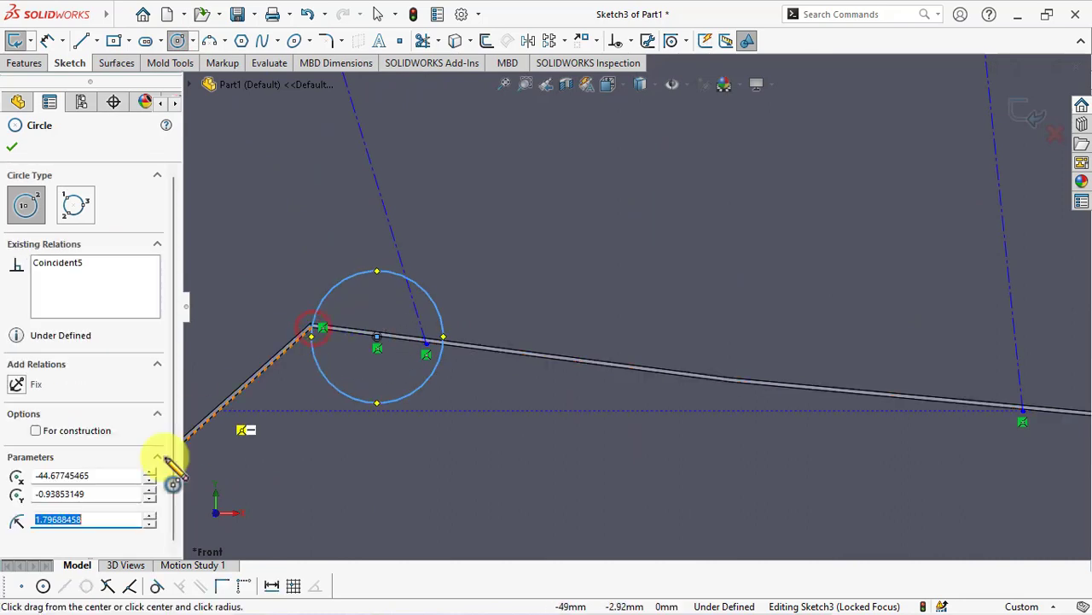
left_click(36, 430)
scroll(524, 410, "down", 3)
scroll(853, 373, "up", 3)
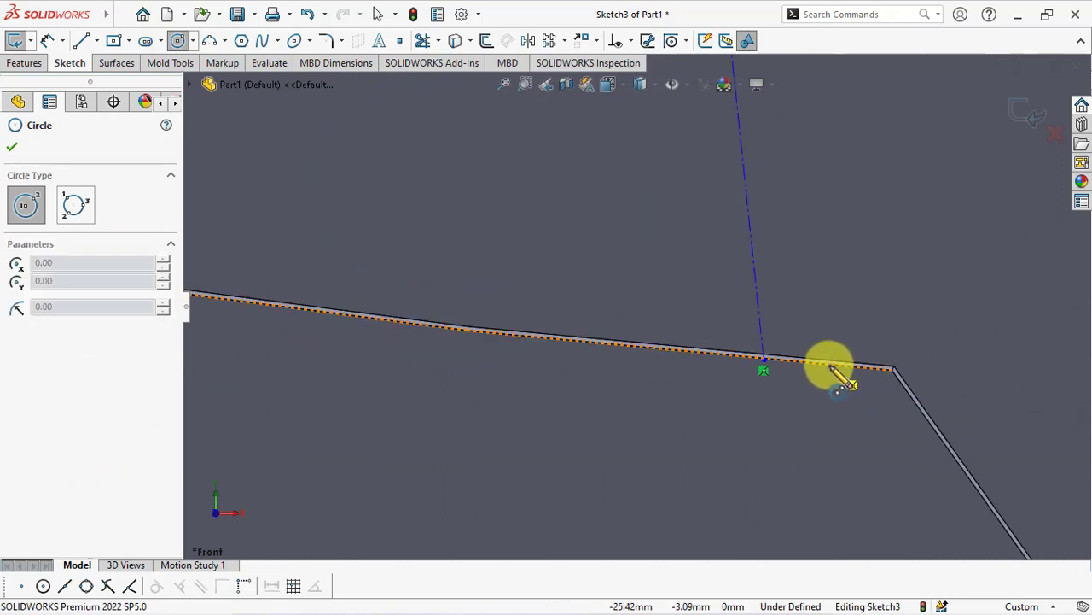
left_click(828, 366)
left_click(893, 368)
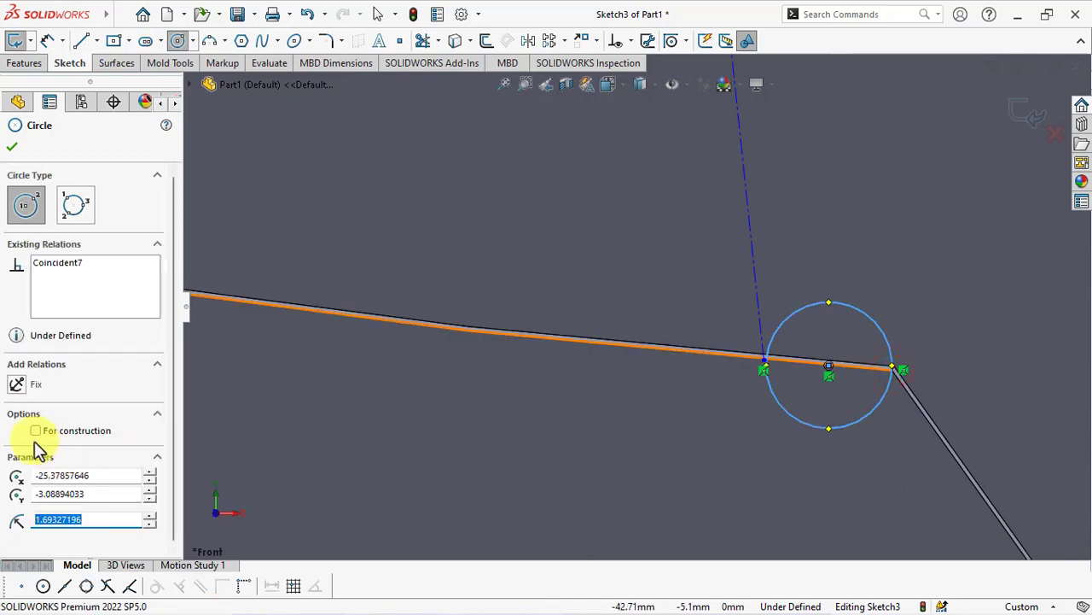
left_click(36, 430)
left_click(14, 147)
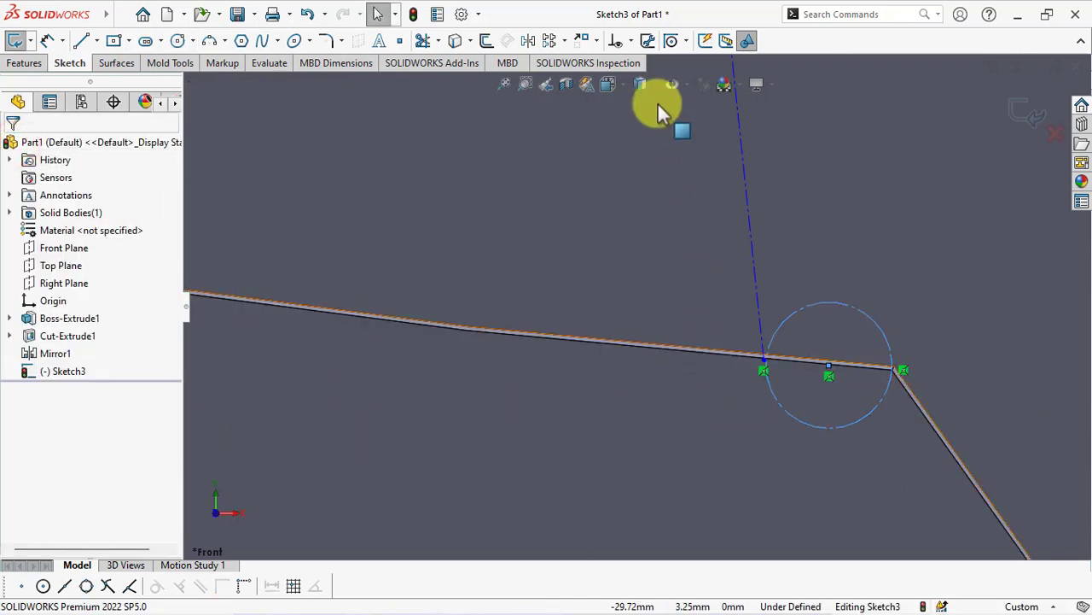
- Make the centerline endpoints coincident with the circles and give both circles equal radius
left_click(631, 40)
left_click(644, 80)
left_click(762, 359)
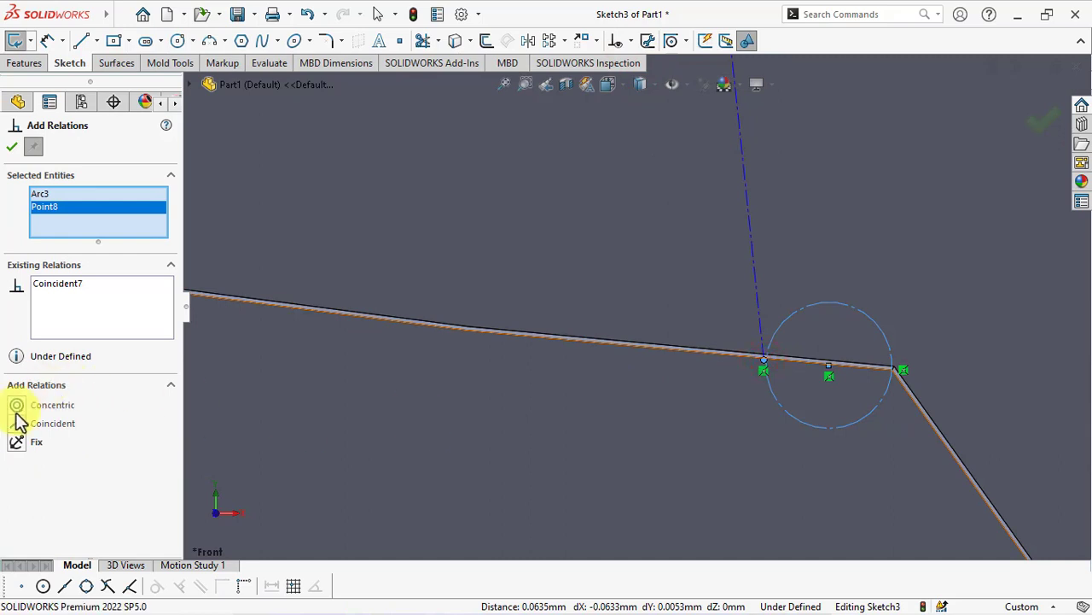
scroll(435, 336, "up", 3)
scroll(532, 316, "down", 3)
left_click(527, 306)
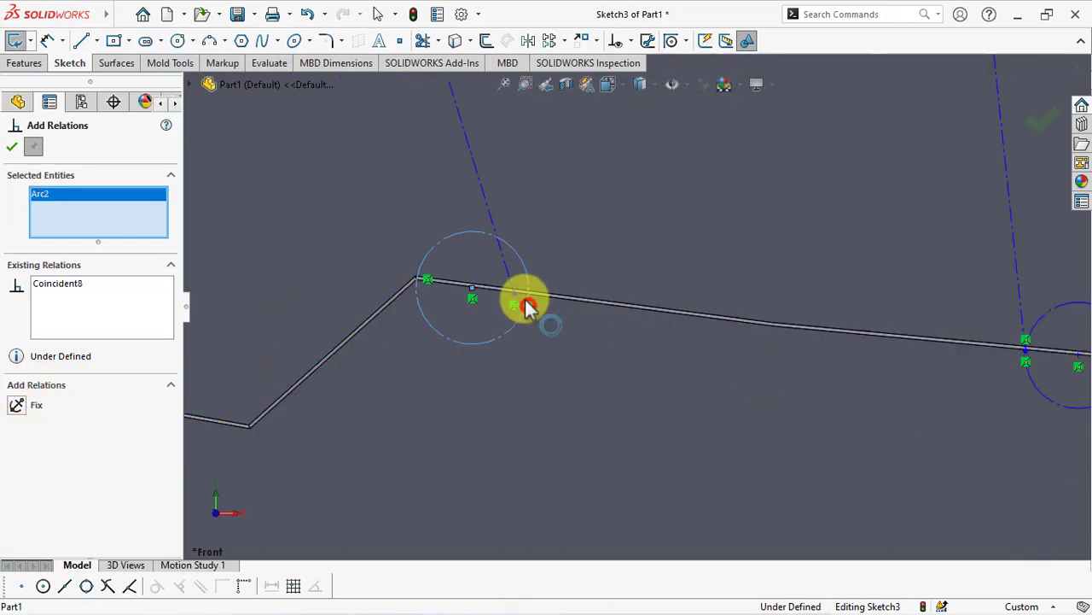
left_click(514, 294)
left_click(17, 423)
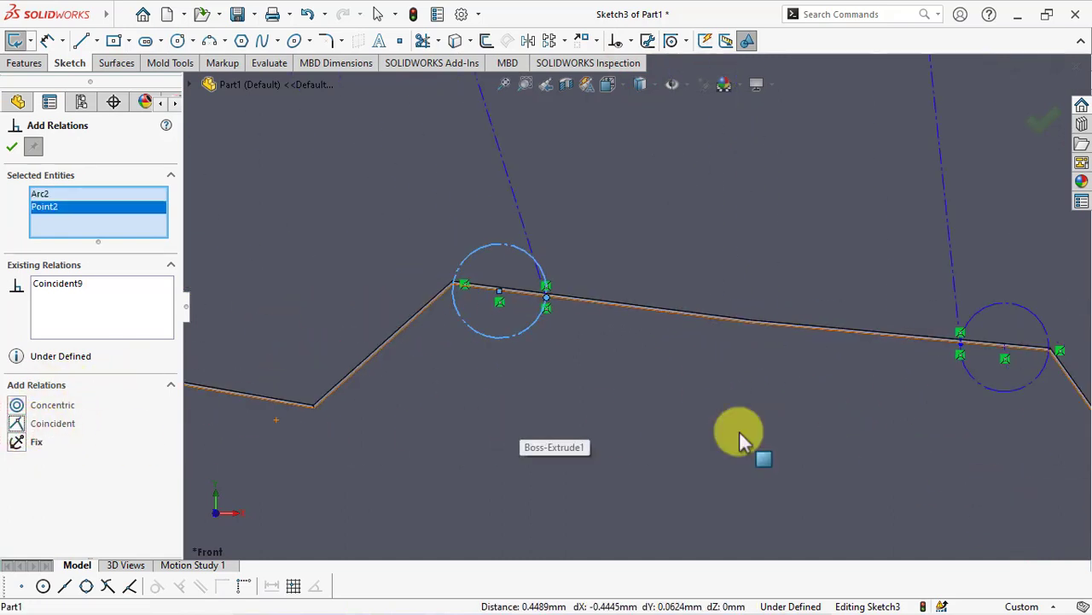
left_click(990, 379)
left_click(518, 333)
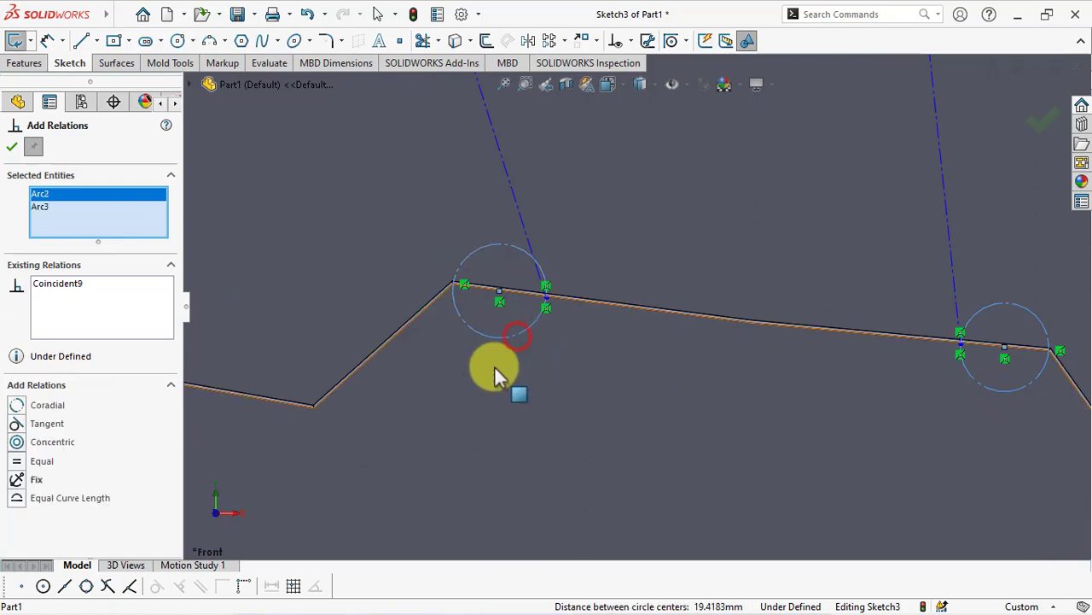
left_click(17, 462)
left_click(12, 147)
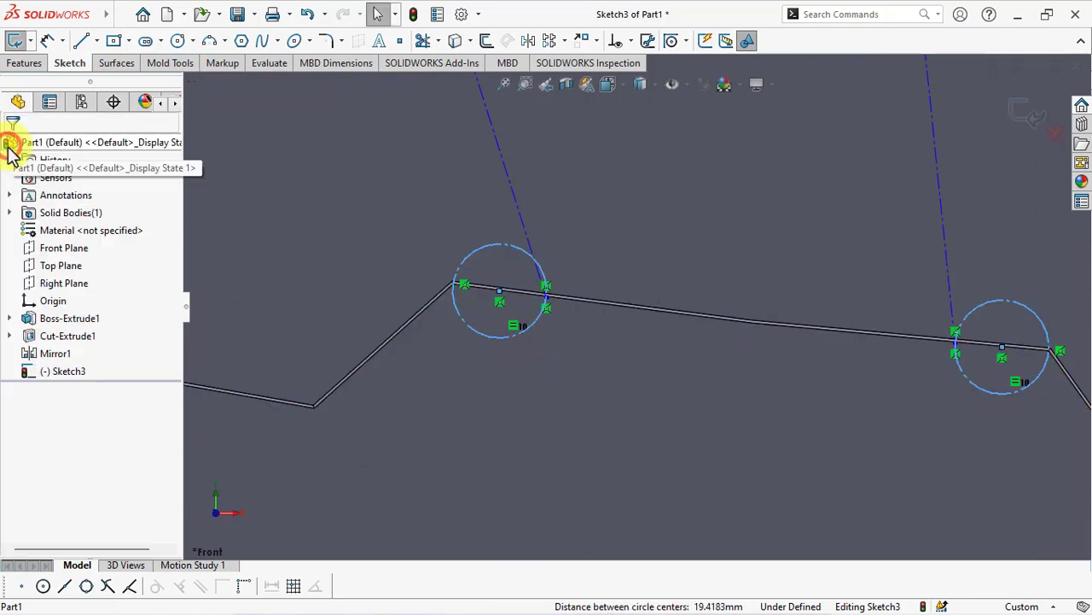
- Dimension the distance between the two pocket-edge points as 18.50 mm, fully defining Sketch3
left_click(47, 41)
left_click(546, 306)
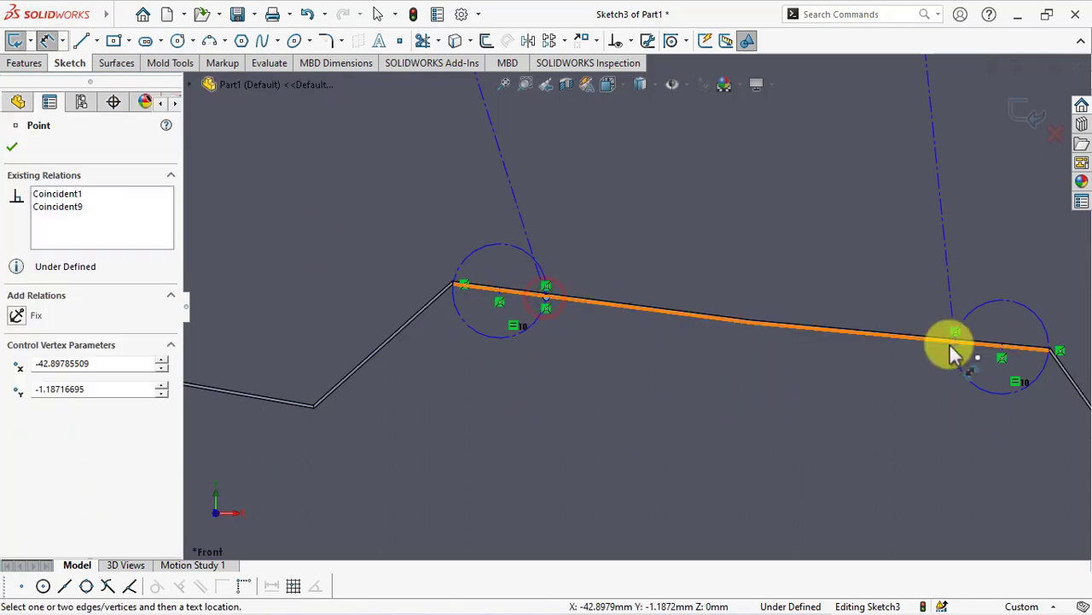
left_click(954, 344)
left_click(409, 425)
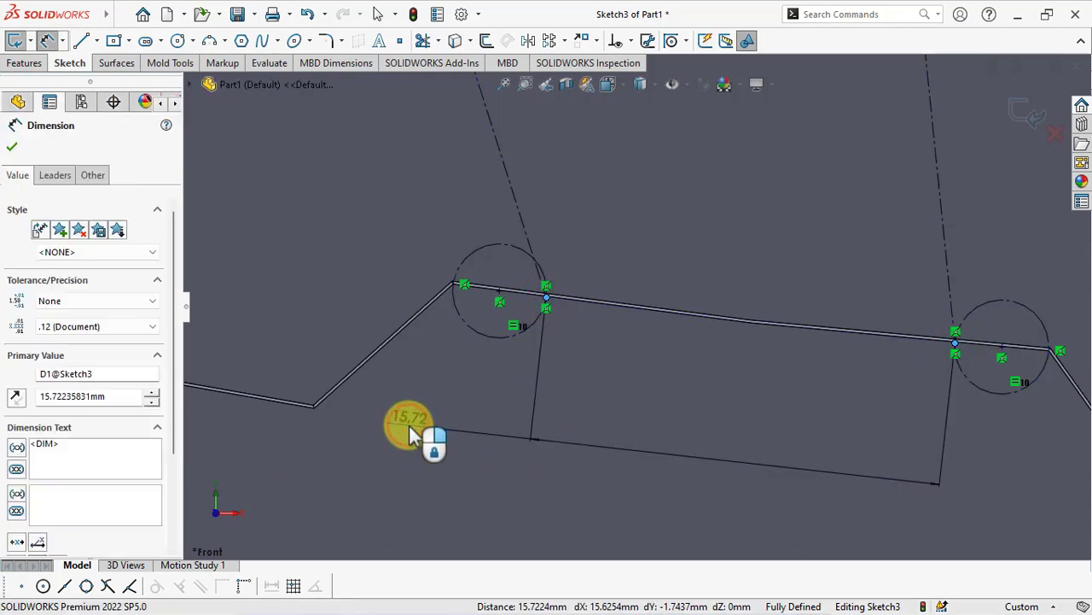
type("18.5")
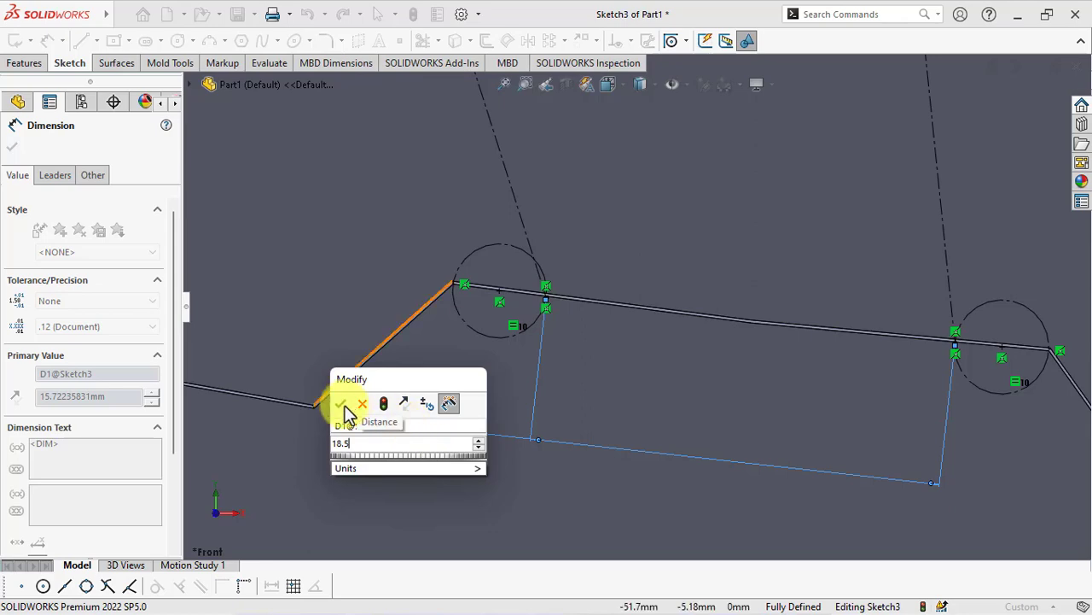
left_click(341, 404)
scroll(607, 401, "up", 2)
scroll(608, 400, "up", 3)
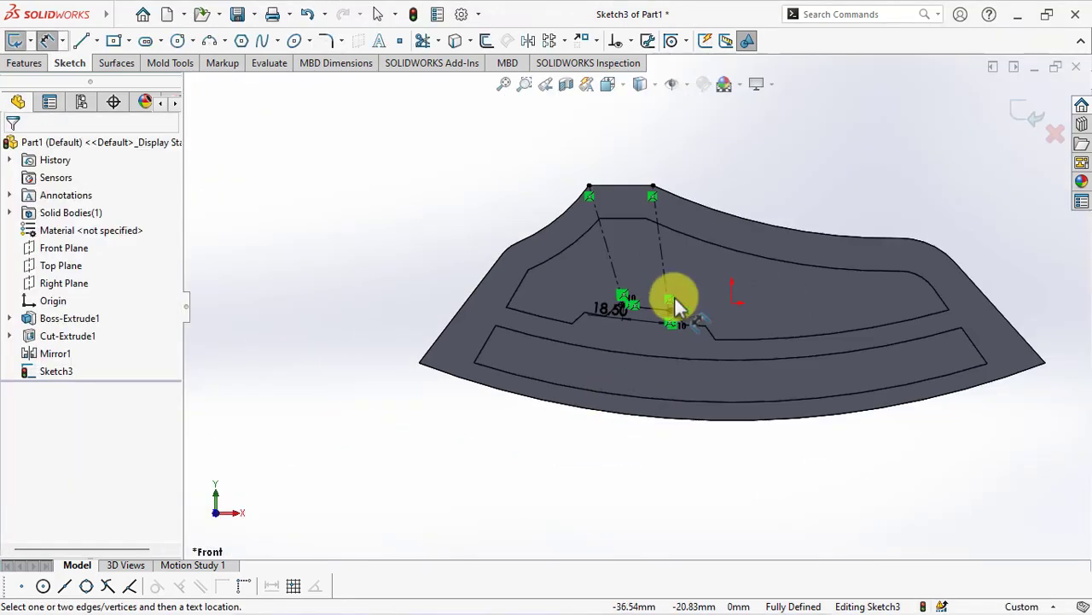
scroll(687, 274, "down", 3)
scroll(691, 222, "down", 1)
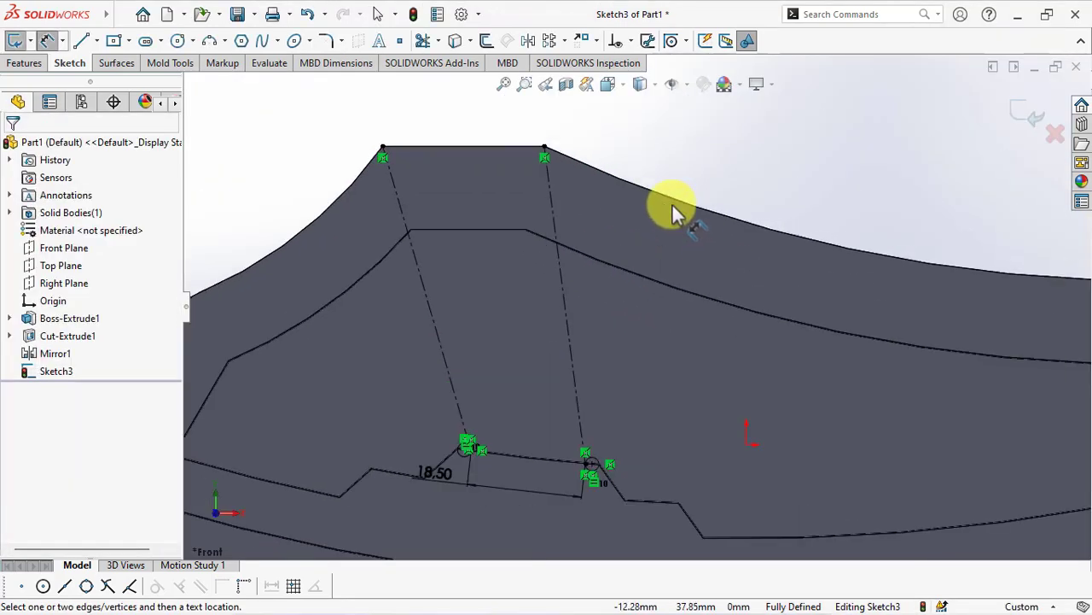
- Draw a centerline from the left circle point across to the right construction line
left_click(97, 40)
left_click(106, 73)
scroll(524, 439, "down", 2)
scroll(436, 389, "down", 2)
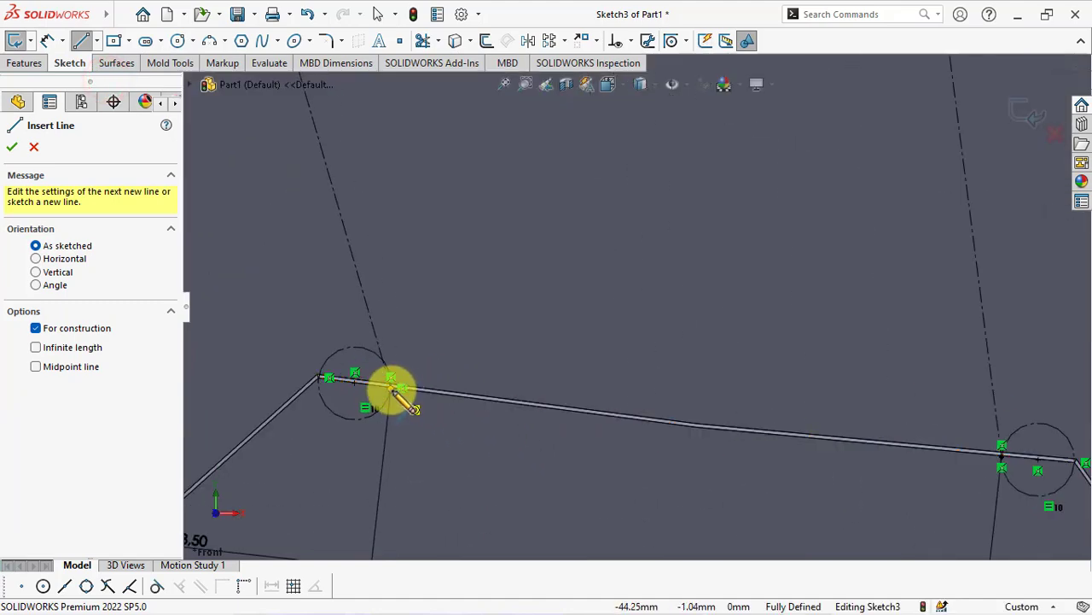
left_click(401, 388)
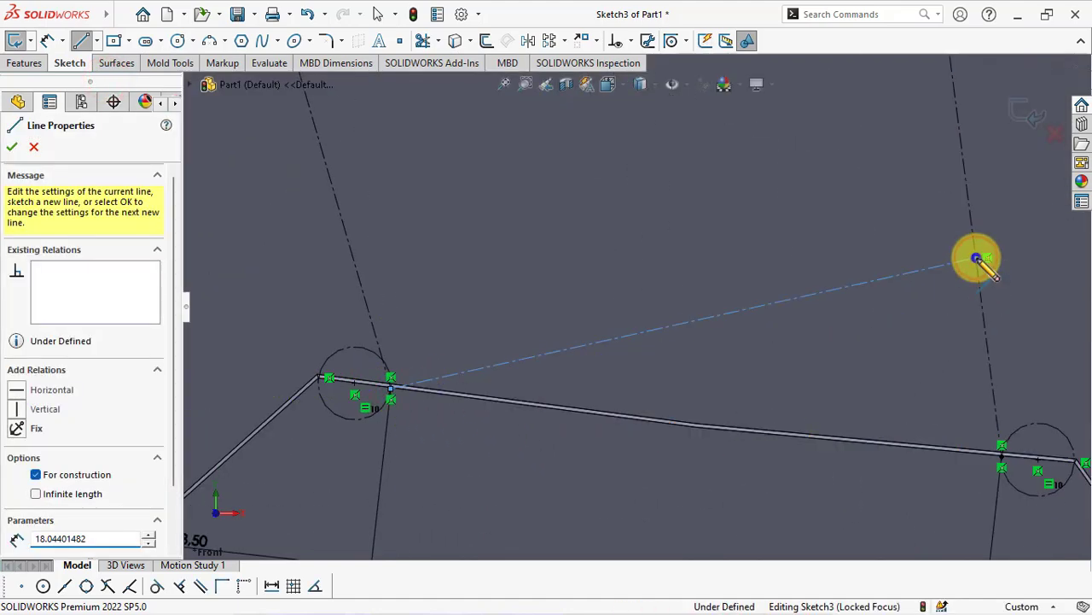
left_click(978, 265)
key("Escape")
scroll(967, 273, "up", 3)
scroll(966, 273, "up", 2)
scroll(656, 162, "down", 2)
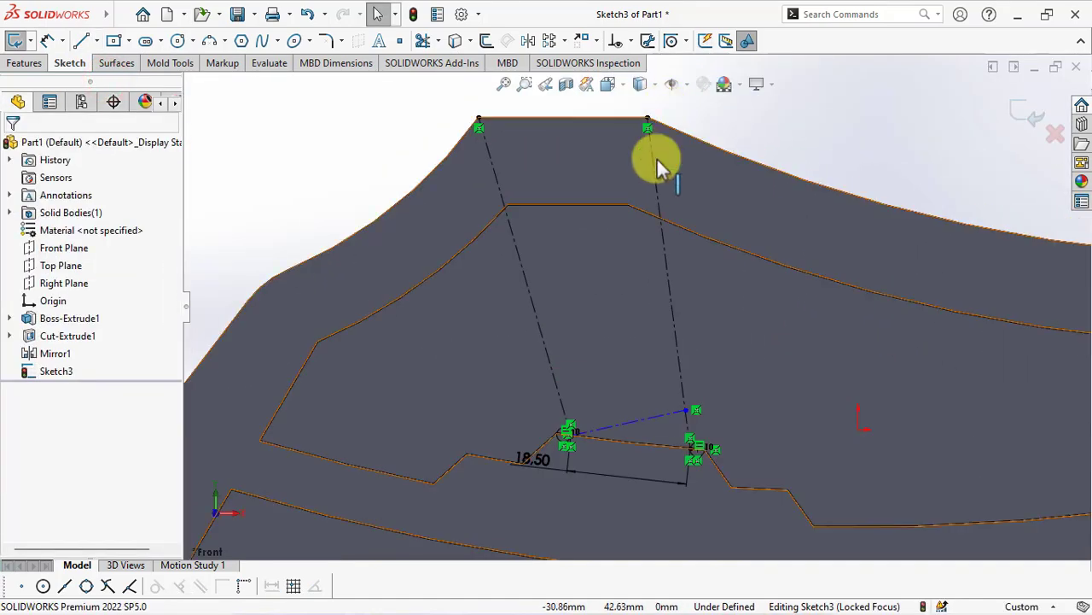
scroll(657, 161, "up", 1)
- Draw the post axis centerline from the connecting line's middle up past the plate's top edge
left_click(97, 40)
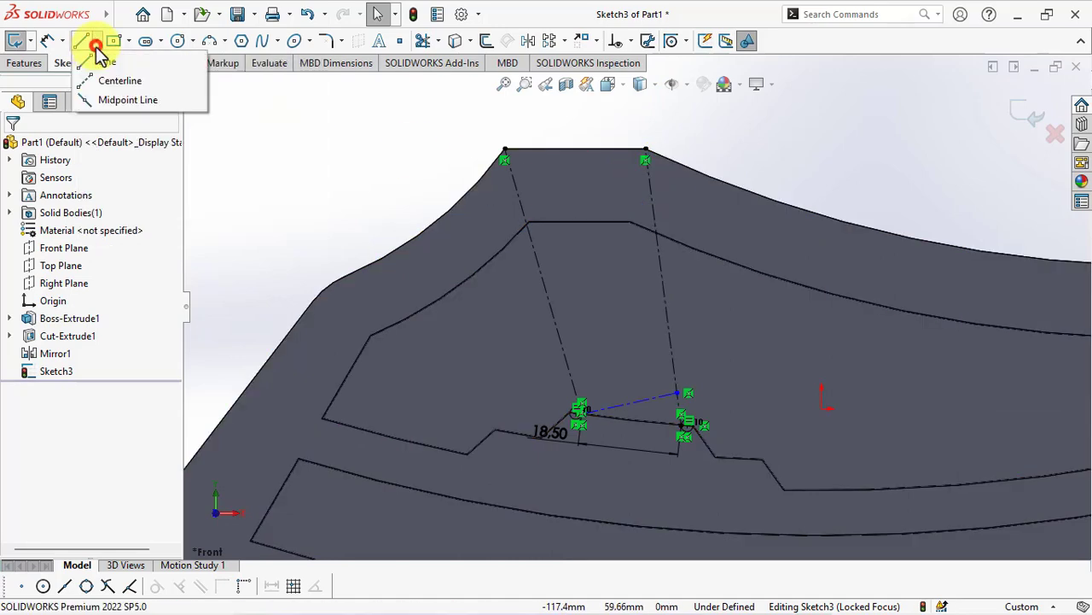
left_click(111, 75)
left_click(649, 462)
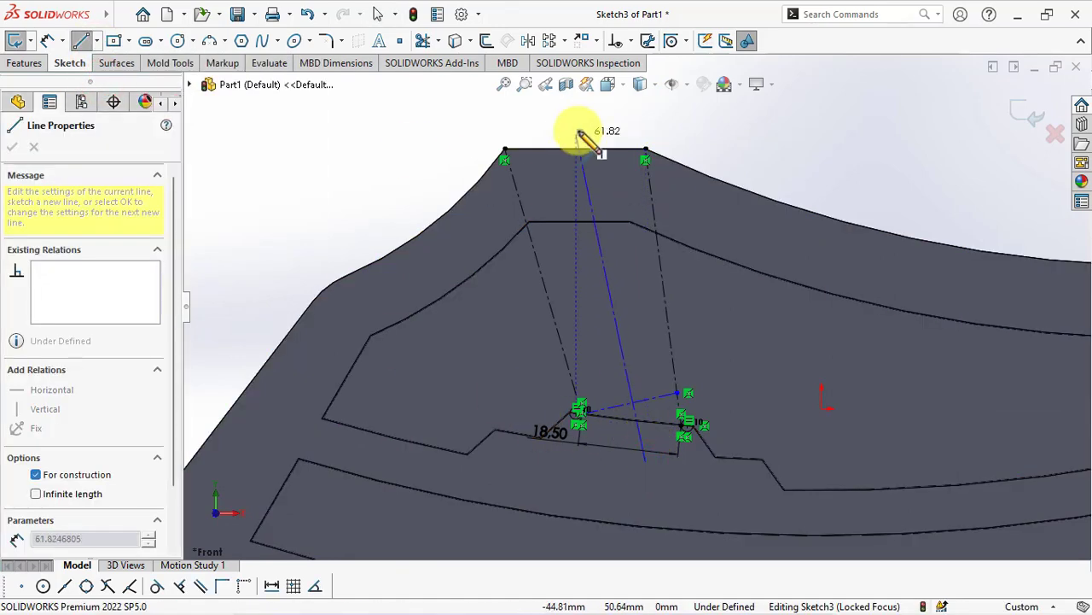
scroll(579, 128, "up", 2)
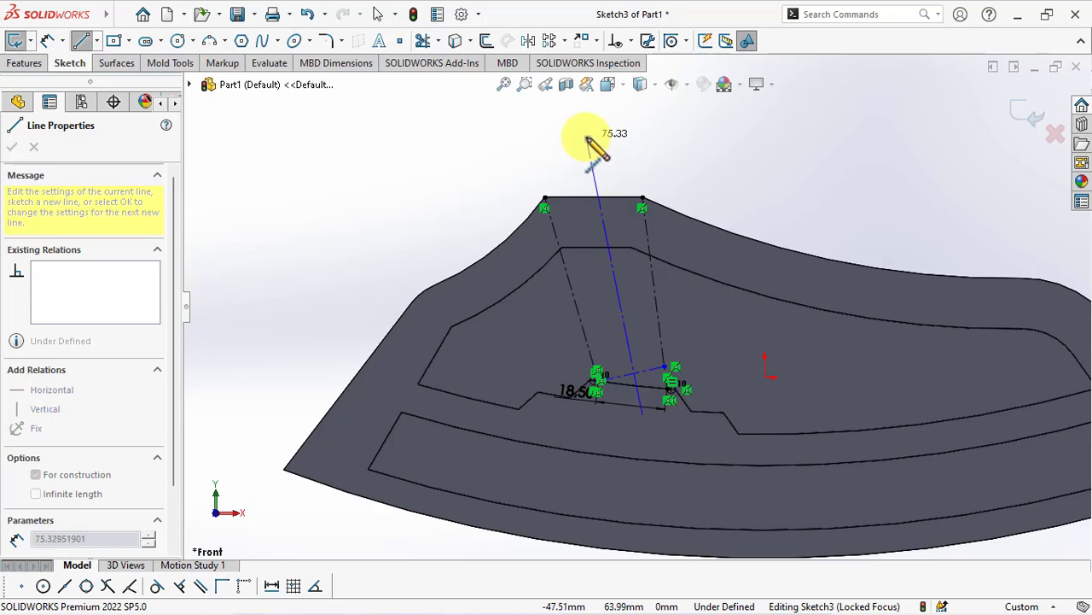
left_click(587, 137)
key("Escape")
- Draw the post side line from the axis top endpoint down below the pocket floor, plus a short bottom segment
left_click(81, 40)
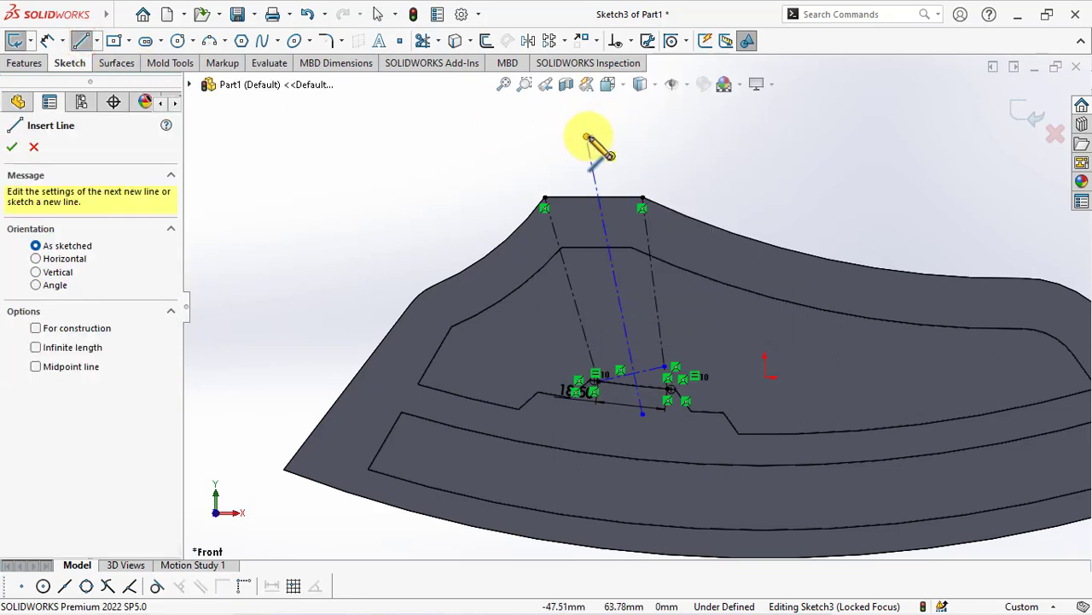
left_click(586, 136)
scroll(639, 452, "down", 2)
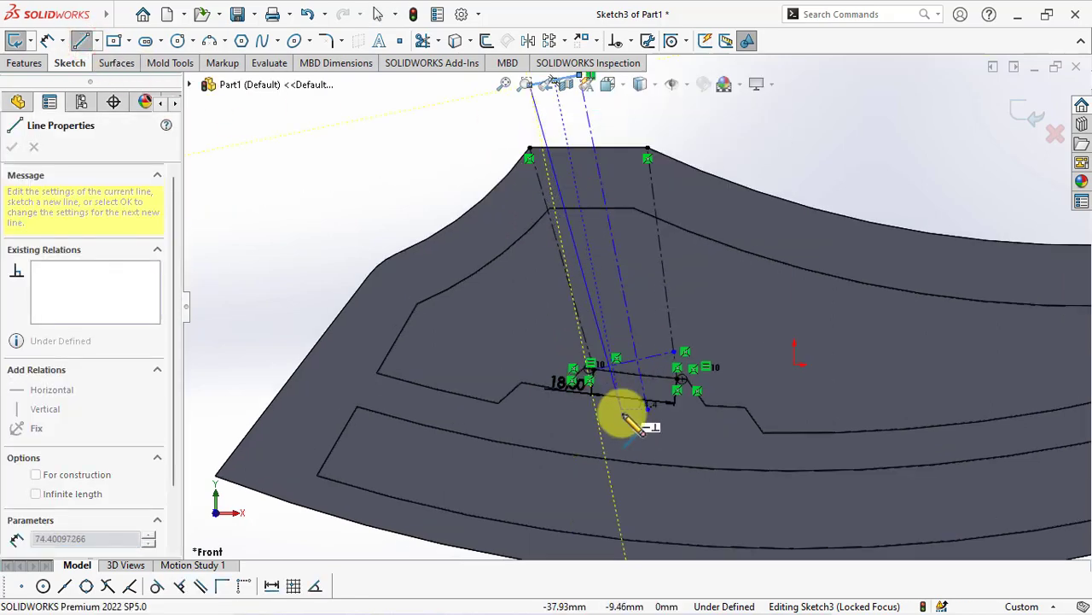
scroll(629, 415, "down", 2)
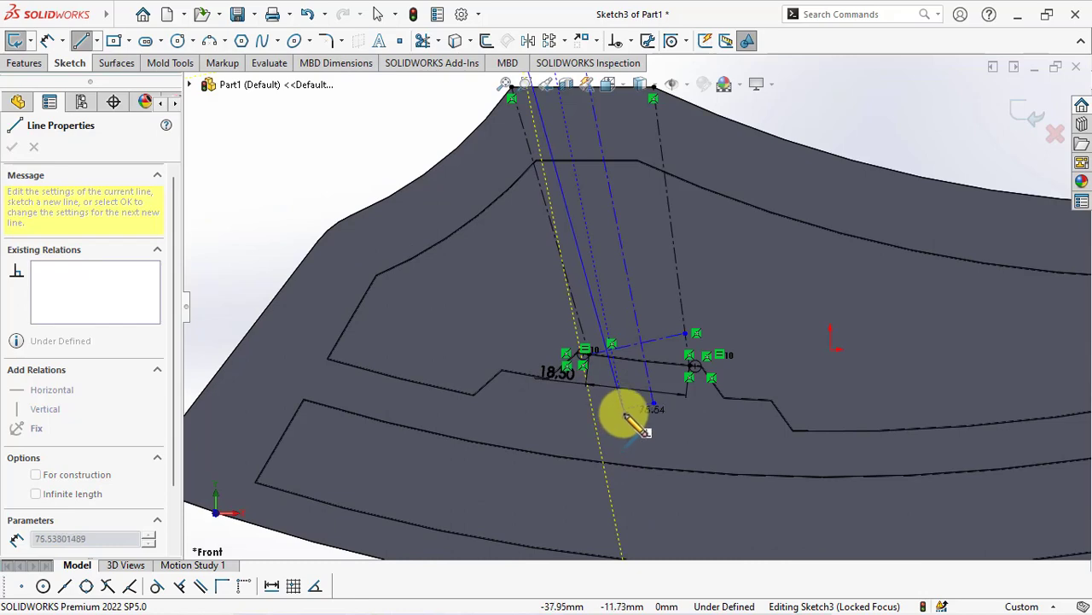
left_click(618, 419)
left_click(652, 407)
- Make the short bottom segment perpendicular to the long side line
right_click(652, 407)
left_click(675, 419)
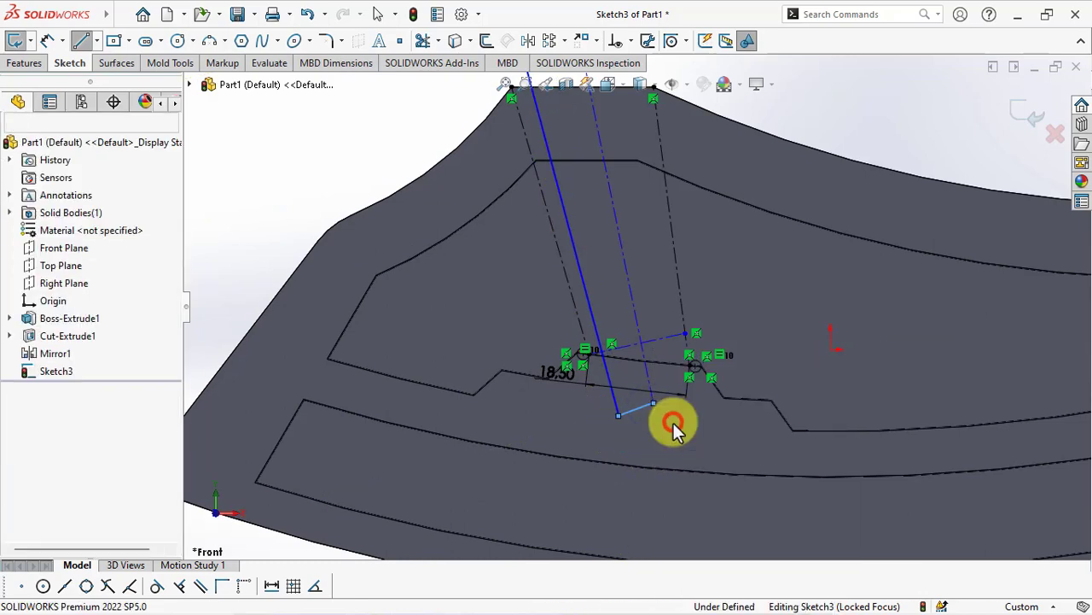
scroll(675, 419, "down", 2)
left_click(638, 394)
left_click(642, 358, "ctrl")
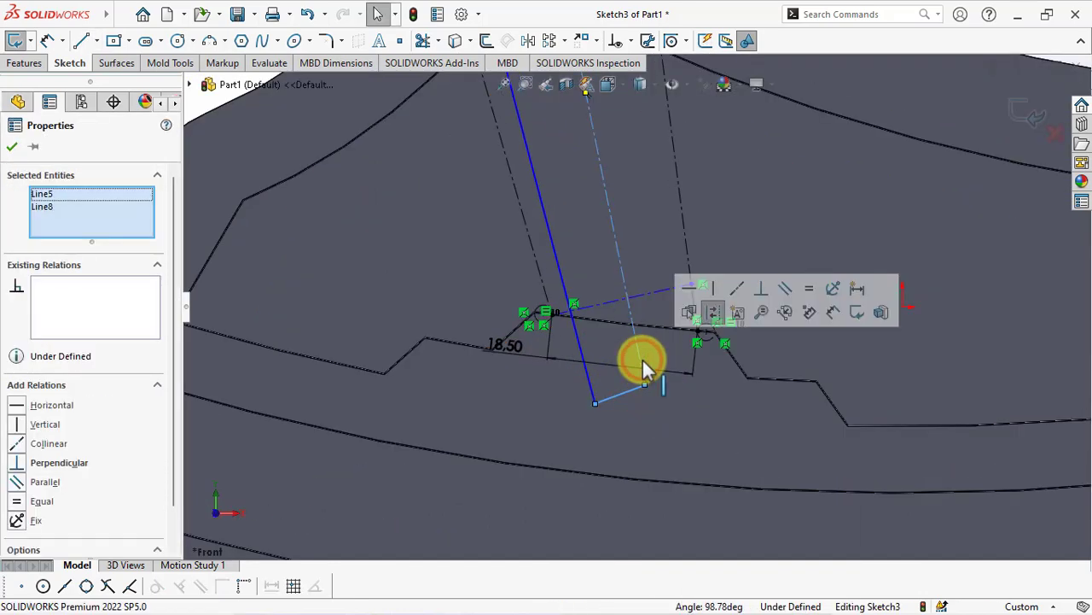
left_click(762, 290)
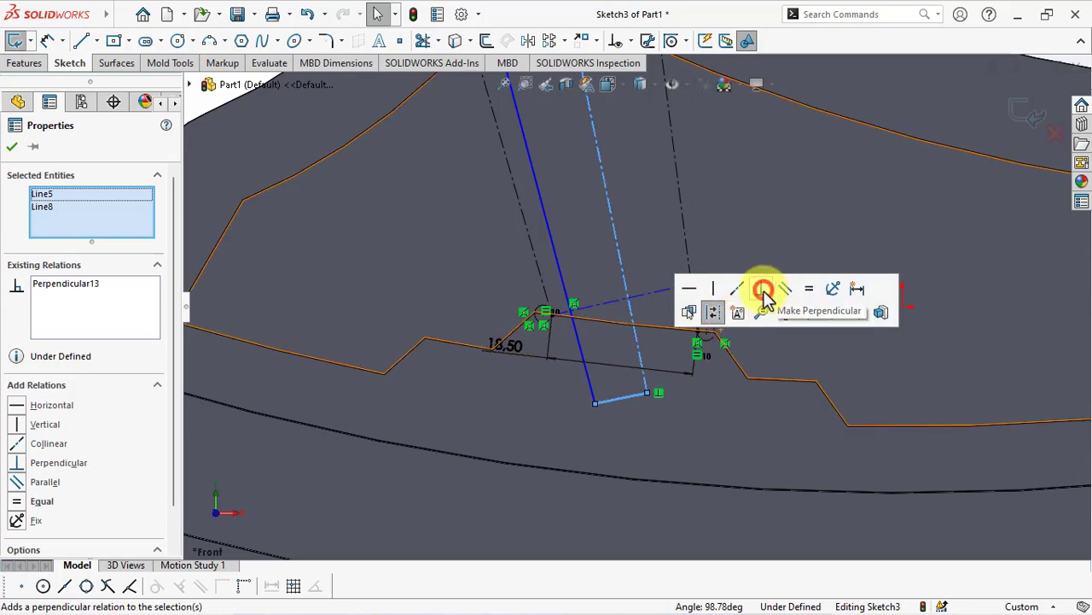
- Make the side line's point coincident with the pocket floor edge
left_click(581, 343)
scroll(562, 326, "down", 2)
scroll(556, 314, "down", 1)
left_click(555, 305, "ctrl")
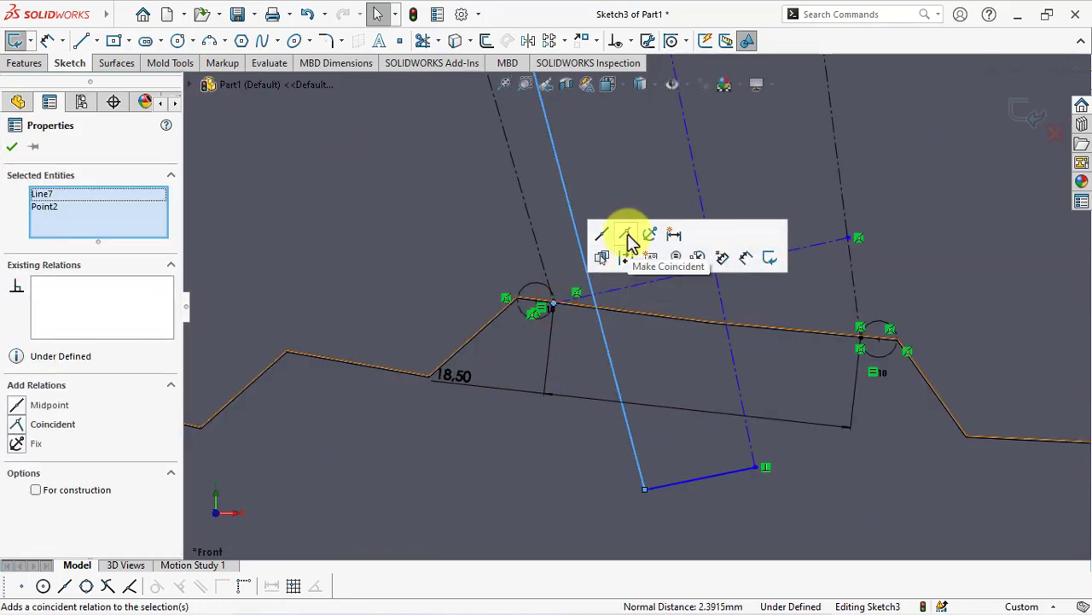
left_click(630, 236)
scroll(687, 390, "up", 3)
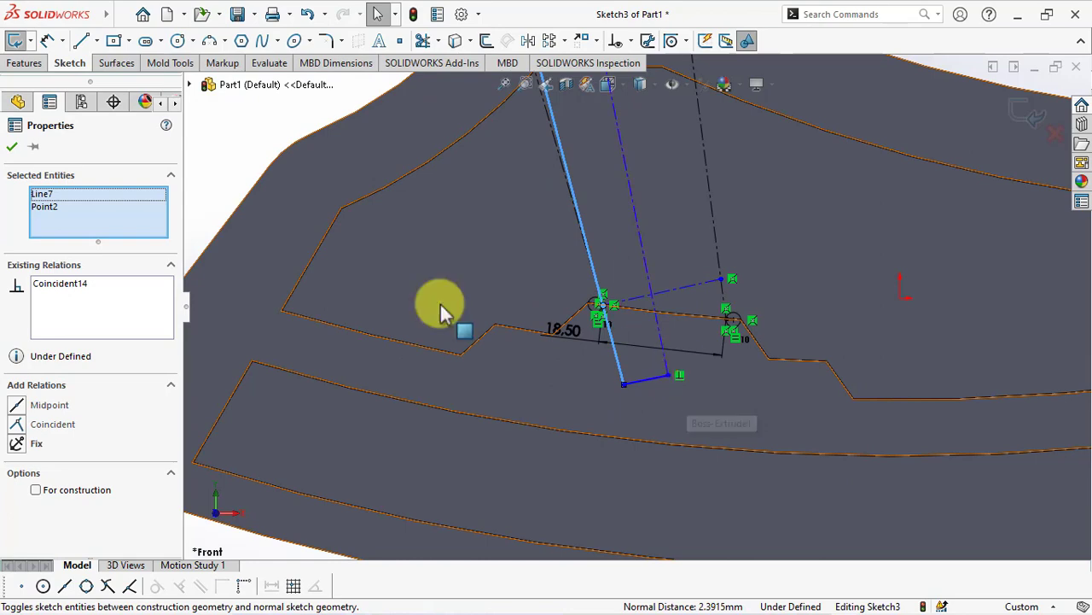
left_click(12, 146)
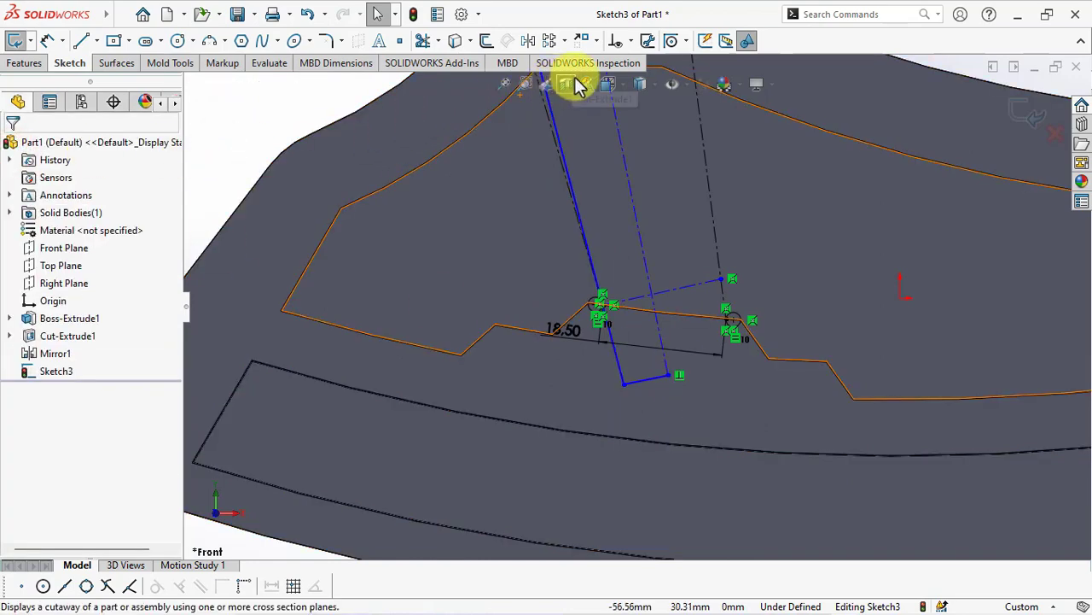
- Add a sketch element on the axis and make its point coincident with the construction line
left_click(400, 40)
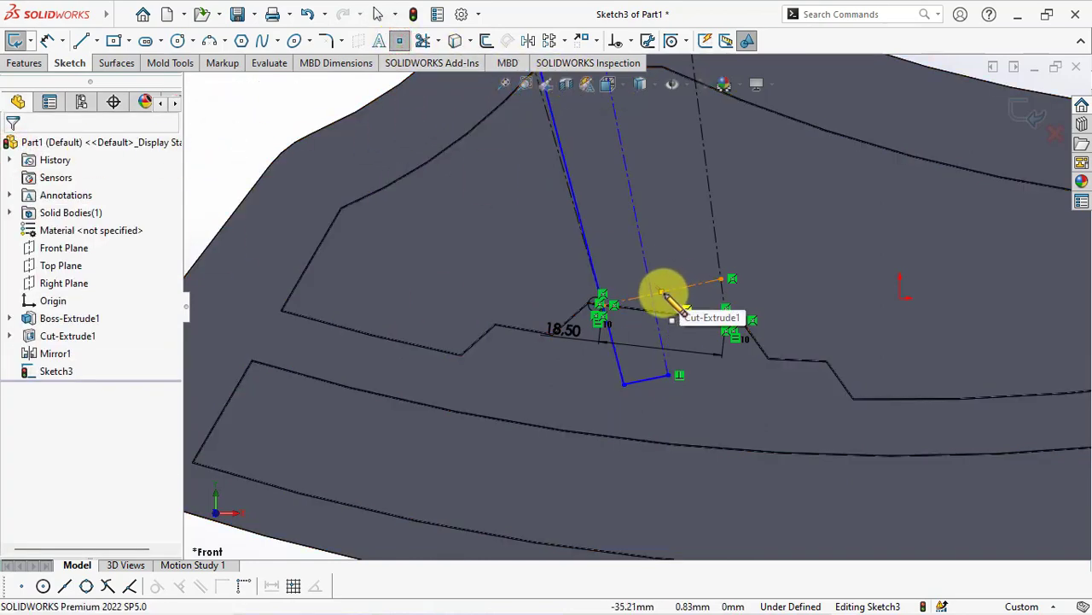
left_click(662, 293)
key("Escape")
left_click(664, 294)
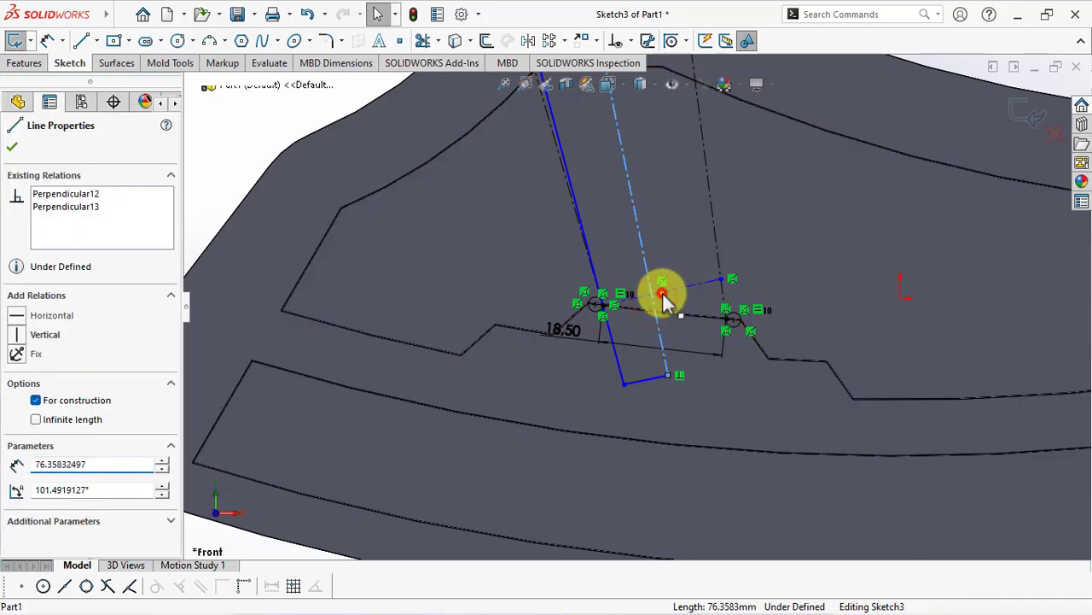
left_click(727, 319, "ctrl")
left_click(741, 223)
left_click(226, 156)
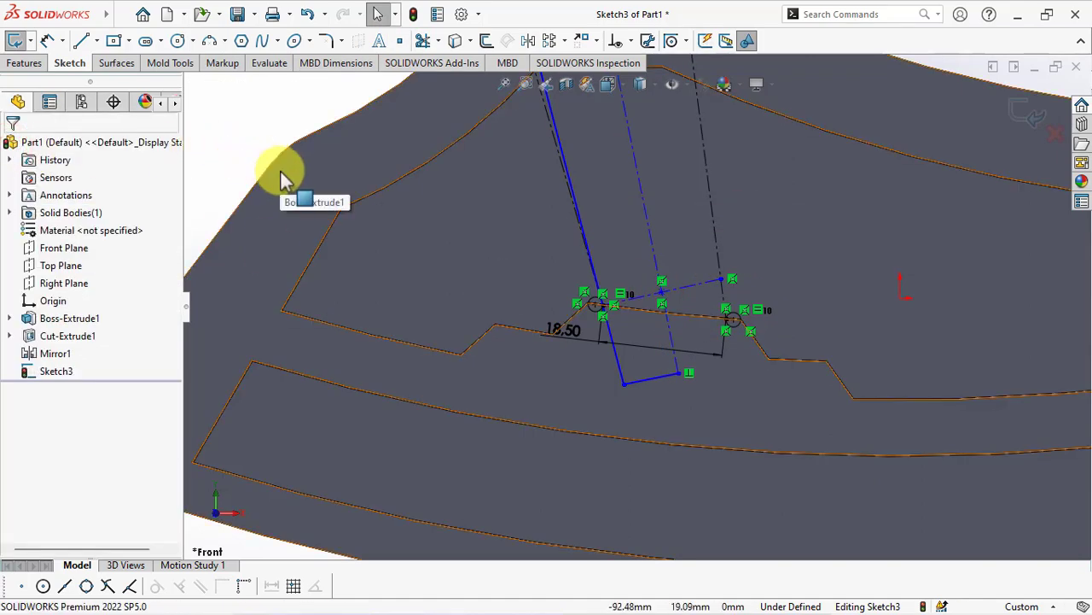
- Add angle dimensions: 10° from the Right Plane to the post axis, 1.5° from axis to side line
left_click(51, 286)
left_click(47, 40)
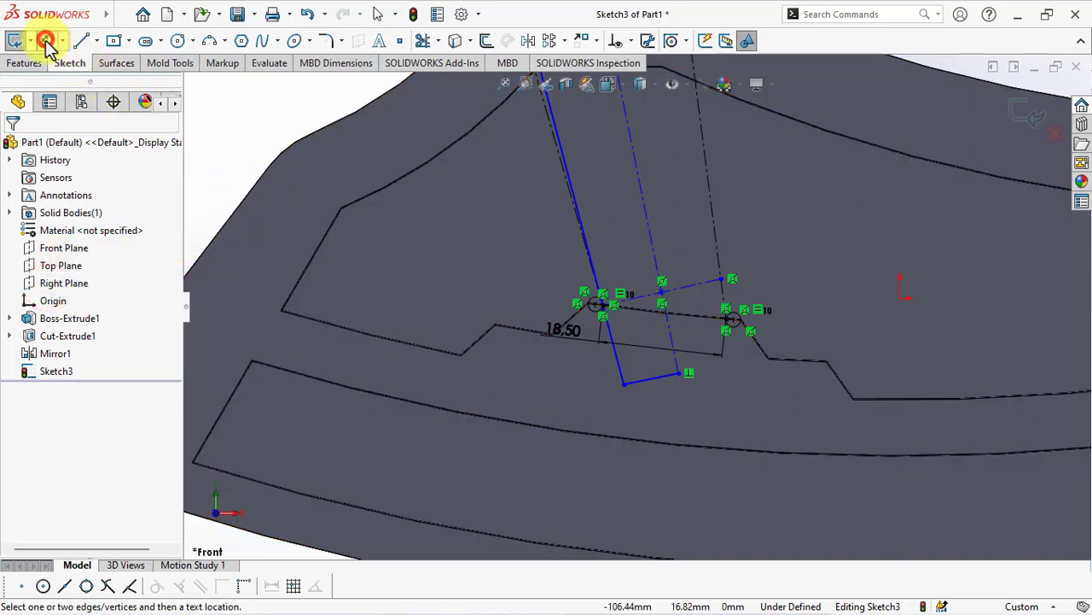
left_click(65, 284)
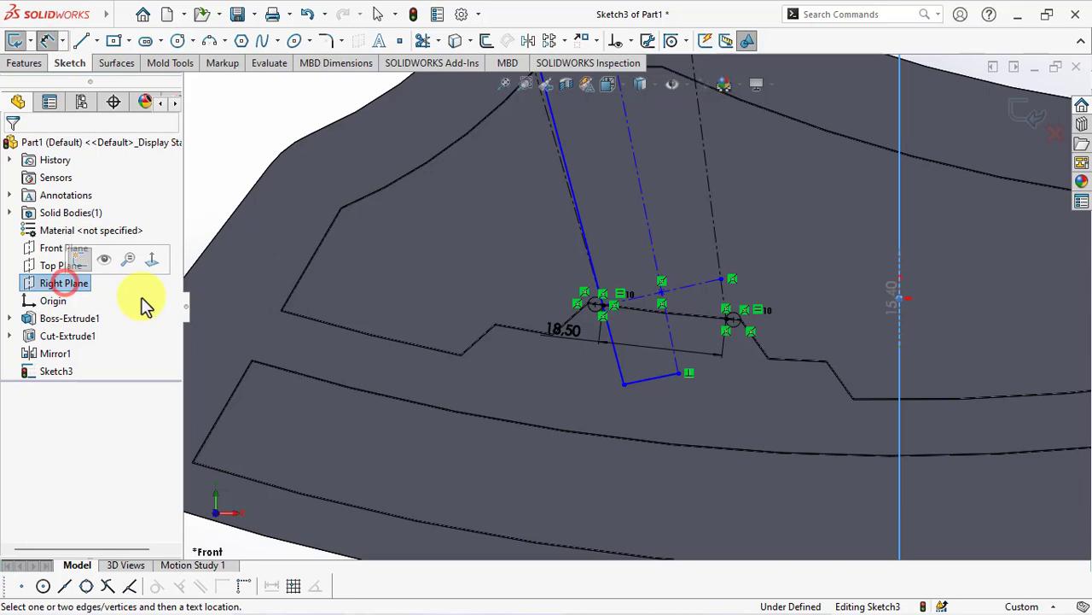
left_click(658, 250)
left_click(778, 195)
type("10")
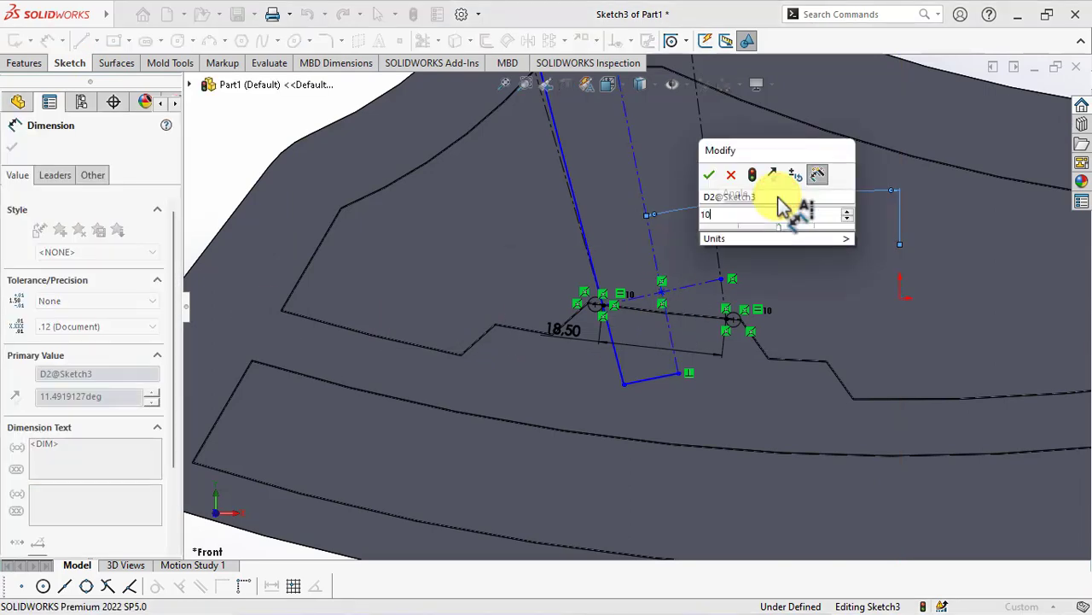
left_click(708, 174)
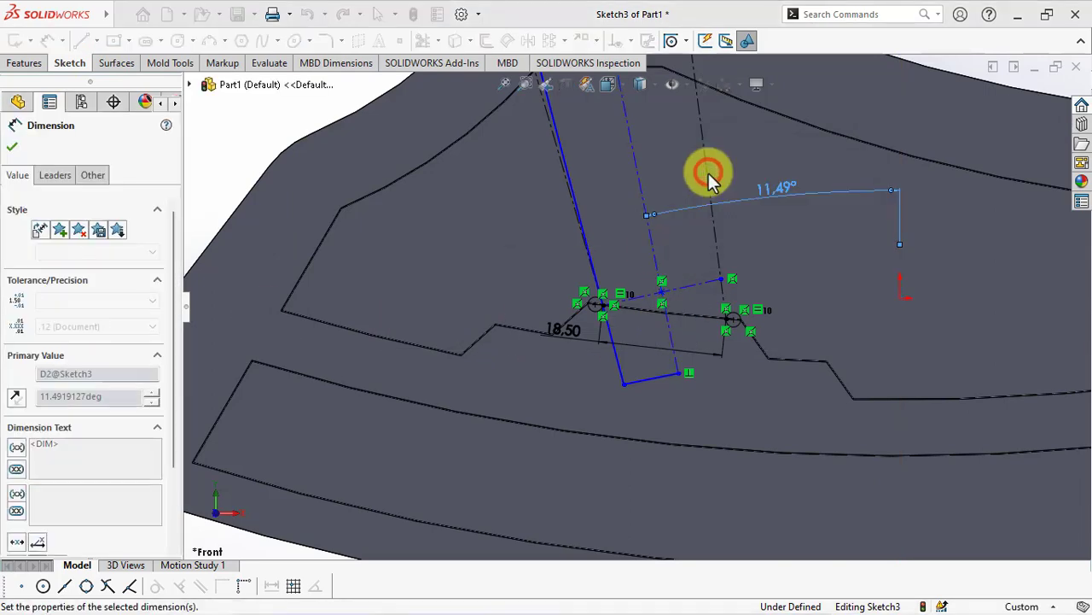
left_click(602, 209)
left_click(633, 219)
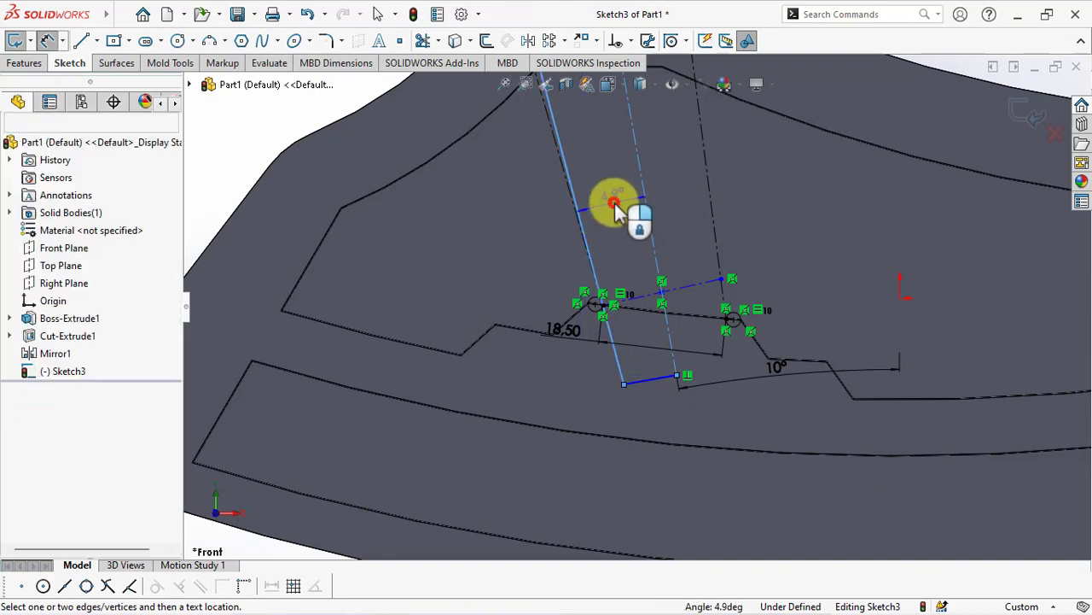
left_click(616, 211)
type("1.5")
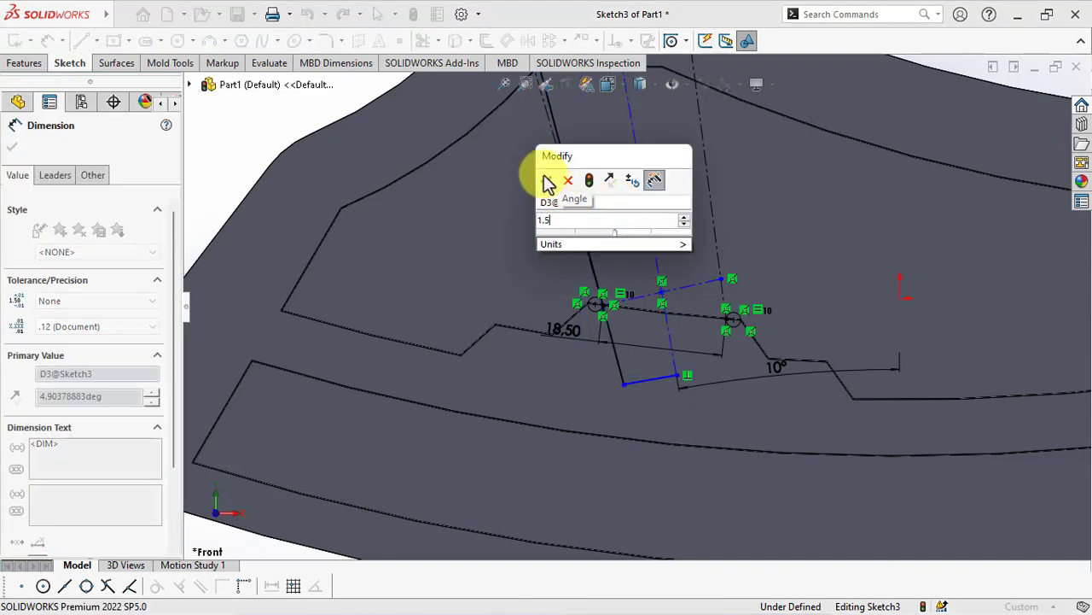
left_click(547, 182)
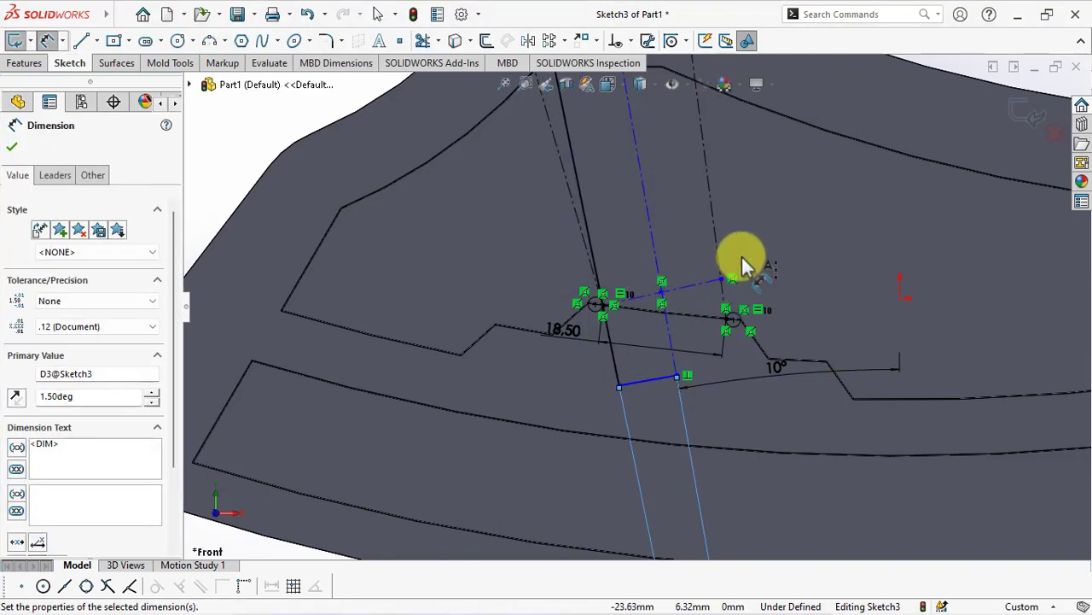
scroll(742, 256, "up", 3)
- Make the post axis centerline perpendicular to the short bottom line
key("Escape")
scroll(690, 301, "down", 3)
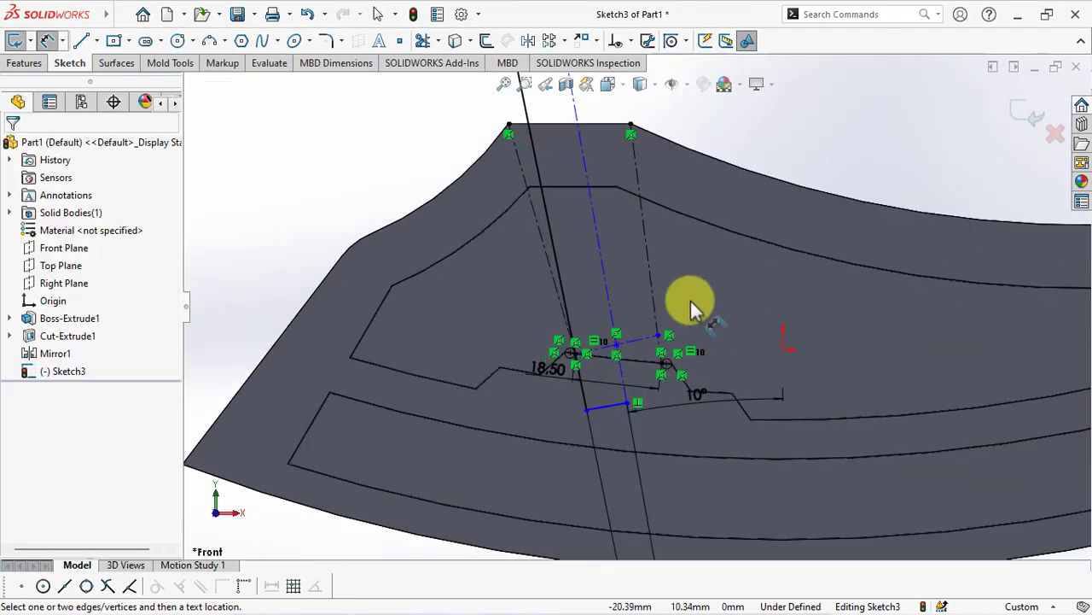
scroll(691, 300, "down", 2)
left_click(632, 41)
left_click(645, 78)
left_click(578, 251)
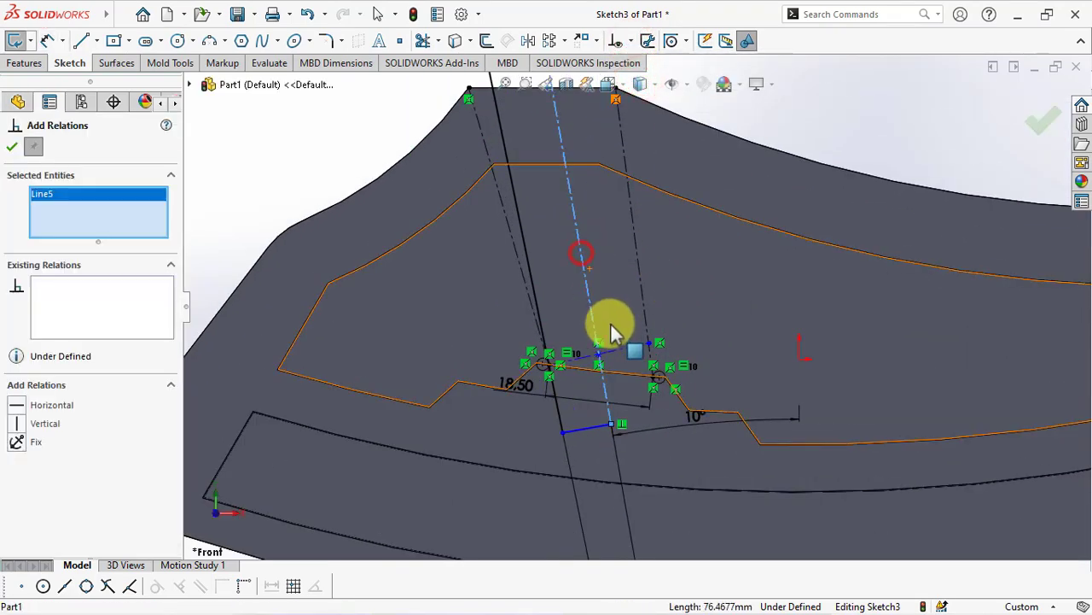
left_click(623, 346)
left_click(18, 463)
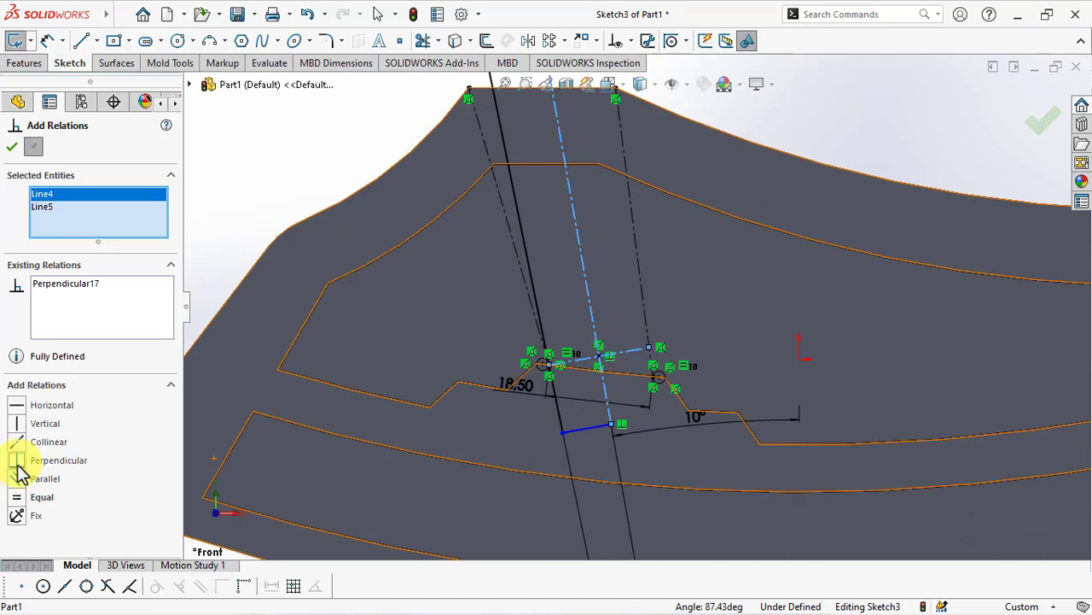
left_click(16, 149)
- Make the short bottom line coincident with the pocket edge point
scroll(594, 406, "down", 3)
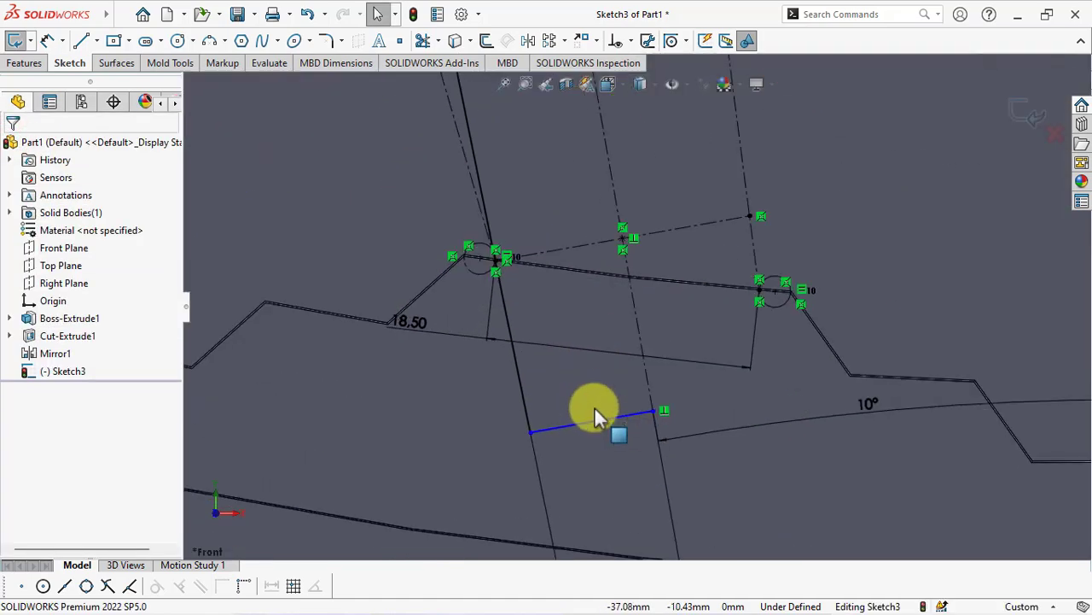
left_click(635, 419)
scroll(756, 308, "down", 3)
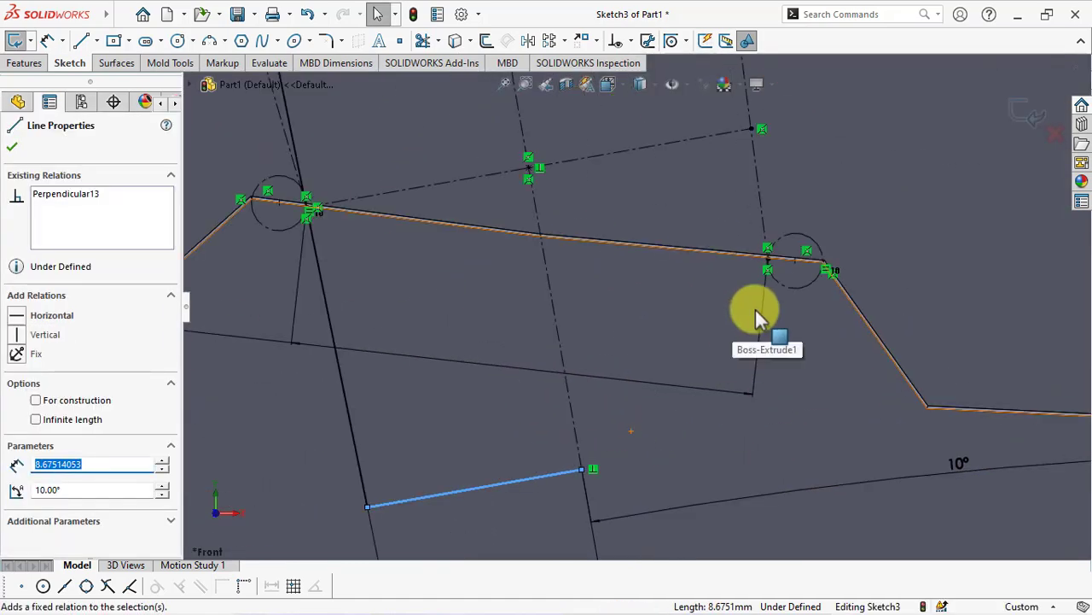
left_click(768, 260, "ctrl")
left_click(833, 195)
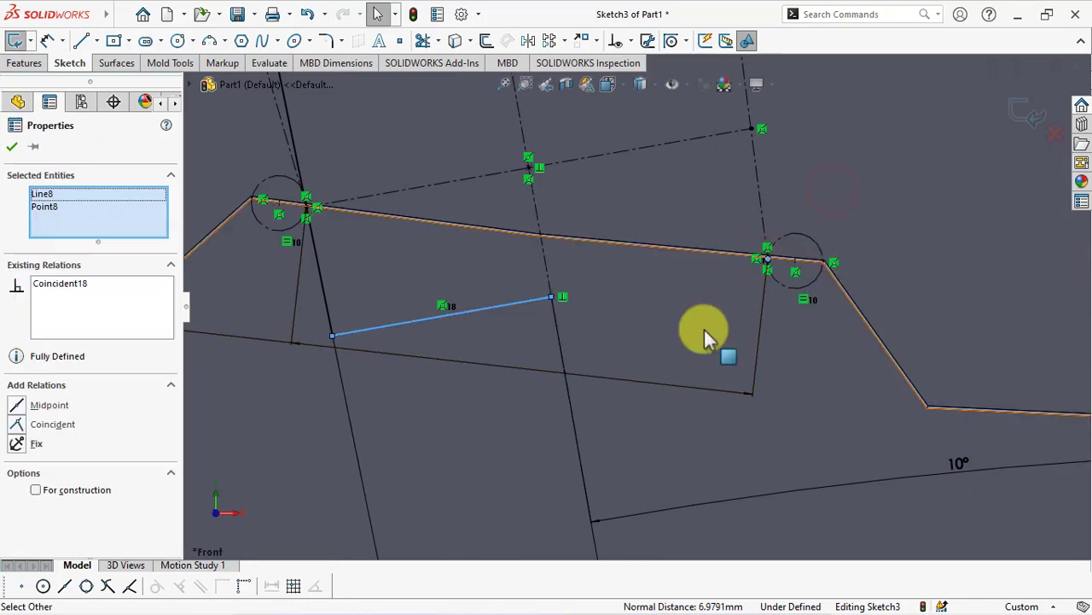
scroll(704, 329, "up", 3)
scroll(701, 337, "up", 3)
left_click(378, 196)
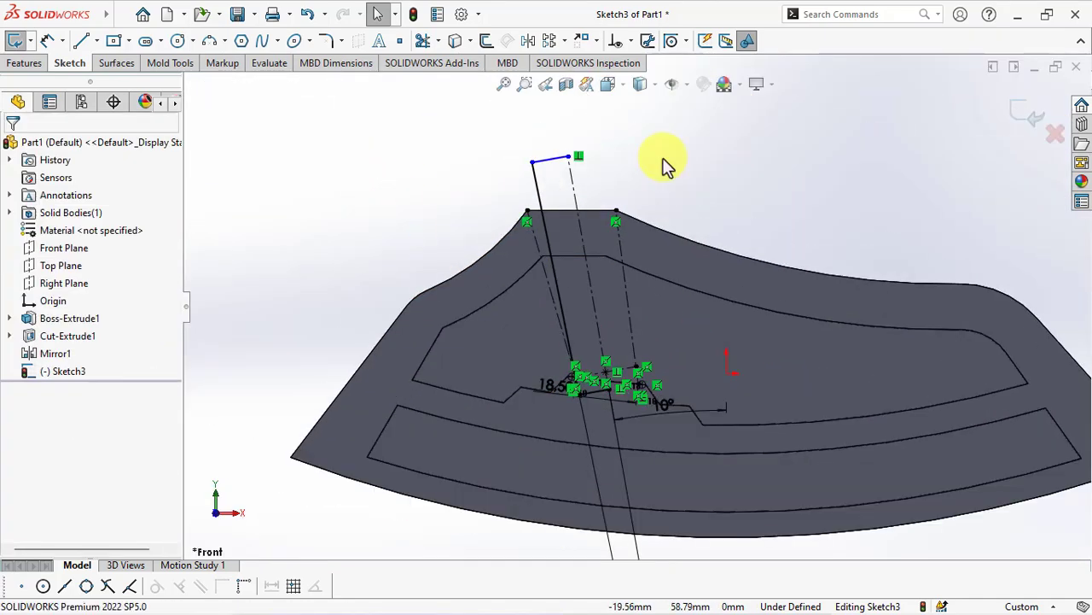
scroll(546, 209, "down", 3)
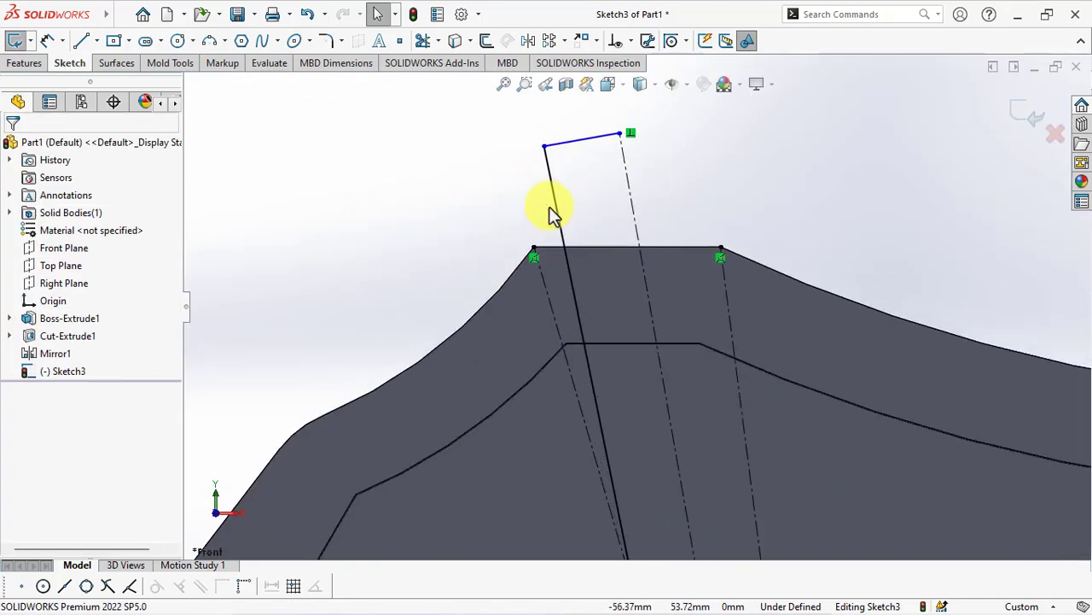
- Extend the plate's left arc so it meets the post profile's side line
left_click(508, 282)
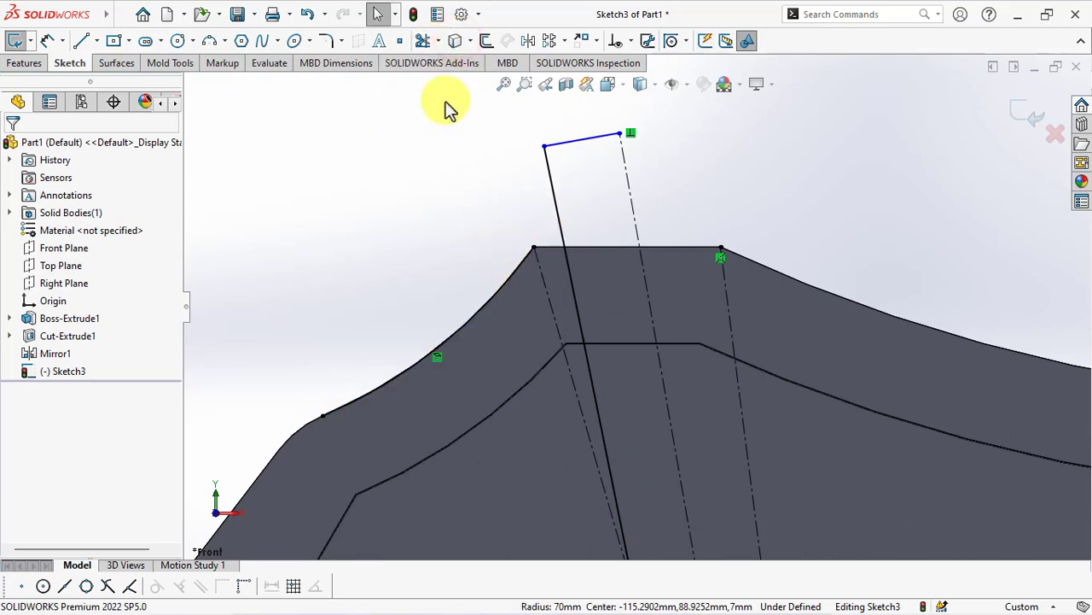
left_click(438, 41)
left_click(465, 81)
left_click(518, 260)
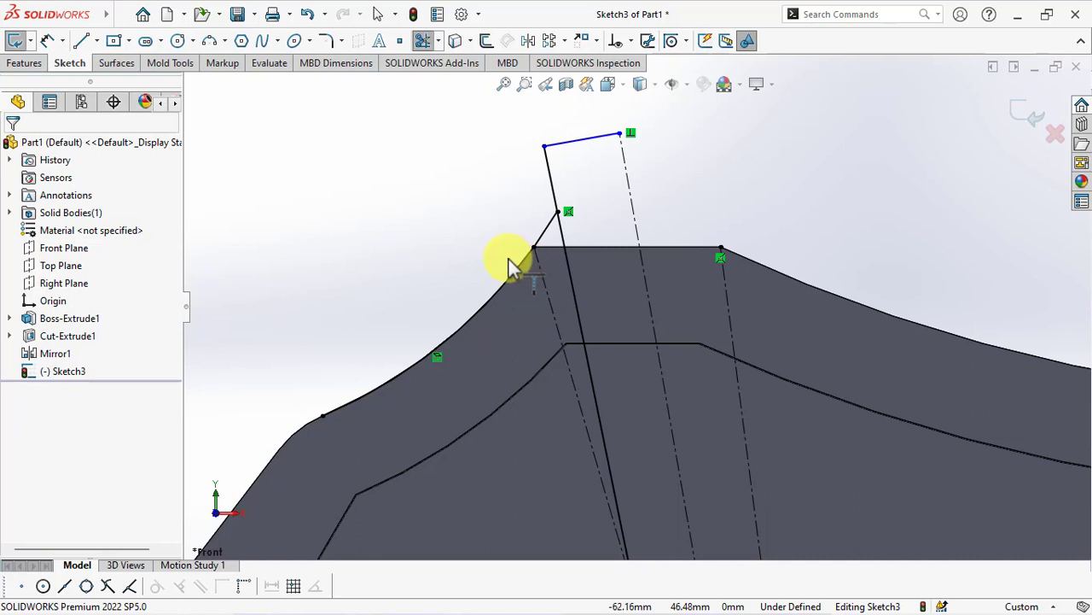
right_click(458, 140)
left_click(473, 162)
left_click(546, 234)
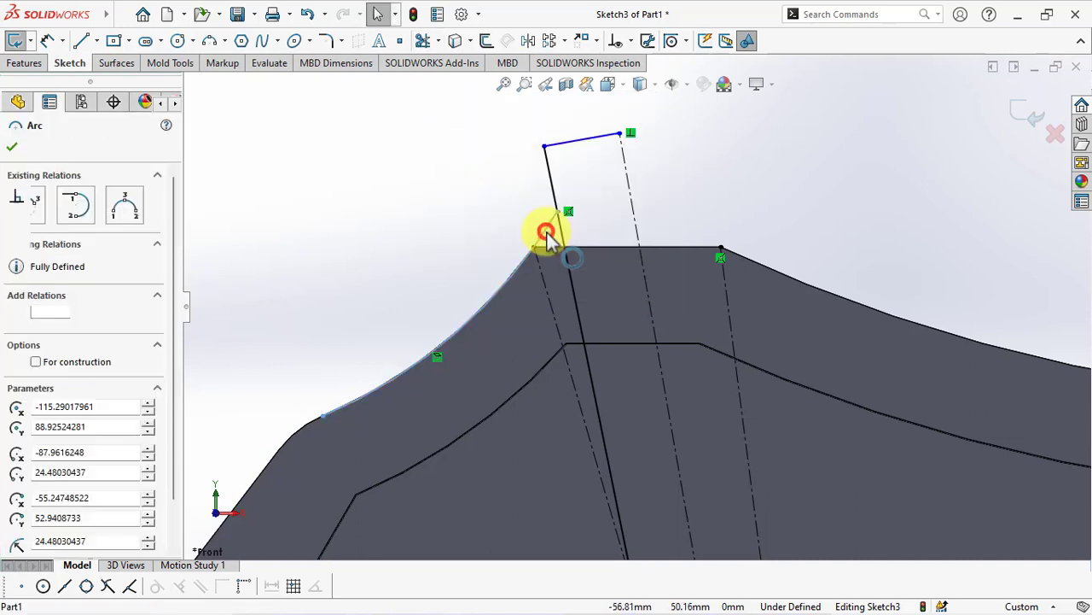
left_click(622, 186)
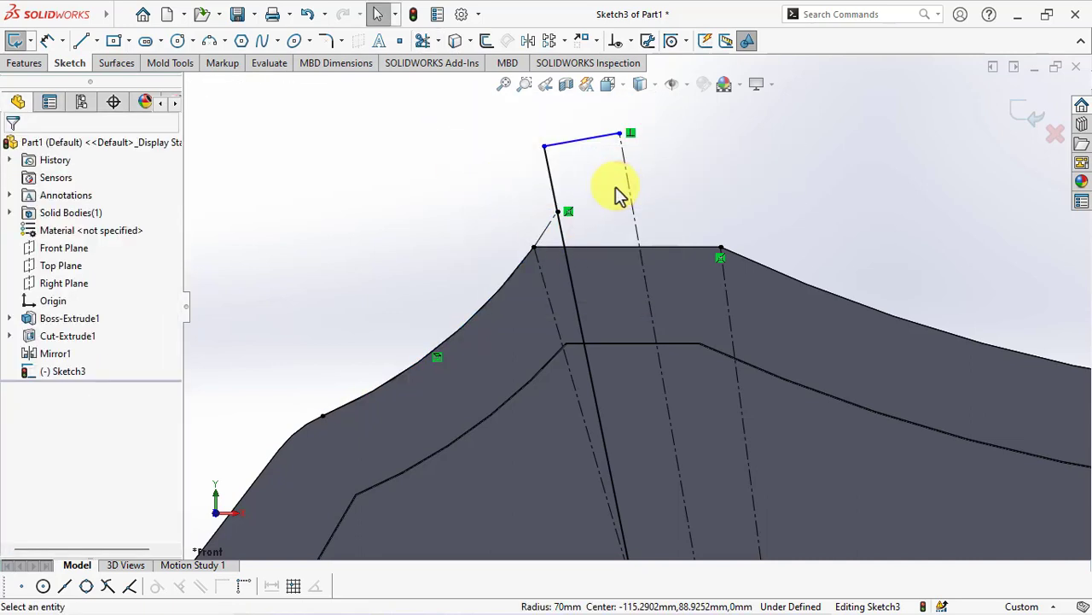
- Dimension the top line to the arc endpoint at 14.50, fully defining Sketch3
left_click(47, 40)
left_click(570, 141)
left_click(557, 211)
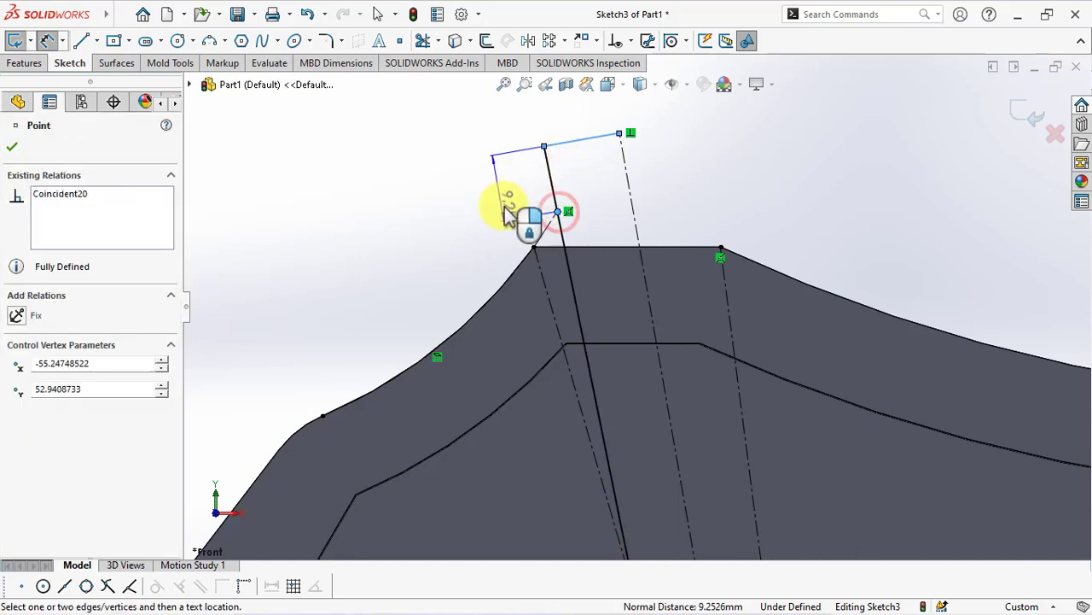
left_click(488, 176)
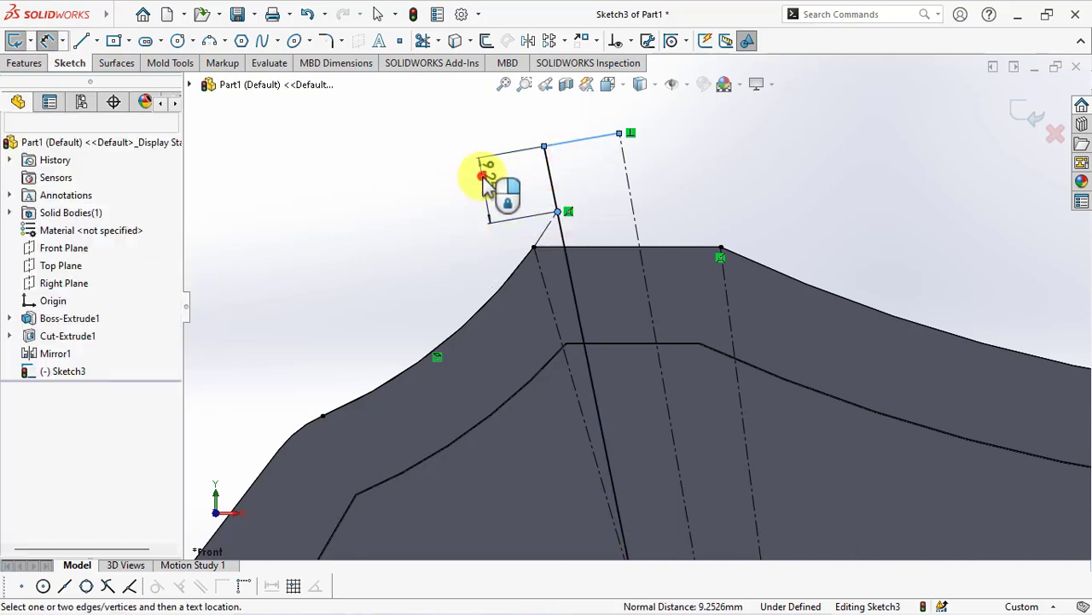
type("14.5")
left_click(414, 155)
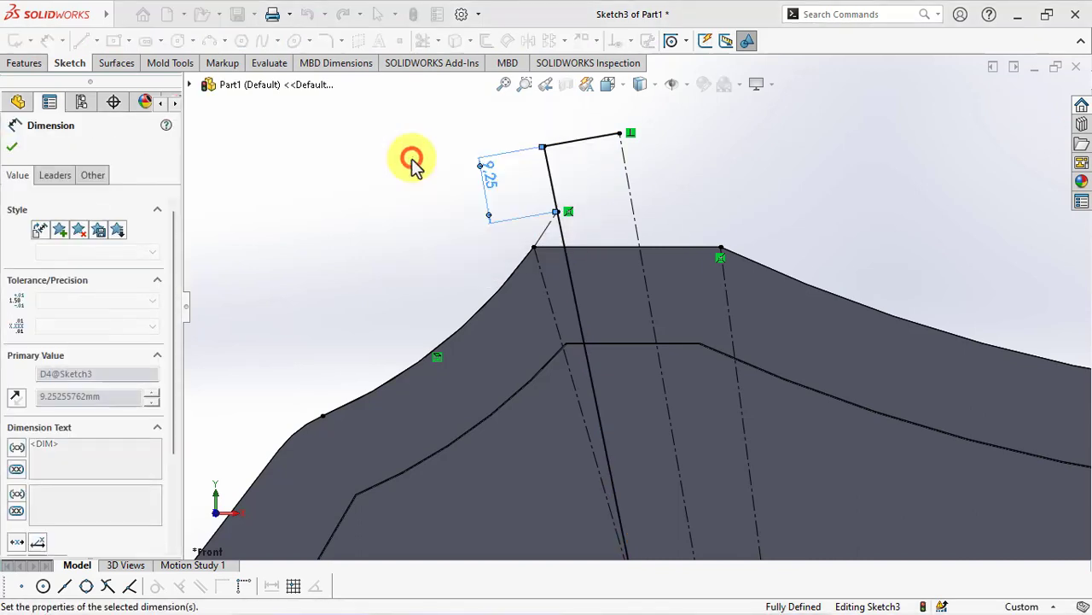
left_click(402, 237)
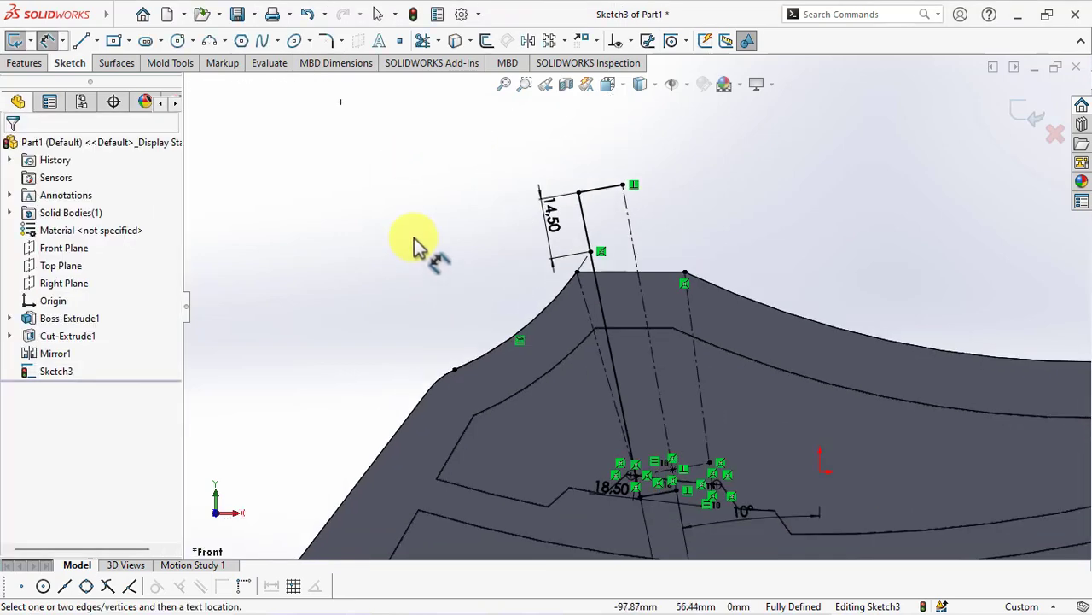
left_click(23, 63)
- Auto-close the sketch and revolve it 360° about Line10 into a cylindrical post
left_click(36, 41)
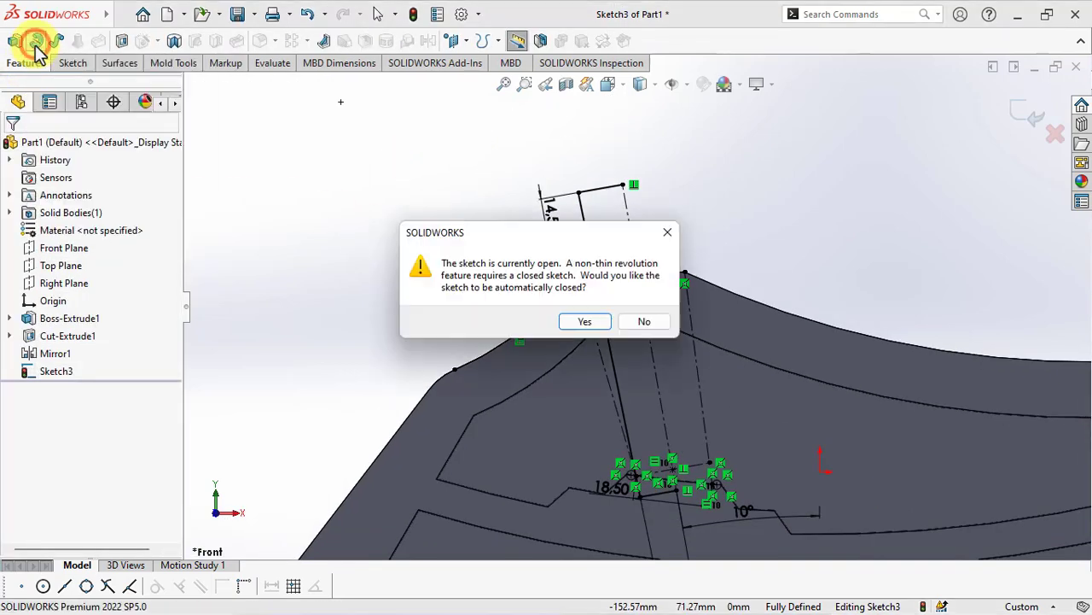
left_click(591, 321)
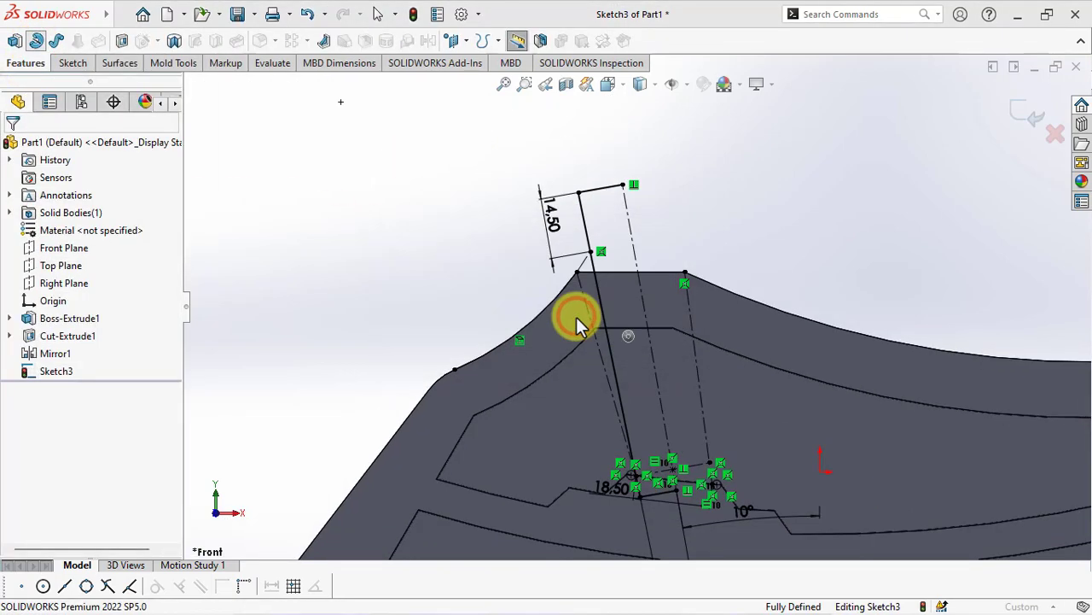
left_click(634, 256)
middle_click_drag(636, 263, 595, 324)
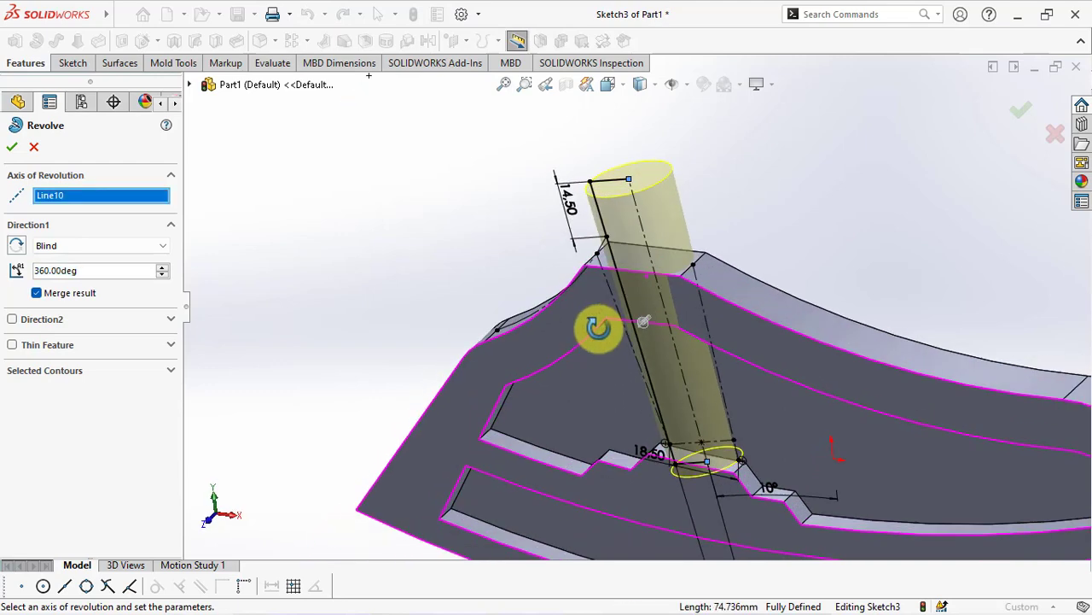
left_click(12, 147)
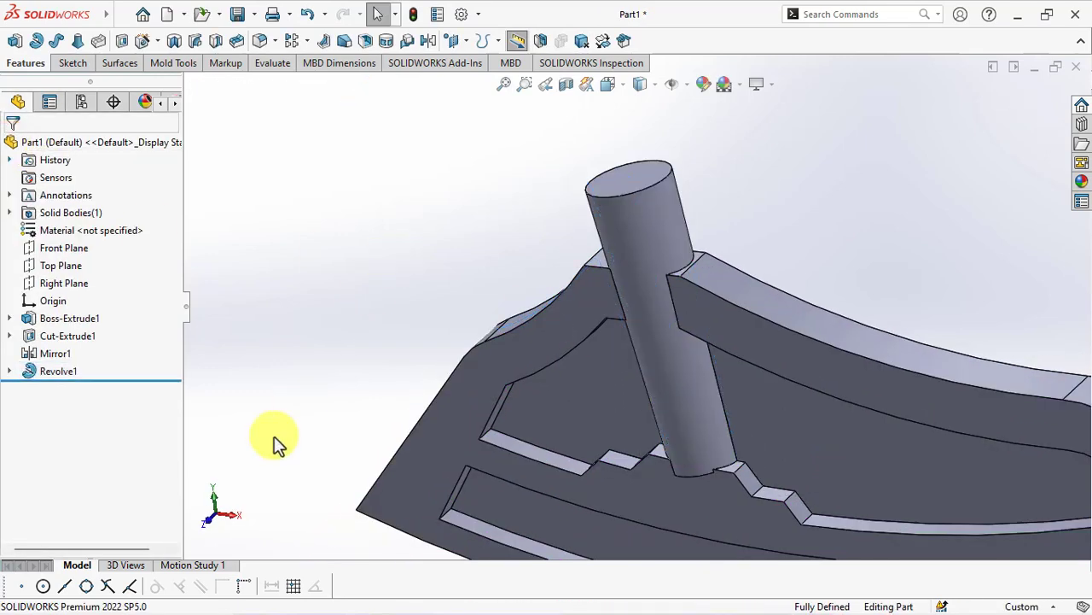
- Edit Revolve1 to clear Merge result so the post stays a separate body
left_click(34, 368)
left_click(40, 317)
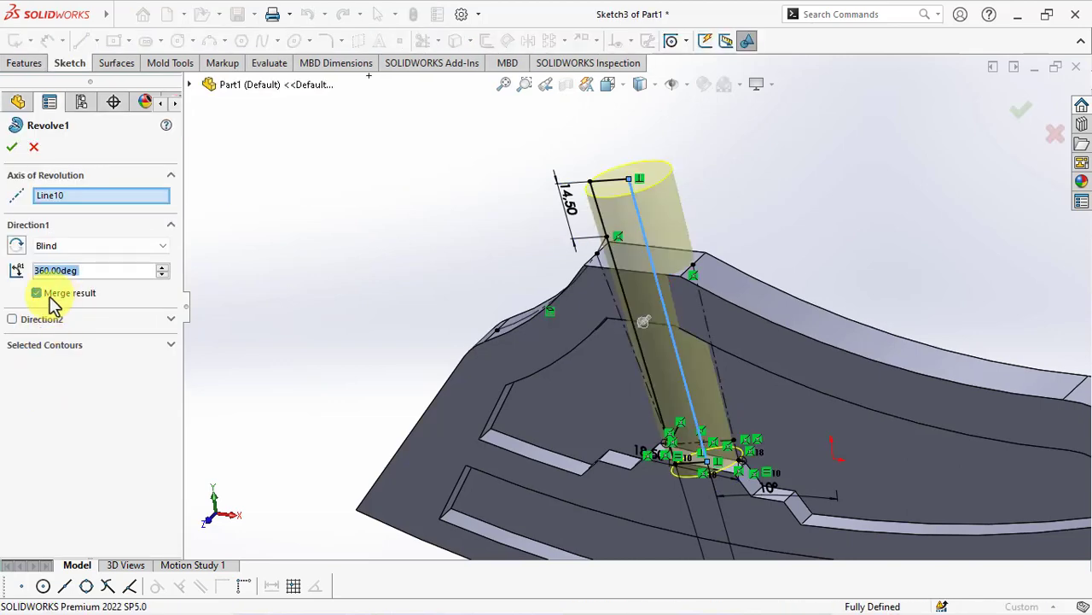
key("Escape")
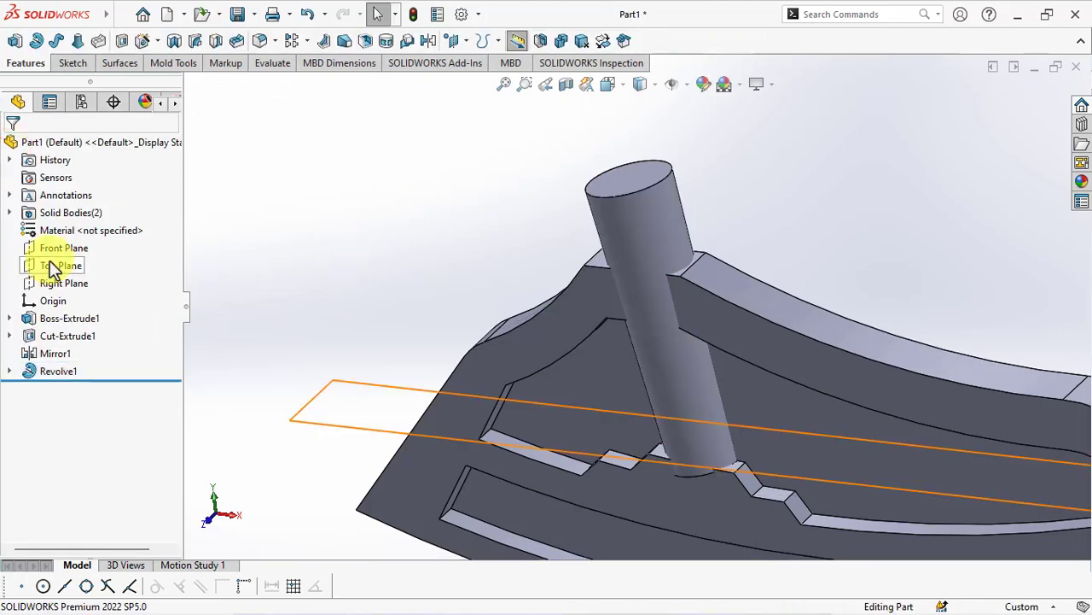
- Sketch a cutting line on the Front Plane along the pocket floor
left_click(53, 247)
left_click(56, 229)
scroll(585, 324, "up", 3)
scroll(598, 371, "up", 2)
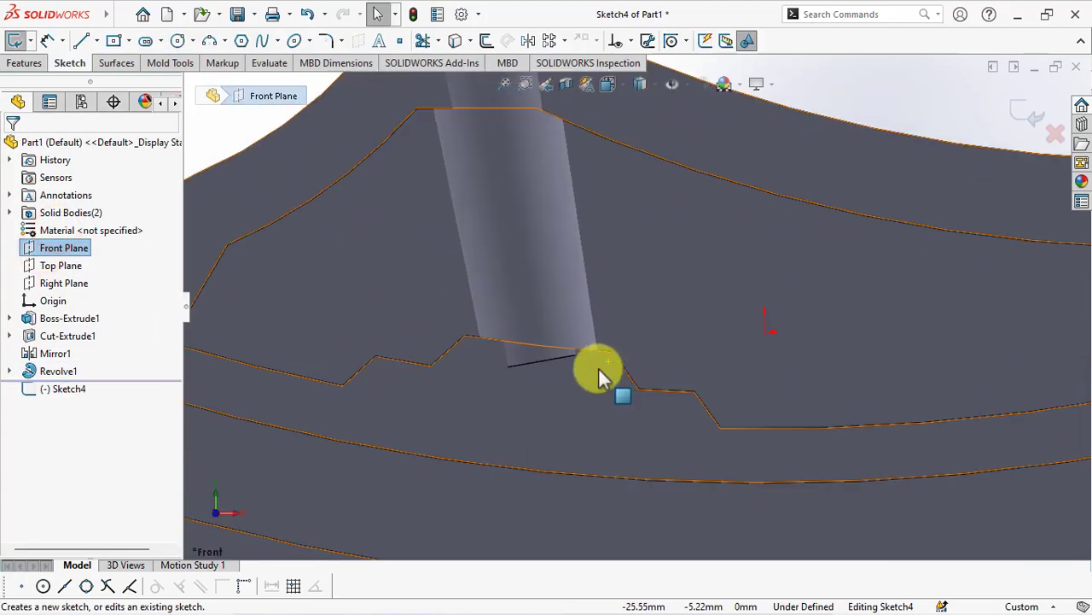
scroll(604, 346, "up", 2)
scroll(610, 345, "up", 1)
left_click(610, 345)
left_click(449, 44)
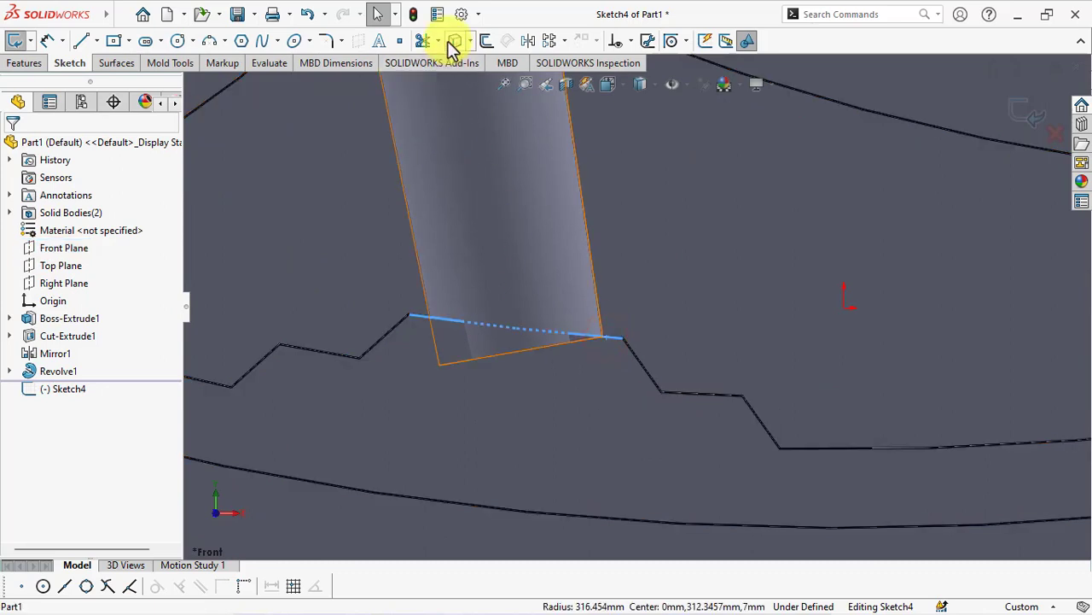
left_click(26, 63)
- Split the Revolve1 post with the pocket-floor sketch line, keeping the resulting bodies
left_click(538, 42)
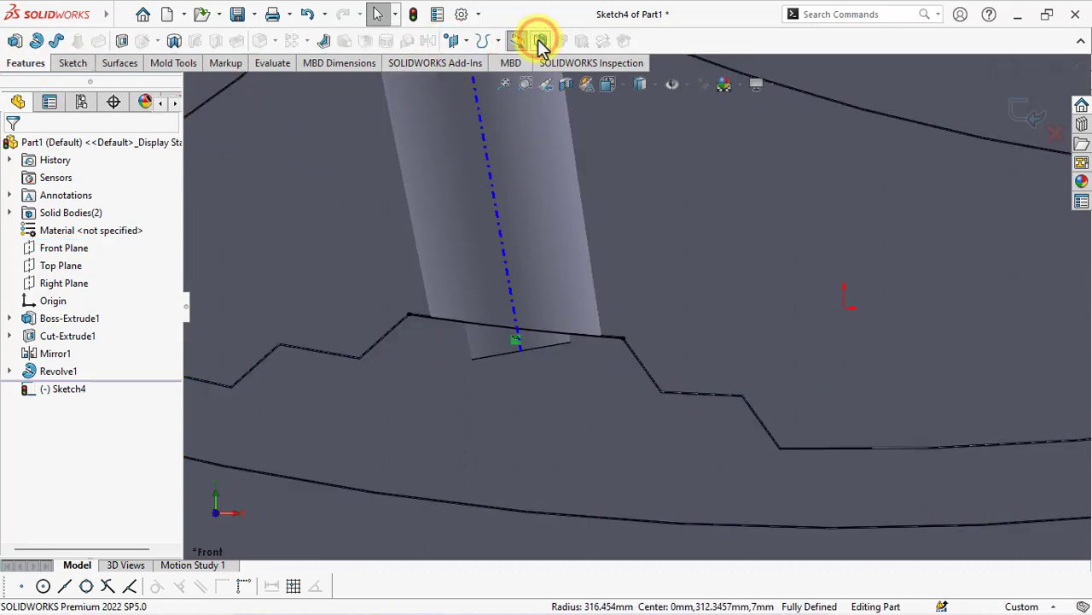
left_click(546, 244)
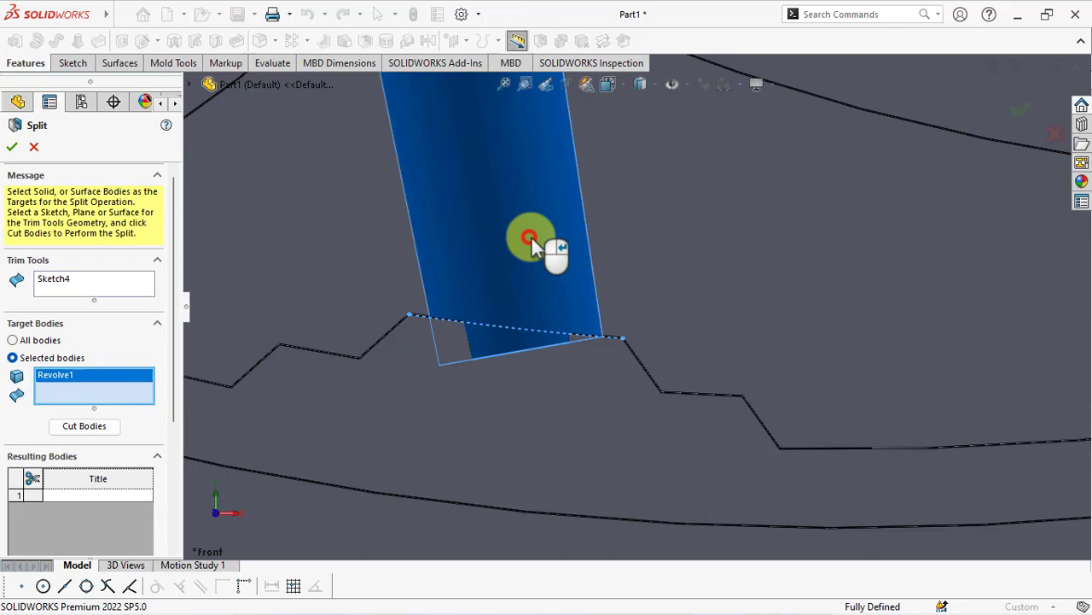
left_click(84, 425)
left_click(32, 477)
scroll(35, 486, "down", 3)
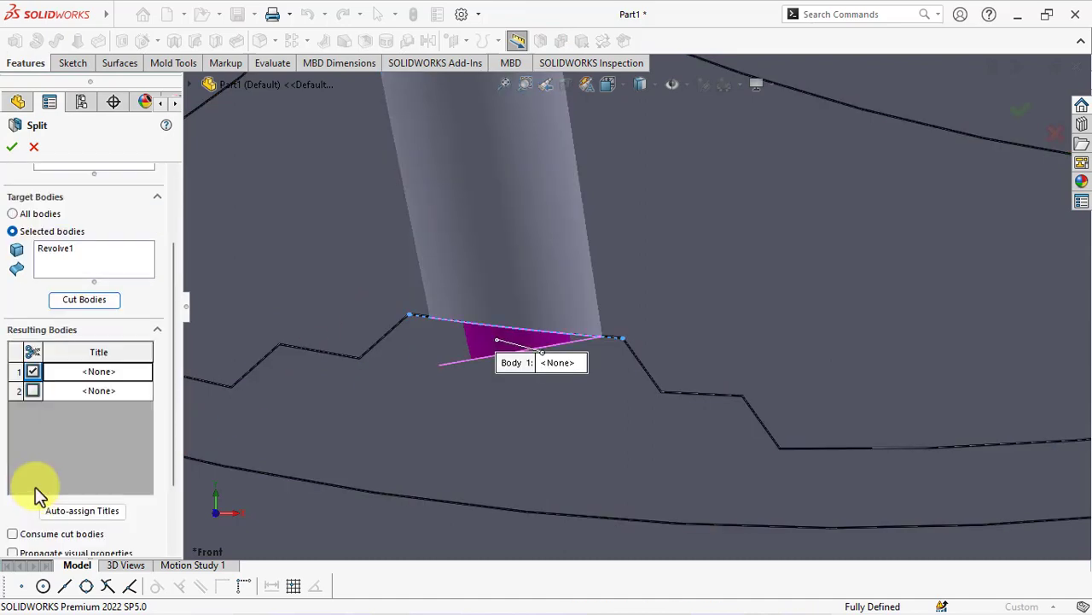
left_click(11, 153)
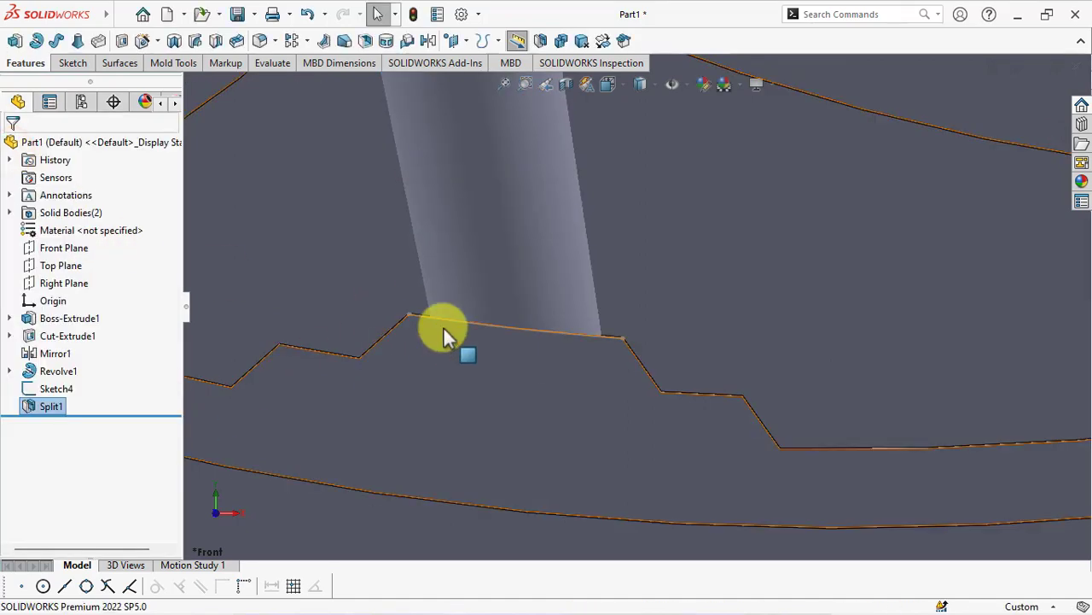
middle_click_drag(447, 334, 299, 522)
- Hide Sketch4 and Add-combine Split1 with Mirror1 into one solid body
left_click(64, 397)
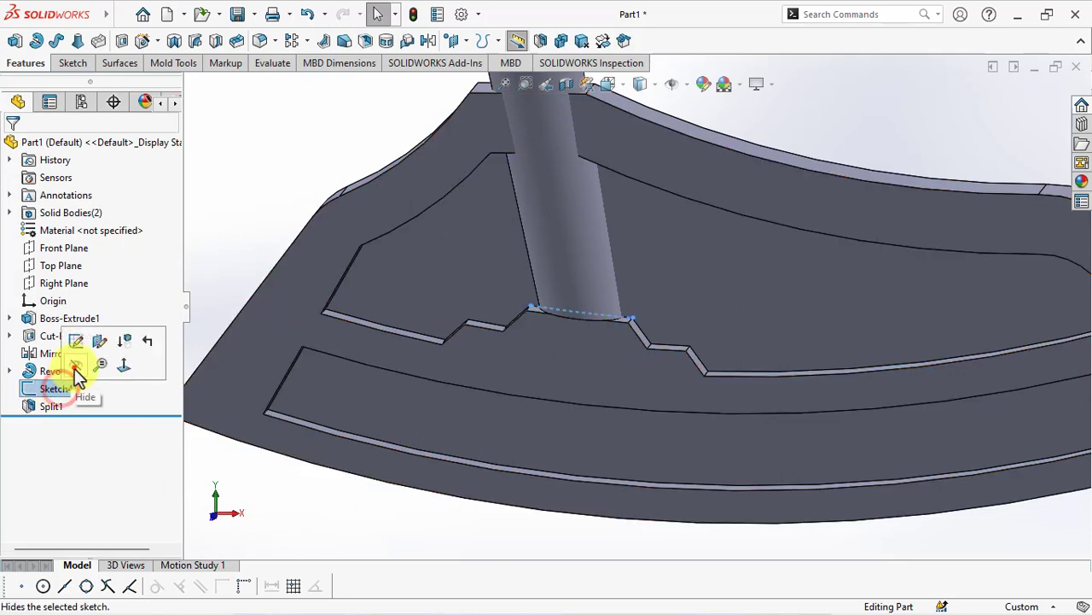
left_click(73, 366)
left_click(561, 40)
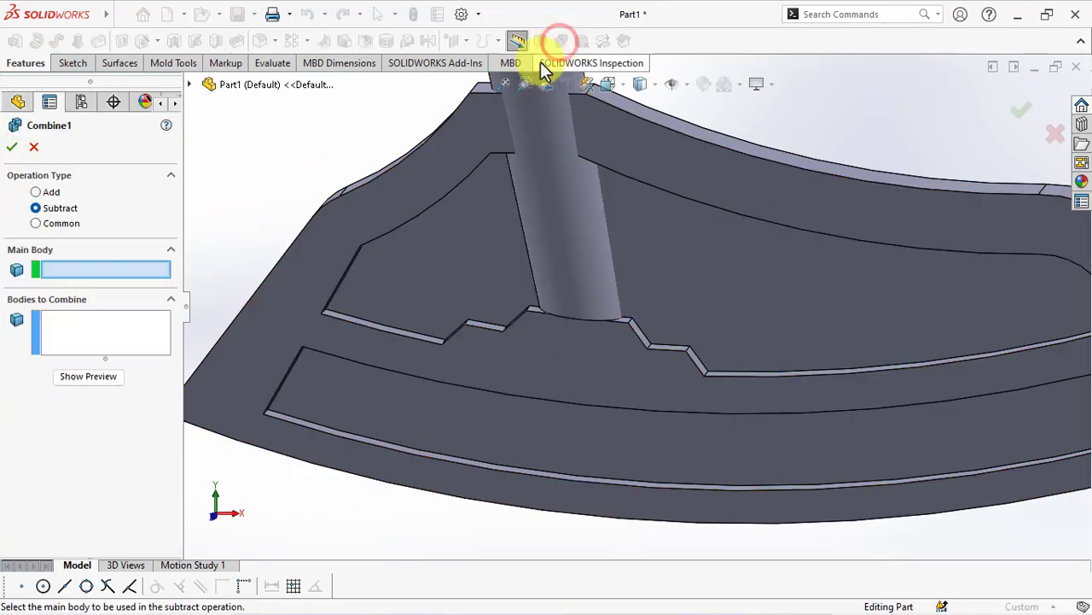
left_click(35, 191)
left_click(546, 315)
left_click(501, 289)
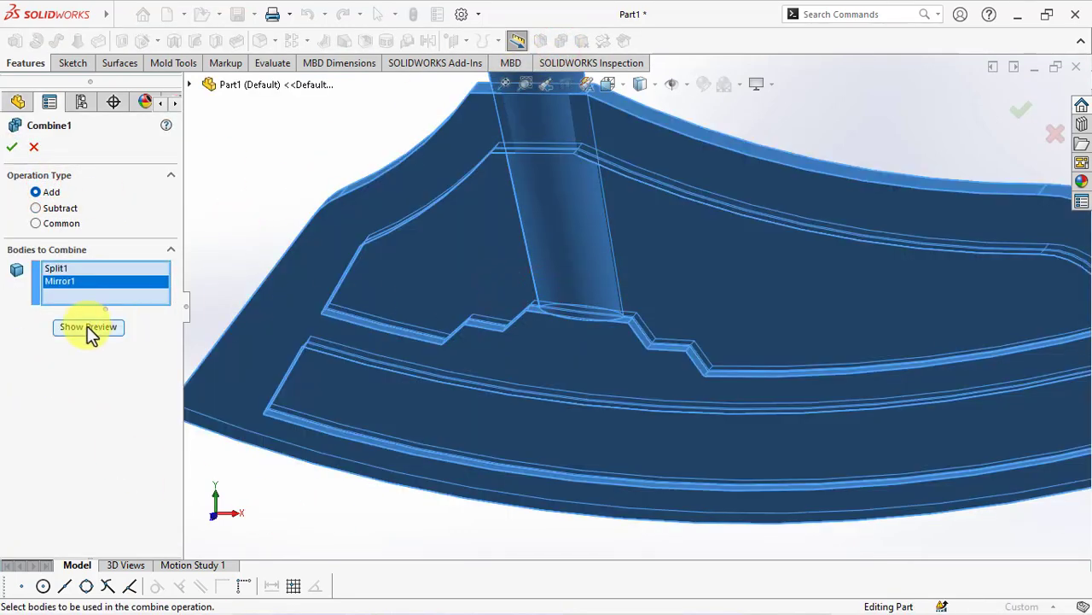
left_click(88, 326)
left_click(10, 148)
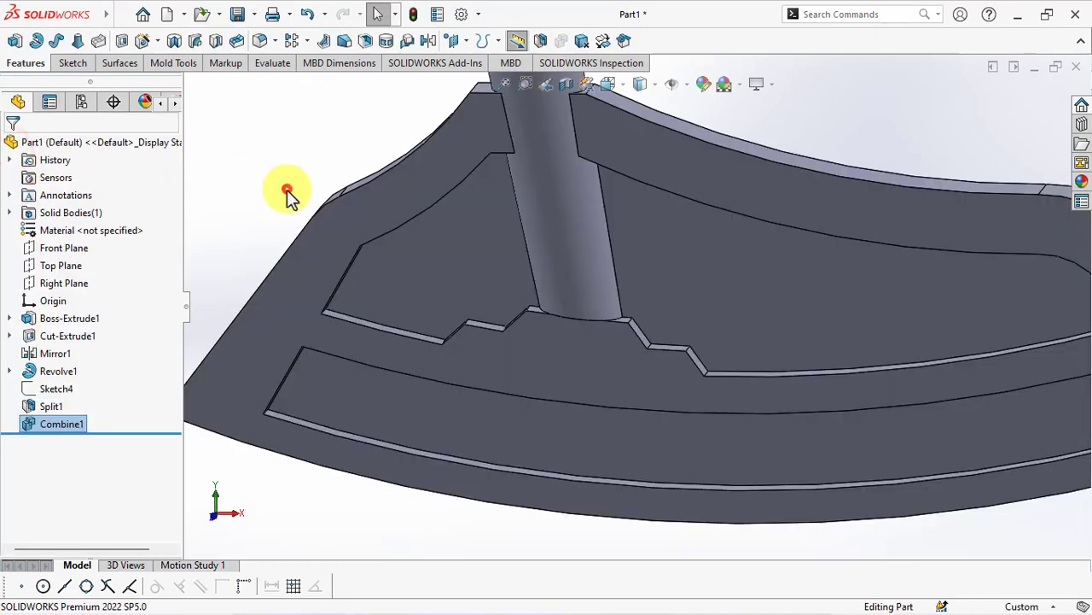
- Start a new sketch normal to the plate's top face
left_click(290, 323)
left_click(362, 278)
left_click(330, 249)
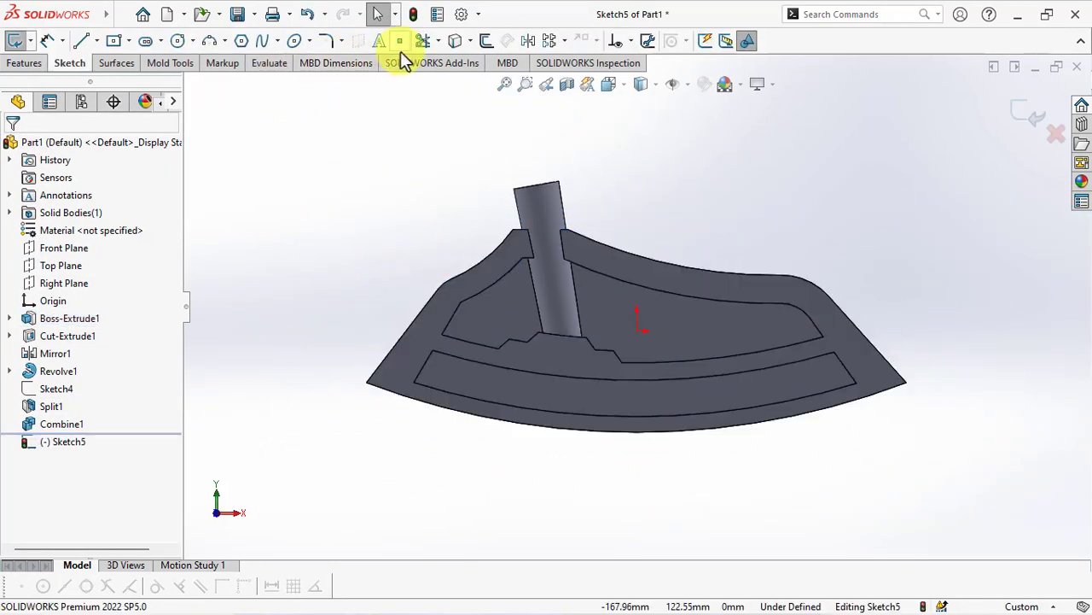
- Convert the two pocket edges into Sketch5 with Convert Entities
left_click(400, 45)
scroll(497, 361, "down", 5)
scroll(512, 285, "down", 2)
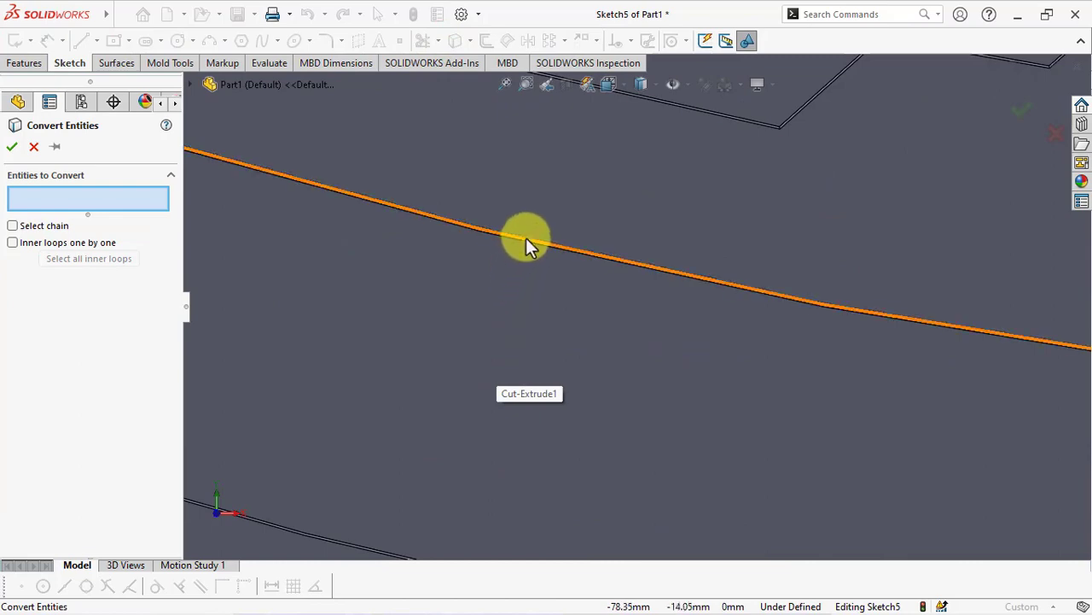
left_click(526, 241)
scroll(538, 278, "up", 3)
scroll(554, 324, "down", 3)
left_click(562, 333)
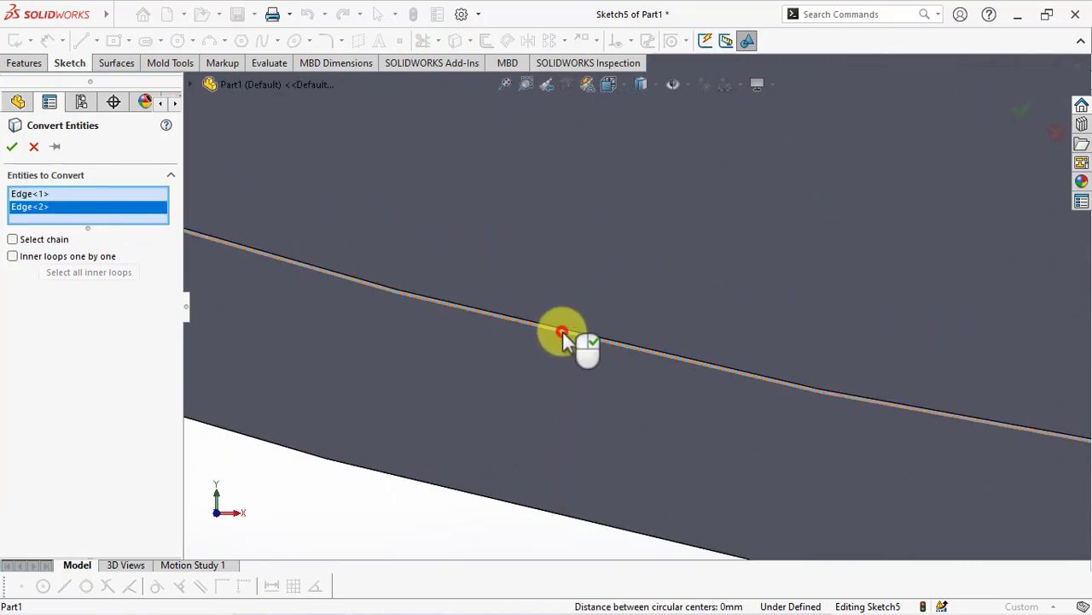
left_click(12, 146)
- Divide the converted arc Arc4 into 5 sketch points with the Segment tool
scroll(556, 389, "up", 3)
scroll(630, 235, "down", 2)
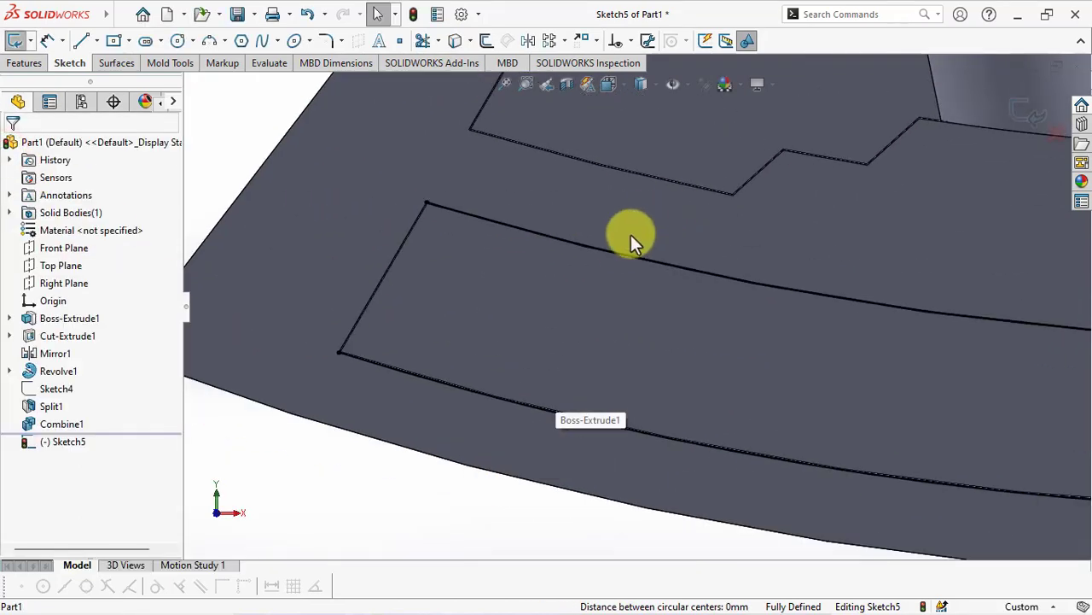
left_click(614, 247)
left_click(249, 15)
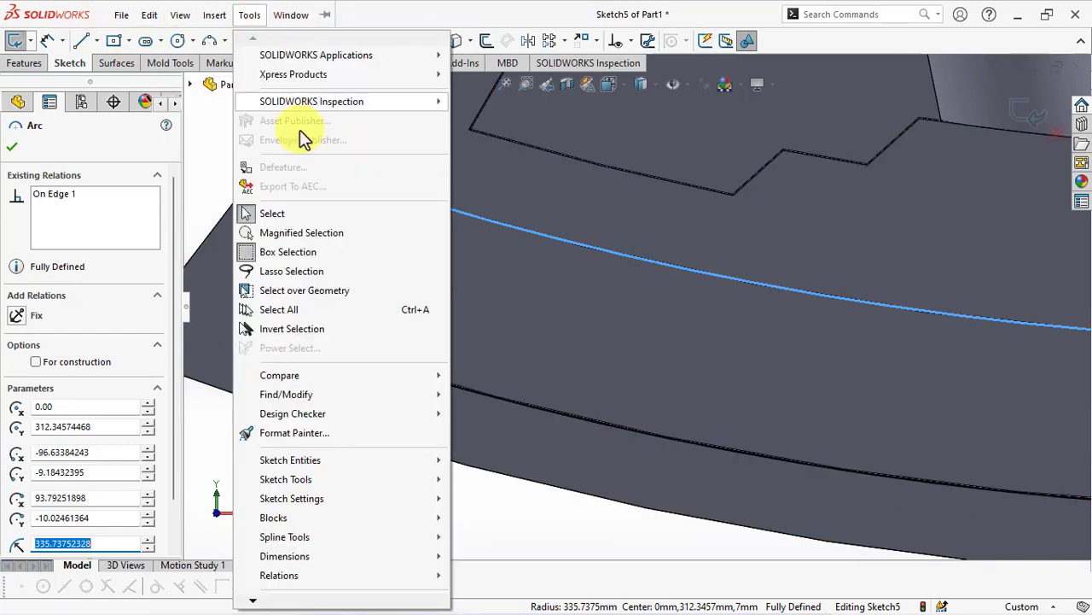
left_click(502, 190)
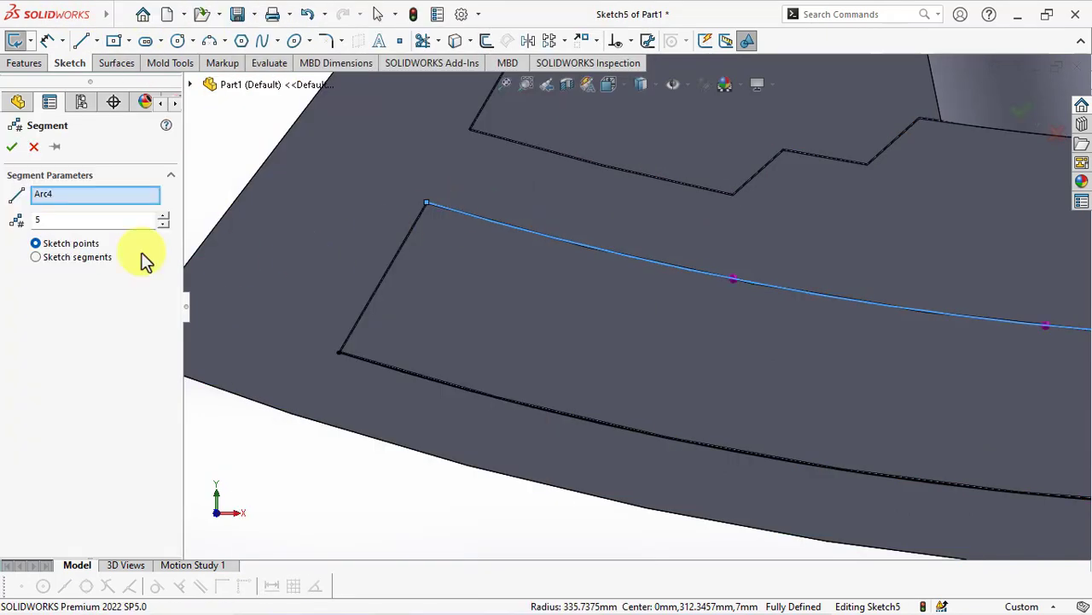
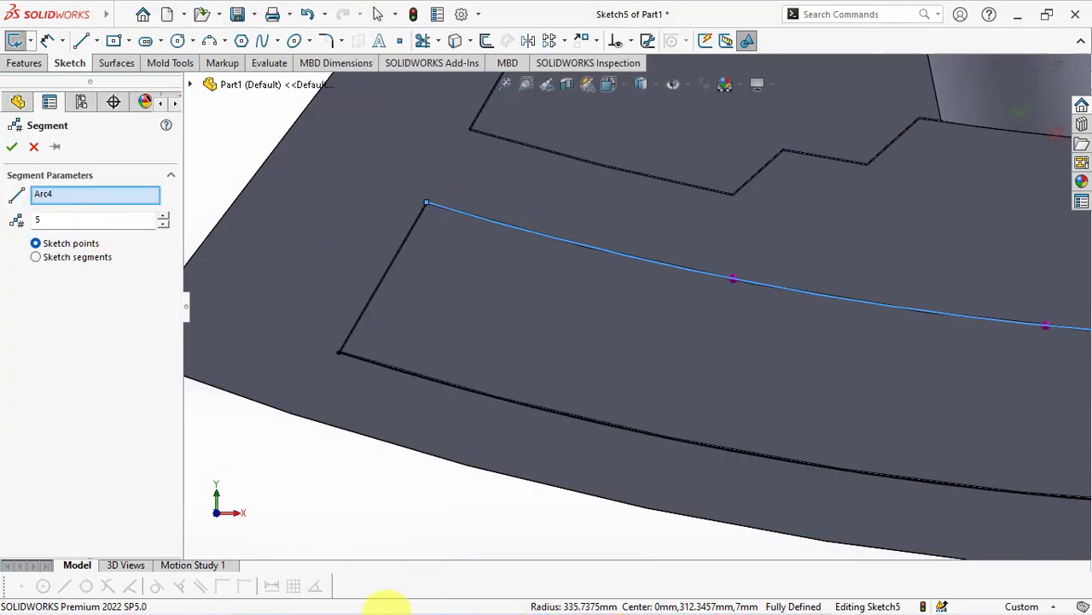
- Compute 13 × 5 = 65 in Calculator and divide Arc4 and Arc3 into 65 sketch-point segments
left_click(372, 597)
left_click(587, 243)
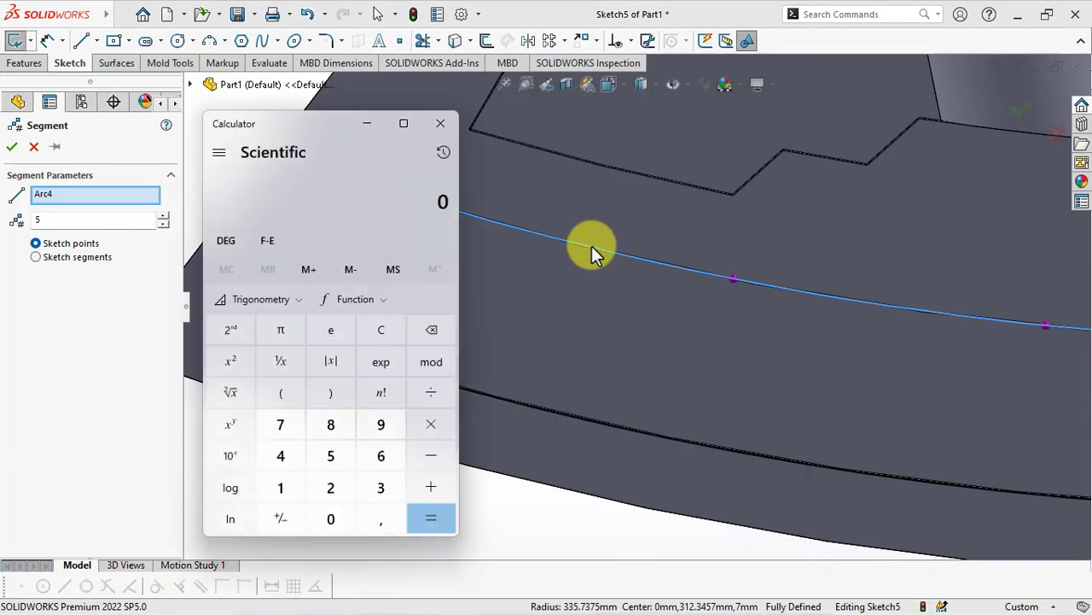
left_click(280, 487)
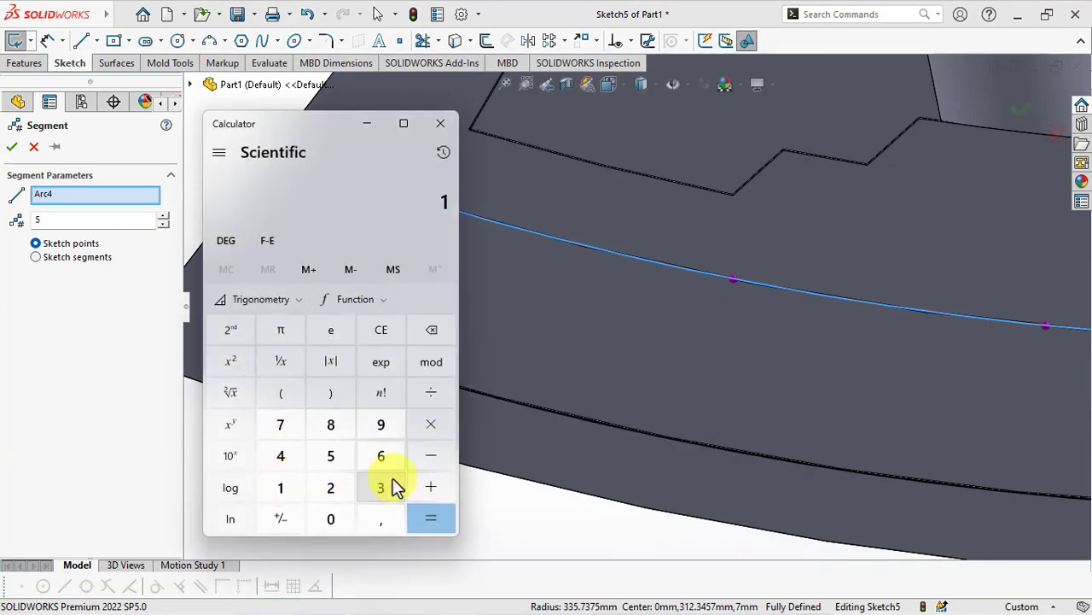
left_click(381, 488)
left_click(431, 424)
left_click(331, 456)
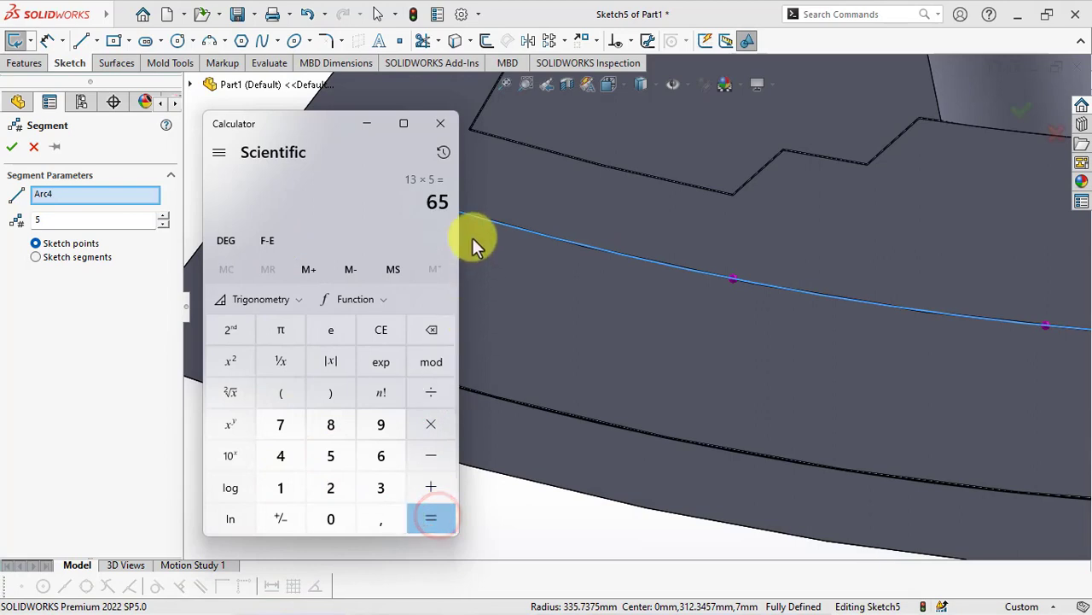
left_click(369, 125)
type("65")
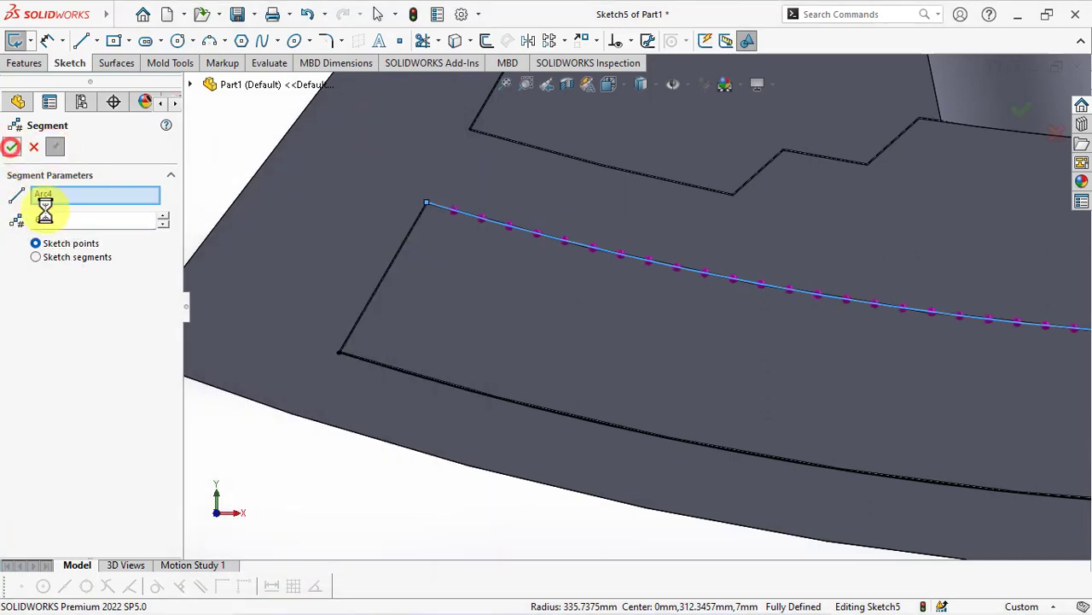
left_click(424, 384)
- Confirm the 65-point division and draw the first cross lines between the upper and lower arcs
left_click(13, 151)
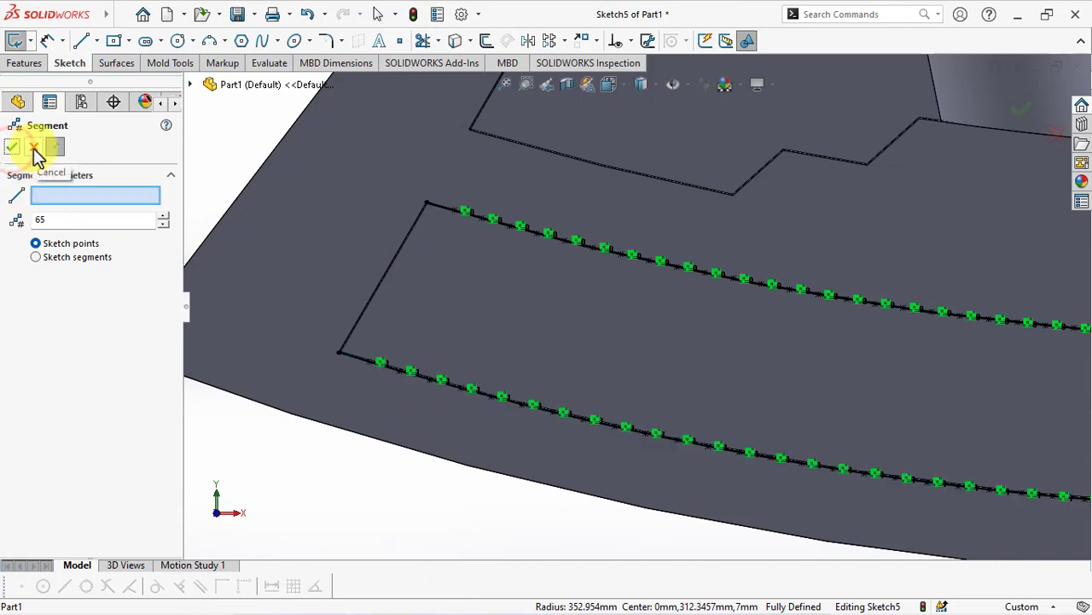
left_click(82, 40)
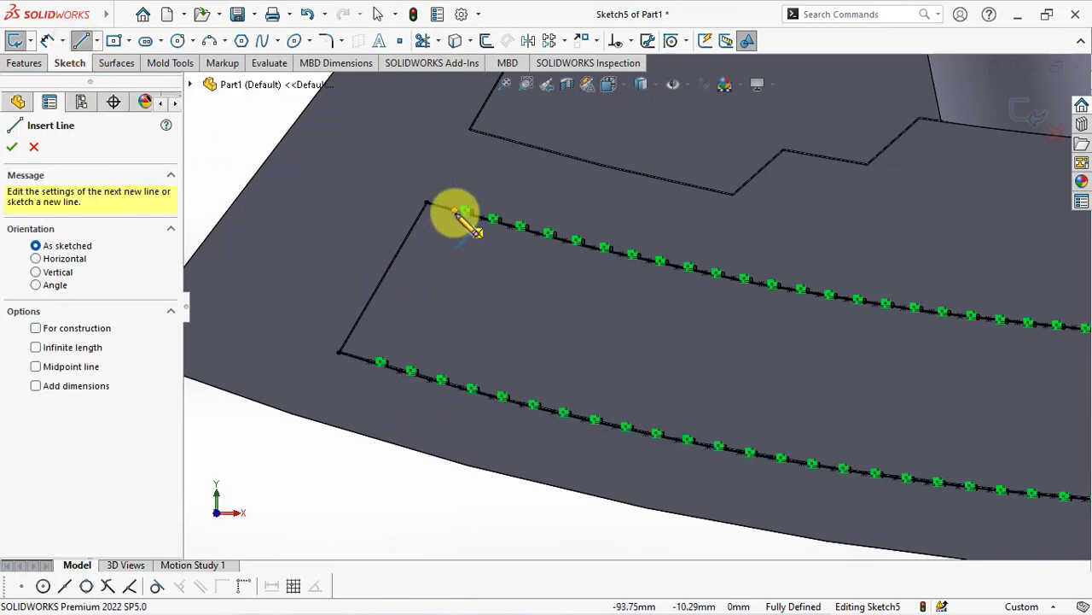
left_click(453, 214)
left_click(369, 362)
left_click(369, 362)
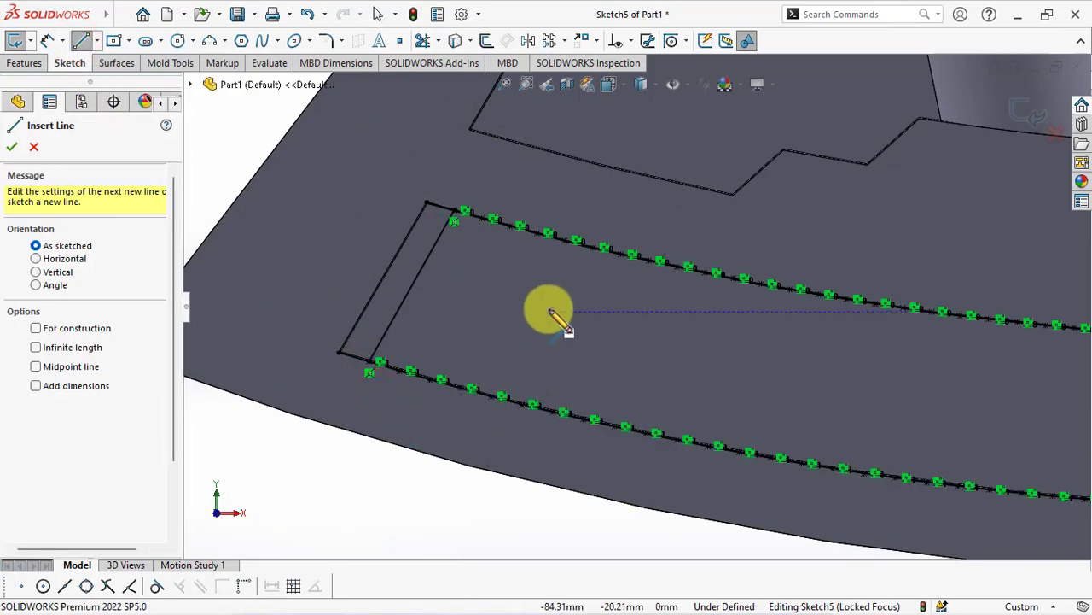
left_click(561, 241)
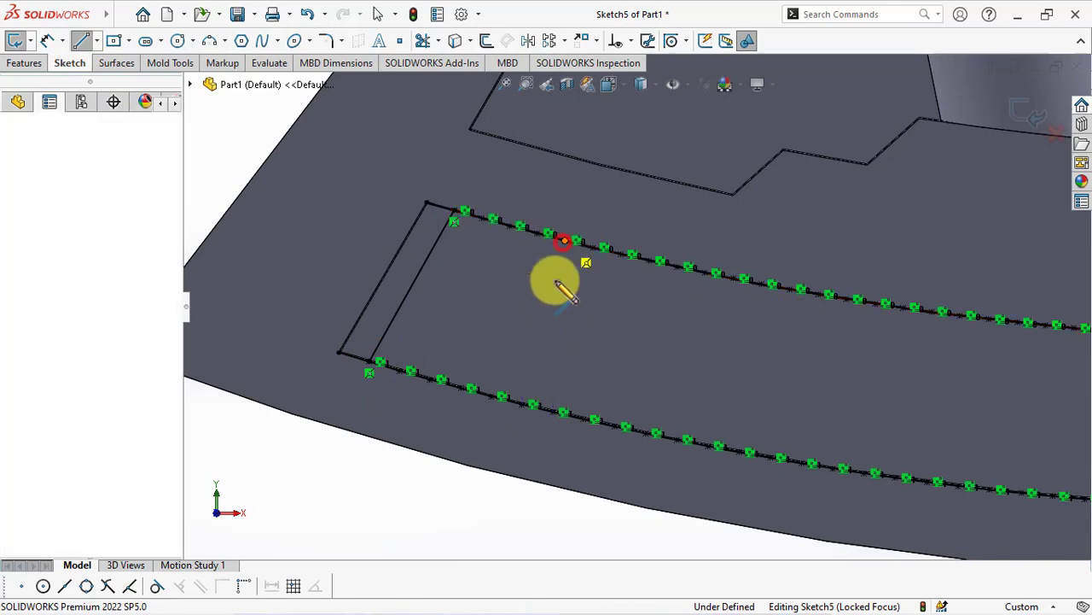
left_click(493, 401)
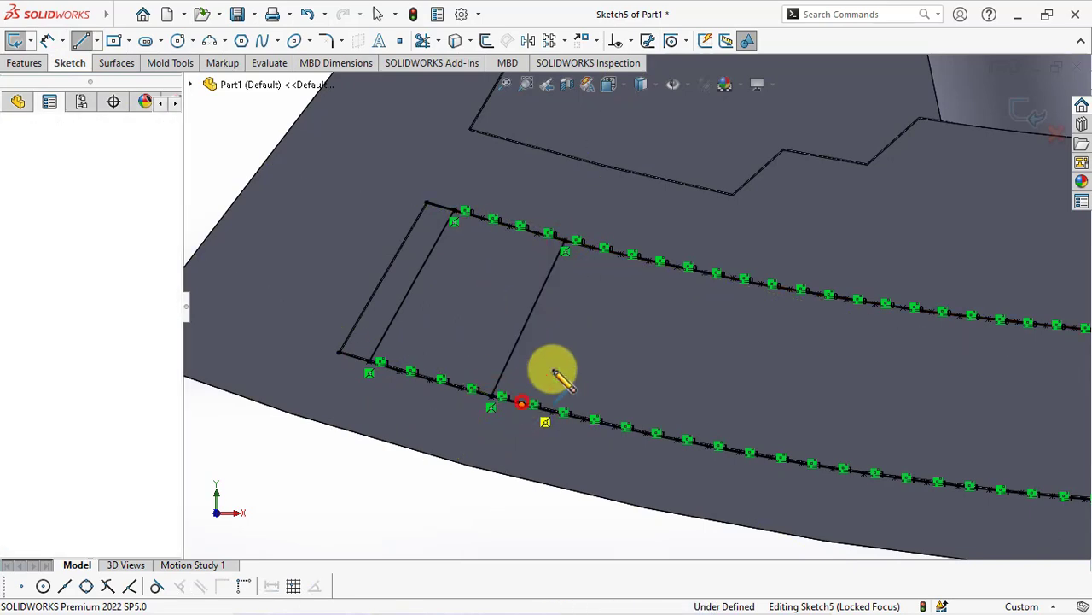
left_click(521, 413)
left_click(595, 249)
left_click(612, 272)
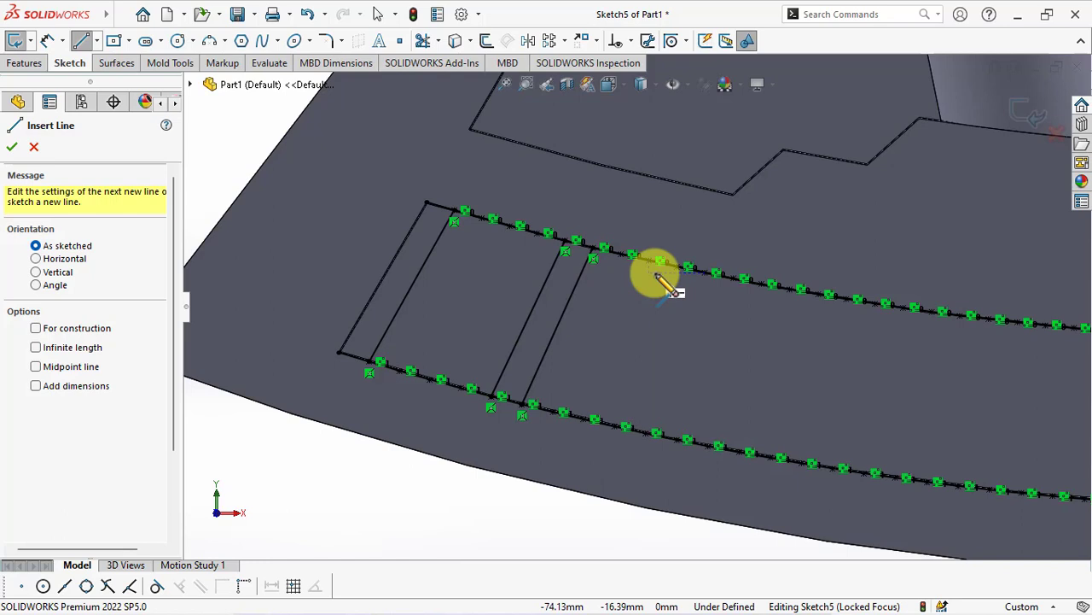
- Draw three more pairs of cross lines and a single rib line further along the strip
left_click(705, 275)
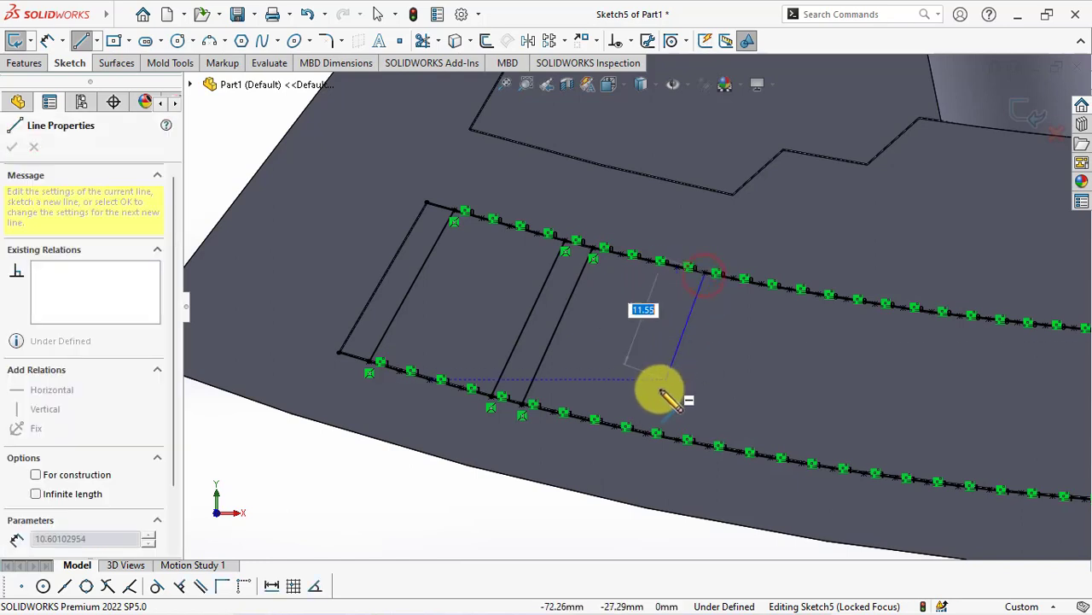
left_click(647, 434)
left_click(678, 441)
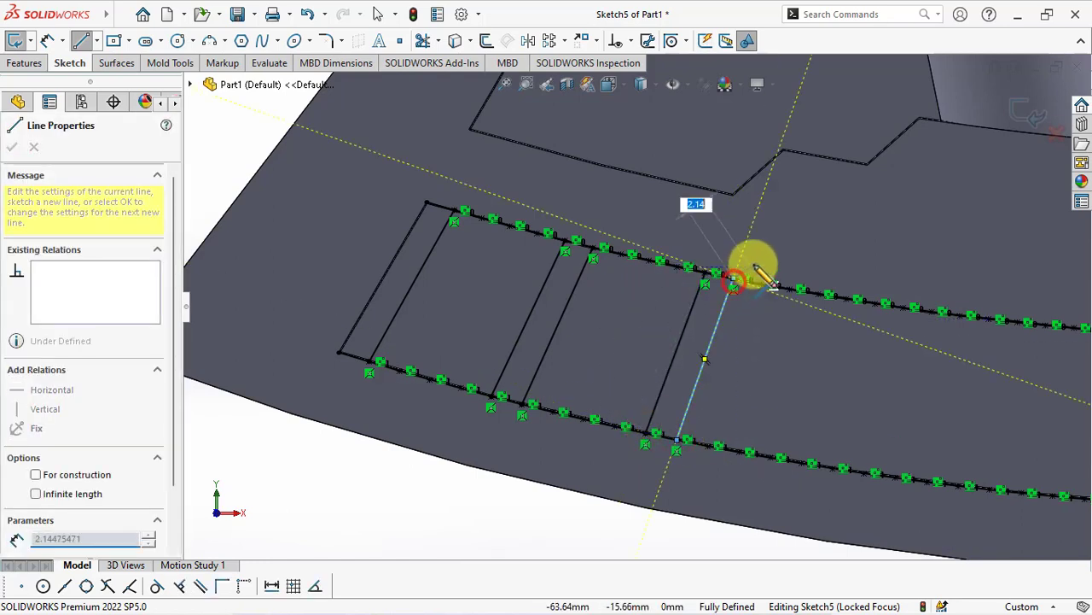
left_click(729, 278)
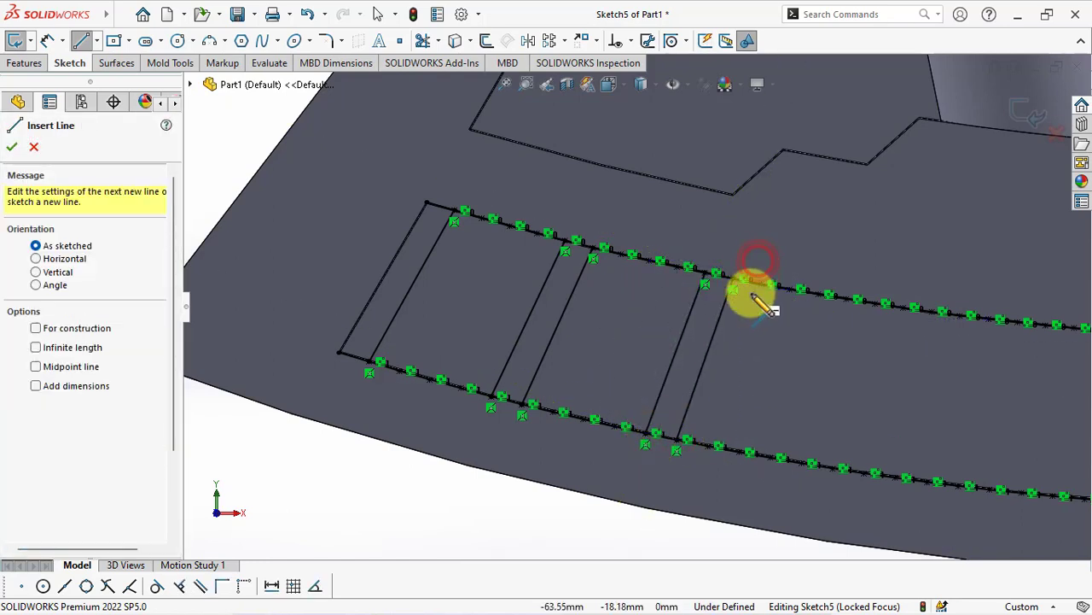
left_click(845, 302)
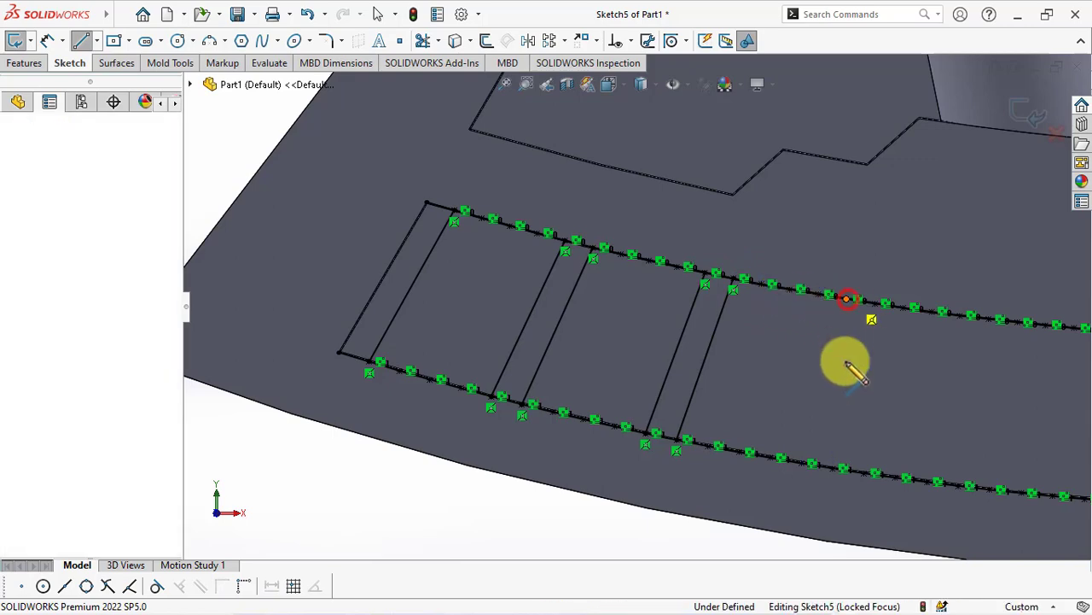
left_click(822, 465)
left_click(832, 469)
left_click(875, 307)
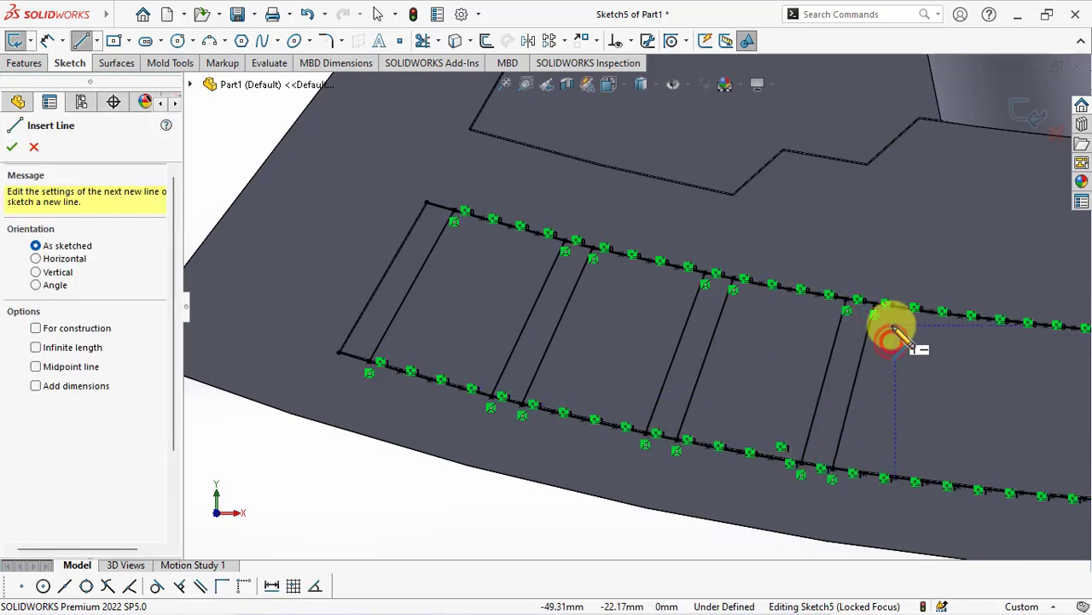
left_click(988, 320)
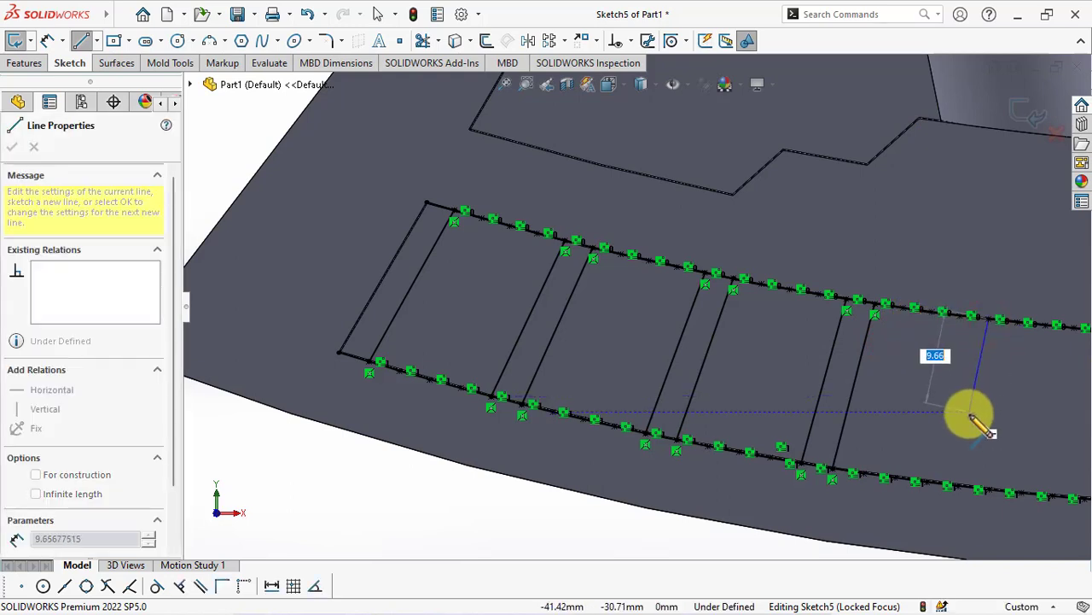
double_click(973, 478)
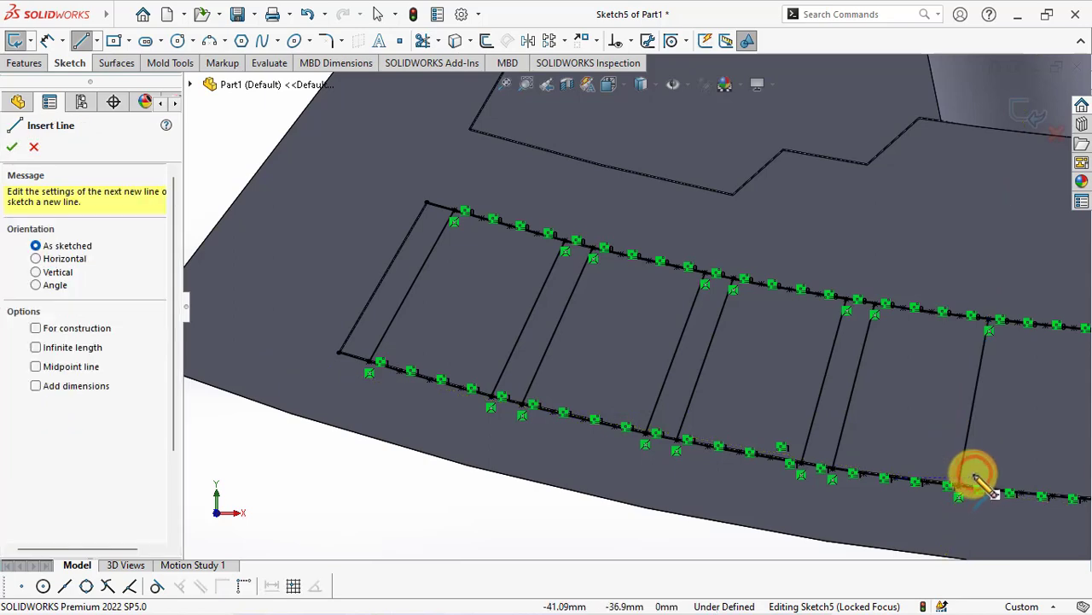
- On the next stretch of the strip, add a rib line and a paired cross line
mouse_move(981, 482)
middle_mouse_down("ctrl")
mouse_move(638, 432)
mouse_move(423, 435)
middle_mouse_up("ctrl")
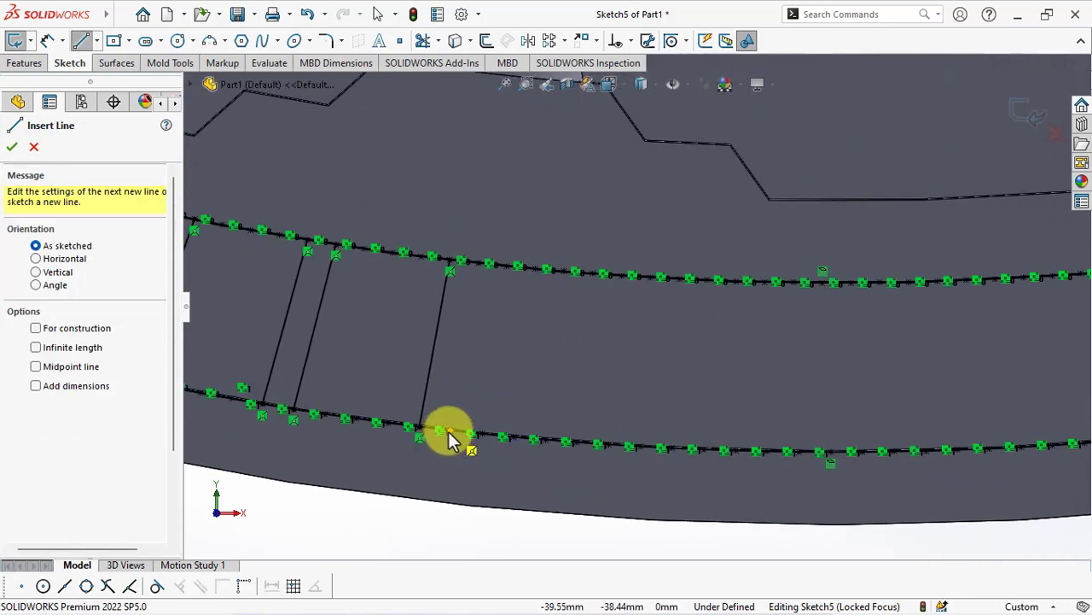
left_click(450, 437)
double_click(478, 271)
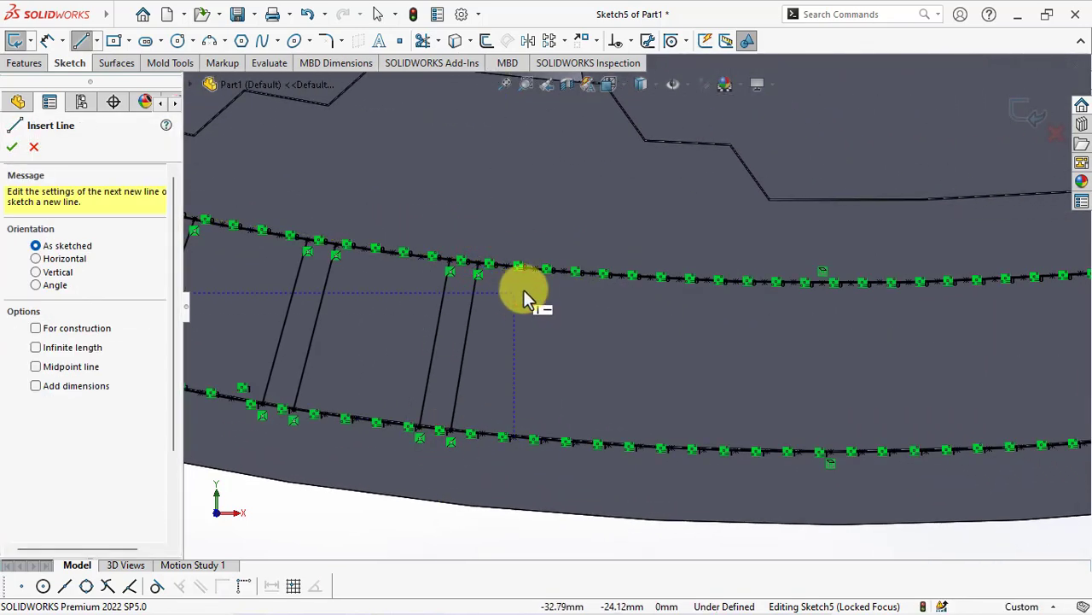
left_click(591, 274)
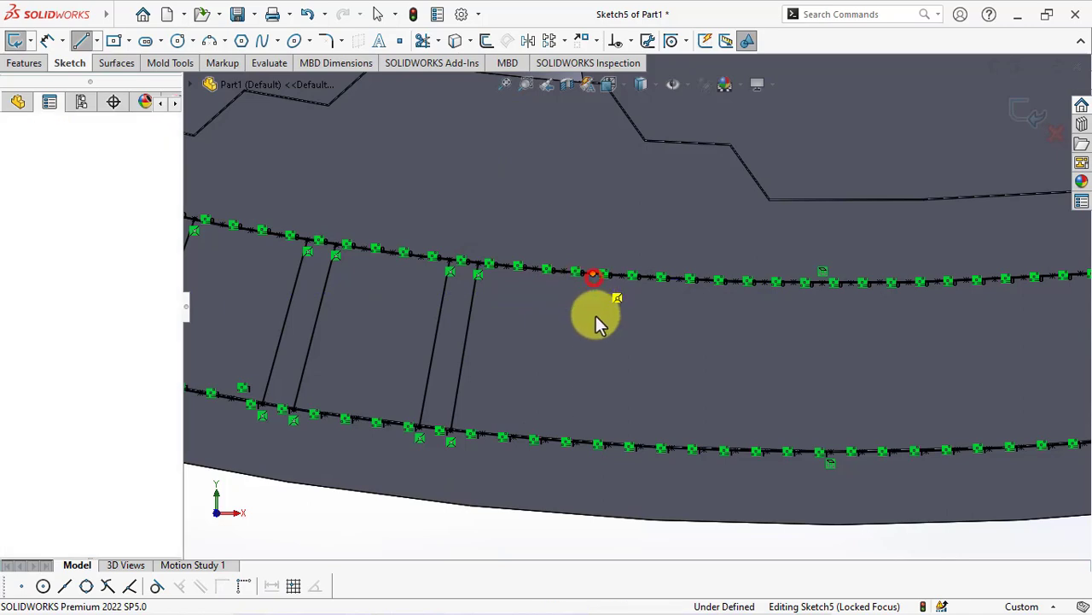
double_click(579, 445)
left_click(609, 445)
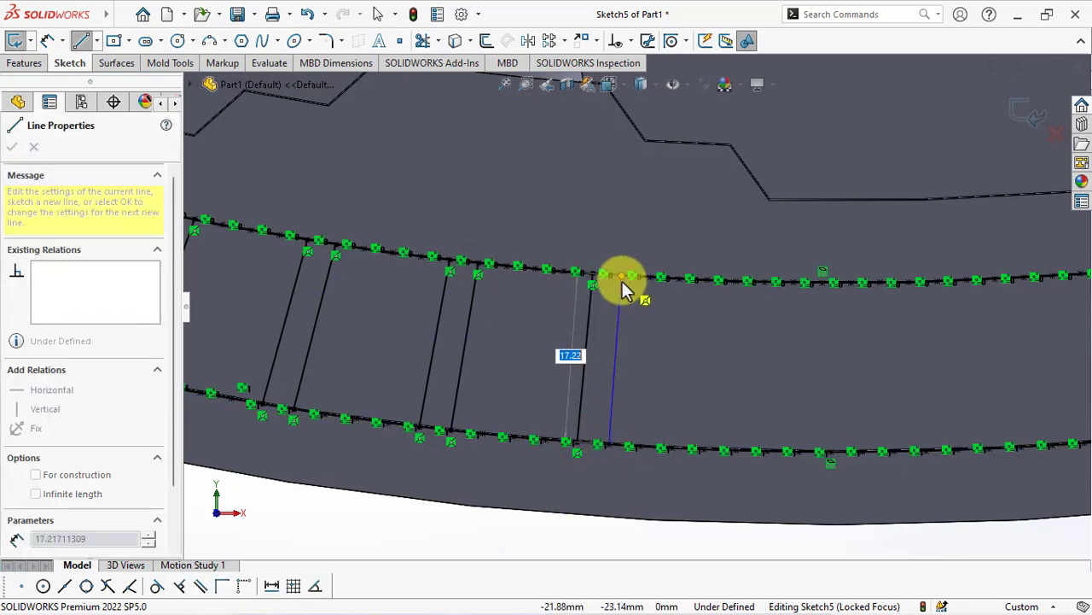
double_click(621, 275)
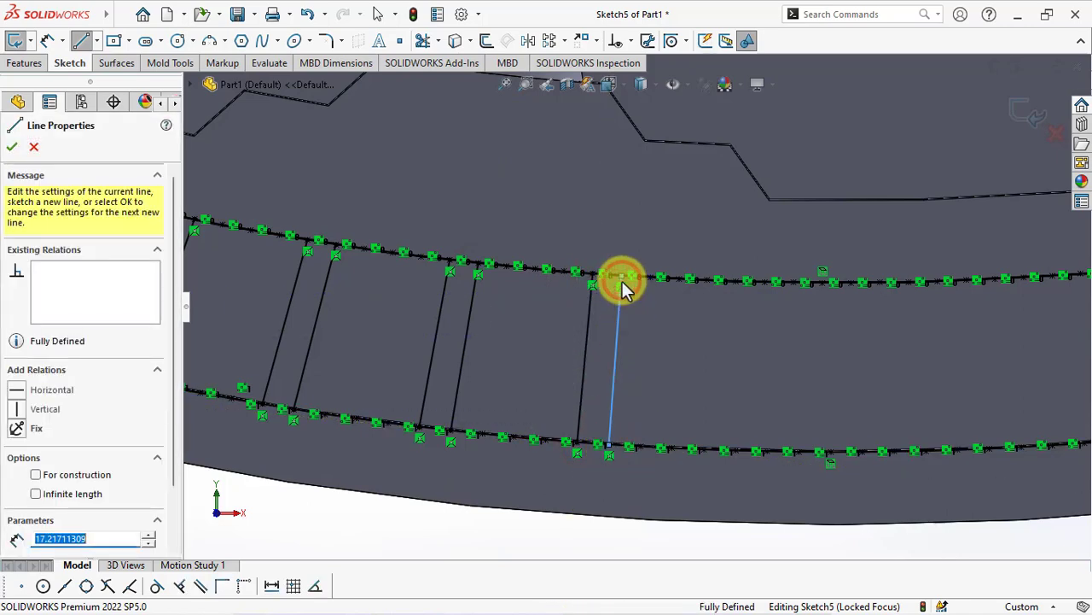
- Add two more pairs of cross lines spanning the upper and lower arcs
left_click(737, 281)
double_click(735, 449)
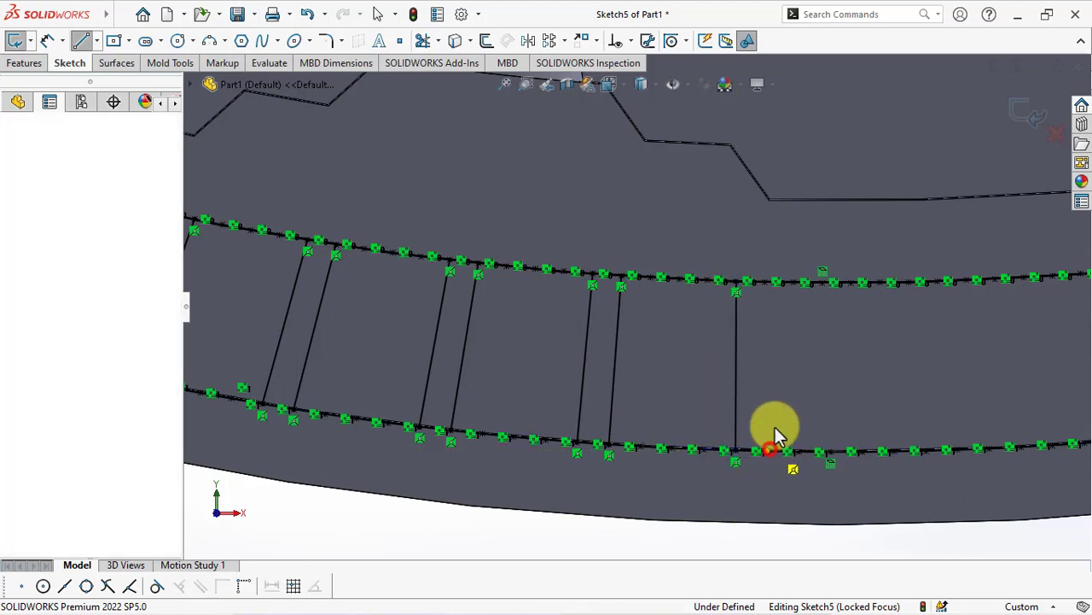
left_click(767, 450)
double_click(765, 290)
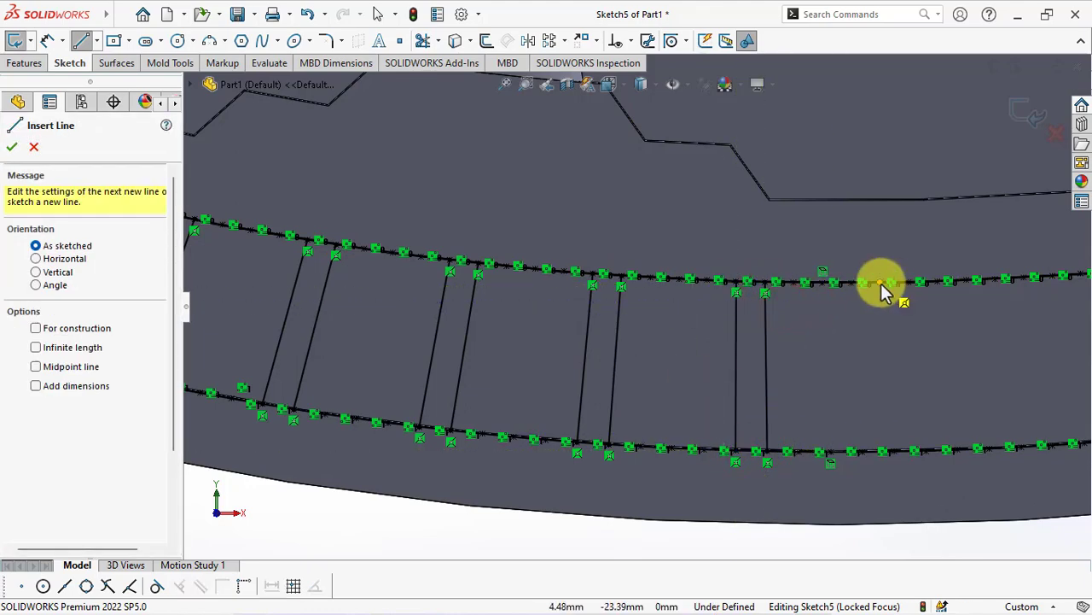
left_click(881, 283)
double_click(894, 451)
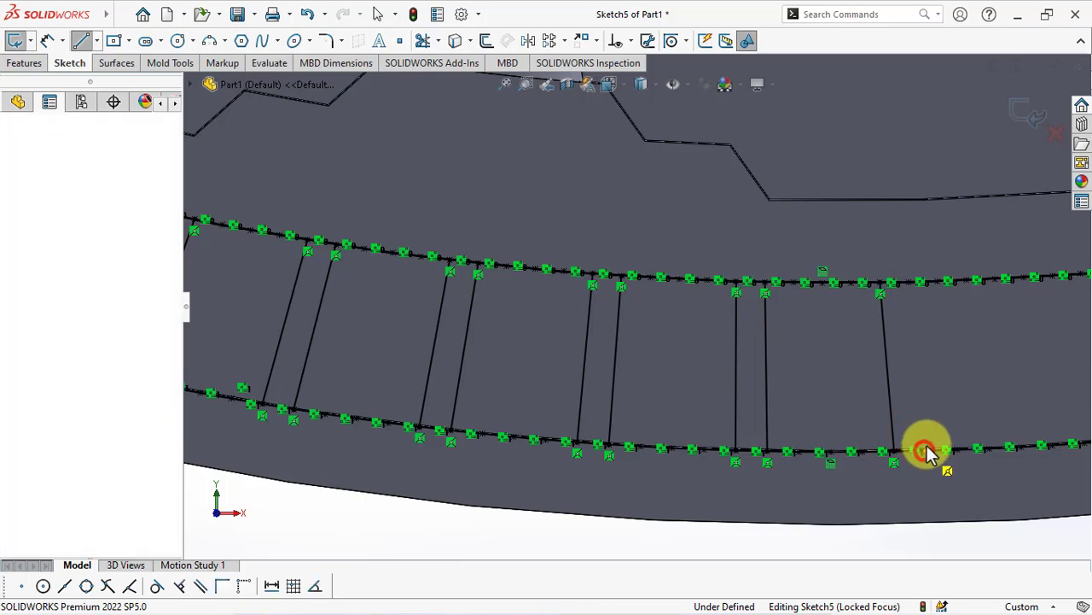
left_click(928, 453)
double_click(907, 288)
- Continue the cross lines between the two curves along the following stretch of the strip
mouse_move(968, 356)
middle_mouse_down("ctrl")
mouse_move(848, 391)
mouse_move(564, 372)
middle_mouse_up("ctrl")
left_click(606, 286)
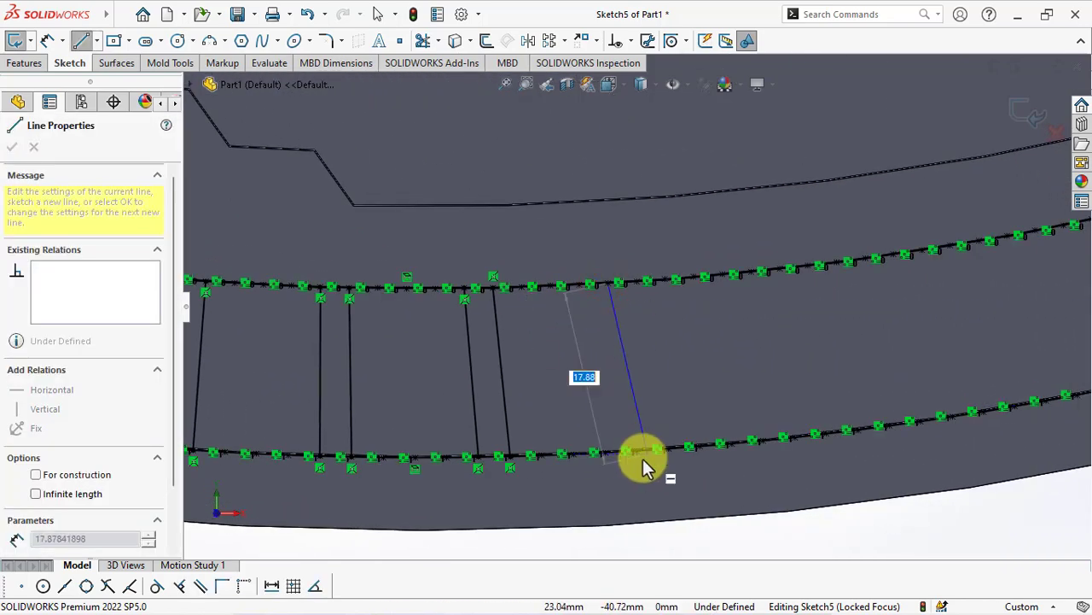
double_click(636, 451)
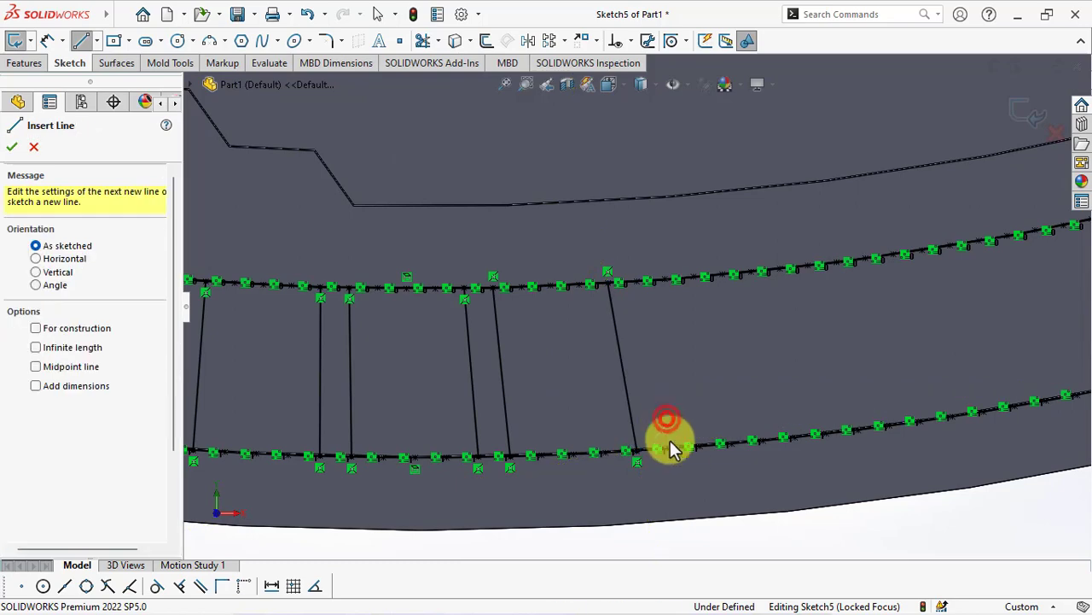
double_click(636, 273)
mouse_move(751, 275)
left_mouse_down()
mouse_move(801, 429)
mouse_move(815, 418)
mouse_move(786, 281)
left_mouse_up()
left_click(830, 295)
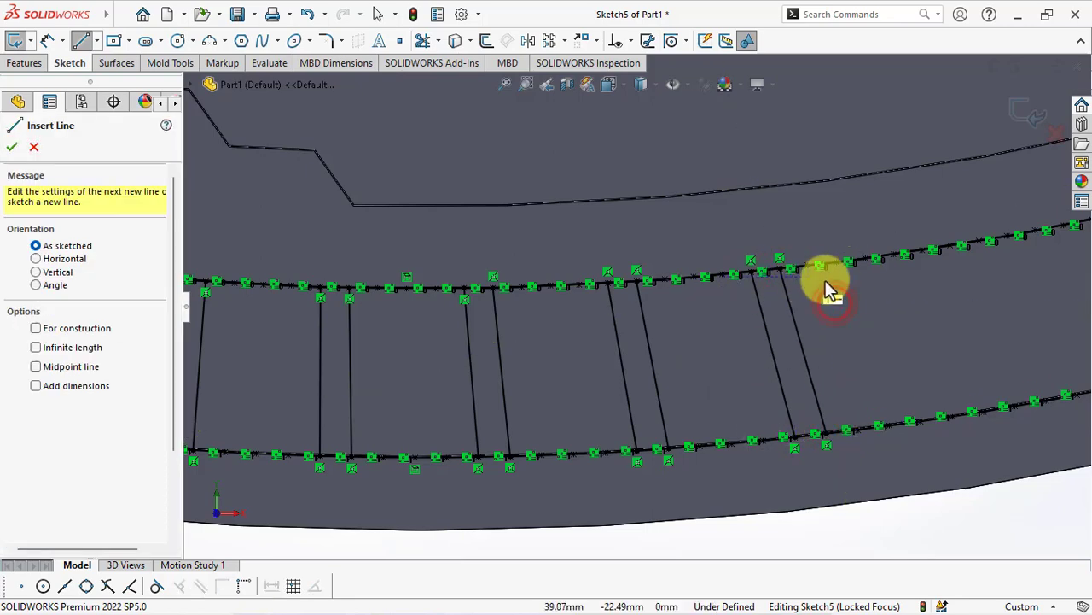
left_click_drag(895, 257, 952, 416)
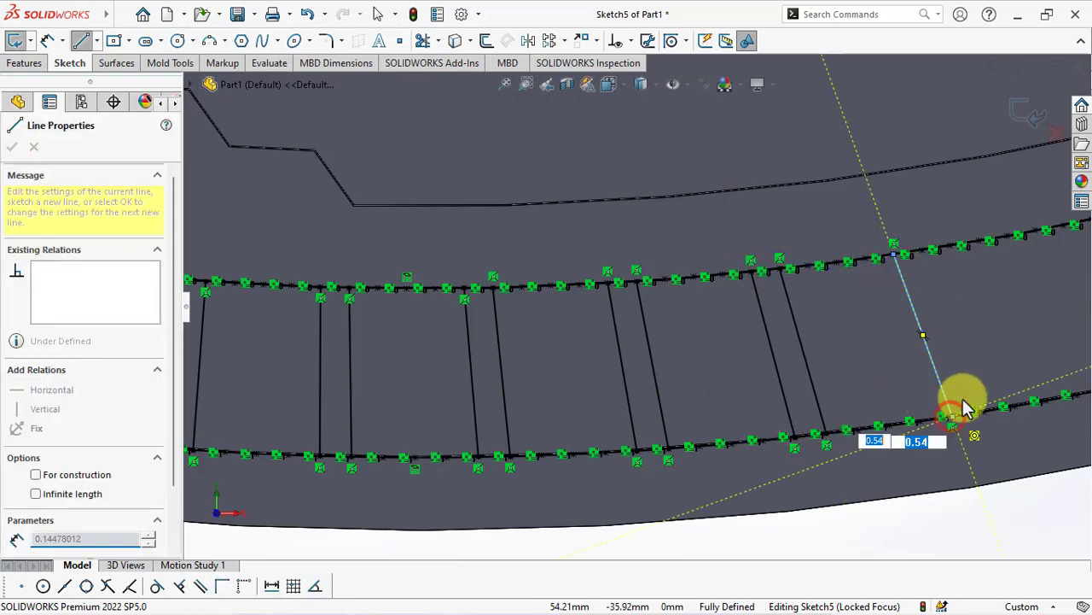
left_click(964, 399)
- Draw the final cross lines near the strip's end and exit the Line tool
scroll(682, 437, "down", 3)
scroll(554, 459, "up", 4)
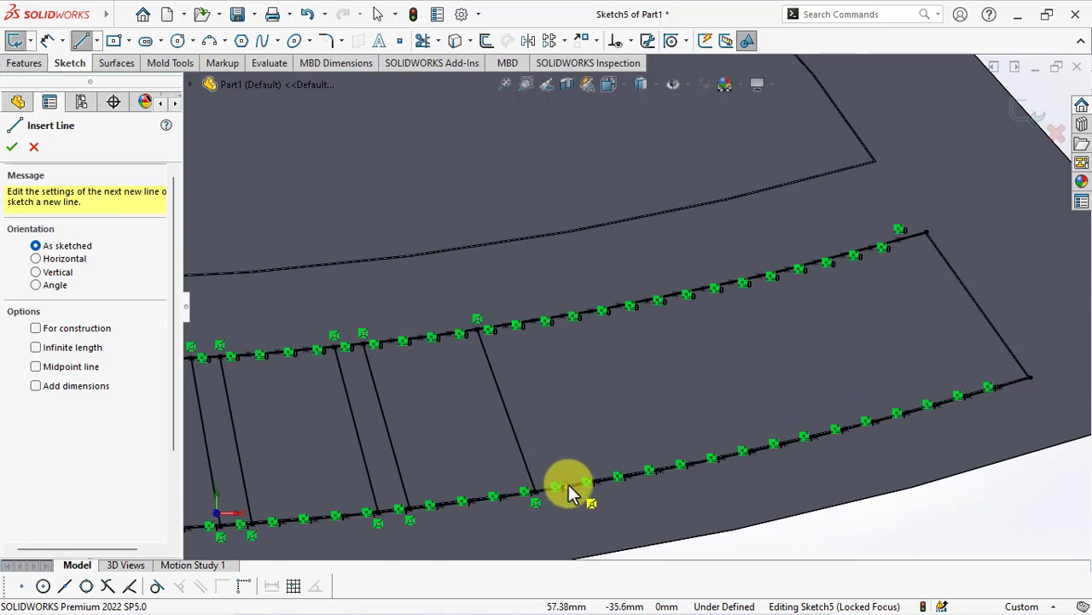
left_click_drag(567, 486, 509, 319)
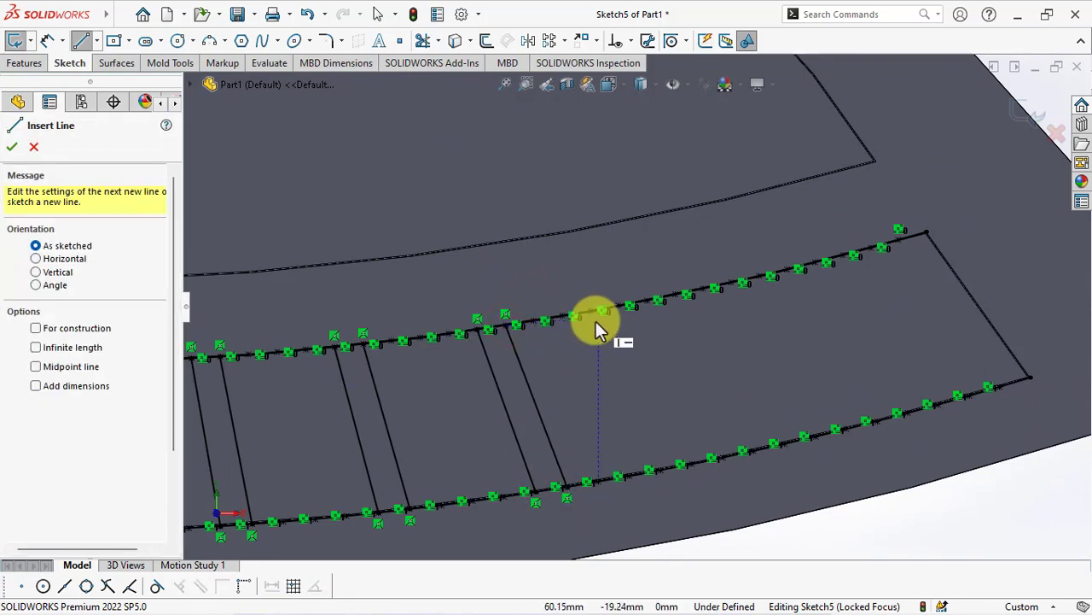
mouse_move(619, 297)
left_mouse_down()
mouse_move(692, 468)
mouse_move(647, 290)
left_mouse_up()
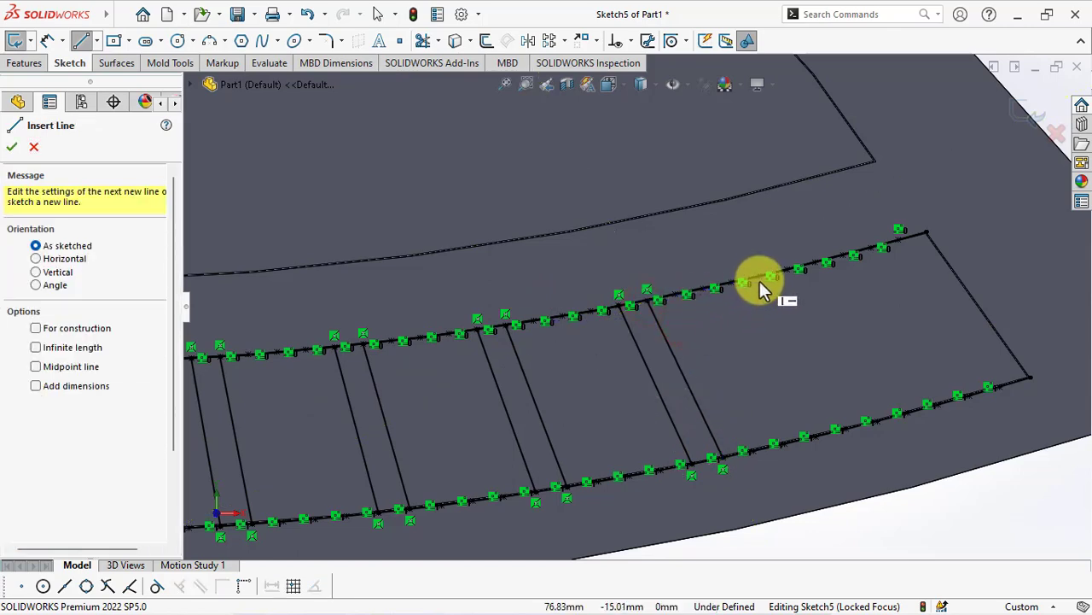
mouse_move(759, 280)
left_mouse_down()
mouse_move(841, 394)
mouse_move(846, 431)
mouse_move(819, 288)
left_mouse_up()
left_click(795, 272)
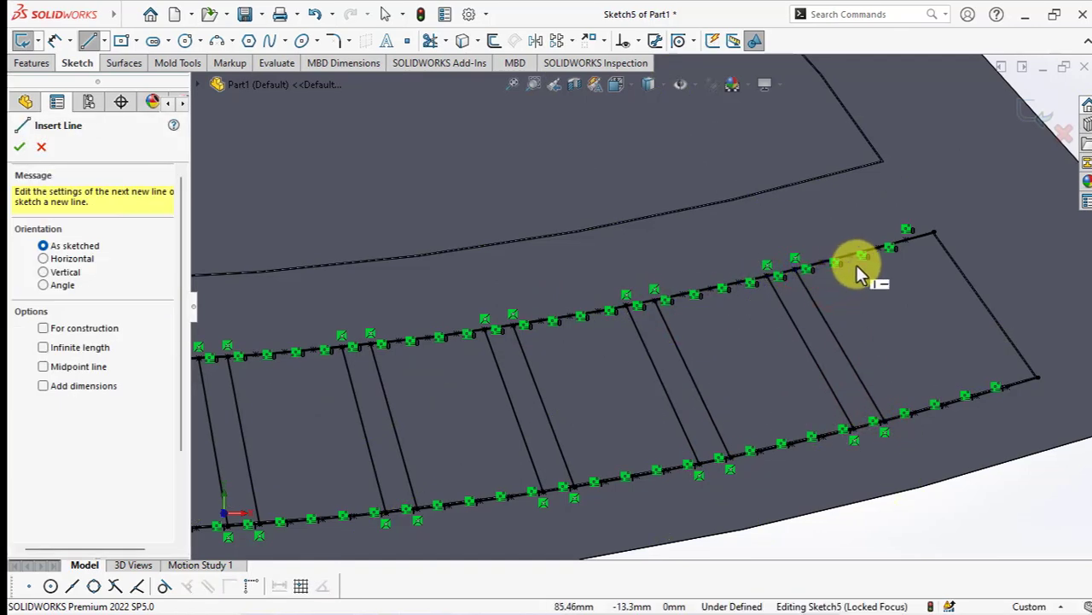
left_click_drag(910, 247, 1000, 393)
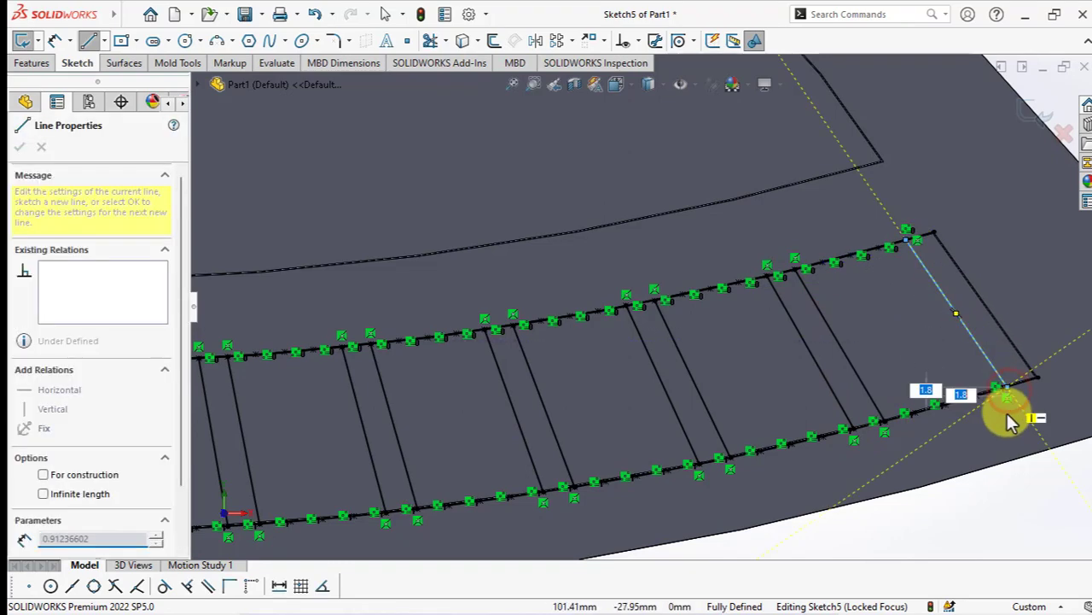
left_click(41, 147)
mouse_move(557, 292)
middle_mouse_down()
mouse_move(853, 349)
mouse_move(354, 359)
mouse_move(347, 325)
middle_mouse_up()
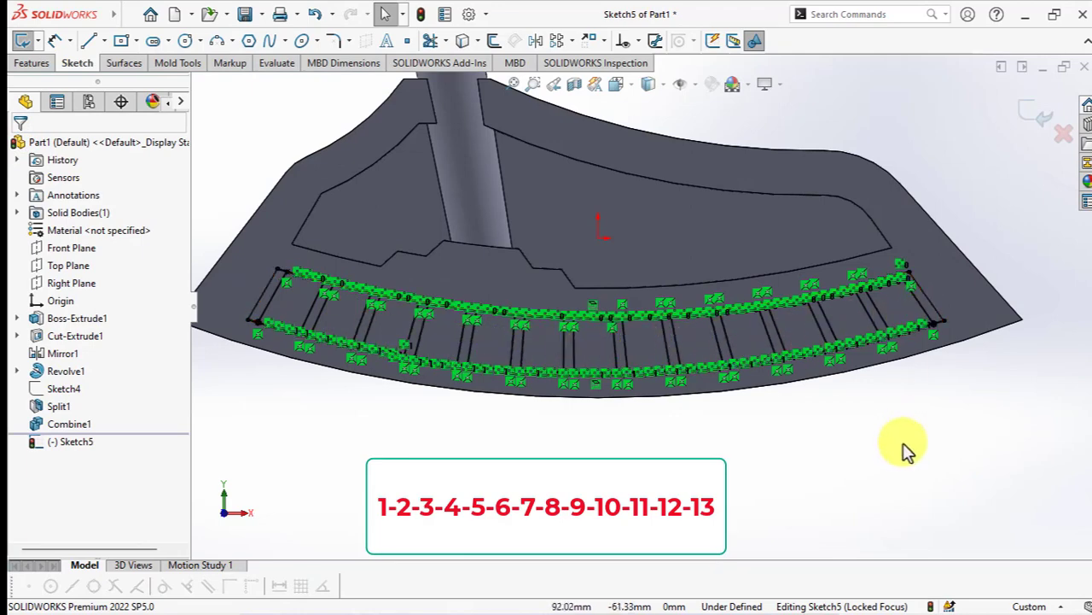
- Start an Extruded Boss/Base on Sketch5 and select the first eight strip cells as contours
left_click(28, 63)
left_click(22, 45)
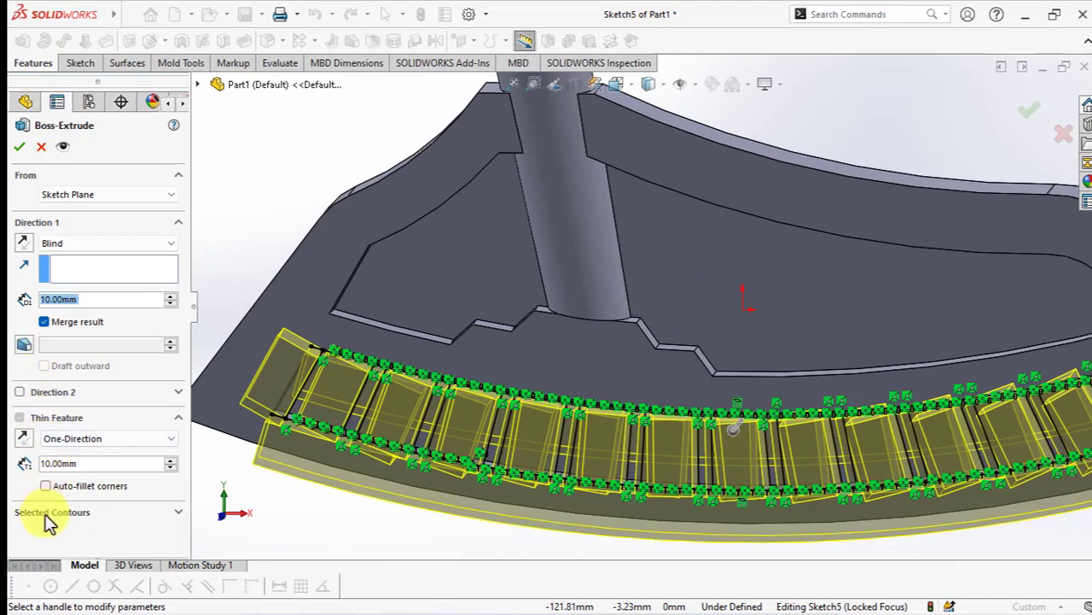
left_click(49, 516)
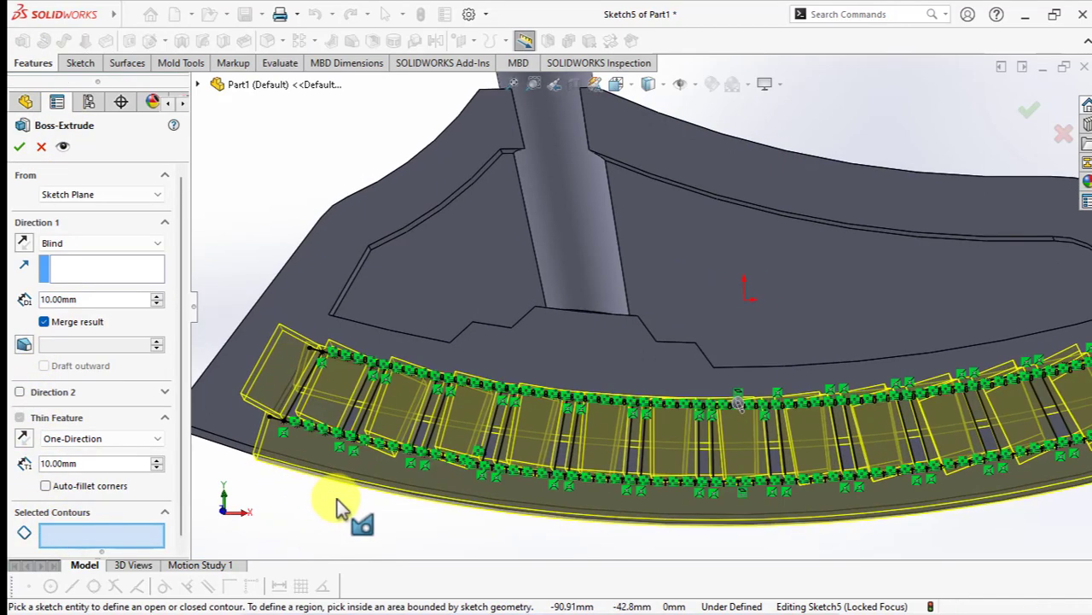
middle_click_drag(288, 490, 349, 369)
left_click(335, 294)
left_click(390, 317)
left_click(464, 346)
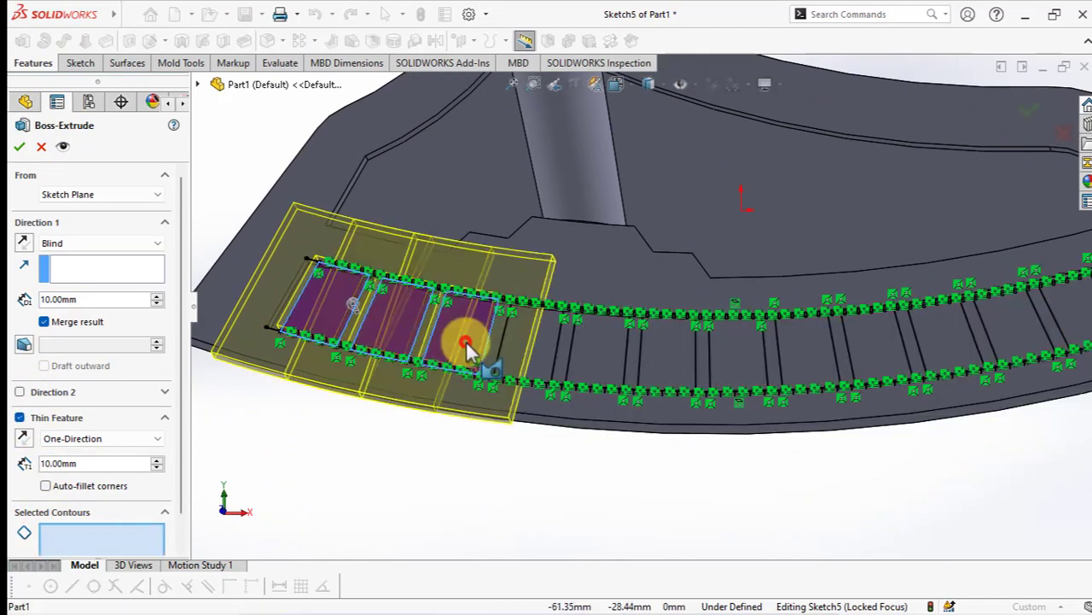
left_click(520, 345)
left_click(611, 353)
left_click(736, 366)
left_click(805, 354)
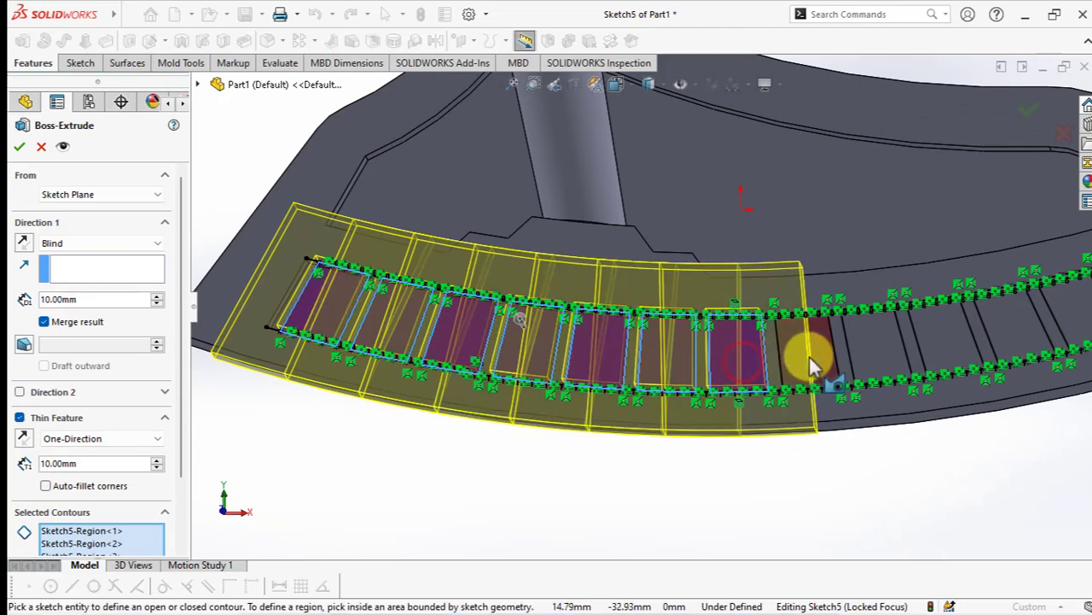
left_click(868, 353)
- Add three more cells further along the strip to the extrude contours
middle_click_drag(868, 354, 665, 369, "ctrl")
left_click(746, 357)
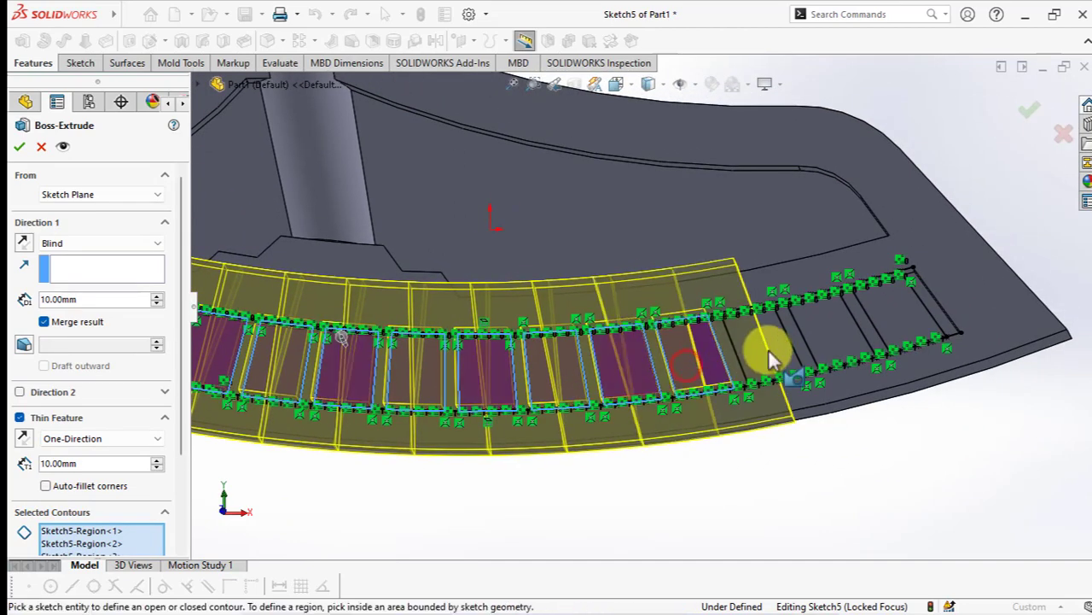
left_click(815, 337)
left_click(892, 329)
scroll(500, 312, "up", 5)
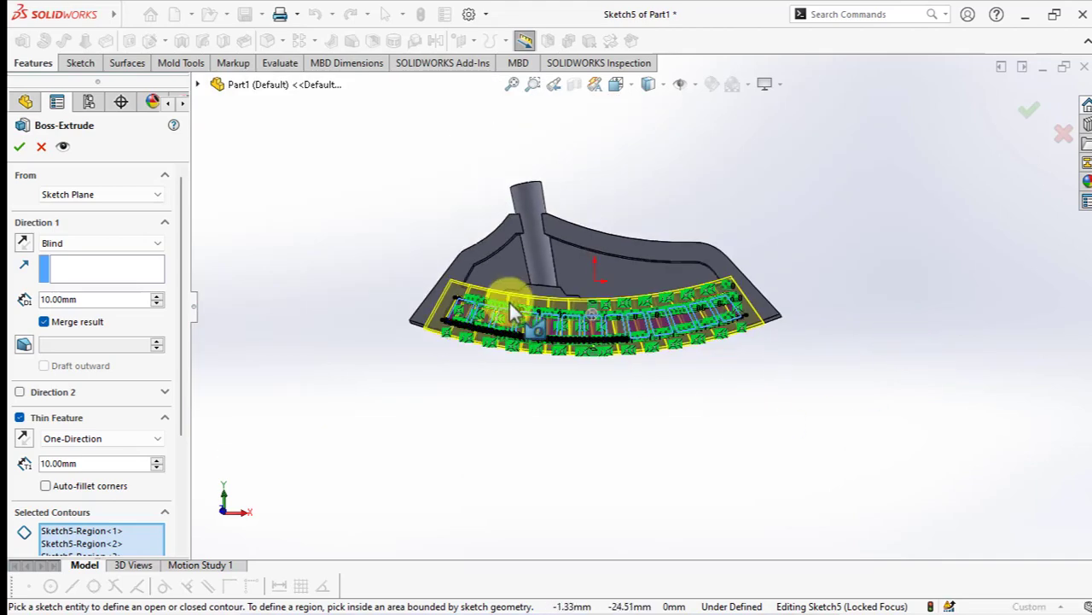
mouse_move(500, 313)
middle_mouse_down()
mouse_move(519, 356)
mouse_move(229, 468)
middle_mouse_up()
- Turn off Thin Feature and start the extrude from a reversed 0.70mm offset
left_click(19, 418)
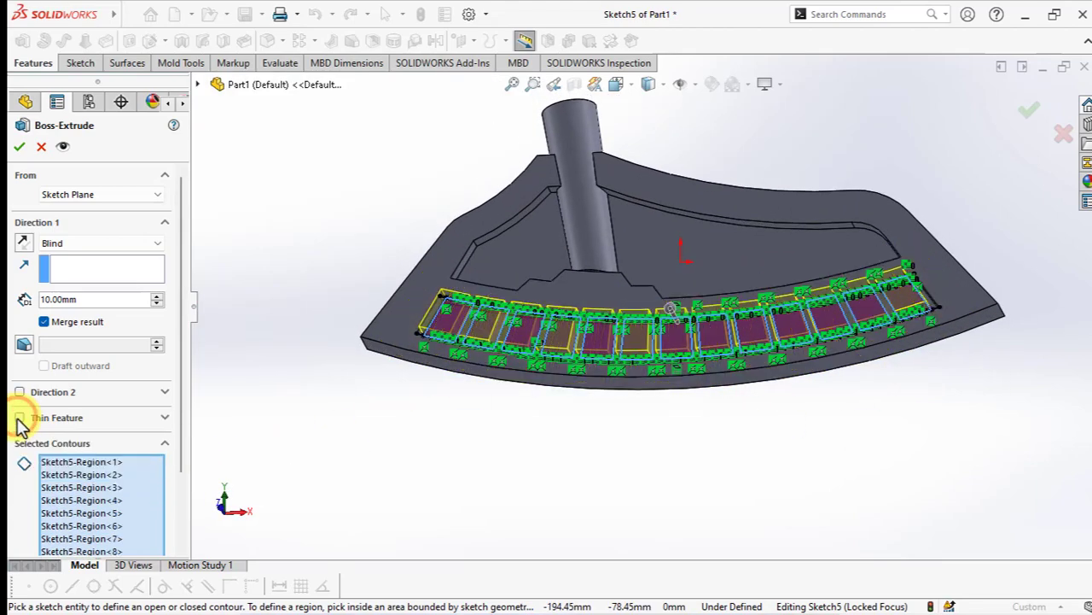
scroll(527, 309, "down", 2)
scroll(526, 309, "down", 3)
left_click(85, 195)
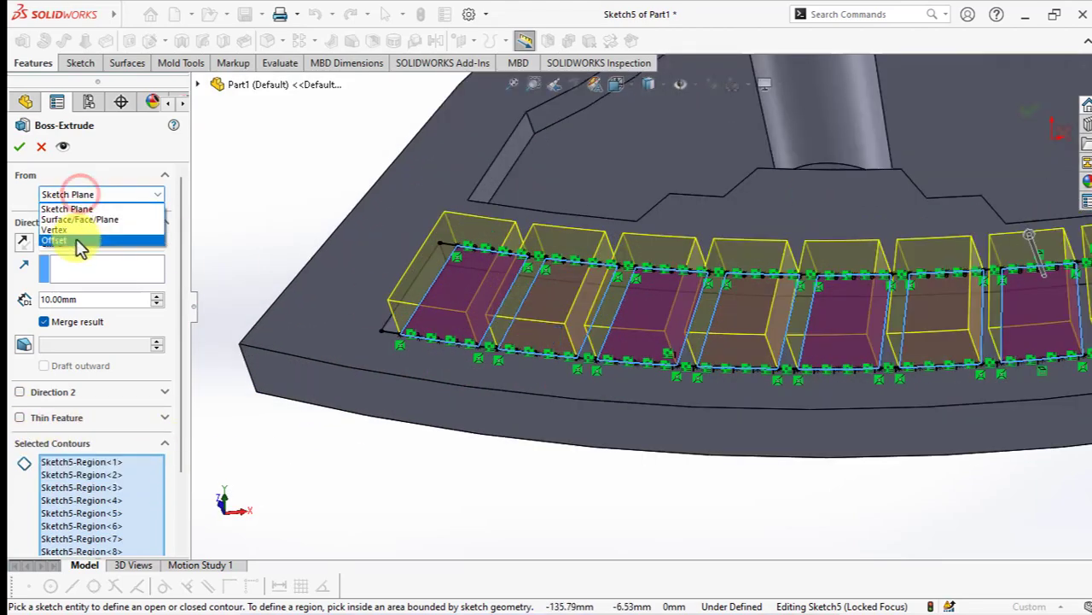
left_click(72, 238)
type("0.7")
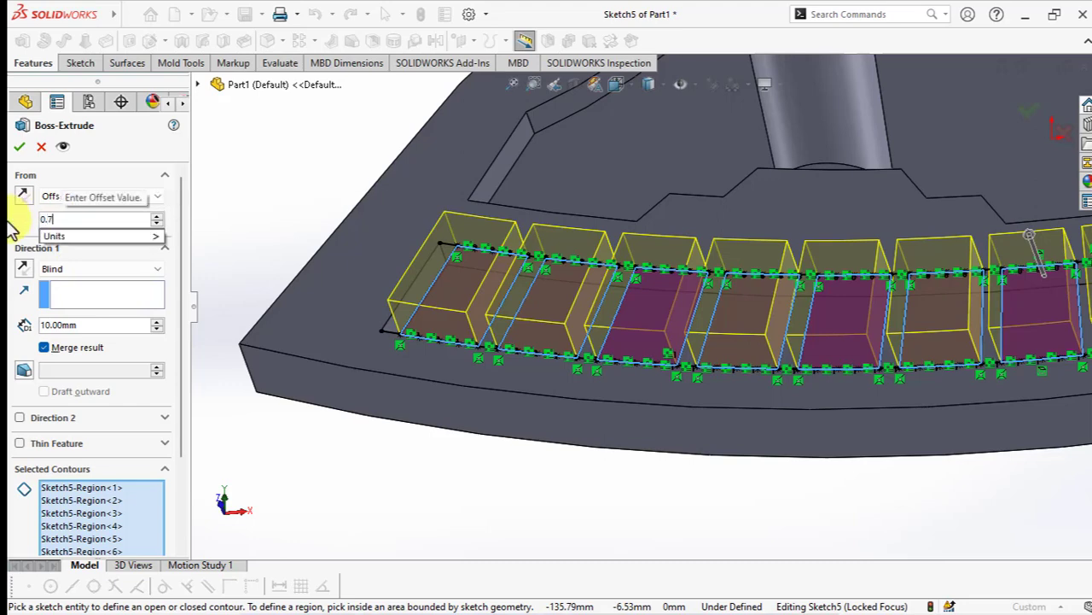
key("Return")
left_click(25, 196)
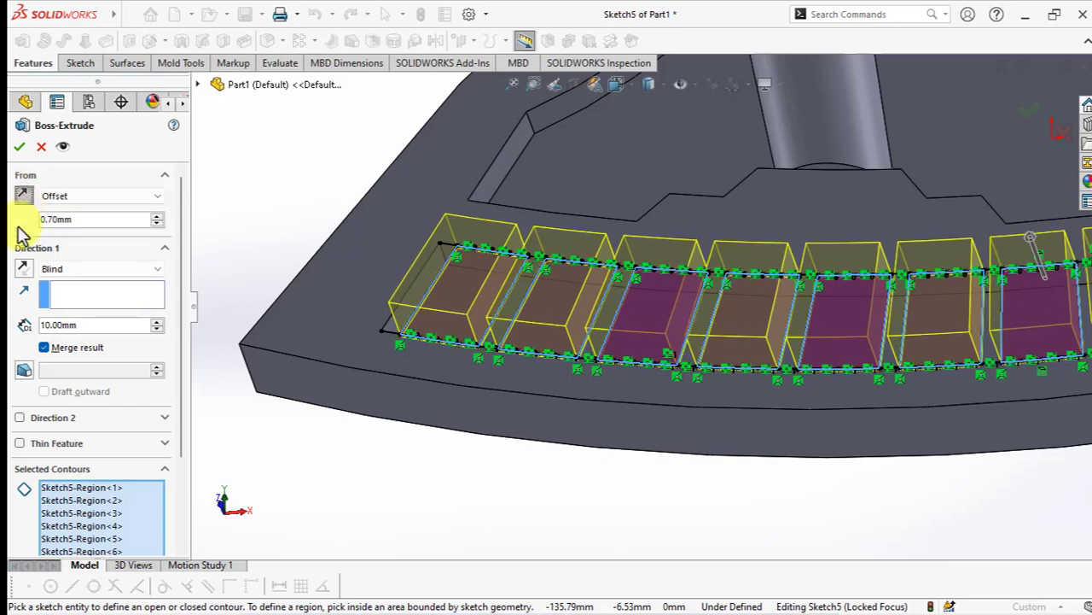
- End the extrude Up To Surface on the chosen face with 1° outward draft
left_click(59, 270)
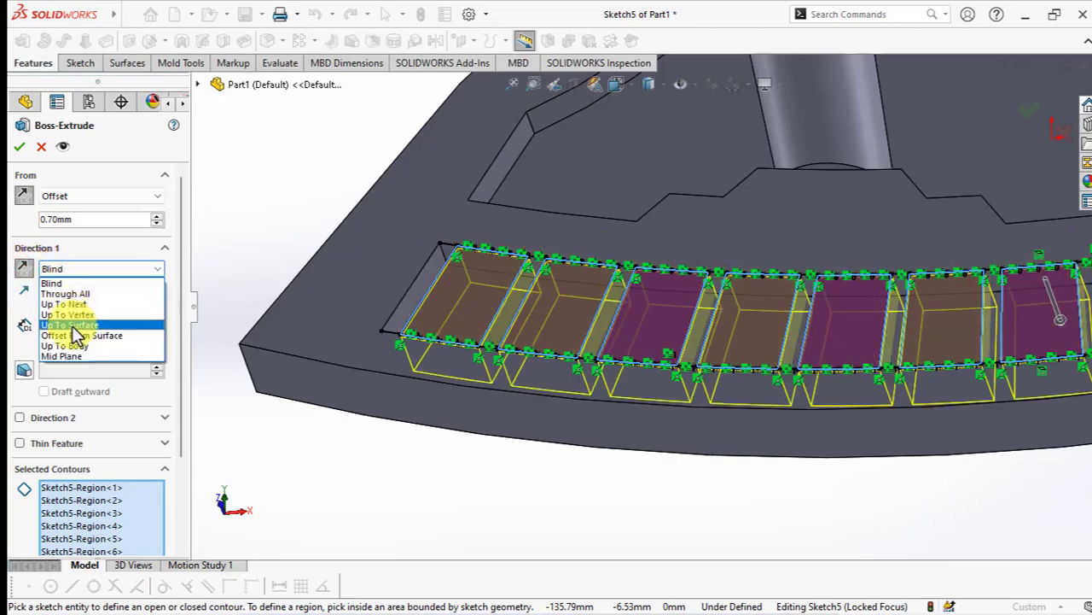
left_click(137, 332)
middle_click_drag(297, 375, 456, 390)
left_click(505, 335)
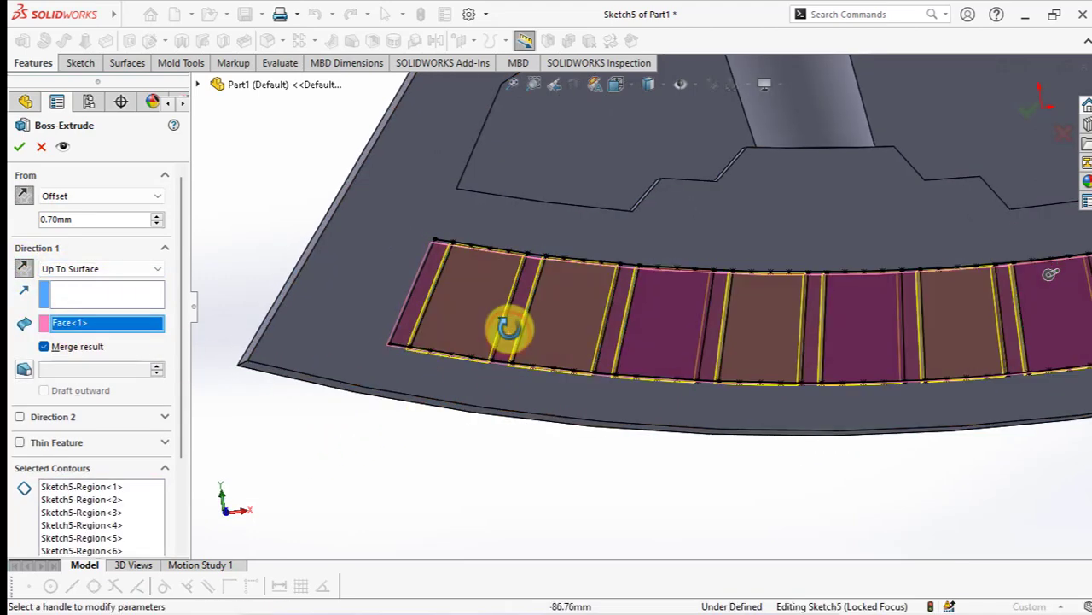
mouse_move(507, 325)
middle_mouse_down()
mouse_move(537, 271)
mouse_move(500, 285)
middle_mouse_up()
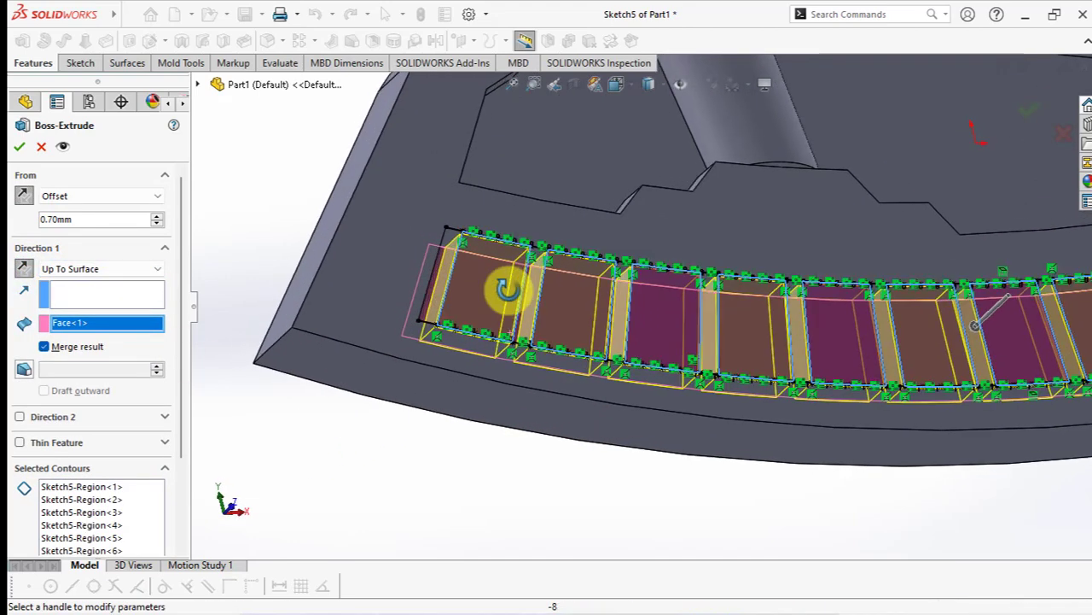
left_click(22, 369)
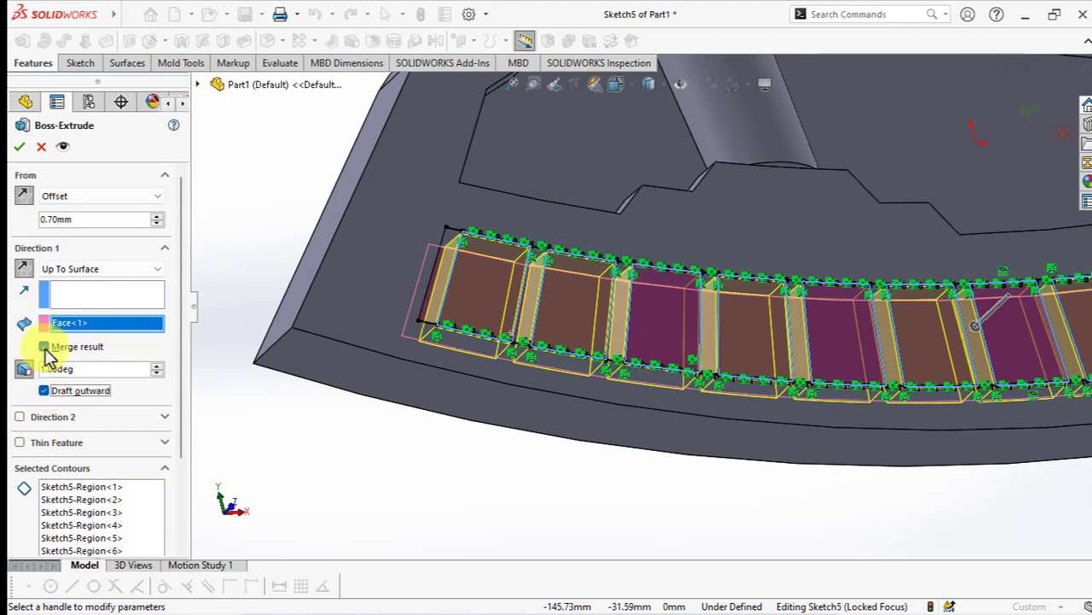
- Mirror Boss-Extrude2 across the Front Plane as Mirror2
scroll(312, 253, "down", 3)
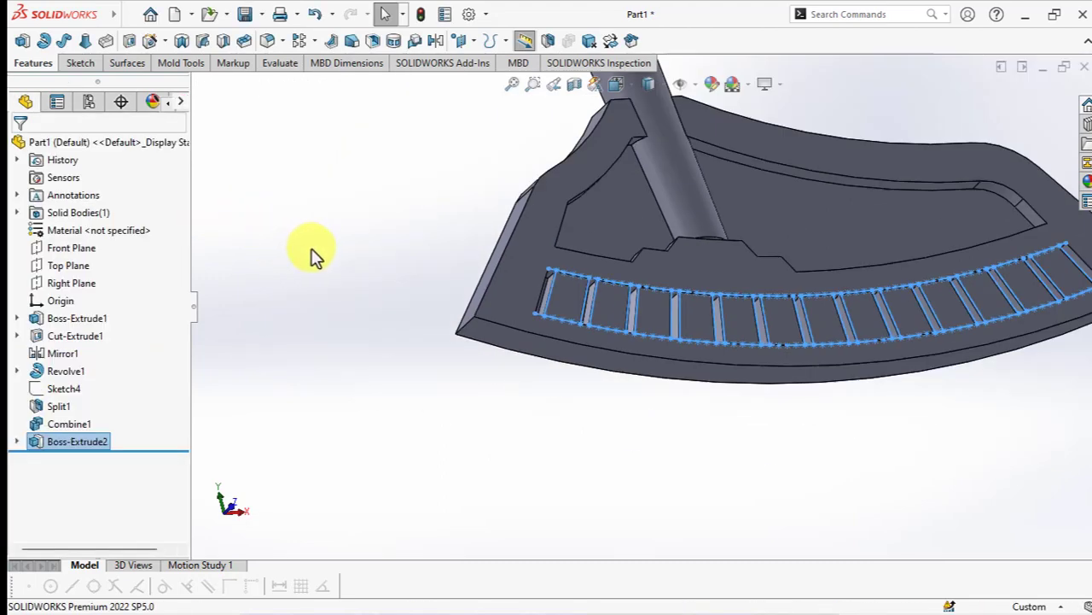
scroll(378, 281, "down", 2)
scroll(625, 301, "up", 5)
middle_click_drag(625, 299, 567, 419)
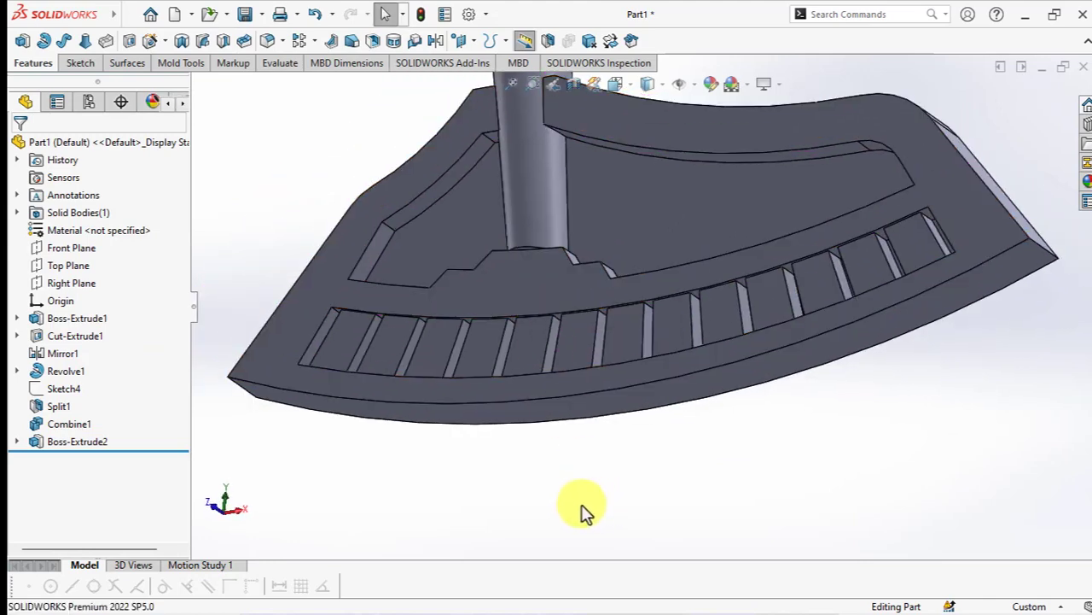
left_click(62, 250)
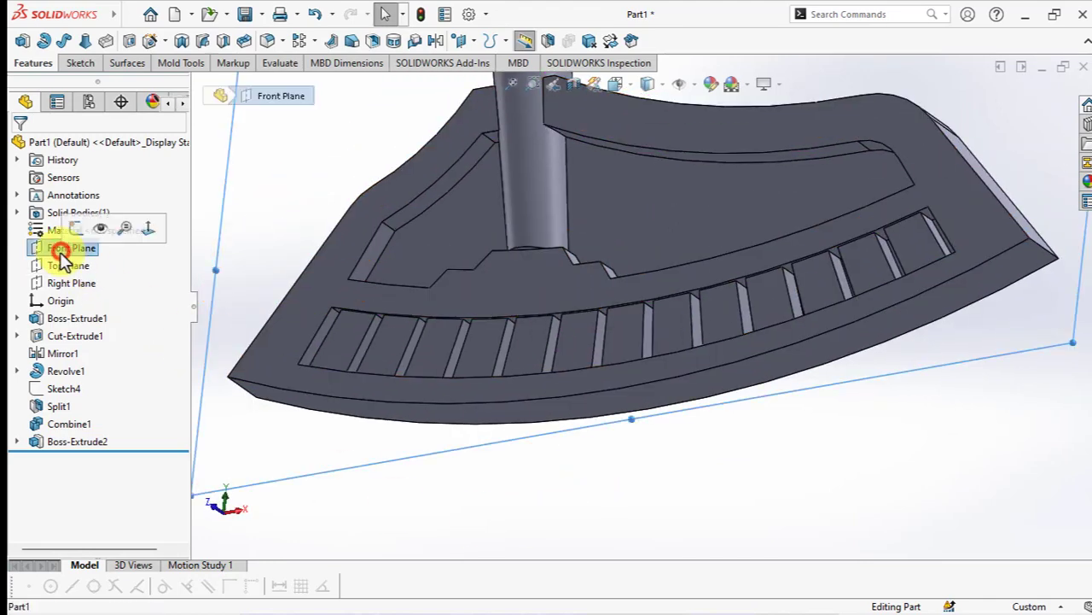
left_click(437, 40)
left_click(350, 335)
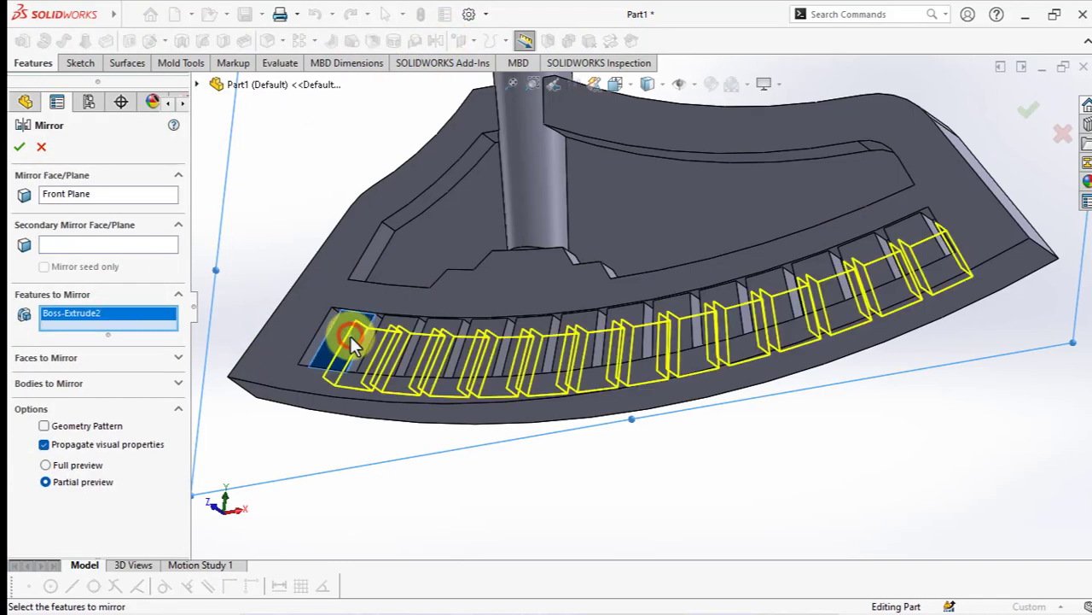
mouse_move(350, 335)
middle_mouse_down()
mouse_move(463, 305)
mouse_move(516, 243)
mouse_move(558, 302)
middle_mouse_up()
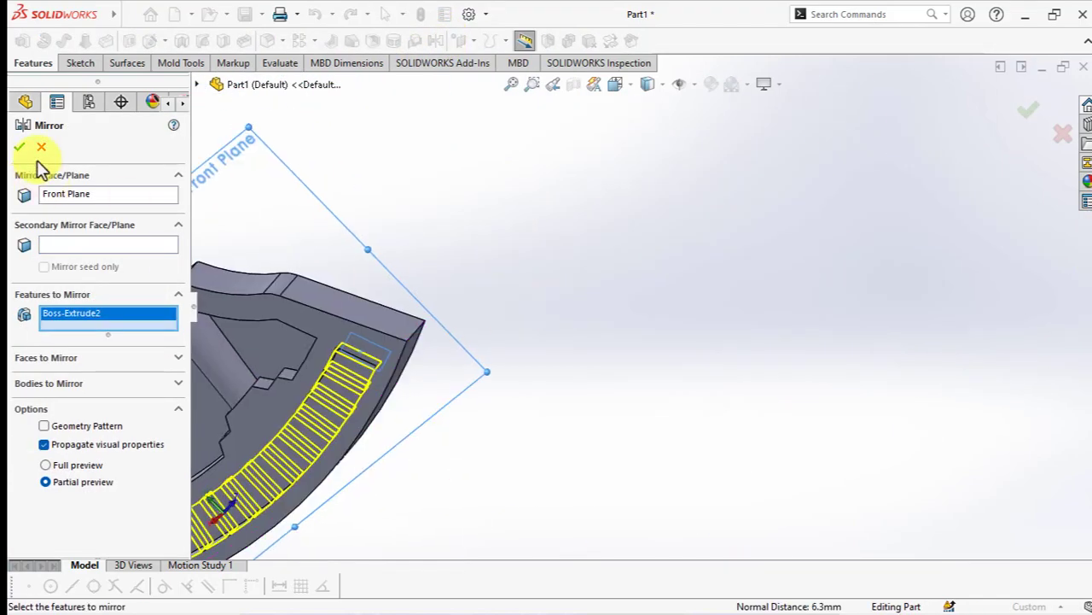
middle_click_drag(430, 283, 507, 420)
scroll(427, 485, "down", 3)
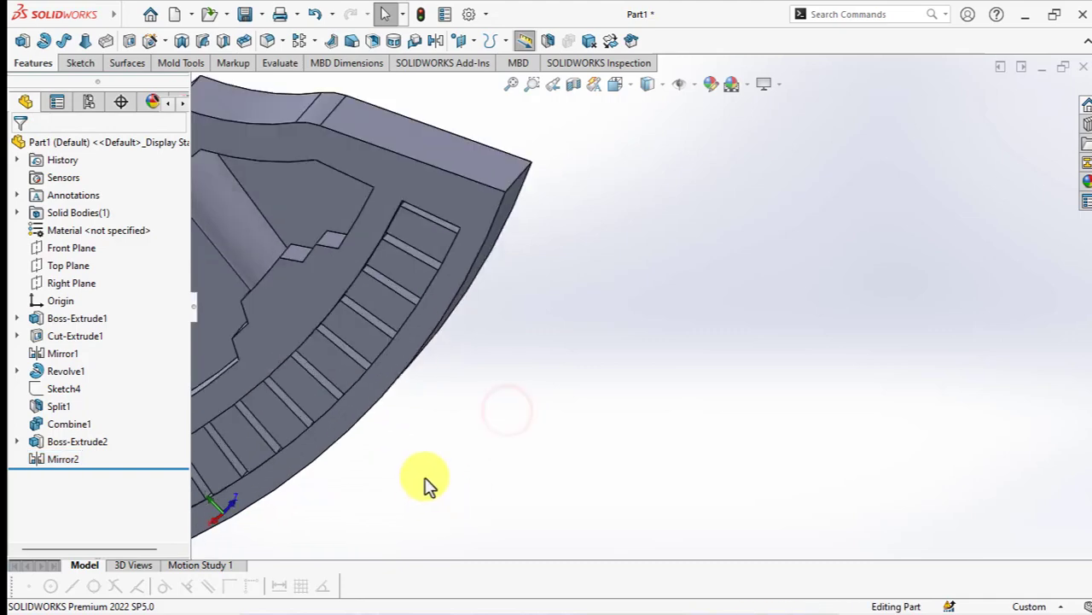
scroll(510, 472, "down", 2)
scroll(509, 472, "up", 3)
- Fillet two inner rim edges with a 1 mm radius to create Fillet1
left_click(267, 45)
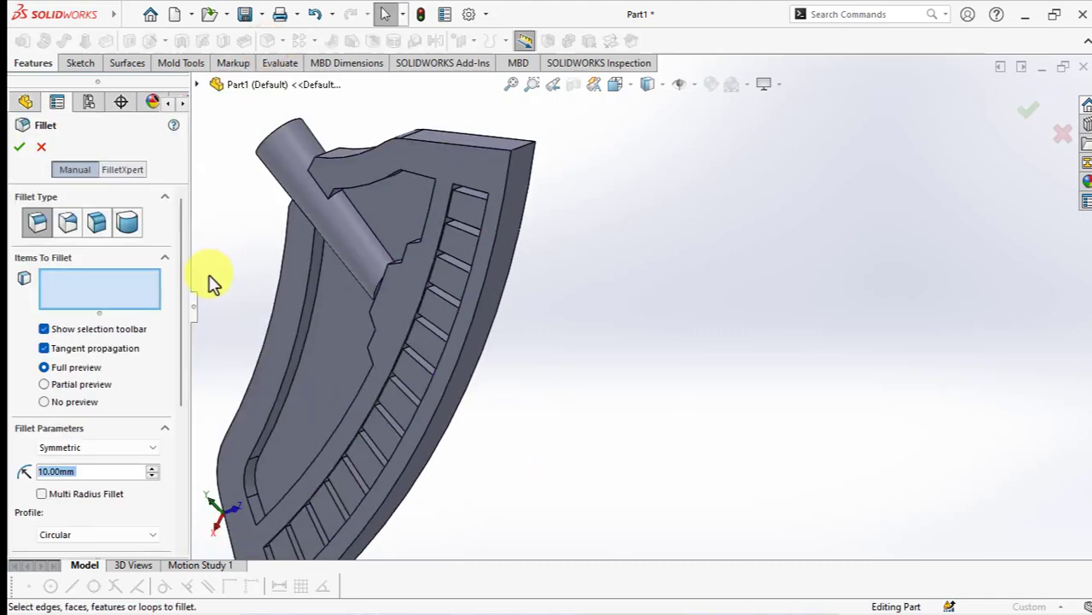
scroll(449, 248, "down", 3)
scroll(473, 245, "down", 2)
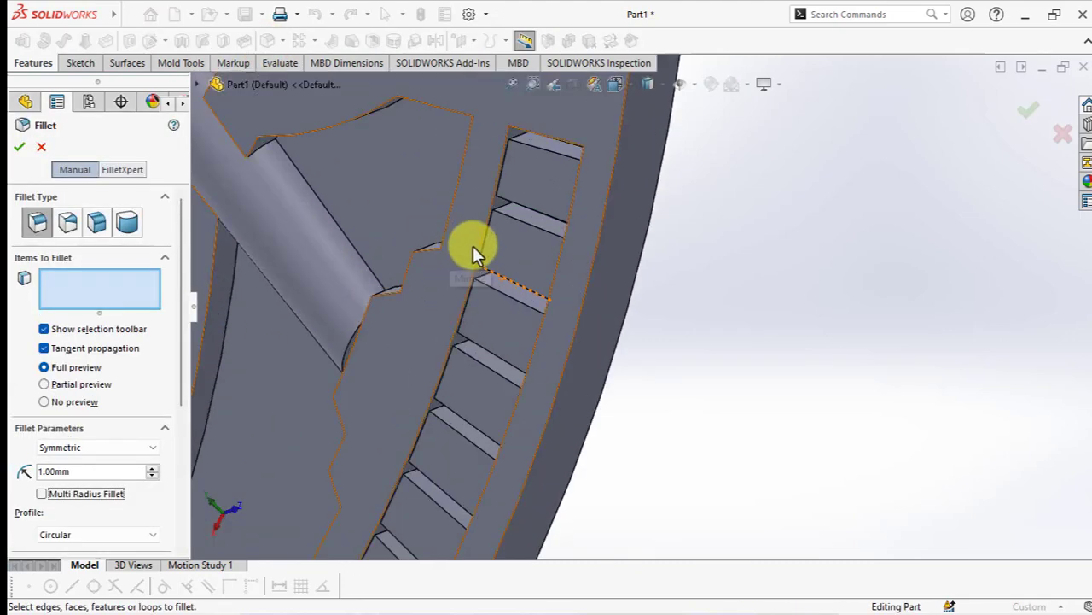
left_click(480, 253)
middle_click_drag(479, 255, 342, 317)
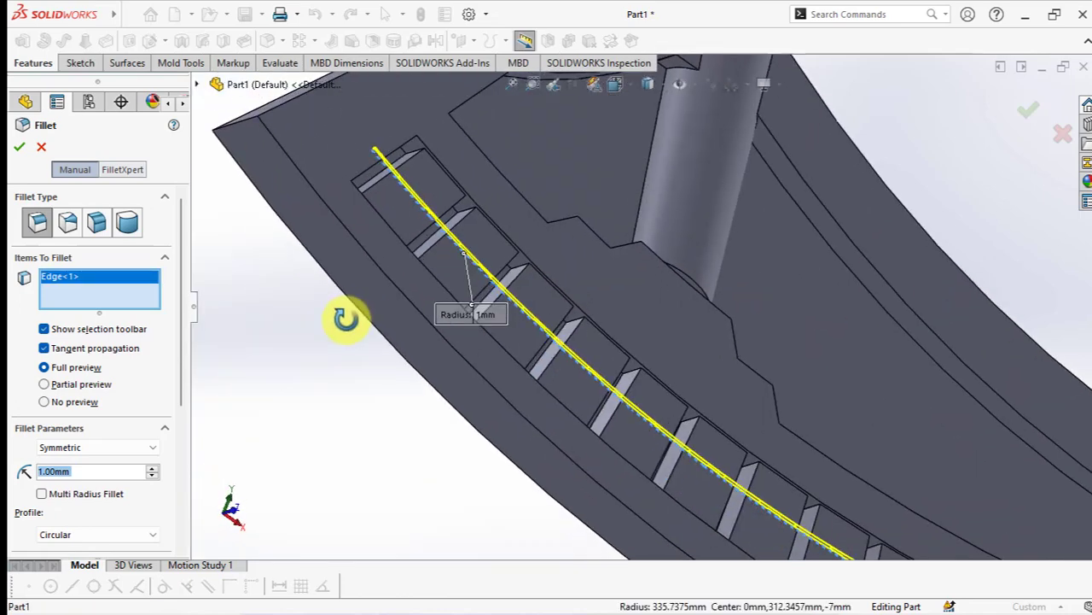
left_click(528, 260)
key("Return")
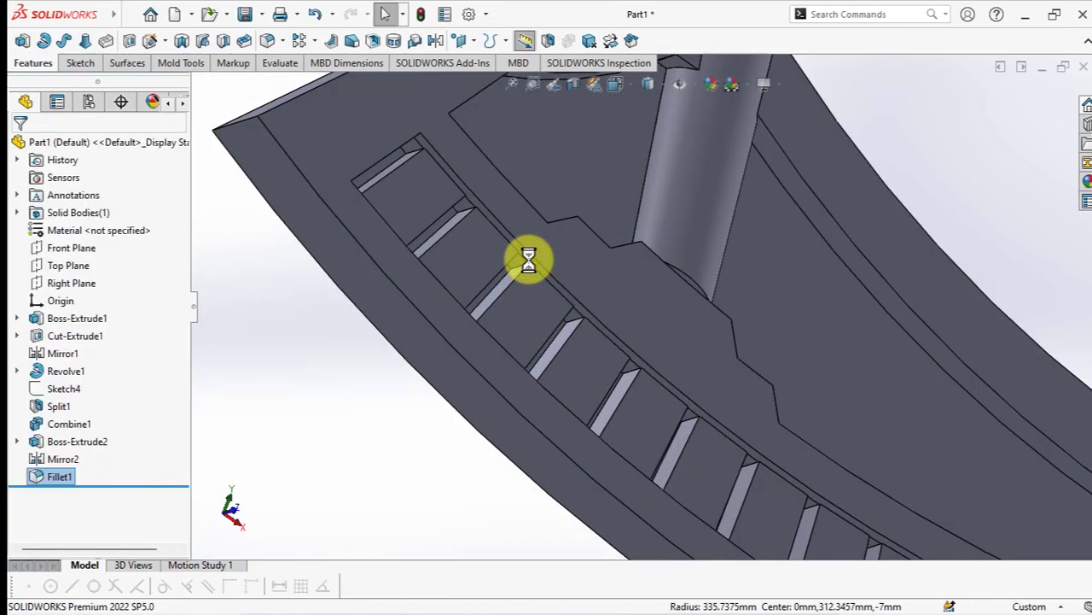
scroll(531, 260, "up", 3)
mouse_move(531, 260)
middle_mouse_down()
mouse_move(500, 346)
mouse_move(487, 349)
middle_mouse_up()
scroll(712, 154, "down", 5)
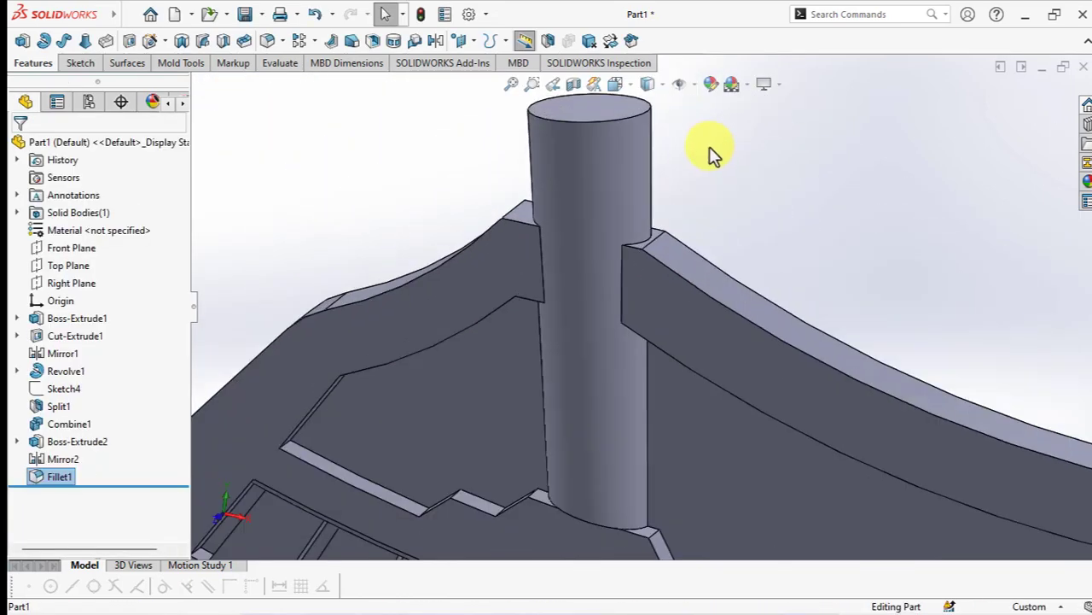
scroll(706, 175, "down", 2)
- Apply Delete Face with Delete and Patch to the four post–rib fillet faces, creating DeleteFace1
left_click(128, 63)
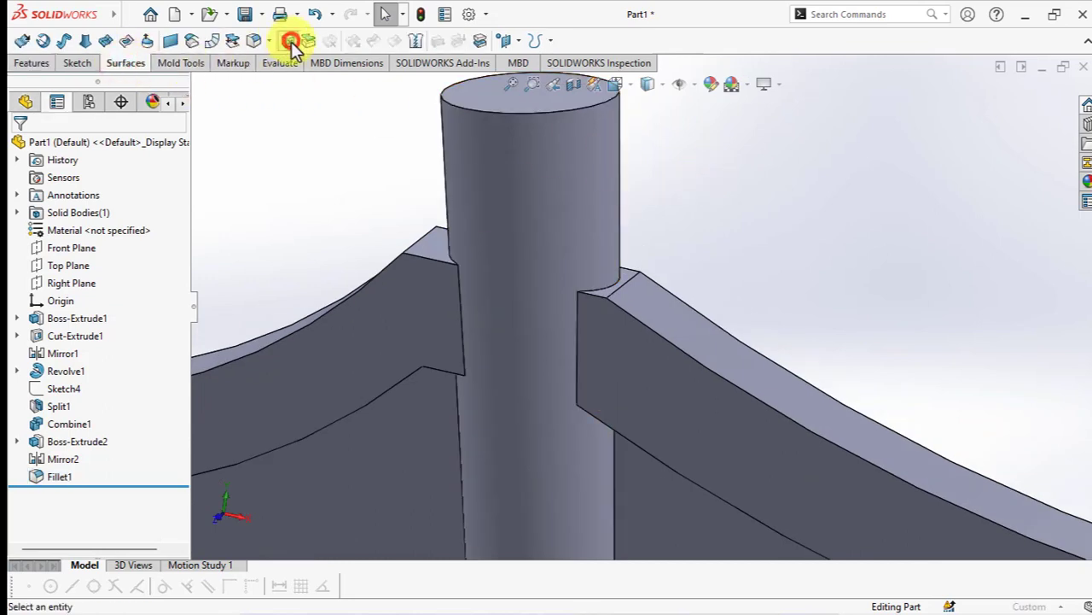
left_click(291, 41)
scroll(627, 277, "down", 3)
left_click(628, 269)
scroll(628, 269, "down", 3)
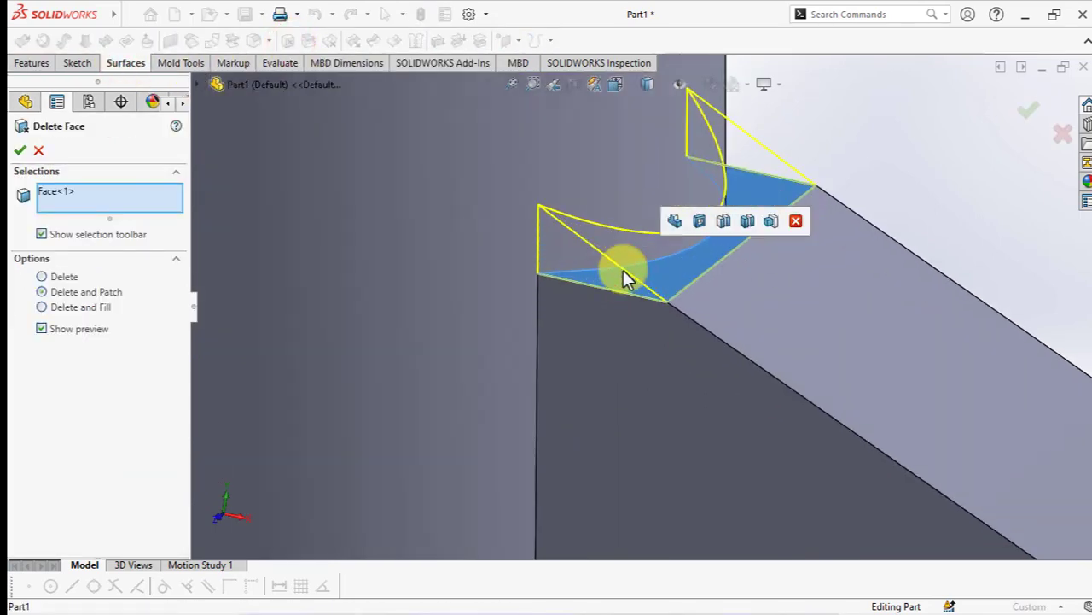
scroll(624, 278, "up", 3)
middle_click_drag(629, 287, 556, 317)
left_click(361, 214)
mouse_move(361, 214)
middle_mouse_down()
mouse_move(479, 173)
mouse_move(361, 385)
mouse_move(584, 453)
mouse_move(585, 419)
mouse_move(674, 324)
mouse_move(505, 185)
mouse_move(374, 248)
mouse_move(415, 263)
middle_mouse_up()
left_click(361, 385)
left_click(374, 247)
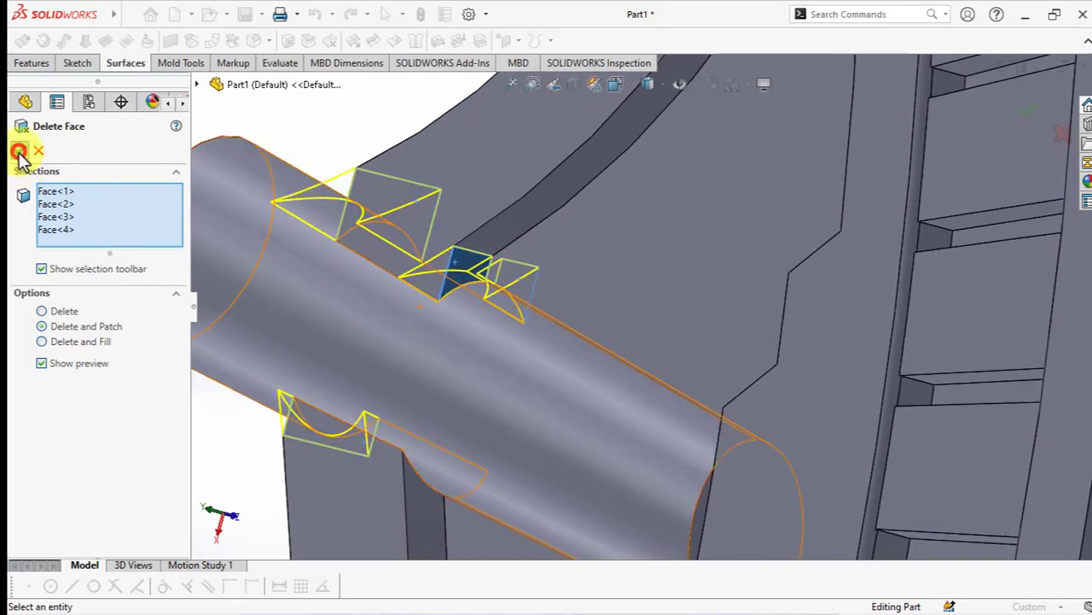
left_click(18, 152)
mouse_move(329, 259)
middle_mouse_down()
mouse_move(566, 378)
mouse_move(415, 434)
mouse_move(444, 252)
mouse_move(384, 326)
middle_mouse_up()
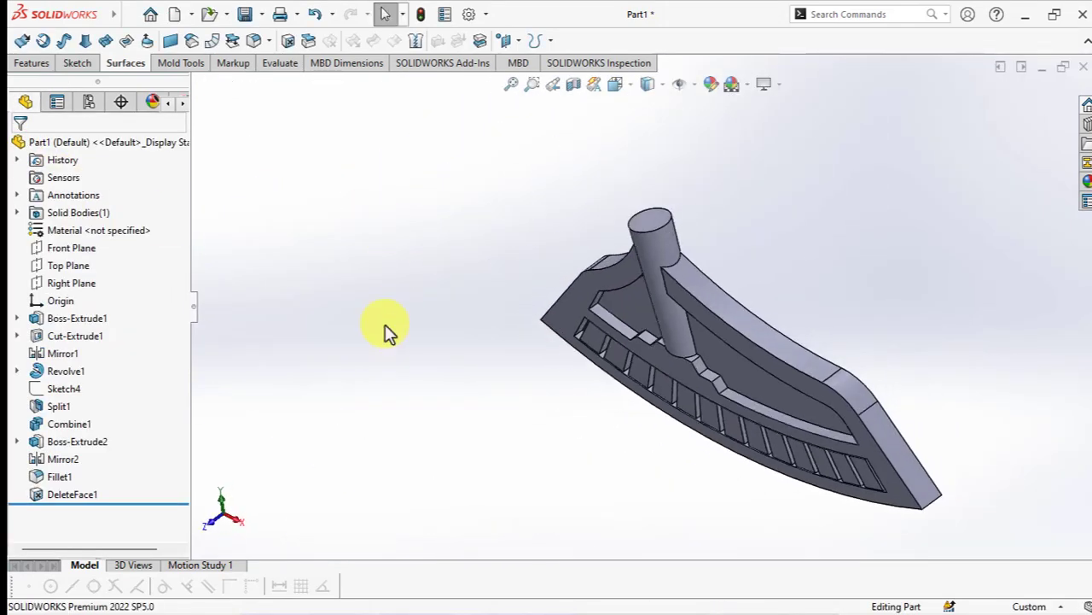
- Add a full round fillet (Fillet2) to the first rim section using its side, top and opposite side faces
left_click(260, 42)
left_click(127, 222)
middle_click_drag(426, 325, 891, 470)
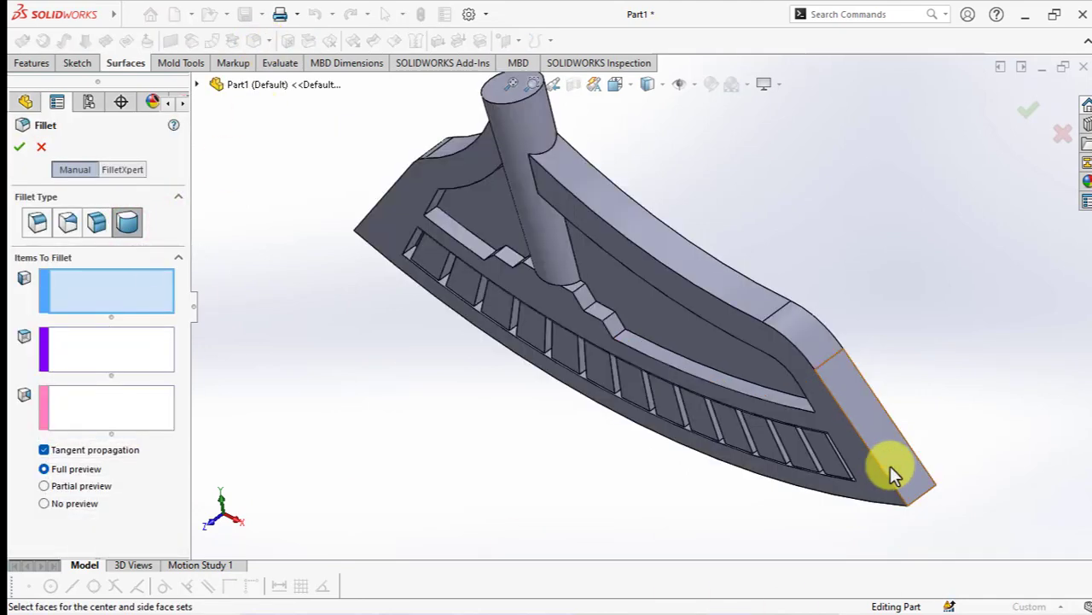
scroll(890, 470, "down", 2)
left_click(667, 280)
left_click(671, 241)
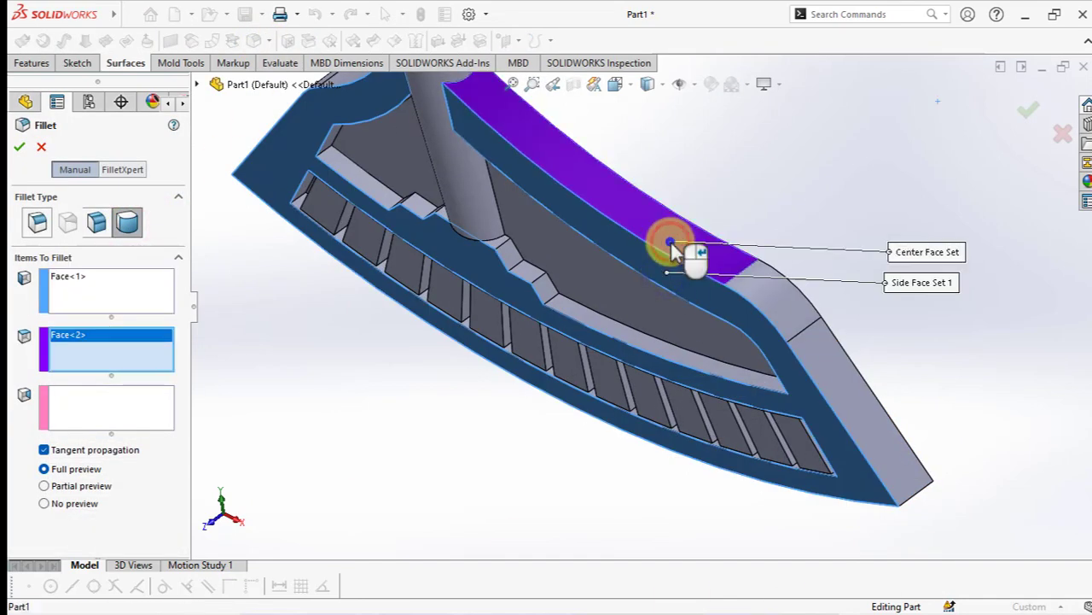
mouse_move(671, 241)
middle_mouse_down()
mouse_move(598, 329)
mouse_move(708, 244)
mouse_move(854, 299)
middle_mouse_up()
left_click(708, 244)
scroll(707, 244, "up", 3)
key("Return")
- Add a second full round fillet (Fillet3) across the other rim section's side, top and side faces
scroll(648, 211, "down", 2)
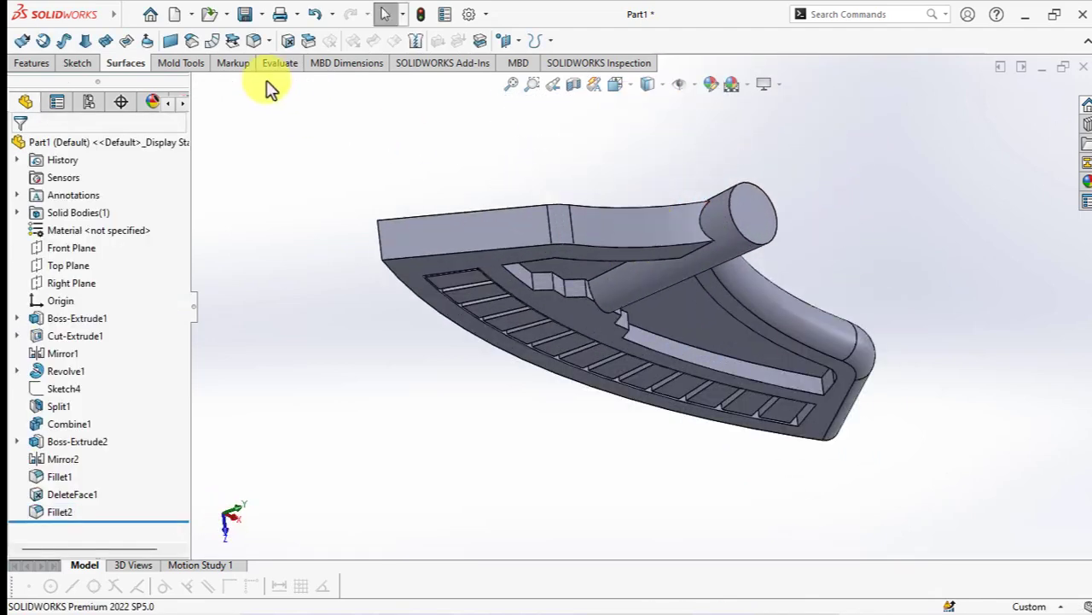
left_click(254, 43)
mouse_move(271, 255)
middle_mouse_down()
mouse_move(486, 170)
mouse_move(476, 244)
mouse_move(617, 195)
middle_mouse_up()
left_click(486, 170)
left_click(461, 142)
scroll(366, 337, "down", 3)
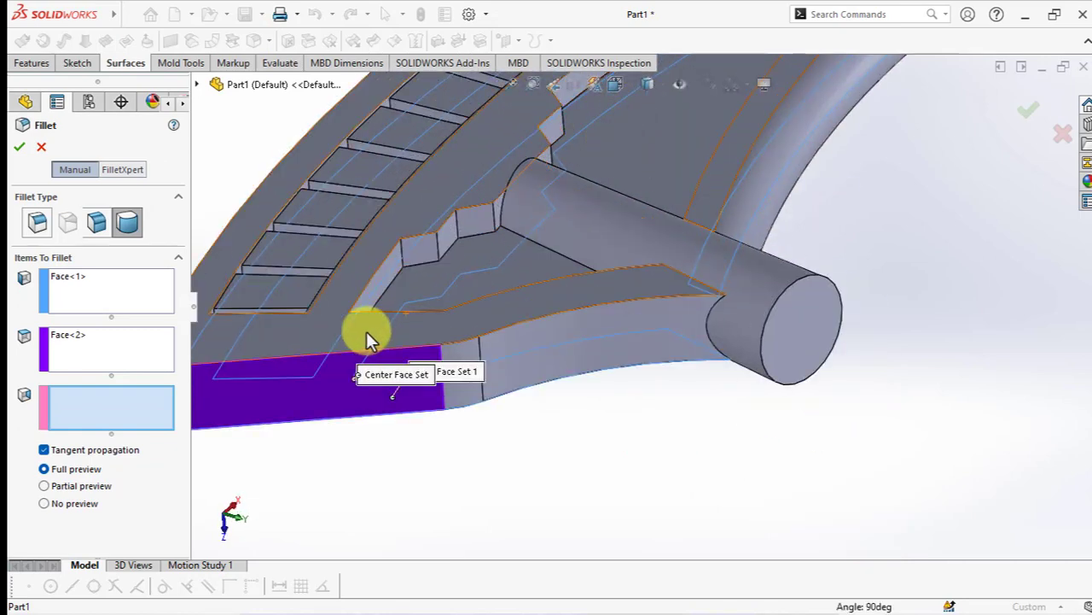
left_click(324, 333)
scroll(327, 337, "up", 3)
key("Return")
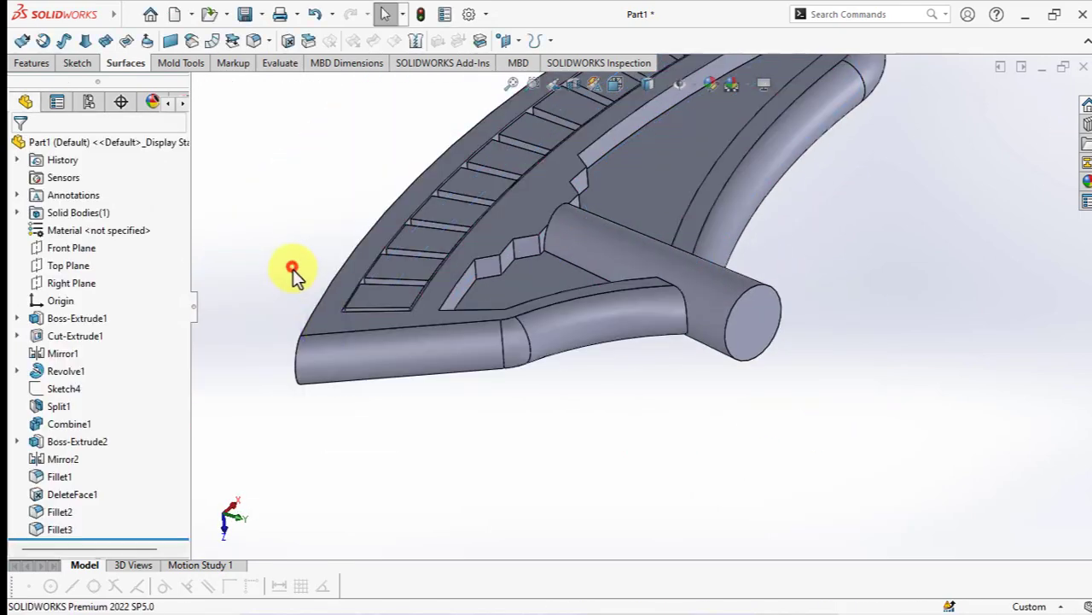
mouse_move(293, 270)
middle_mouse_down()
mouse_move(566, 327)
mouse_move(549, 178)
mouse_move(431, 367)
middle_mouse_up()
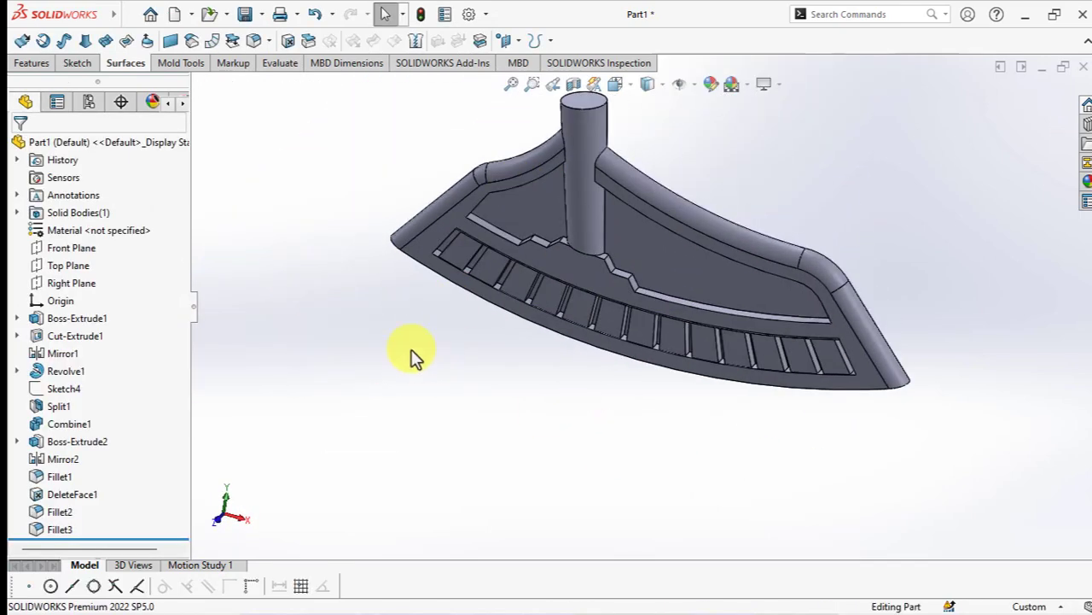
- On a Front Plane sketch, offset the edge above the ribbed slots 3 mm as construction geometry
left_click(61, 247)
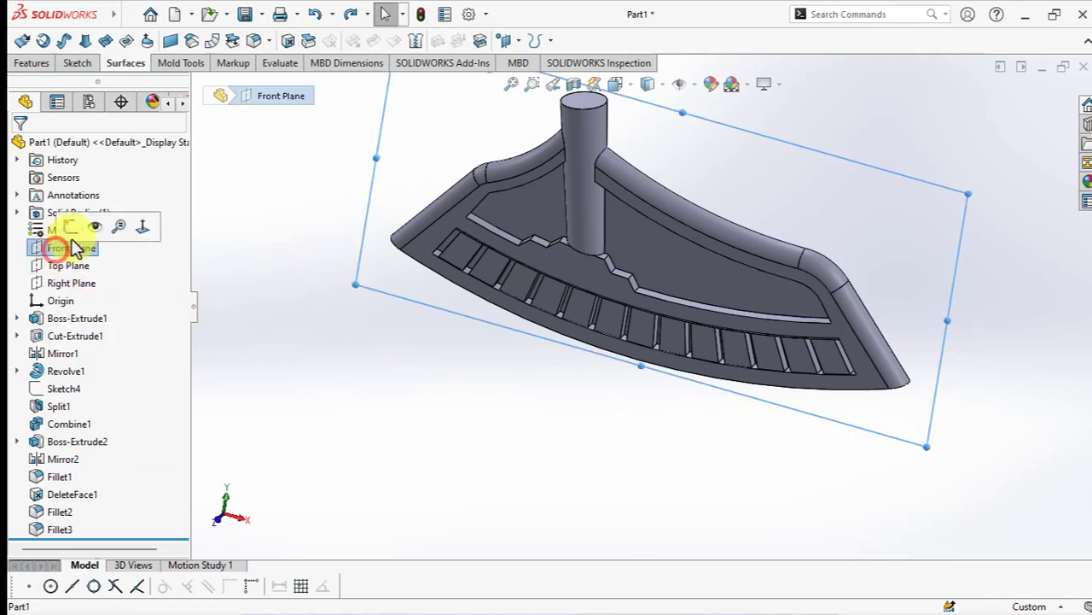
left_click(70, 225)
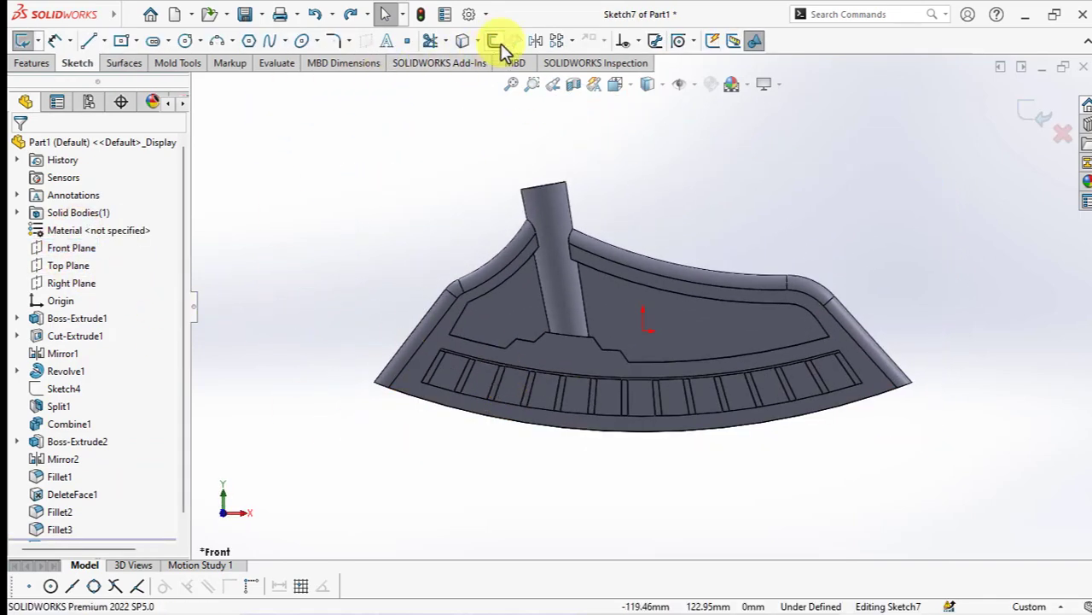
left_click(494, 40)
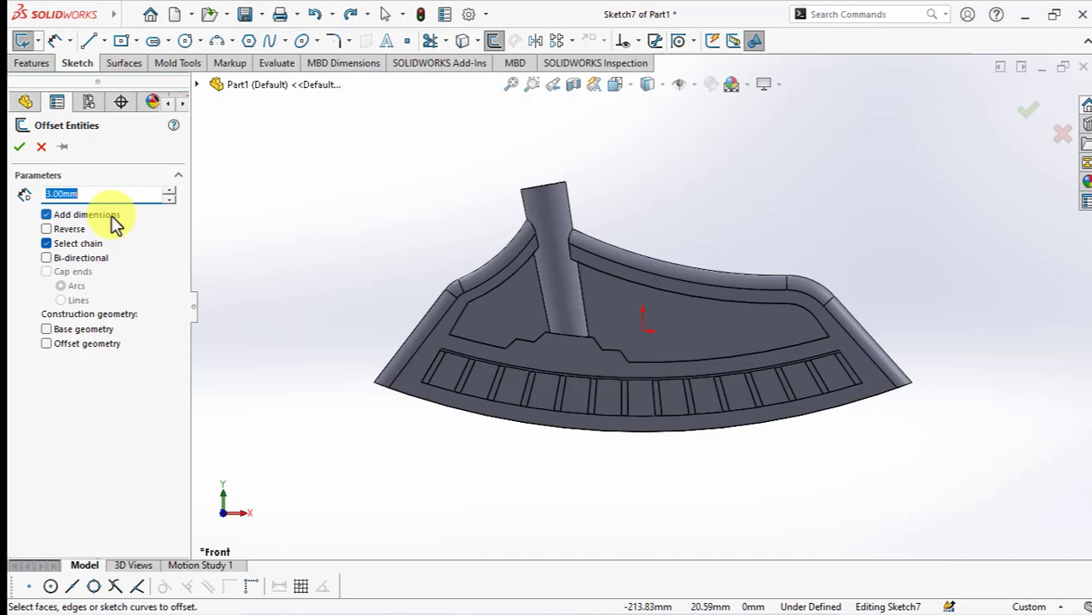
left_click(48, 344)
scroll(565, 385, "down", 3)
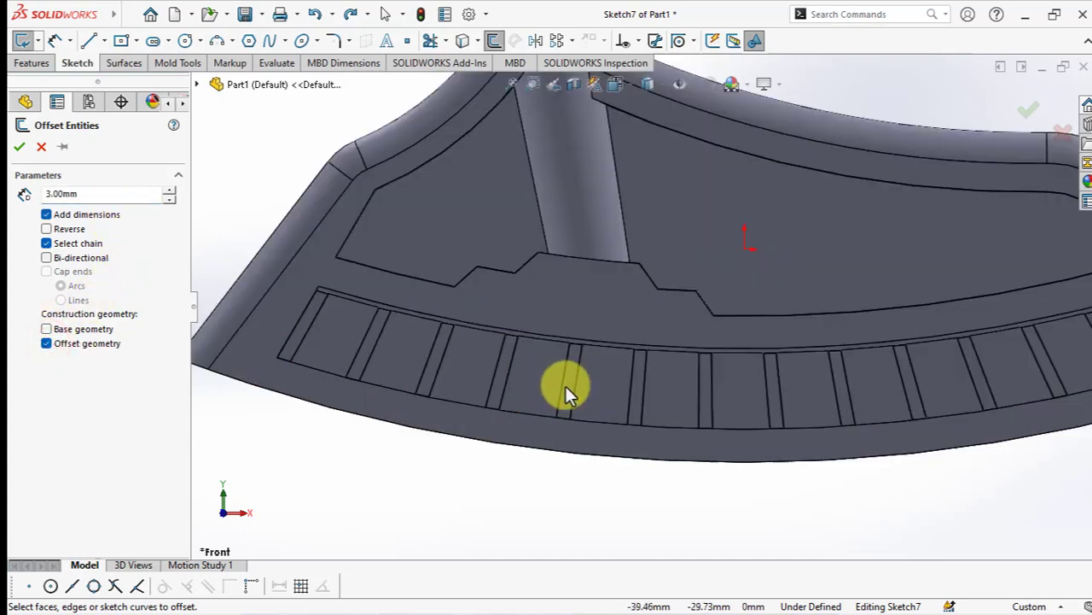
scroll(553, 303, "down", 2)
left_click(553, 303)
scroll(553, 303, "up", 2)
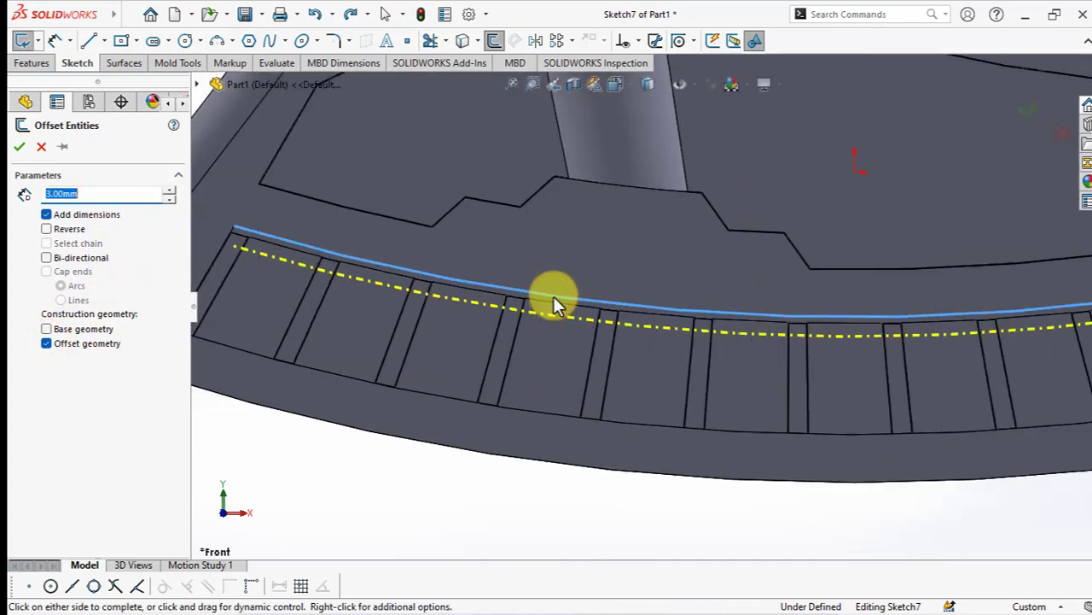
left_click(19, 146)
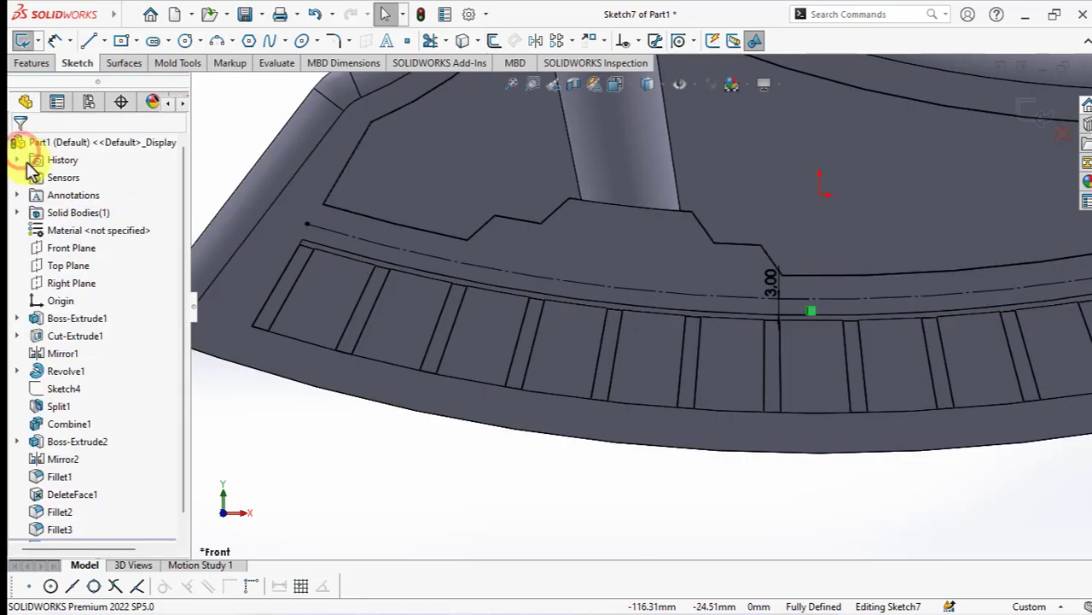
- Extend the construction offset's end onto the outer edge and select the Centerpoint Straight Slot tool
scroll(390, 286, "up", 2)
scroll(452, 291, "down", 3)
scroll(473, 295, "down", 2)
left_click_drag(473, 298, 379, 270)
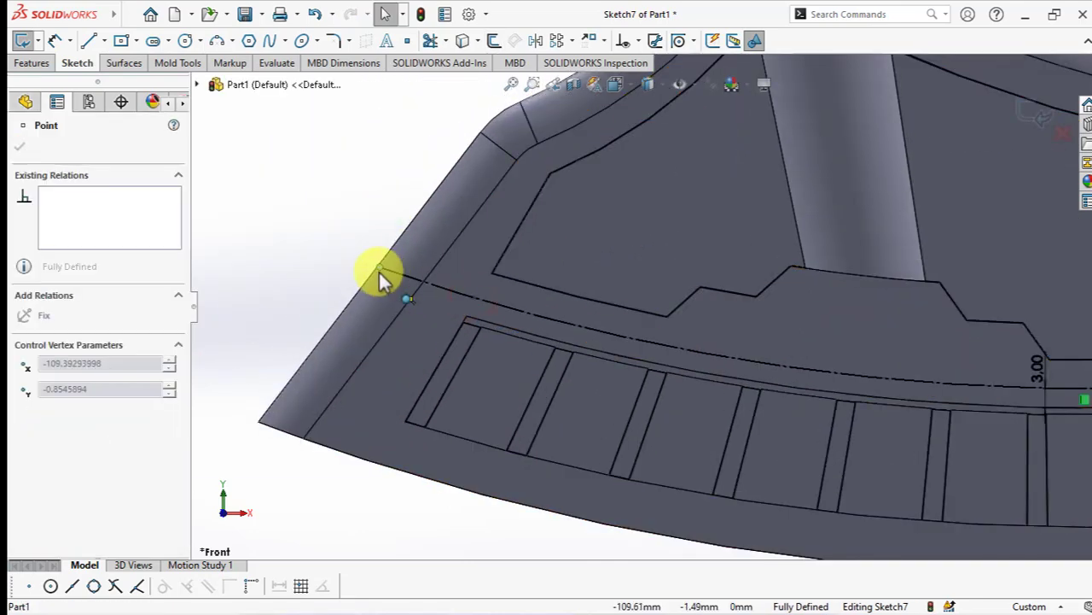
left_click(284, 233)
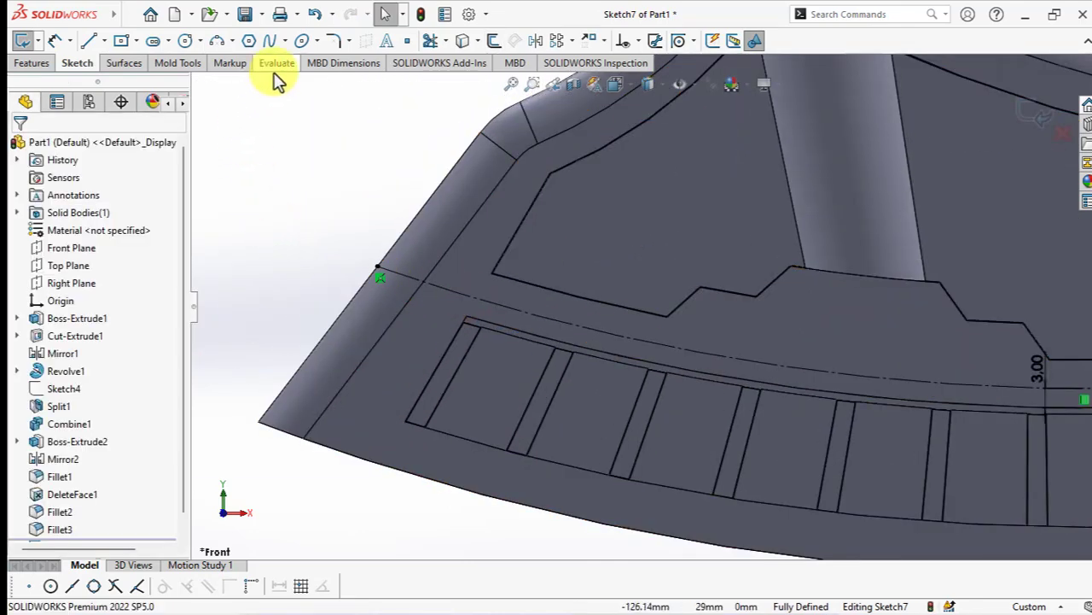
left_click(166, 43)
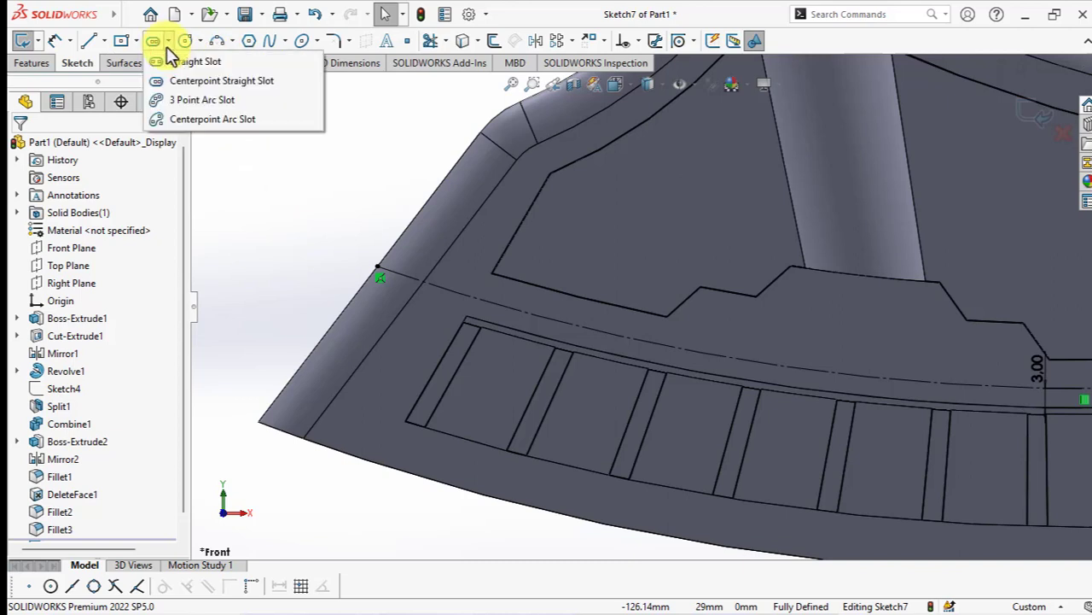
left_click(179, 63)
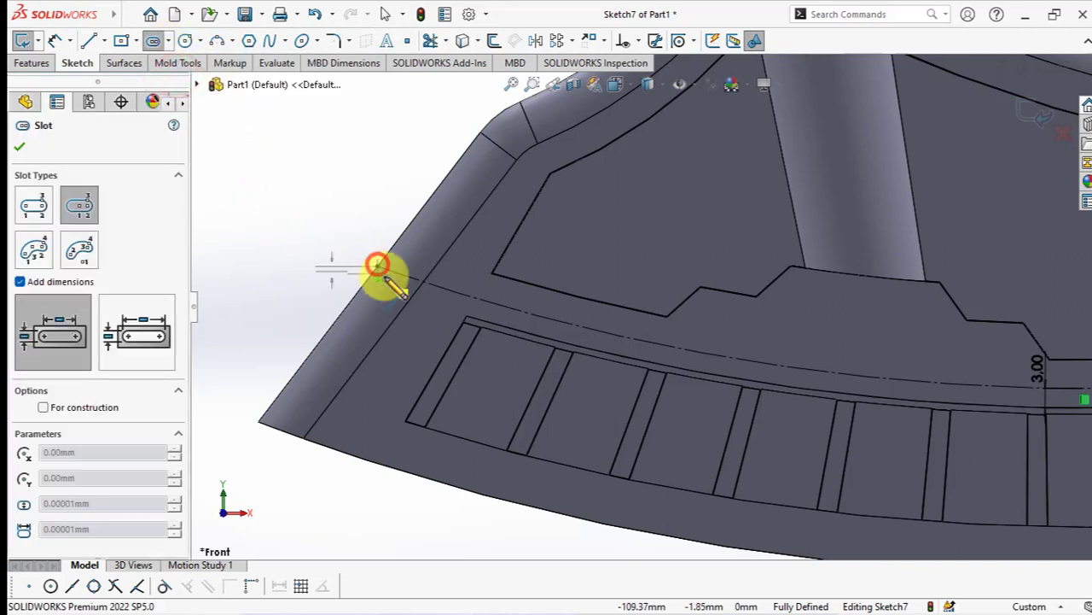
- Draw a centerpoint straight slot at the rim edge and dimension it 5 mm wide, 8 mm long
left_click(378, 265)
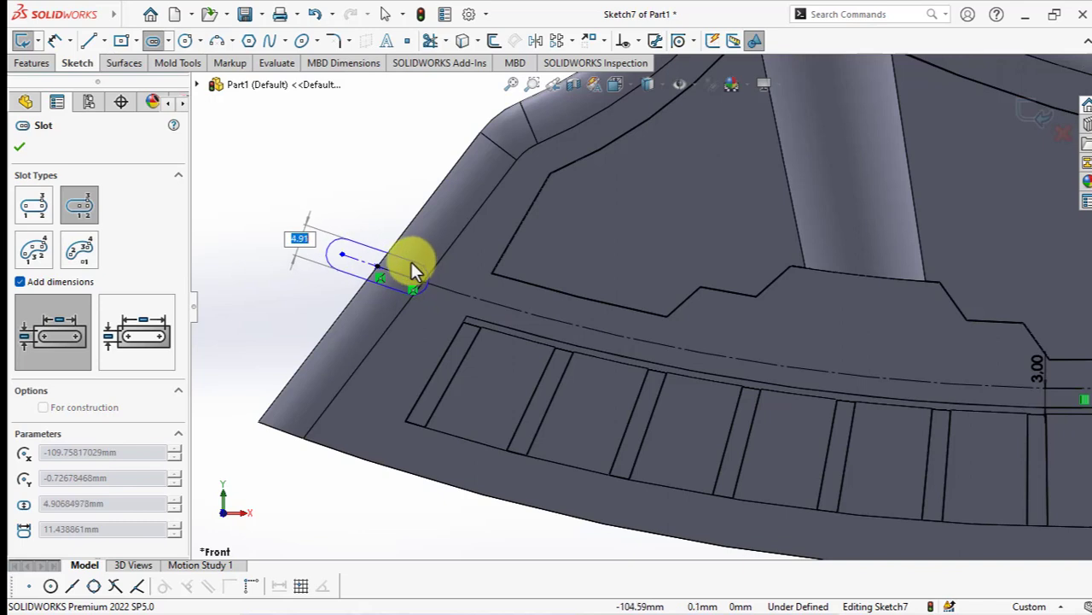
left_click(416, 270)
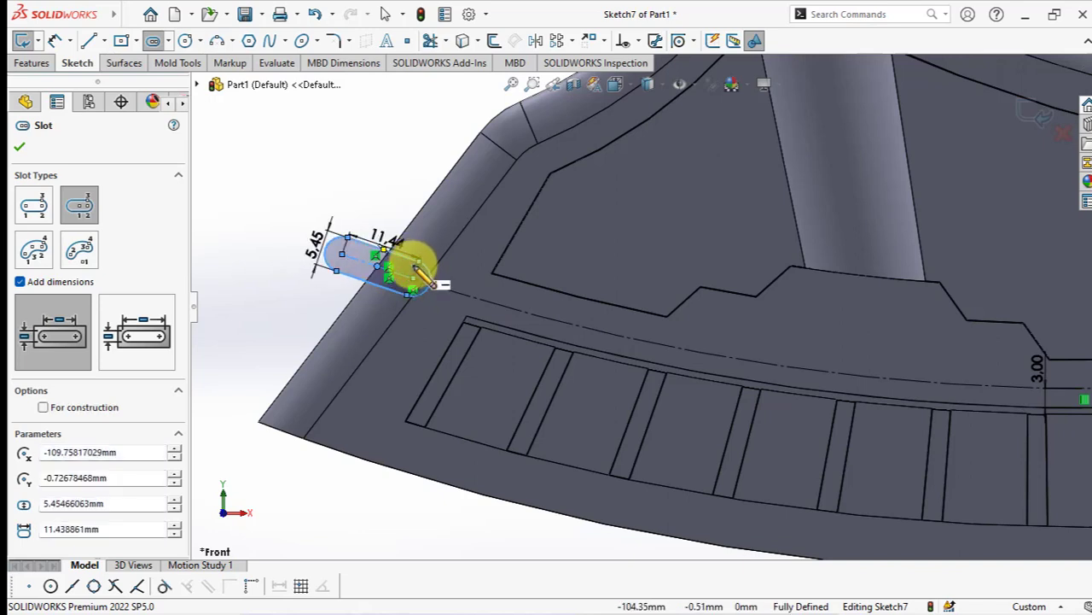
left_click(20, 150)
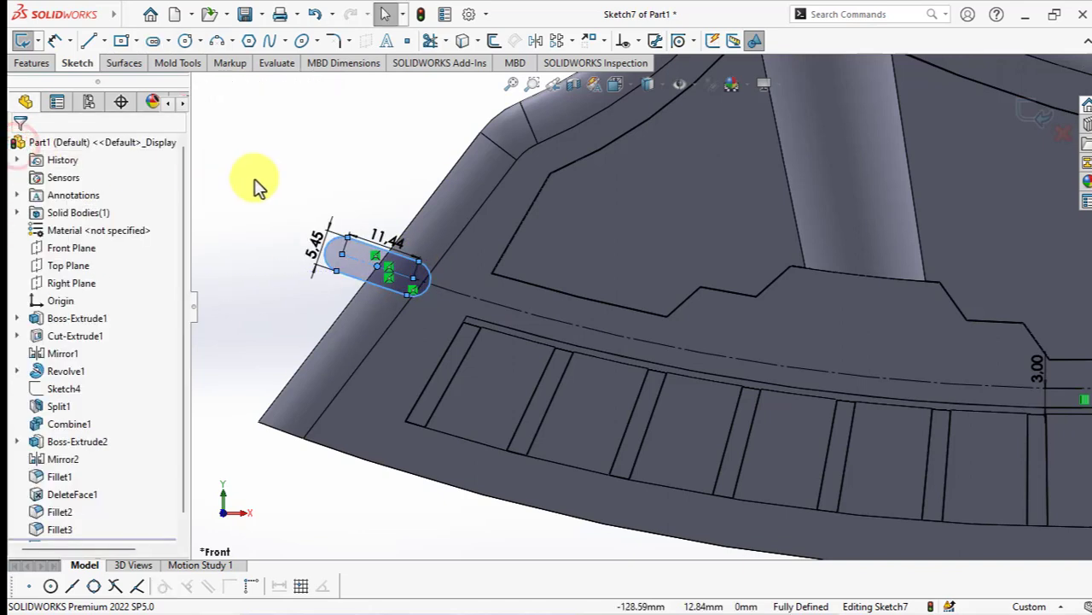
left_click(316, 247)
double_click(317, 248)
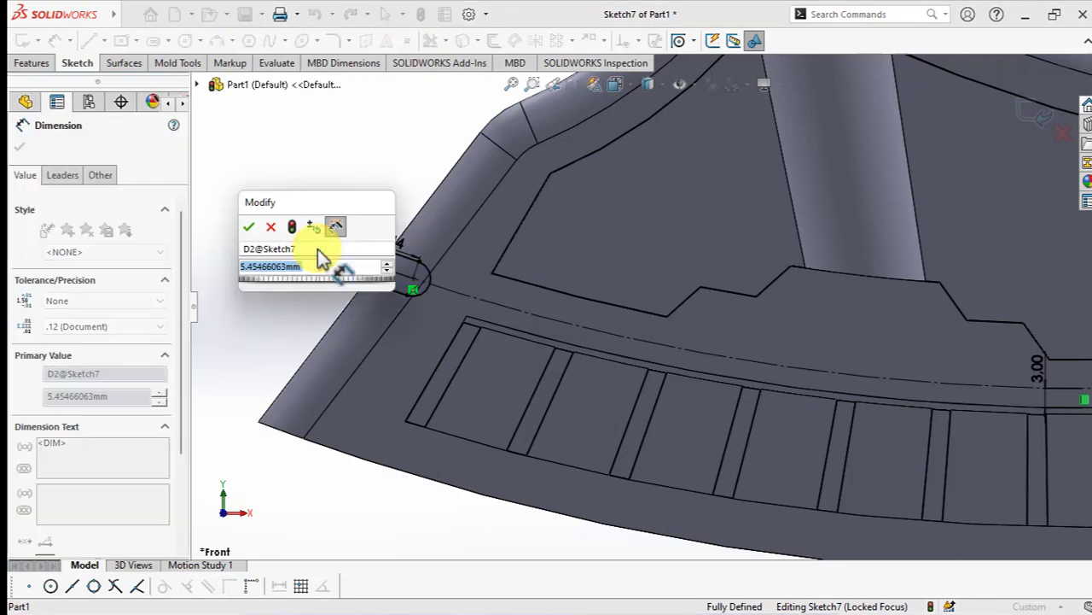
type("5")
key("Return")
key("Escape")
double_click(387, 240)
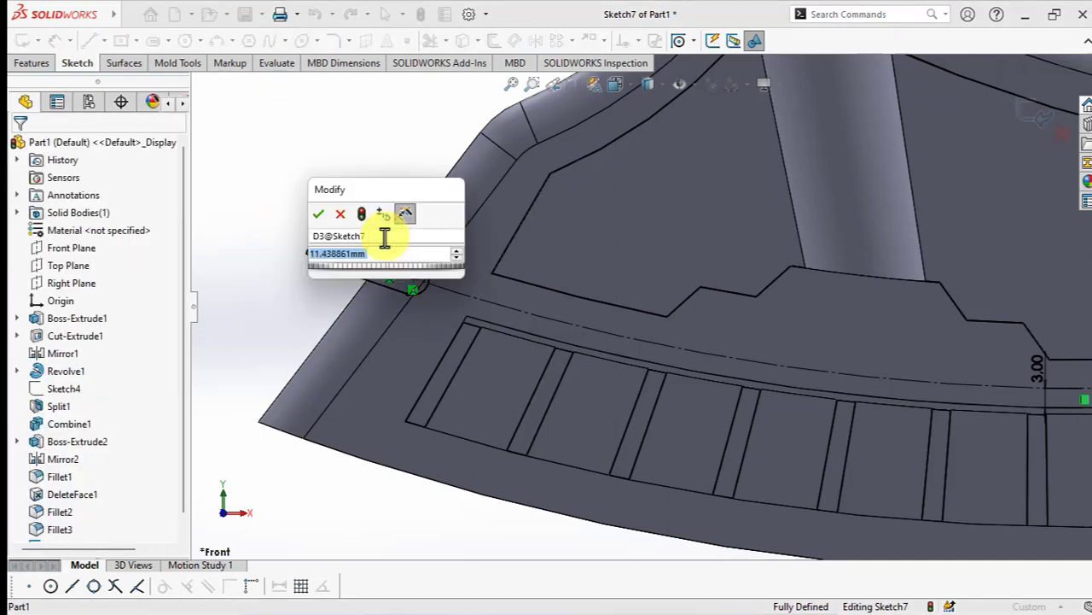
type("8")
key("Return")
left_click(376, 181)
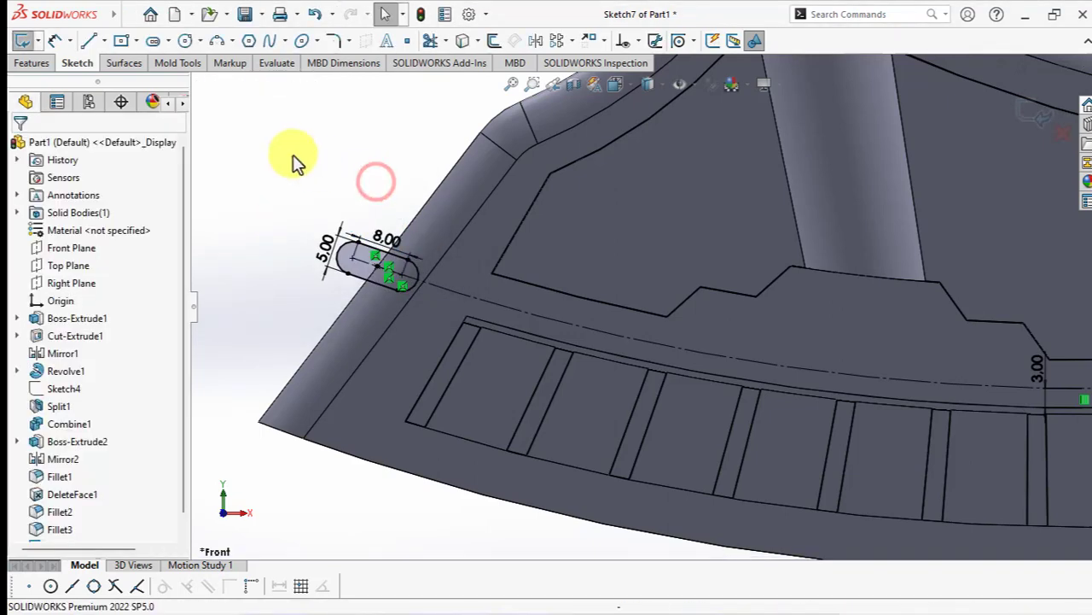
- Extruded-cut the slot sketch Through All into the part
left_click(27, 65)
left_click(127, 41)
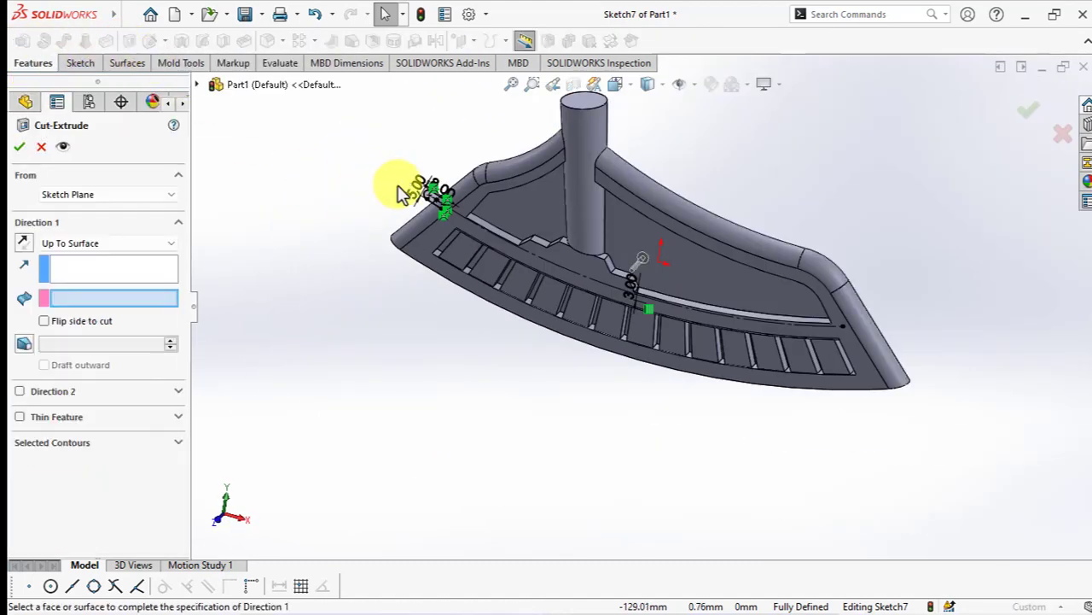
scroll(510, 163, "down", 4)
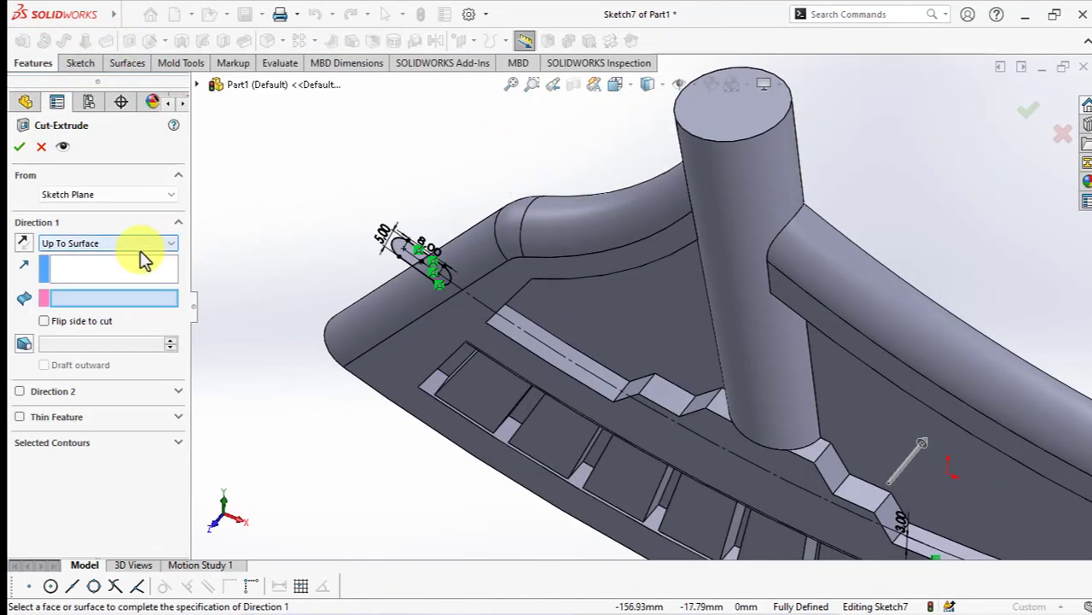
left_click(74, 243)
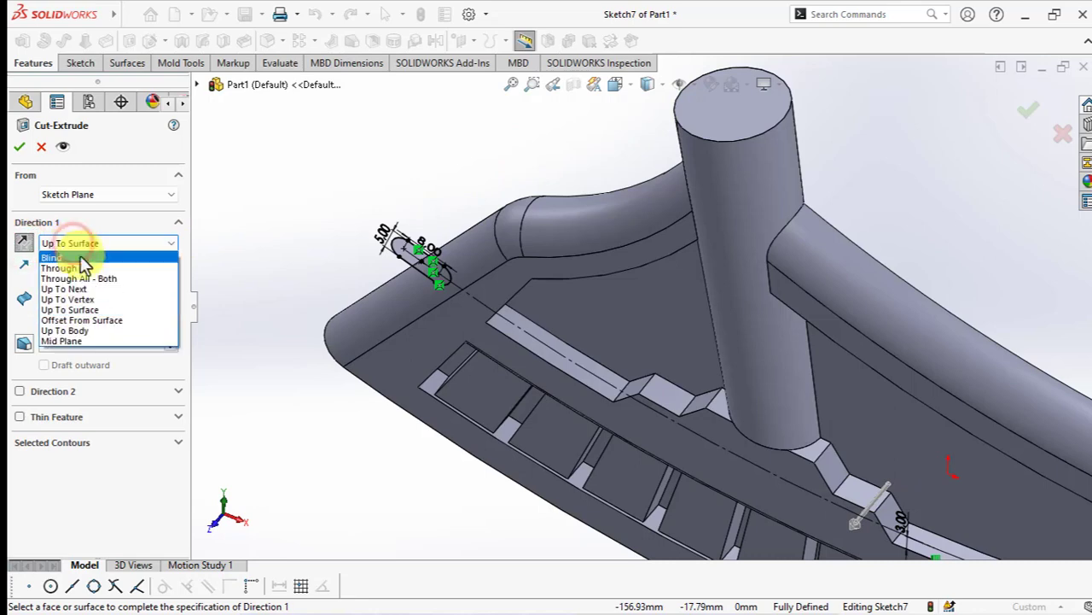
left_click(86, 273)
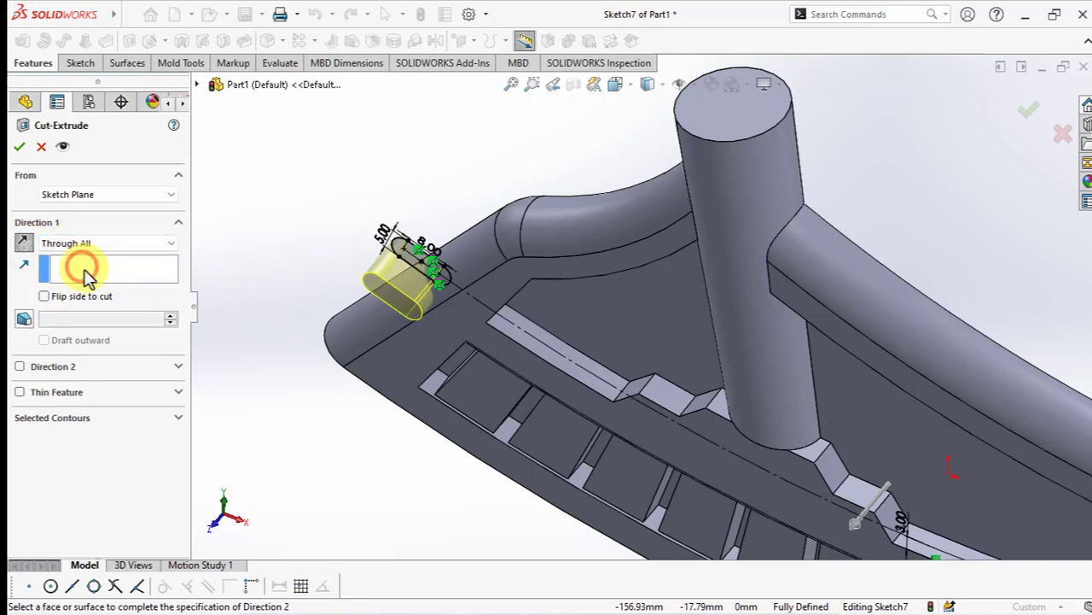
left_click(20, 147)
mouse_move(310, 268)
middle_mouse_down()
mouse_move(354, 210)
mouse_move(345, 229)
middle_mouse_up()
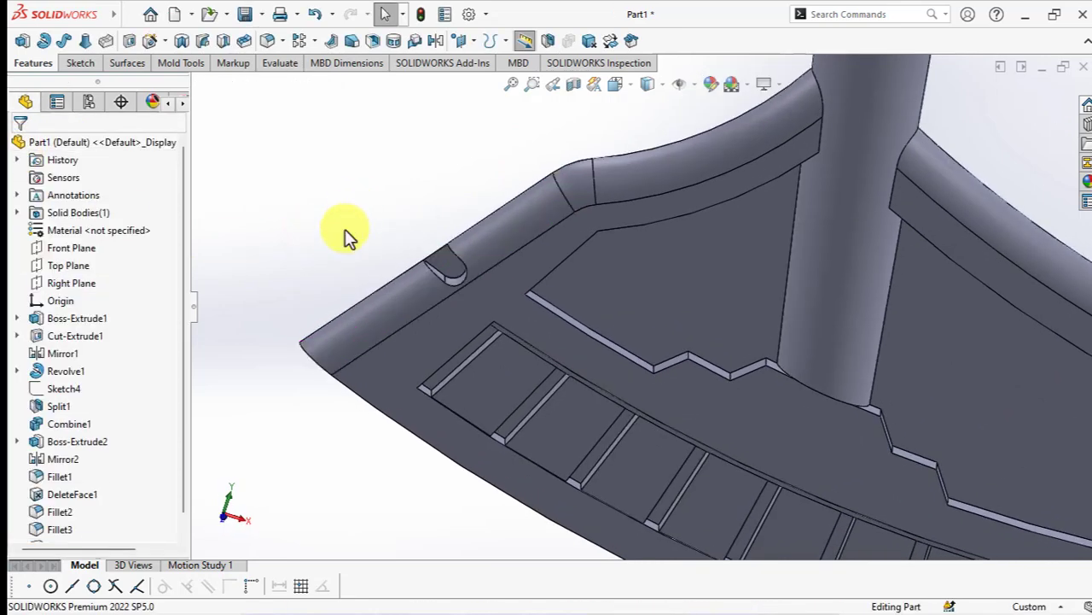
- On a new Front Plane sketch, offset the bottom curved edge 2.5 mm inward with Reverse
left_click(60, 254)
left_click(36, 224)
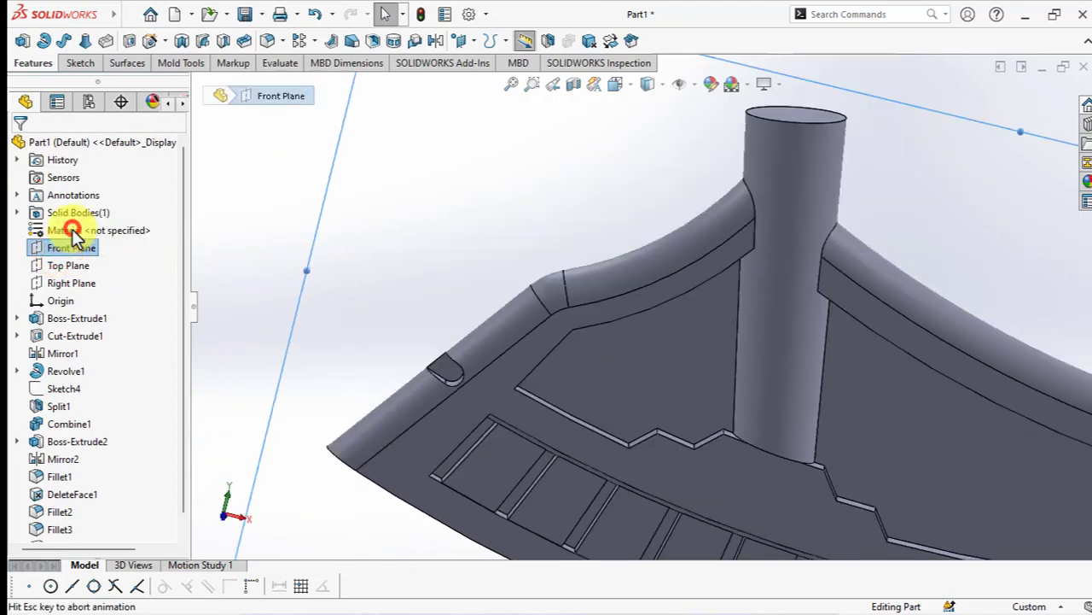
left_click(593, 487)
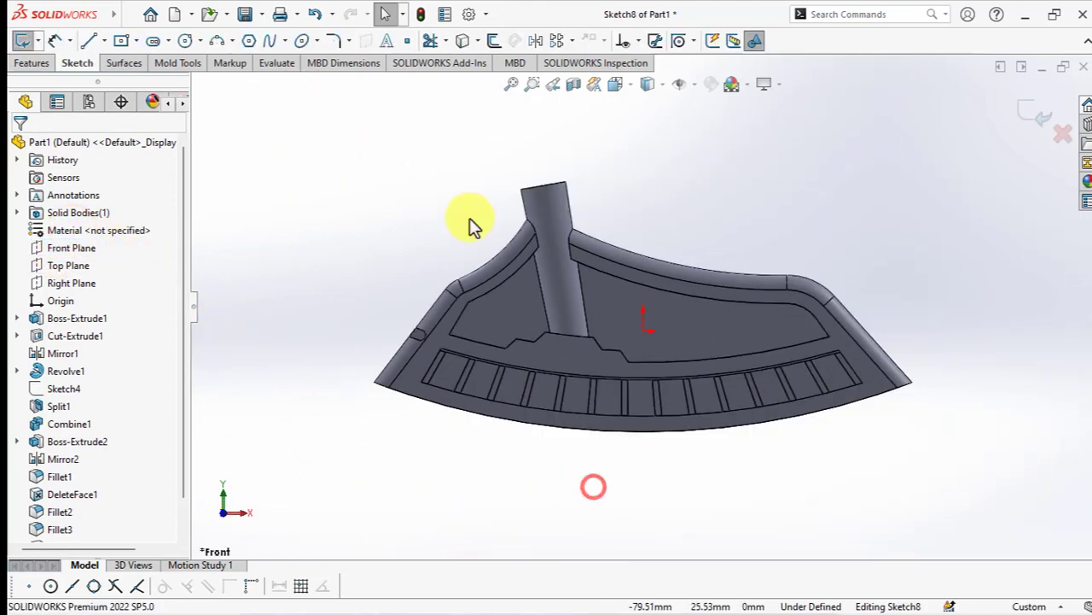
left_click(494, 41)
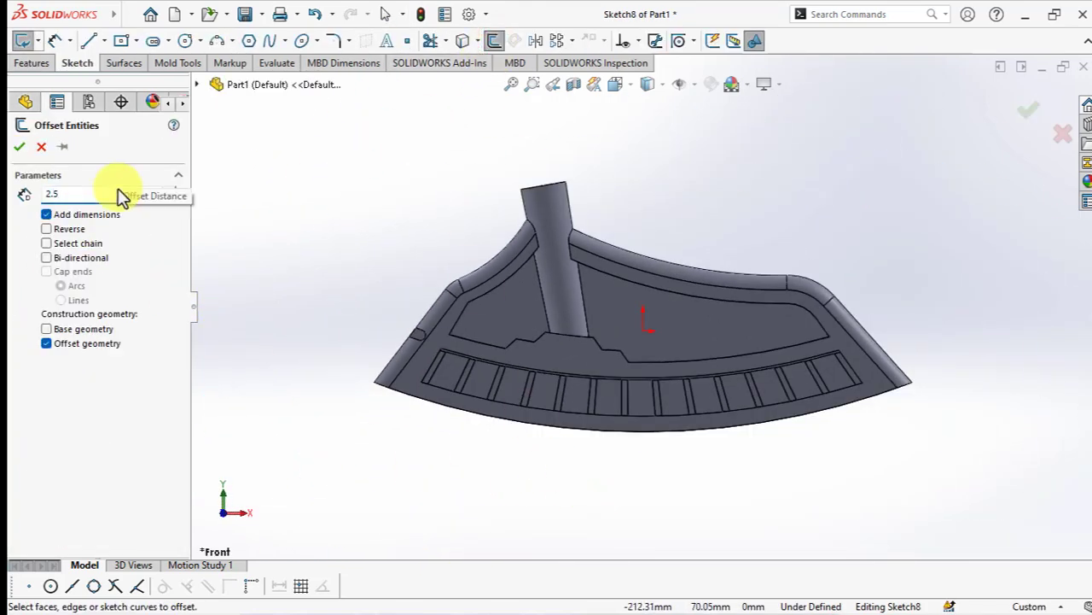
scroll(475, 380, "down", 3)
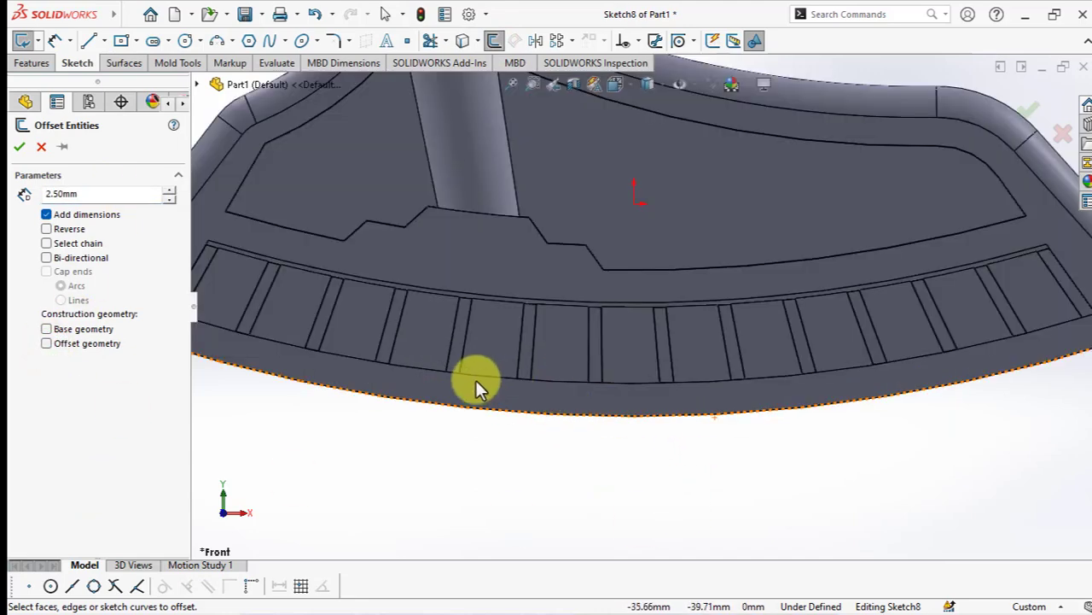
scroll(466, 408, "down", 2)
left_click(466, 411)
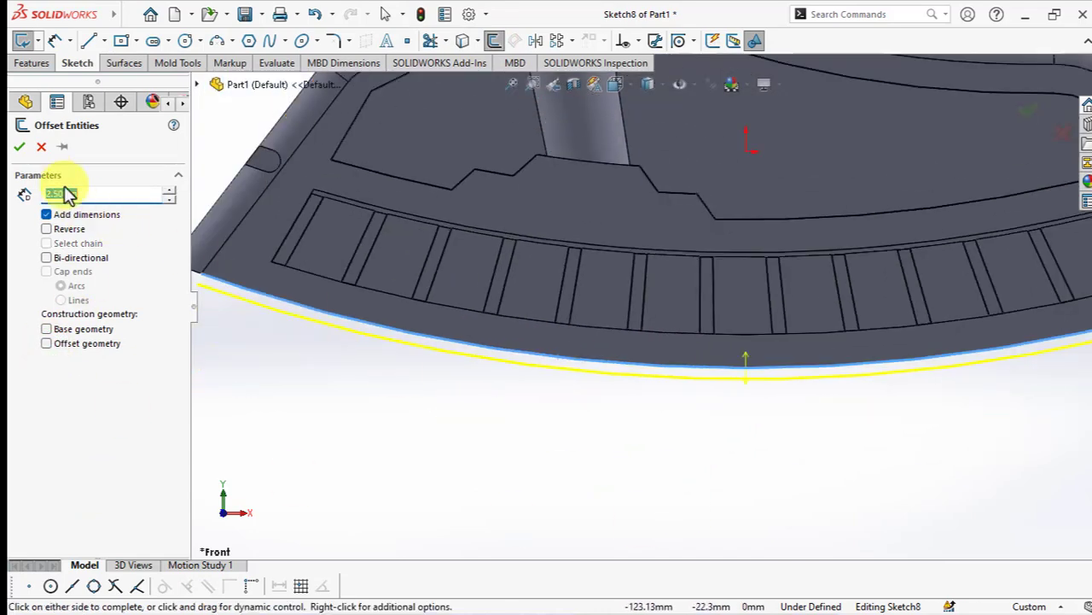
left_click(47, 228)
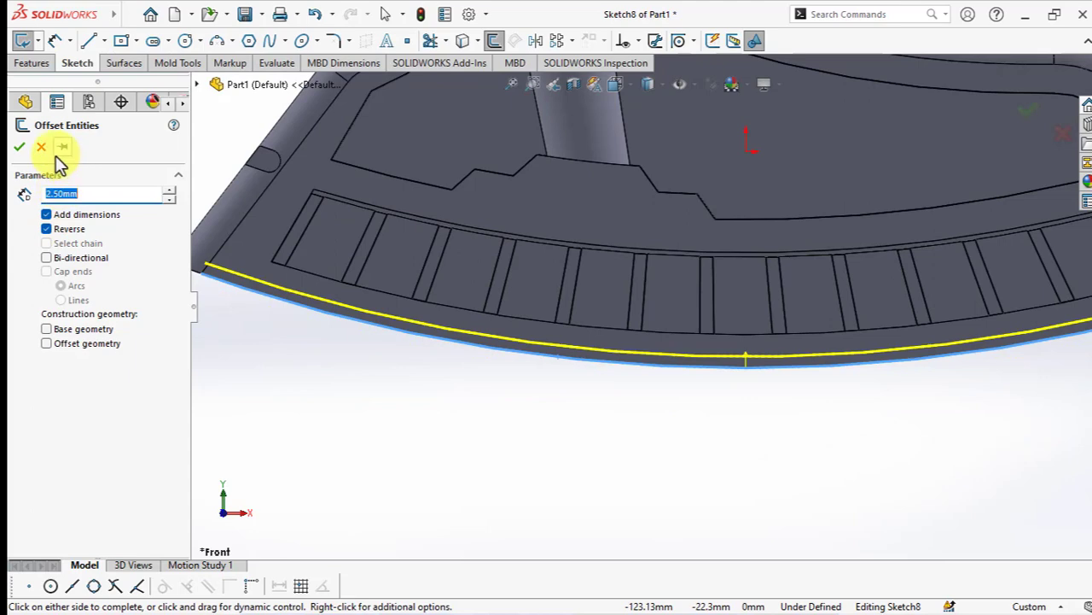
left_click(18, 149)
- Convert the bottom curved edge itself into the sketch with Convert Entities
scroll(398, 292, "down", 3)
scroll(295, 273, "down", 2)
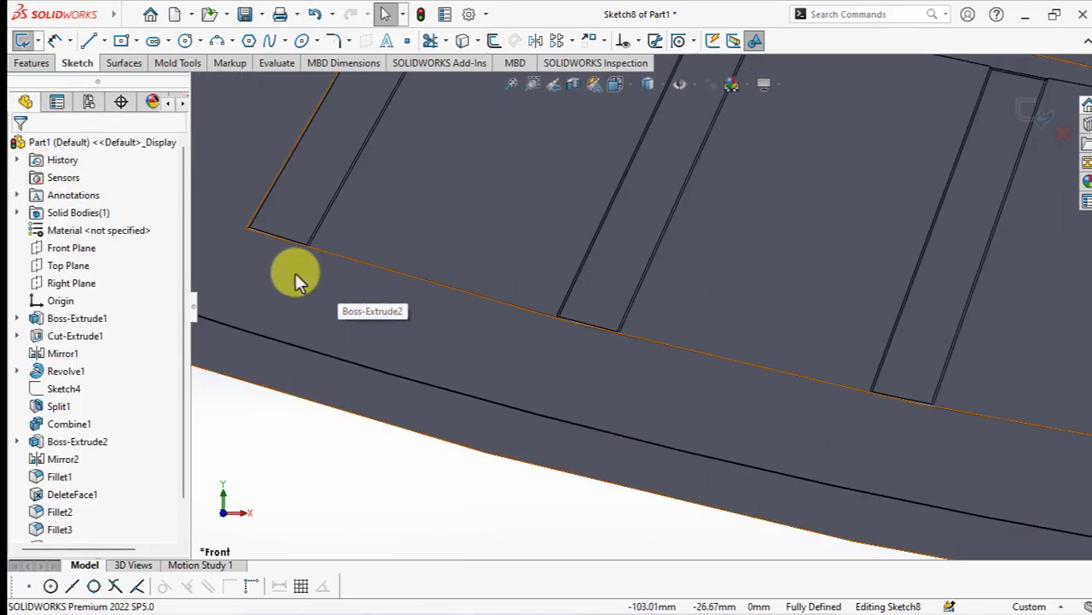
scroll(272, 238, "down", 1)
left_click(272, 238)
left_click(464, 42)
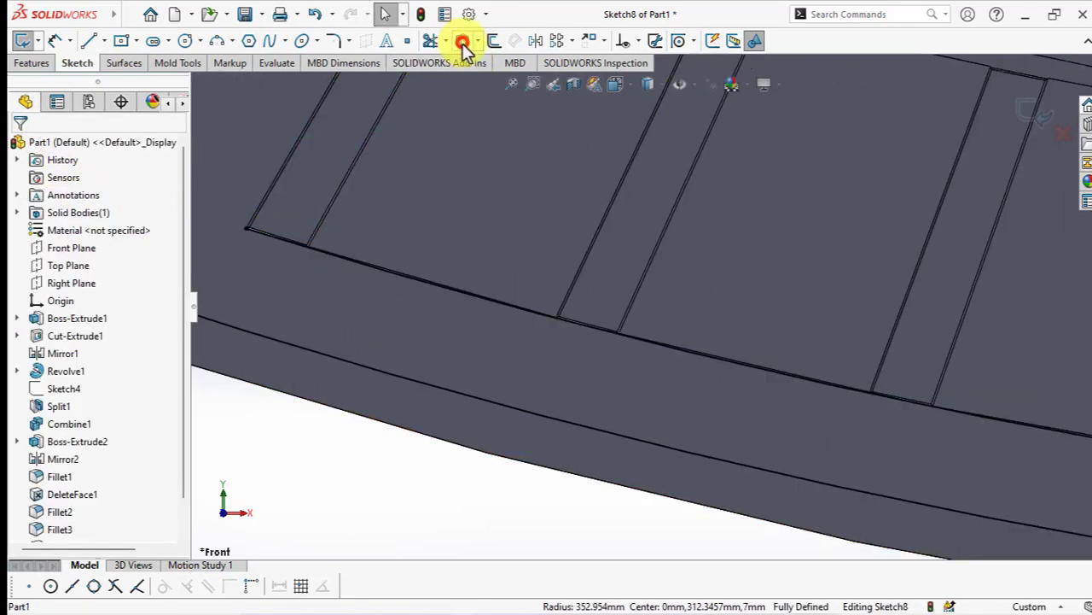
scroll(508, 258, "up", 4)
- Drag both curves' endpoints outward so they extend past the left and right rim ends
left_click_drag(412, 282, 366, 231)
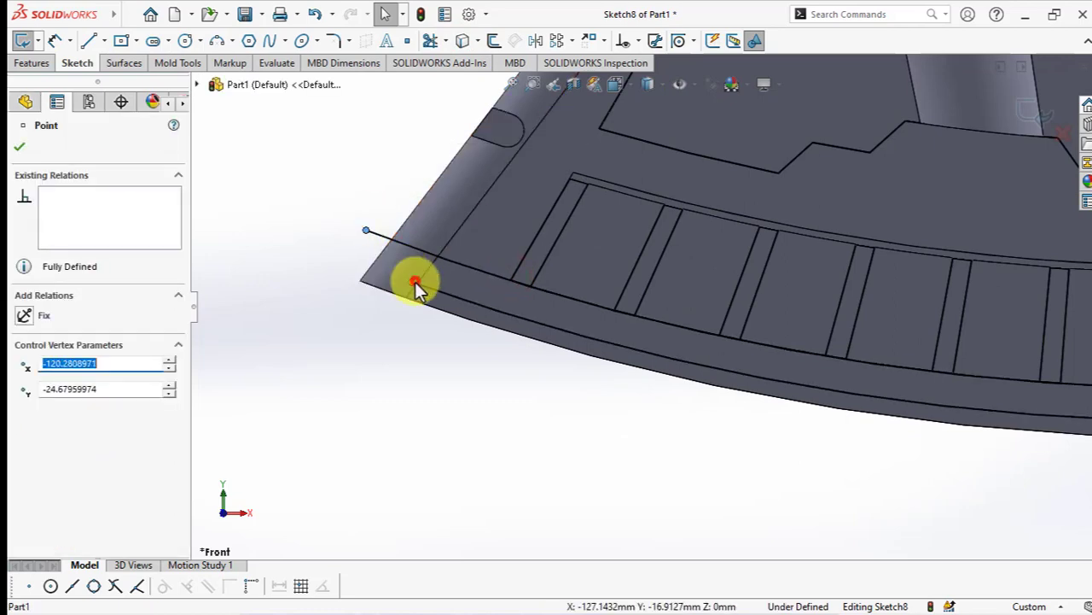
left_click_drag(419, 285, 350, 258)
scroll(377, 310, "up", 3)
scroll(1027, 286, "down", 3)
scroll(1026, 286, "down", 2)
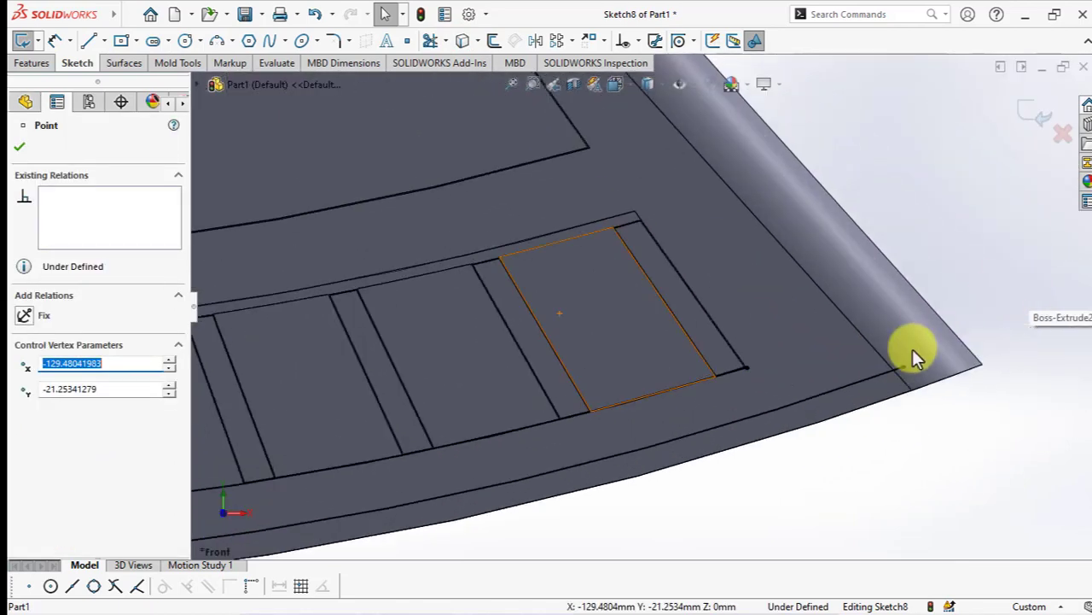
left_click(974, 342)
scroll(979, 341, "up", 2)
left_click_drag(987, 333, 968, 298)
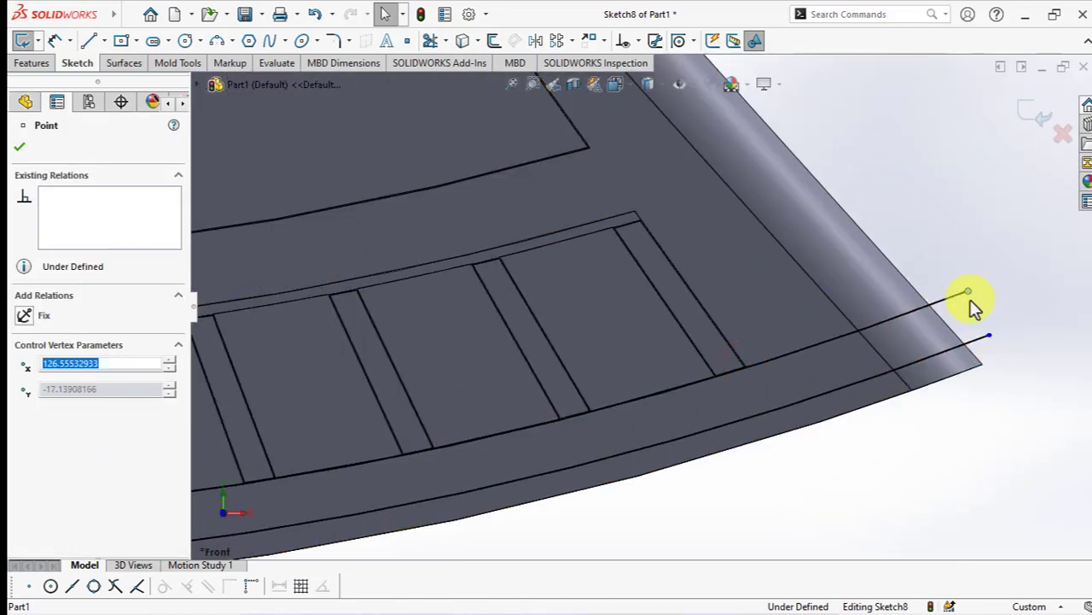
scroll(845, 358, "up", 4)
scroll(845, 358, "up", 2)
- Create a projection Split Line of Sketch8 onto four rim faces
left_click(19, 151)
left_click(34, 65)
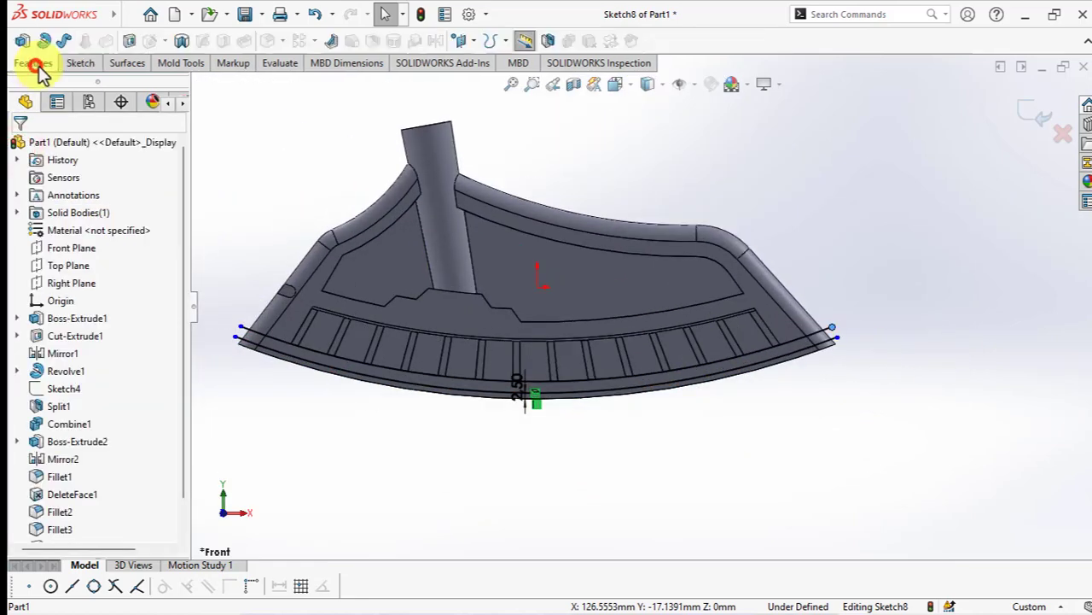
left_click(506, 41)
left_click(522, 60)
scroll(325, 330, "down", 3)
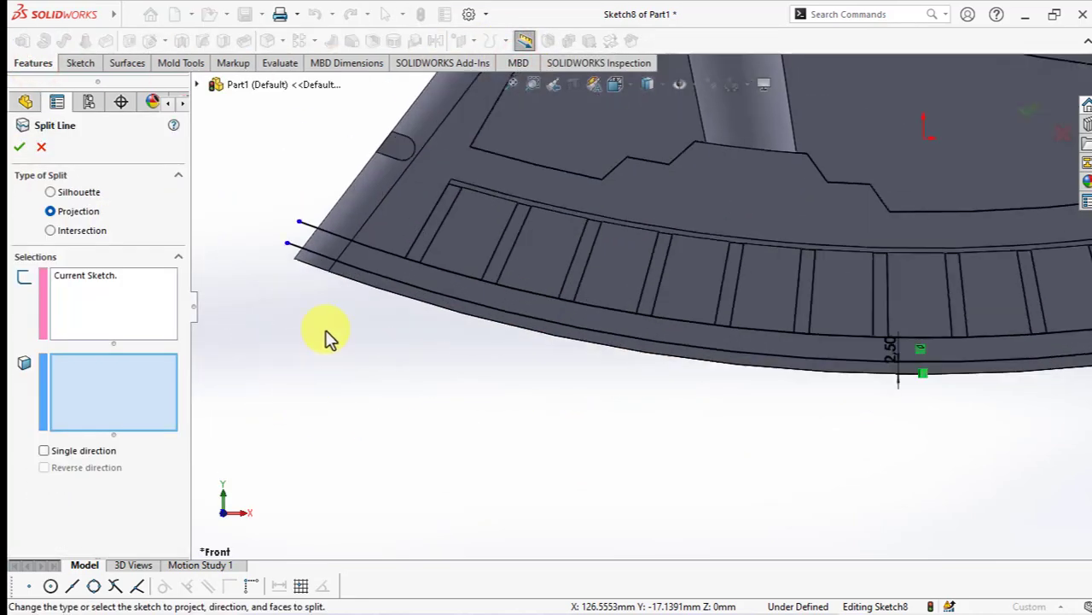
left_click(353, 261)
left_click(464, 317)
mouse_move(464, 317)
middle_mouse_down()
mouse_move(951, 281)
mouse_move(757, 293)
mouse_move(557, 371)
mouse_move(794, 285)
middle_mouse_up()
left_click(756, 293)
left_click(795, 285)
scroll(795, 285, "up", 3)
scroll(951, 269, "down", 3)
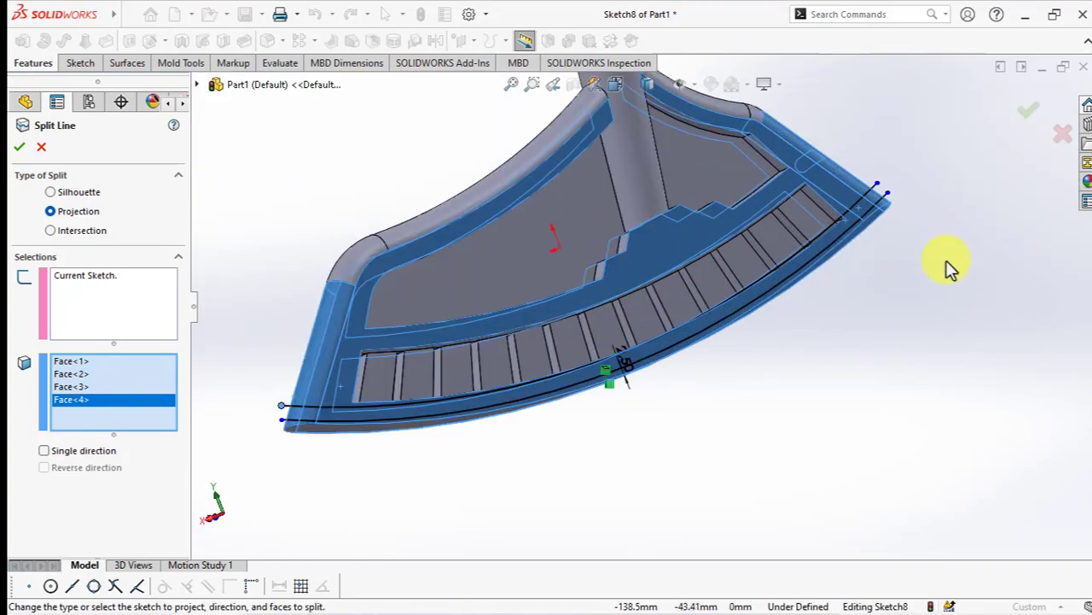
left_click(1031, 124)
- Copy the four lower band faces as a 0 mm Offset Surface
mouse_move(793, 373)
middle_mouse_down()
mouse_move(951, 305)
mouse_move(987, 239)
middle_mouse_up()
scroll(987, 233, "up", 3)
middle_click_drag(463, 446, 284, 346)
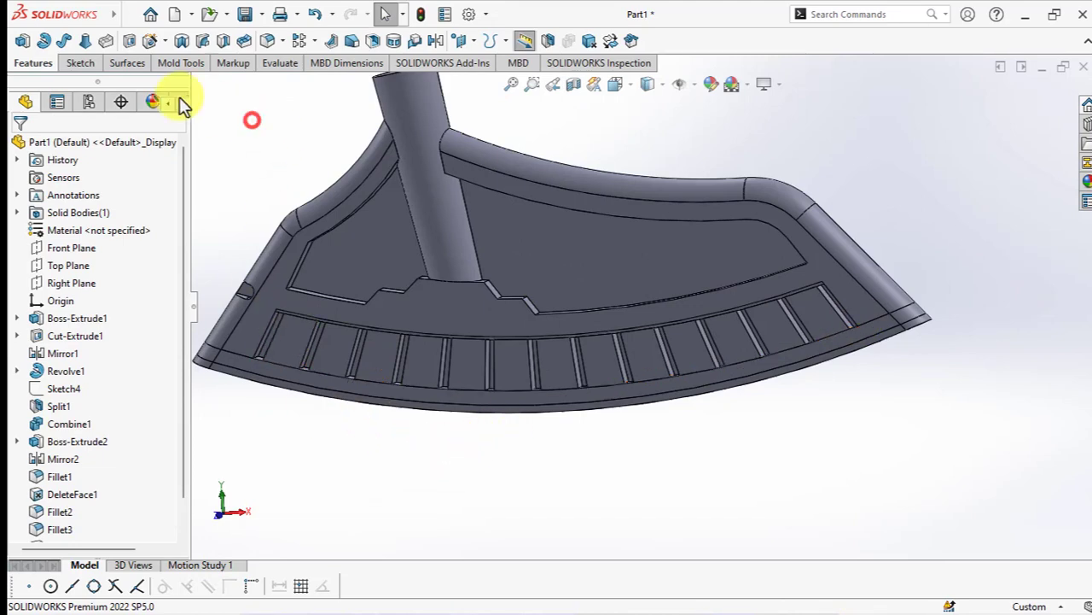
left_click(126, 63)
left_click(192, 43)
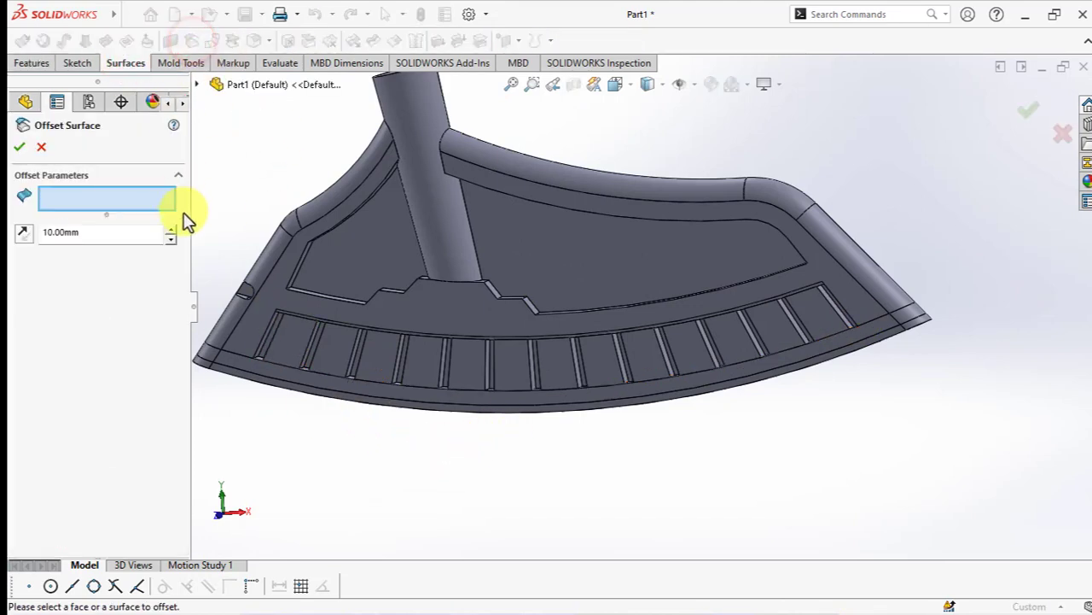
scroll(320, 346, "up", 2)
left_click(313, 346)
left_click(353, 353)
scroll(902, 300, "up", 2)
left_click(798, 267)
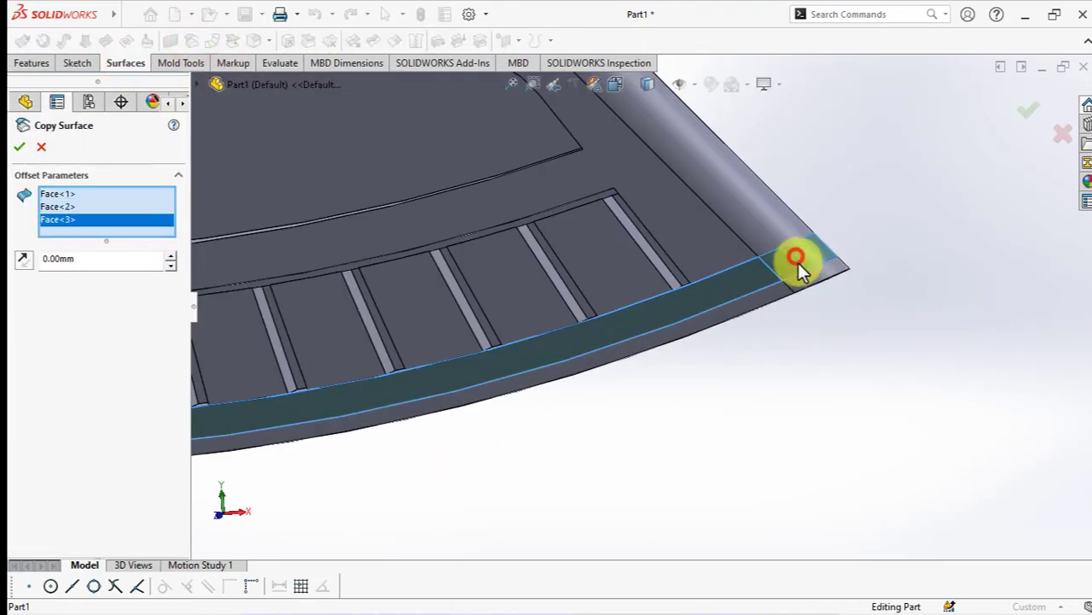
mouse_move(799, 263)
middle_mouse_down()
mouse_move(691, 292)
mouse_move(1080, 305)
mouse_move(927, 251)
mouse_move(837, 359)
mouse_move(357, 327)
middle_mouse_up()
left_click(920, 237)
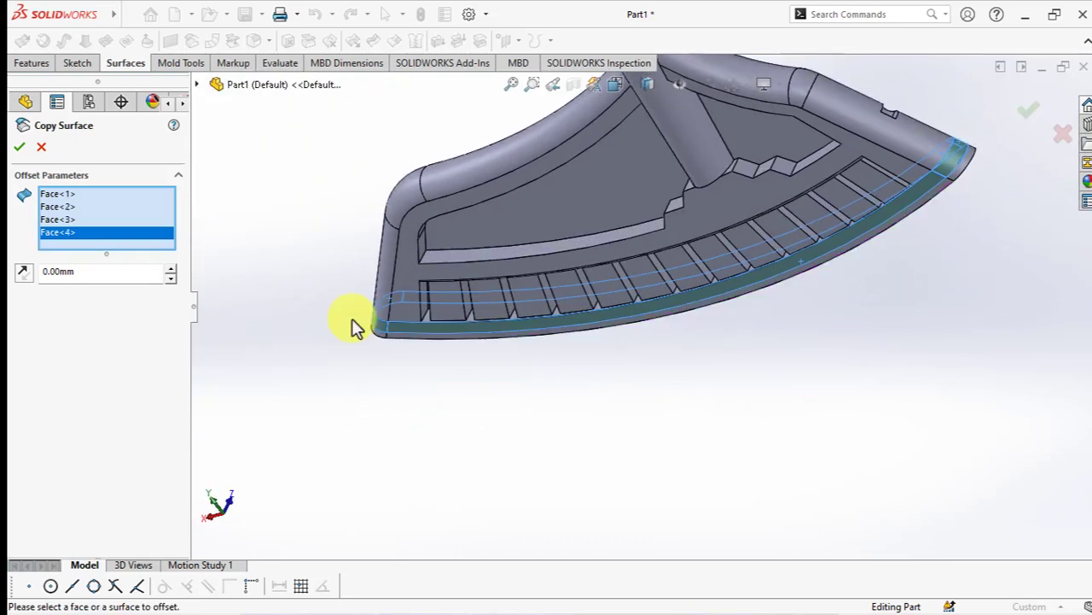
left_click(18, 148)
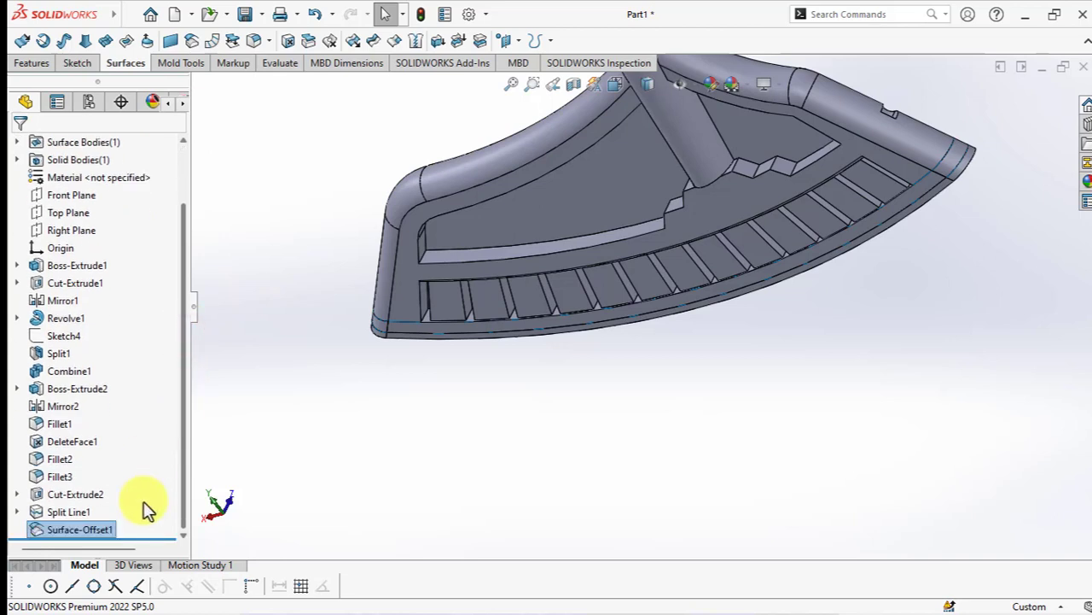
- Thicken Surface-Offset1 by 1.10 mm with Merge result to form a raised lip
left_click(438, 40)
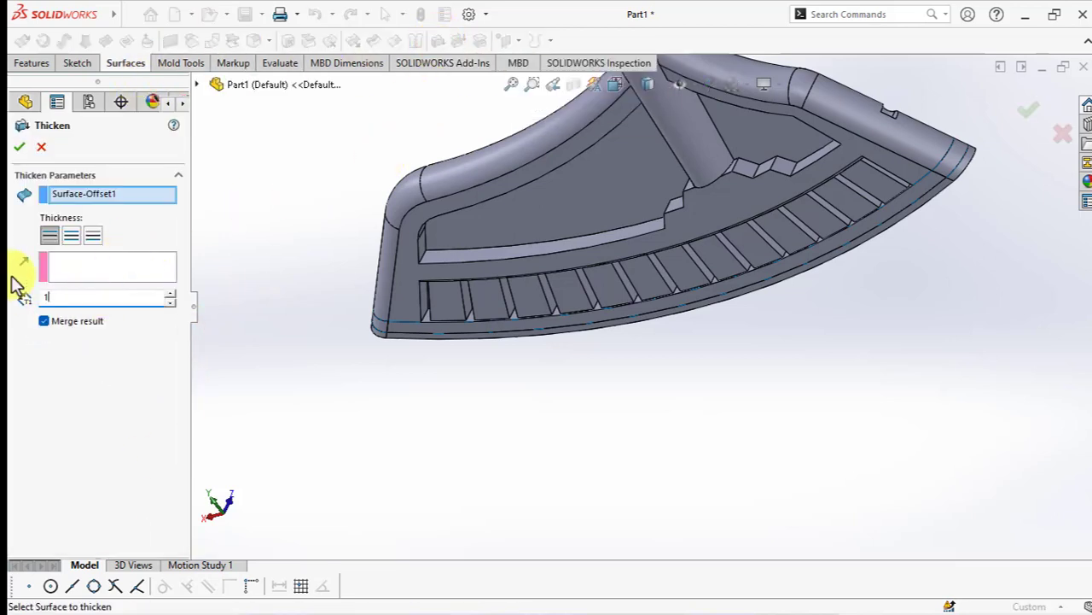
scroll(387, 324, "down", 4)
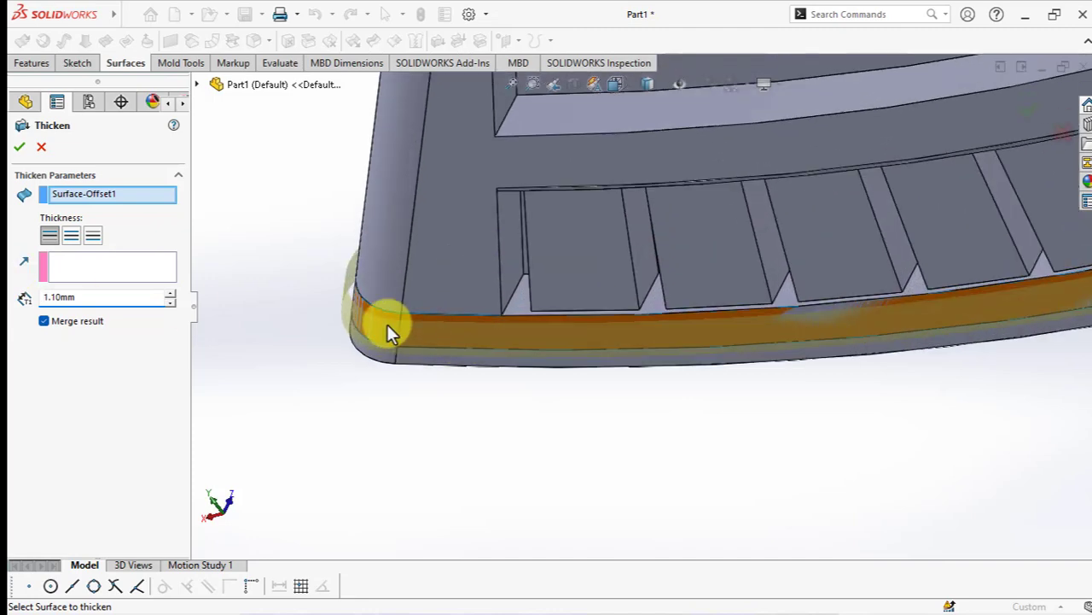
left_click(20, 148)
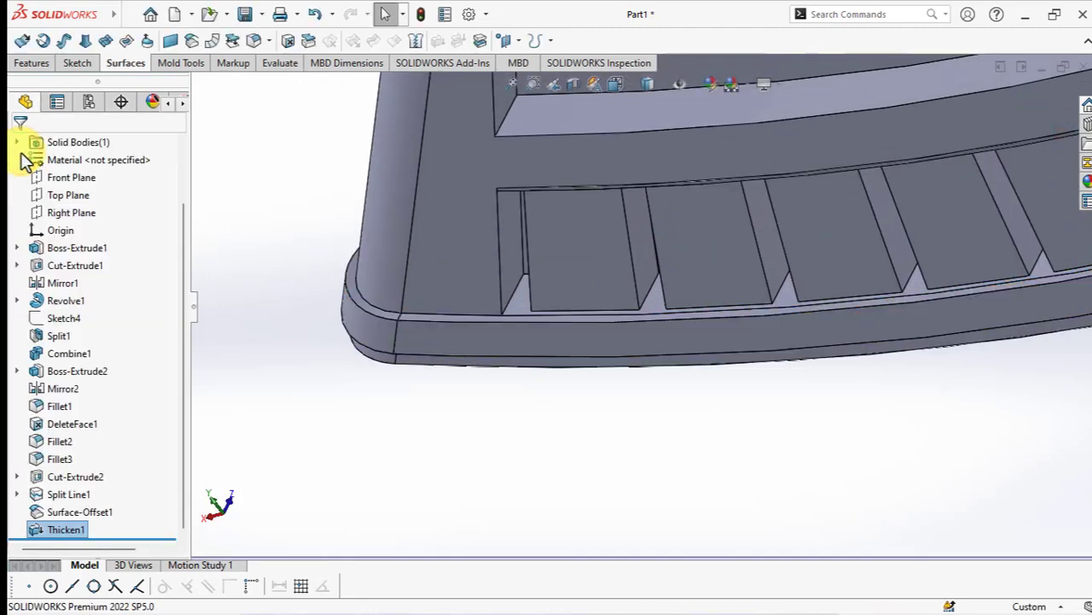
scroll(264, 316, "up", 5)
mouse_move(371, 370)
middle_mouse_down()
mouse_move(466, 376)
mouse_move(629, 185)
mouse_move(746, 195)
mouse_move(691, 209)
mouse_move(624, 380)
middle_mouse_up()
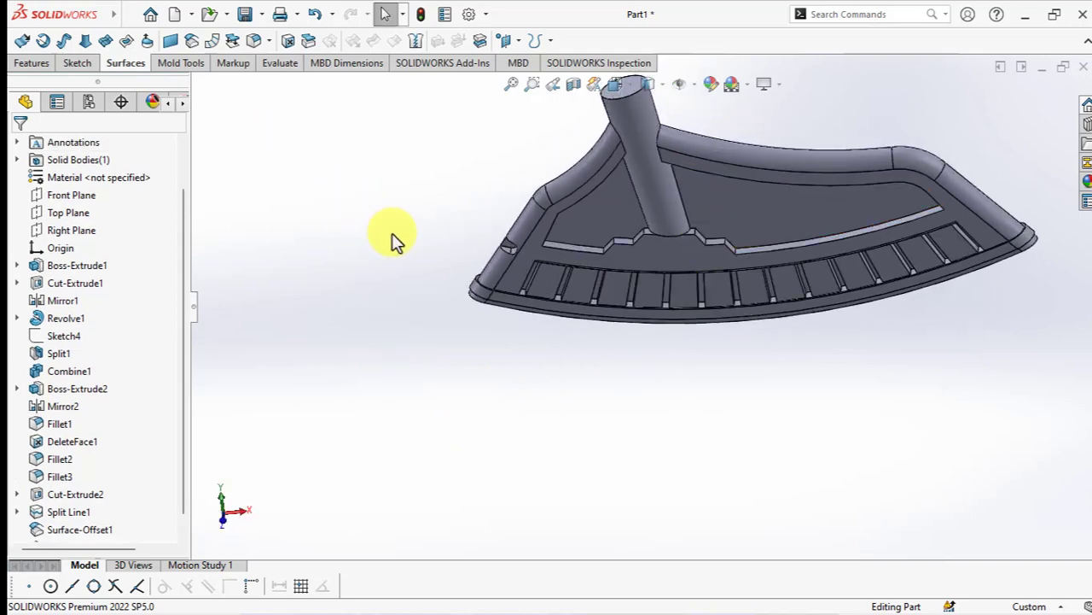
mouse_move(392, 233)
middle_mouse_down("ctrl")
mouse_move(319, 370)
mouse_move(373, 202)
mouse_move(339, 220)
middle_mouse_up("ctrl")
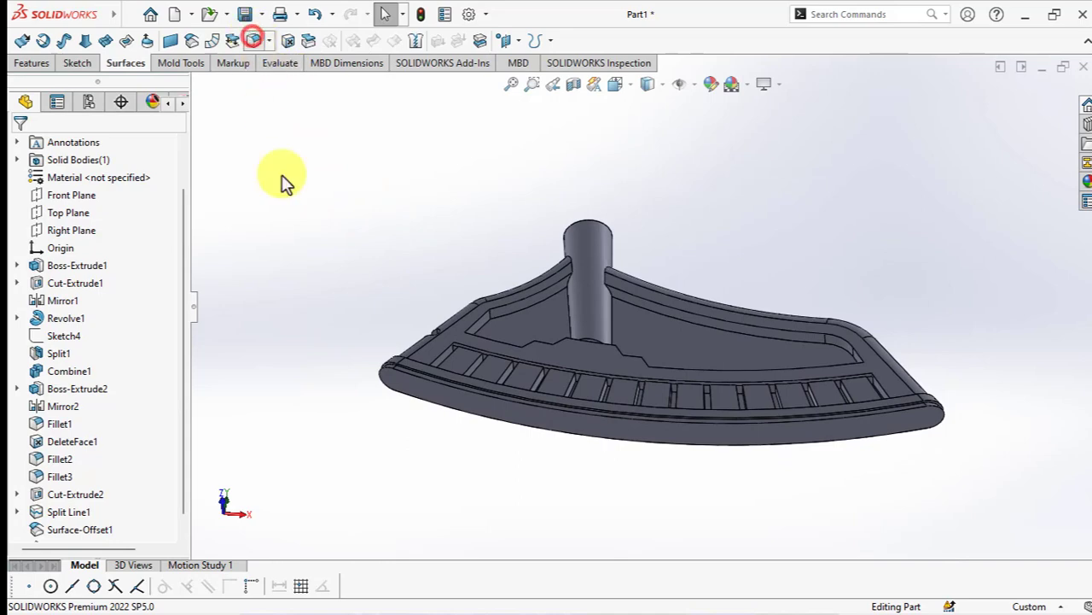
- Fillet the four post-to-wall junction edges with a 2 mm radius
left_click(36, 222)
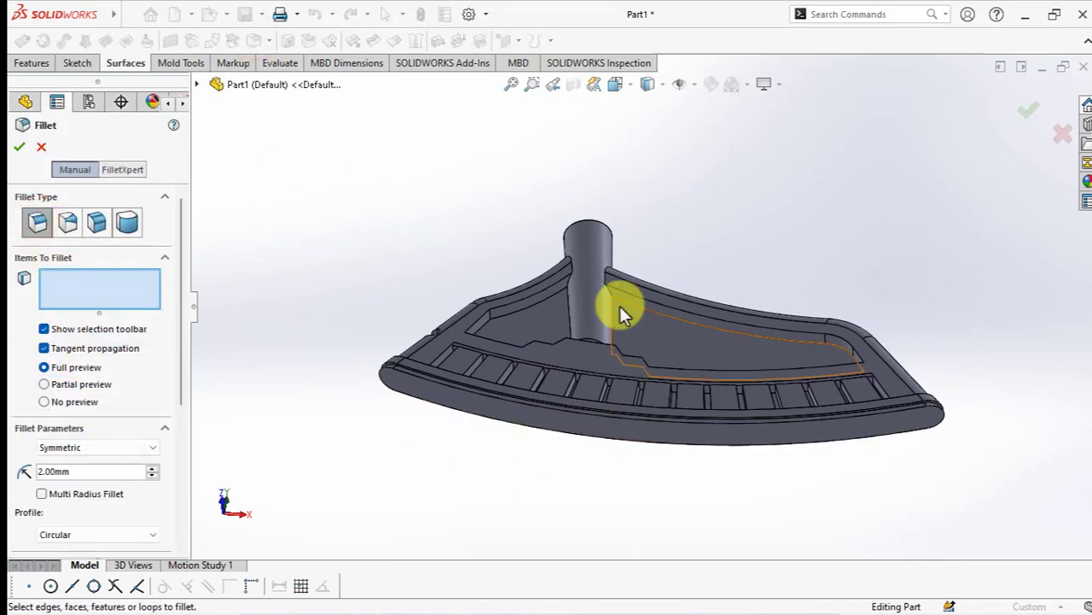
scroll(620, 306, "down", 5)
left_click(474, 247)
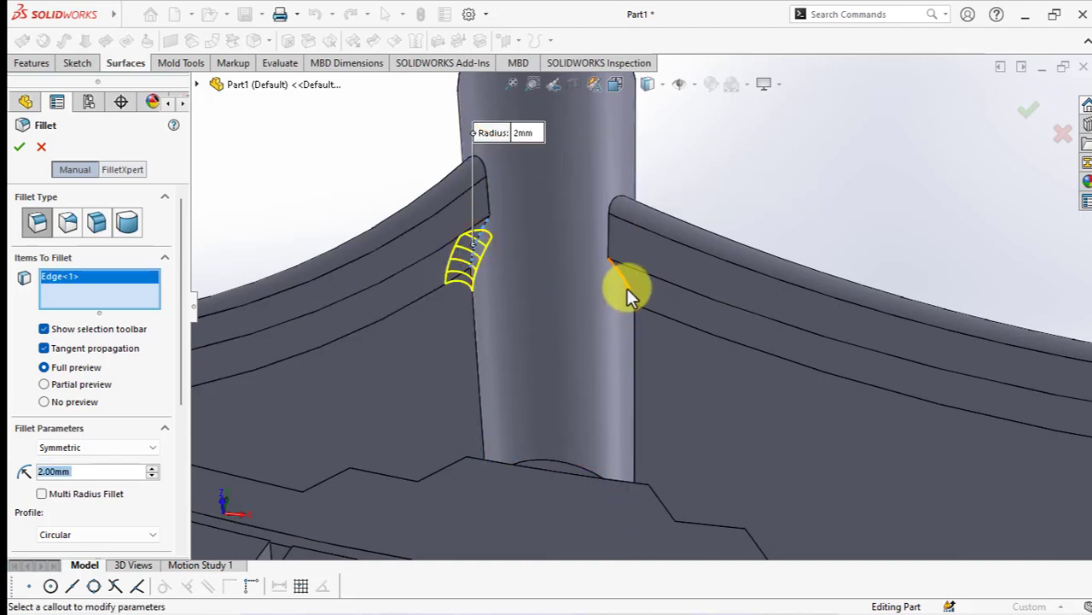
left_click(627, 295)
mouse_move(627, 295)
middle_mouse_down()
mouse_move(768, 262)
mouse_move(775, 285)
mouse_move(711, 235)
middle_mouse_up()
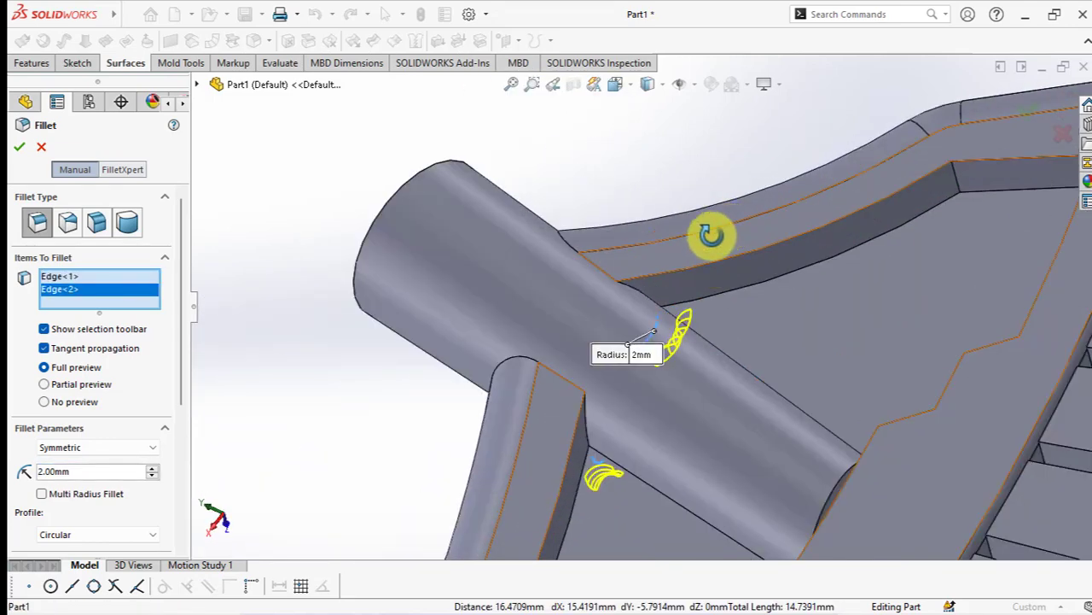
left_click(639, 288)
left_click(587, 441)
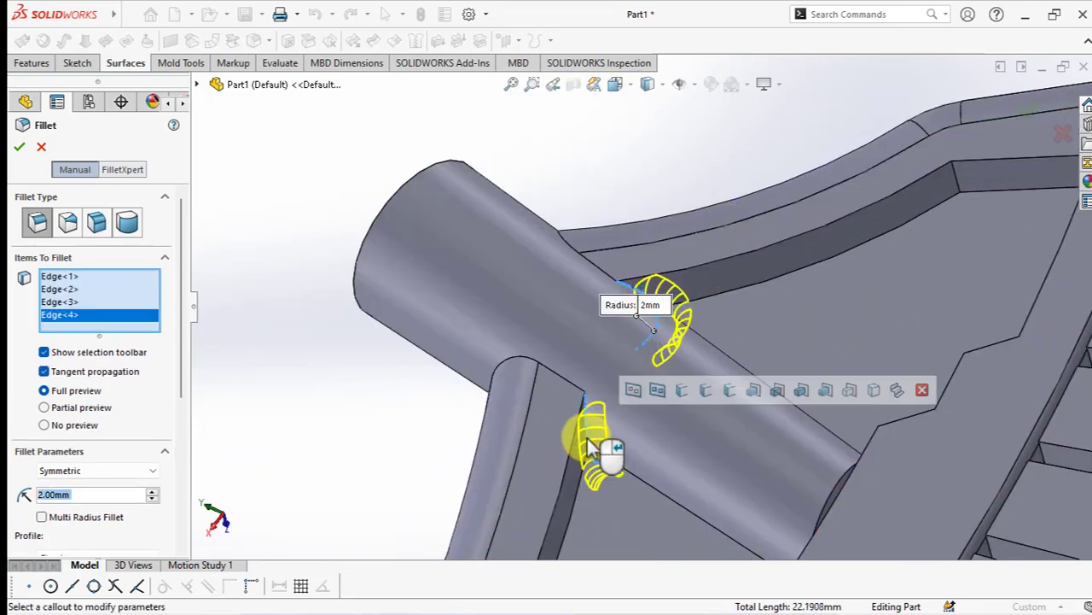
right_click(587, 444)
scroll(384, 341, "up", 5)
scroll(398, 342, "up", 3)
- Set the new fillet's radius to 3 mm
middle_click_drag(399, 341, 444, 368)
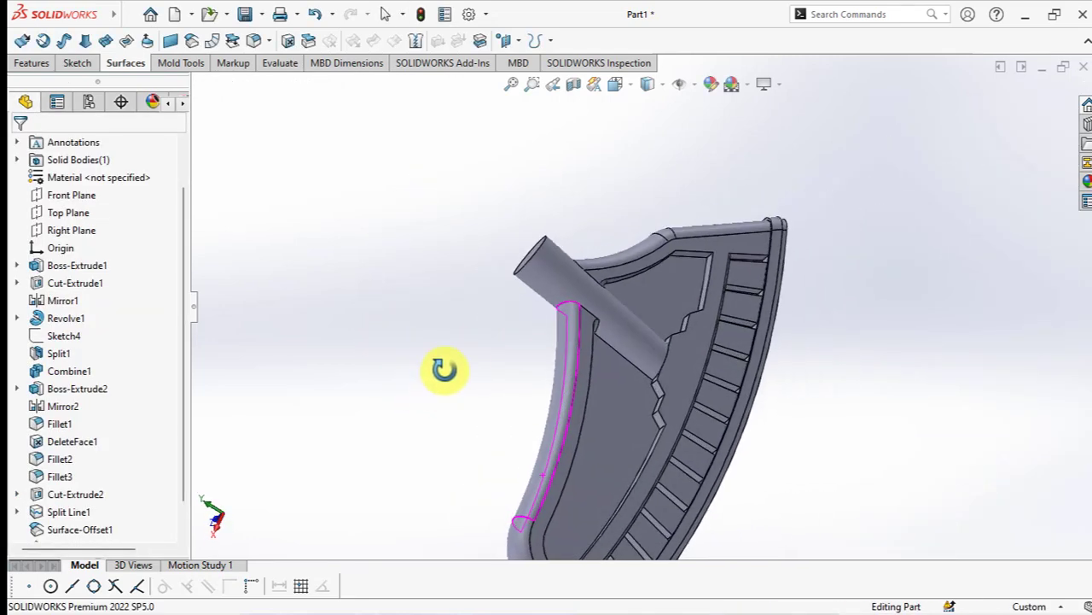
mouse_move(595, 472)
middle_mouse_down()
mouse_move(700, 329)
mouse_move(598, 390)
mouse_move(559, 310)
middle_mouse_up()
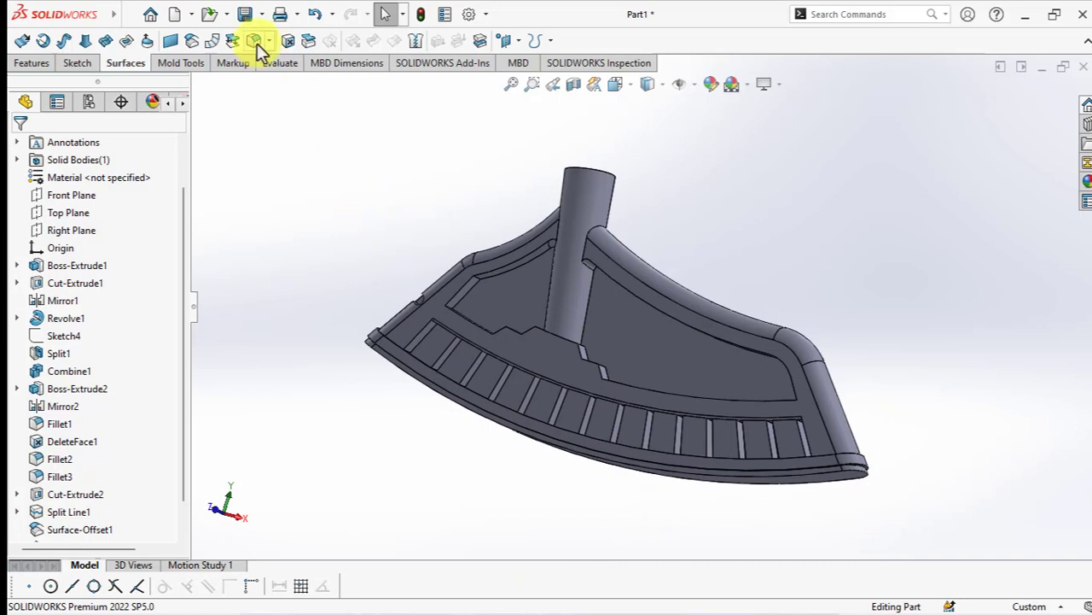
type("3")
left_click(249, 257)
- Select the stepped-wall edges on both sides of the post, plus the long right wall edge
scroll(515, 339, "down", 5)
mouse_move(515, 339)
middle_mouse_down()
mouse_move(559, 406)
mouse_move(535, 427)
middle_mouse_up()
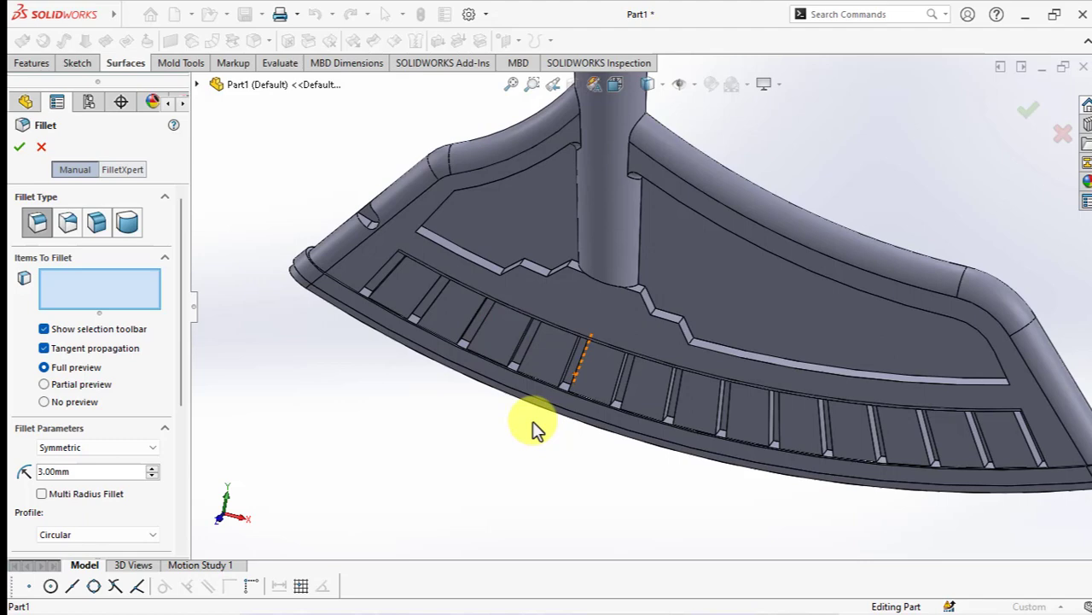
scroll(543, 271, "down", 3)
scroll(512, 266, "down", 2)
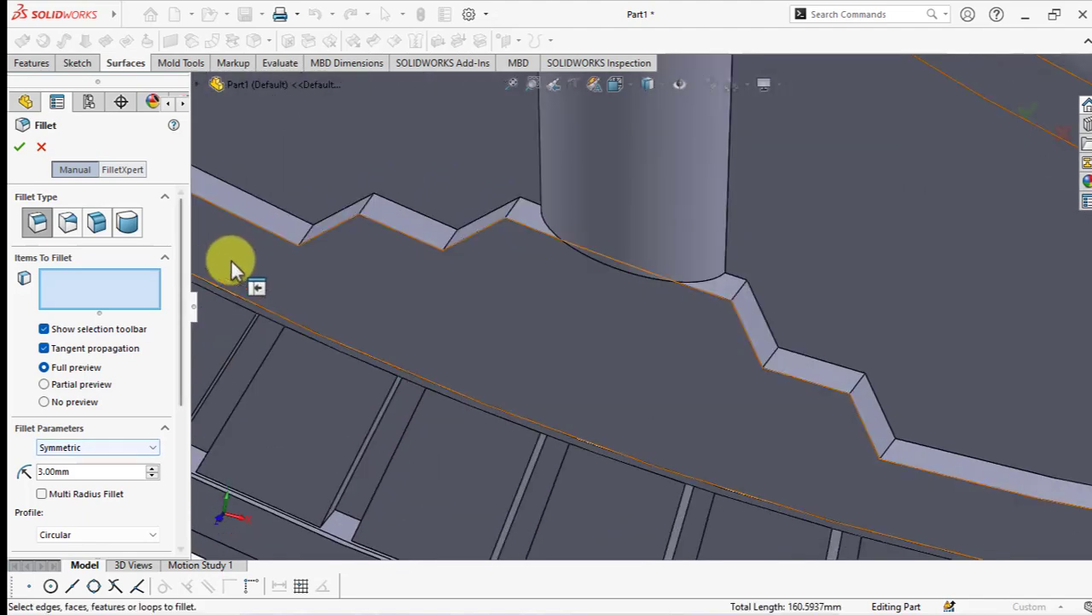
left_click(262, 227)
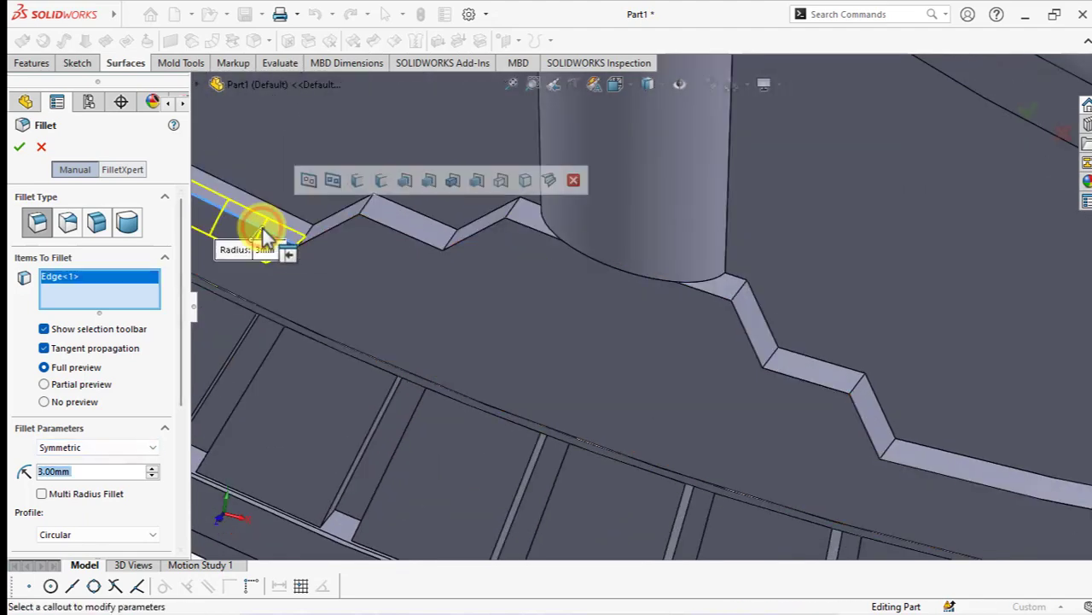
left_click(361, 210)
left_click(624, 161)
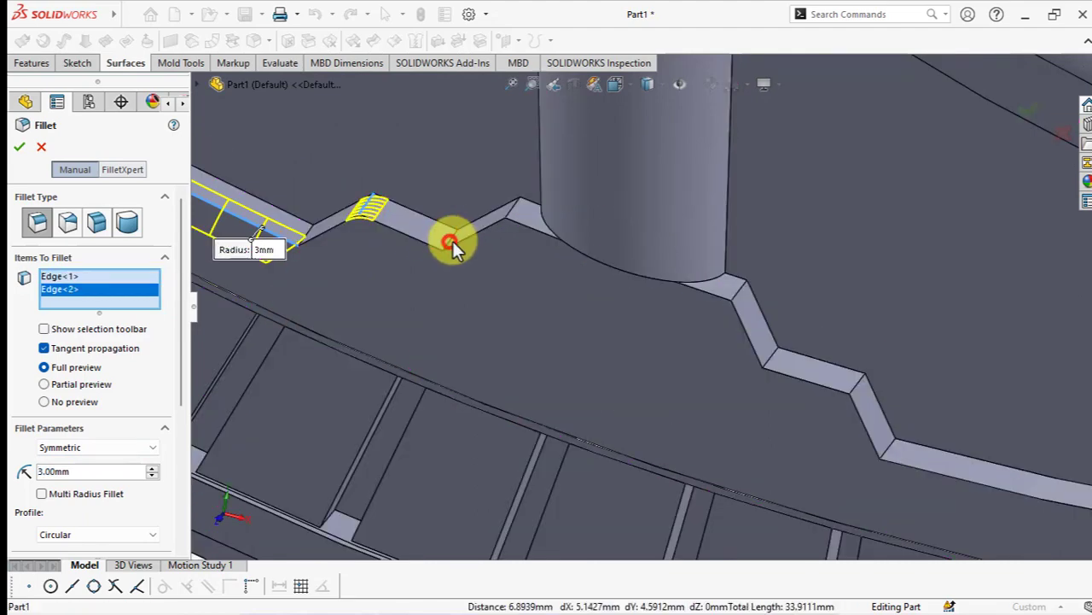
left_click(450, 241)
left_click(507, 213)
left_click(737, 288)
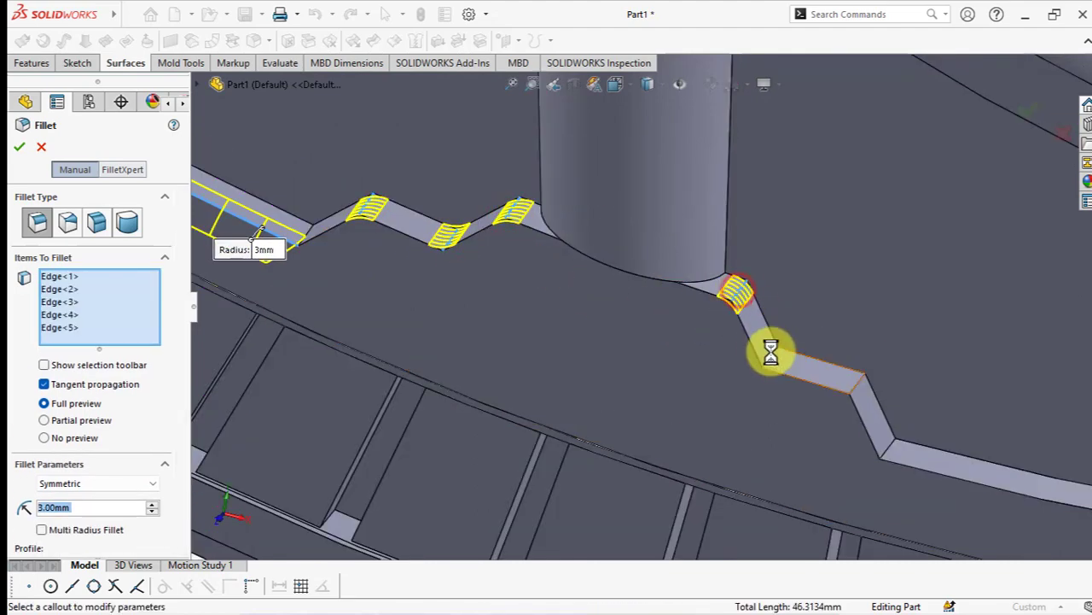
left_click(775, 359)
left_click(849, 385)
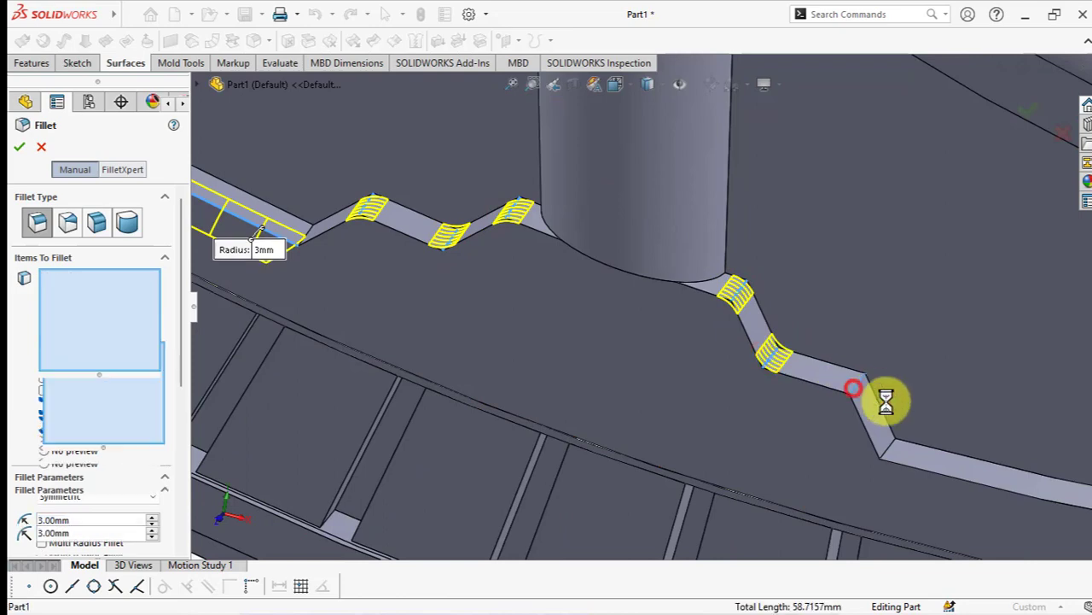
left_click(908, 468)
- Add the long left wall edge and the remaining step edges until Edge<16> is listed
scroll(903, 457, "up", 5)
scroll(541, 378, "down", 3)
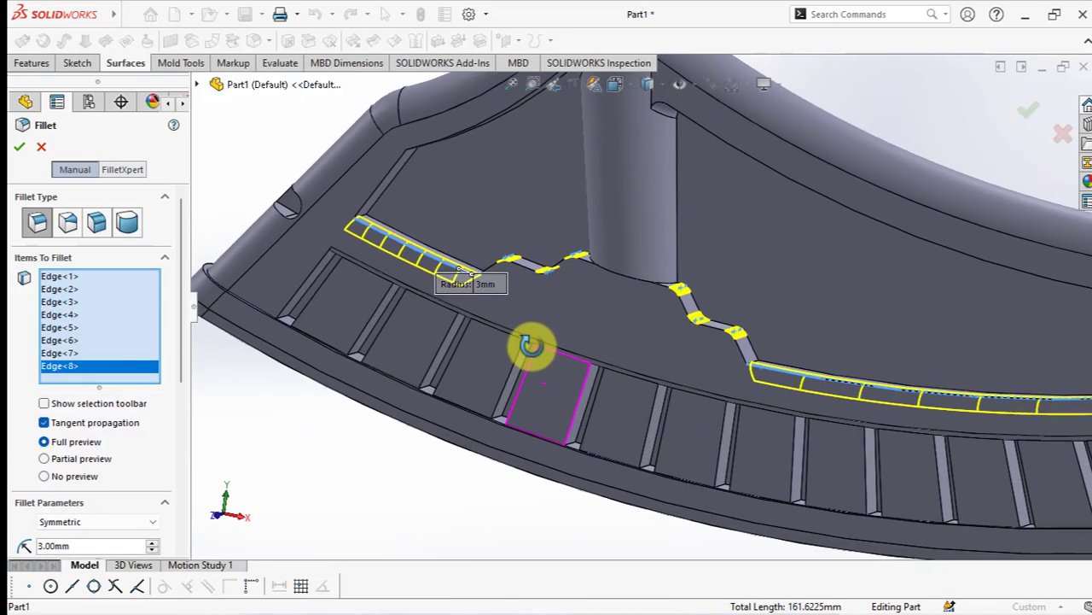
mouse_move(531, 345)
middle_mouse_down()
mouse_move(349, 293)
mouse_move(343, 271)
mouse_move(634, 312)
mouse_move(578, 395)
mouse_move(655, 370)
middle_mouse_up()
left_click(646, 353)
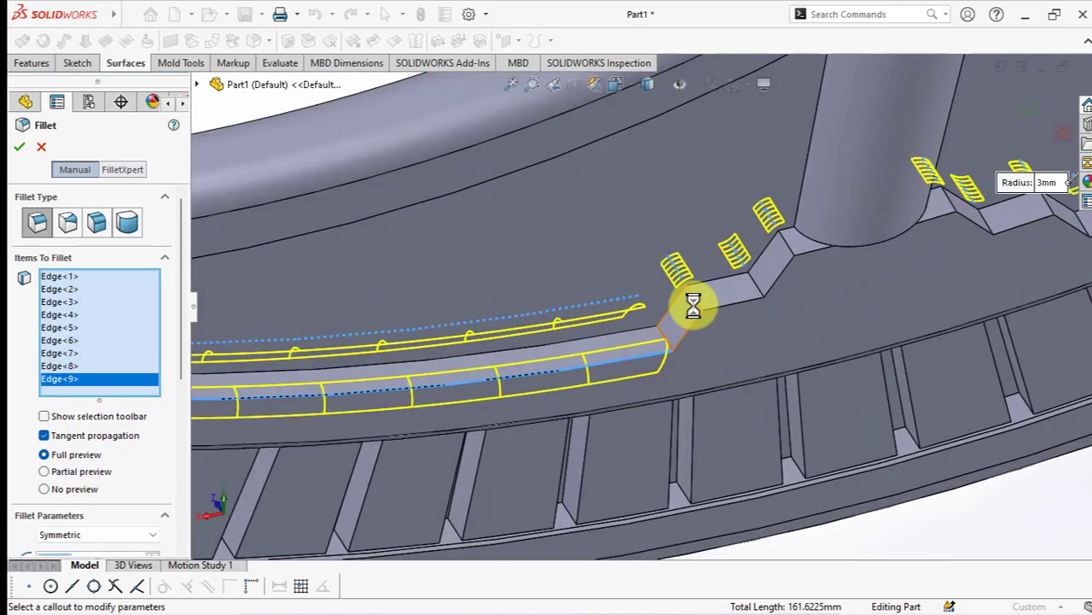
left_click(761, 291)
left_click(786, 236)
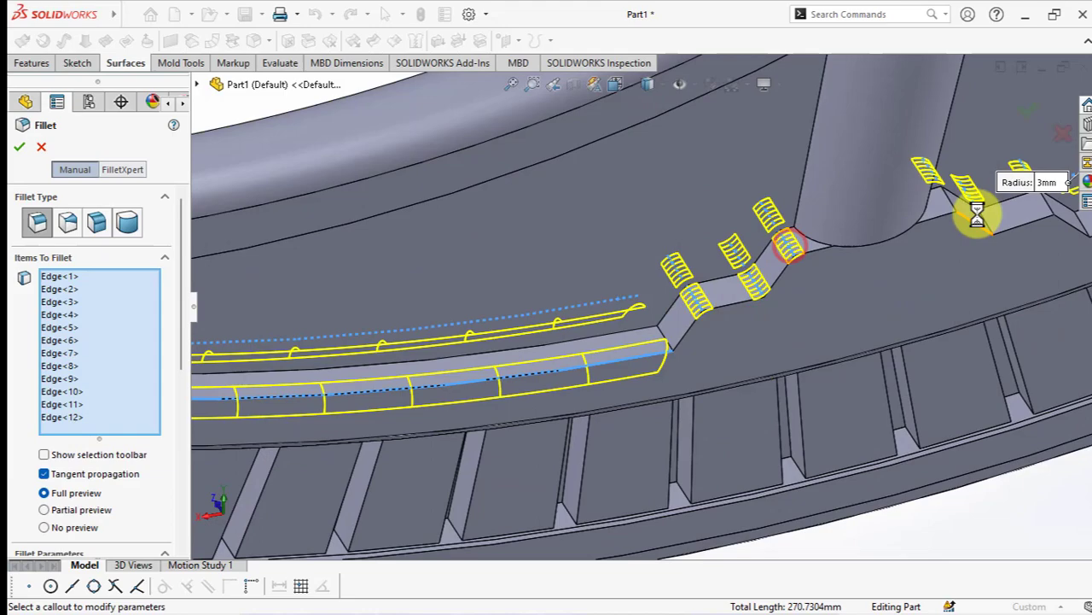
left_click(933, 195)
middle_click_drag(934, 196, 931, 250)
scroll(982, 239, "down", 3)
left_click(824, 241)
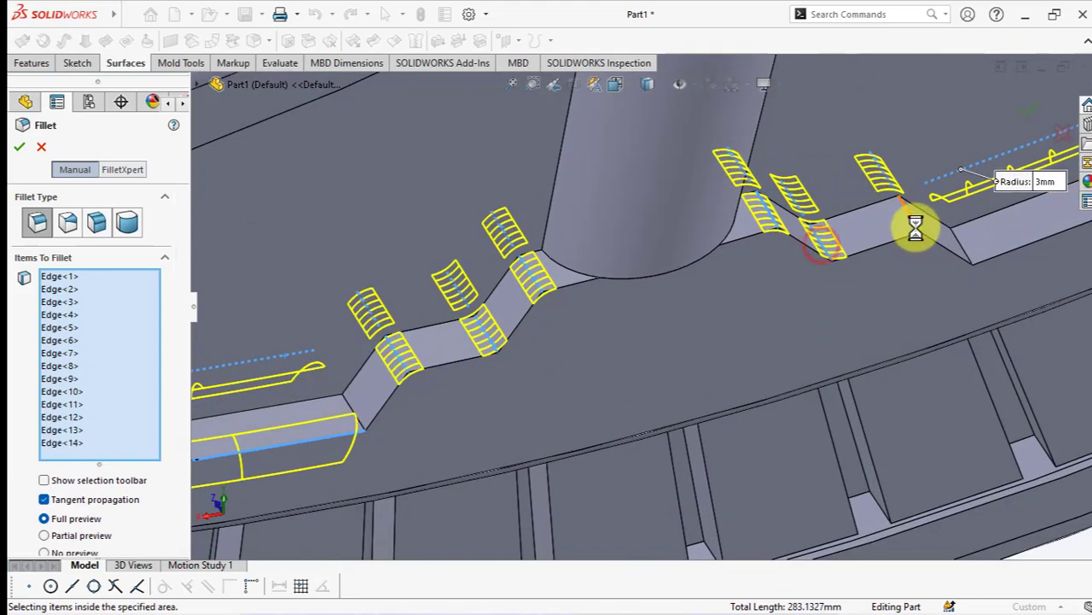
left_click(915, 224)
left_click(995, 256)
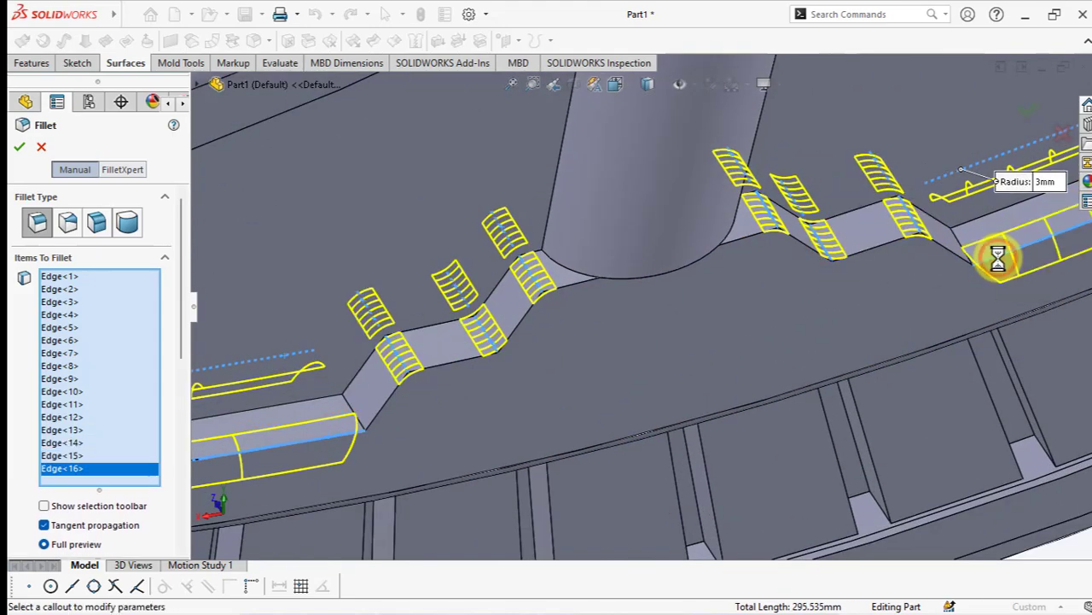
- Accept the 3 mm stepped-wall fillet
key("Return")
scroll(939, 290, "up", 5)
mouse_move(805, 333)
middle_mouse_down()
mouse_move(690, 317)
mouse_move(539, 378)
middle_mouse_up()
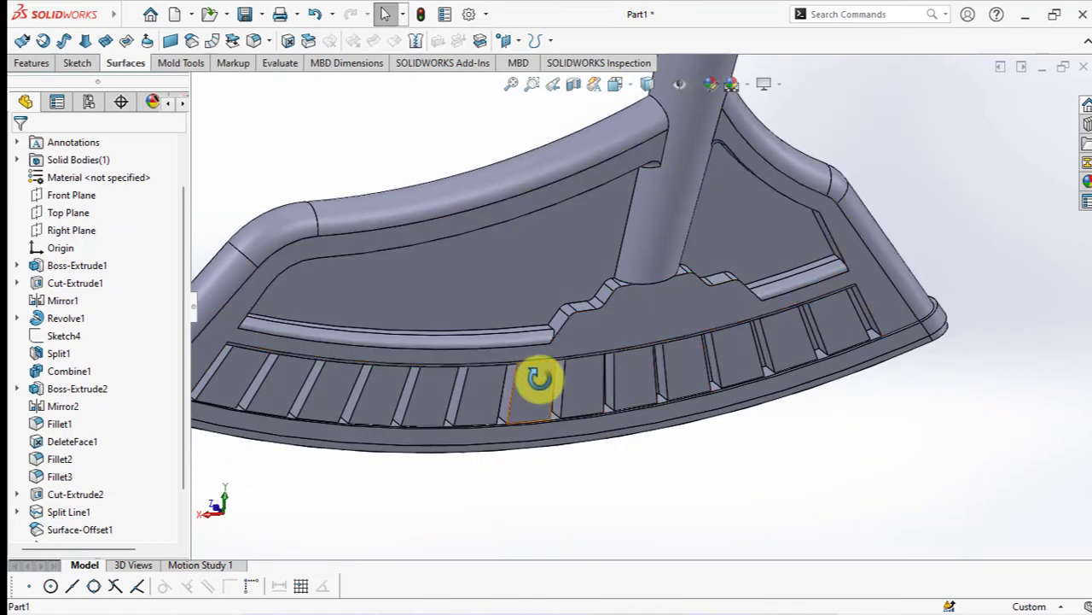
- In a new fillet, select the rib edges, adding whole rib cuts at once
left_click(256, 41)
middle_click_drag(376, 281, 435, 367)
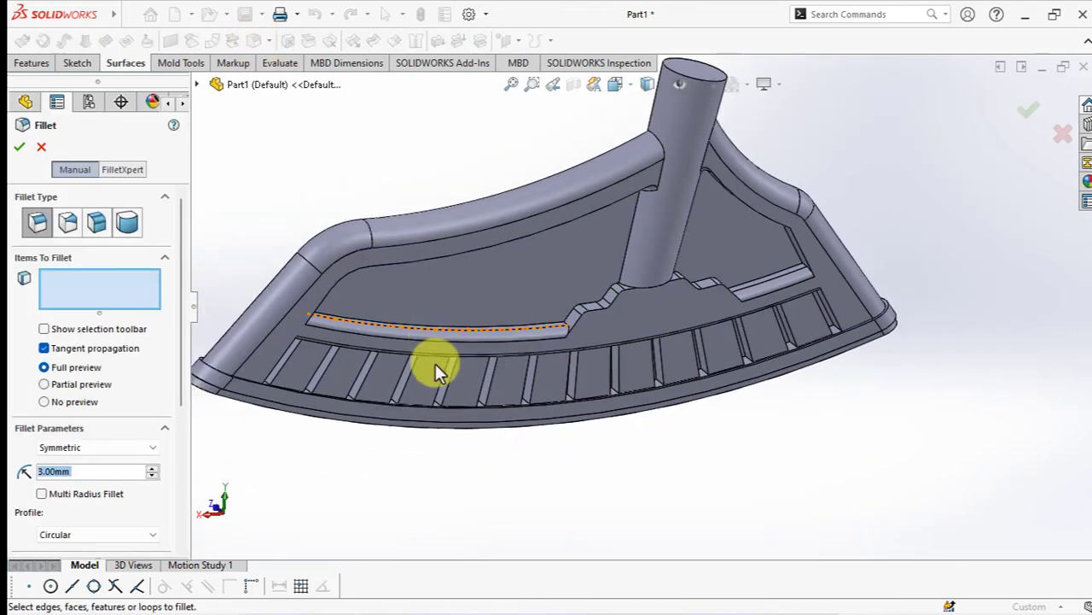
scroll(384, 372, "down", 5)
left_click(307, 317)
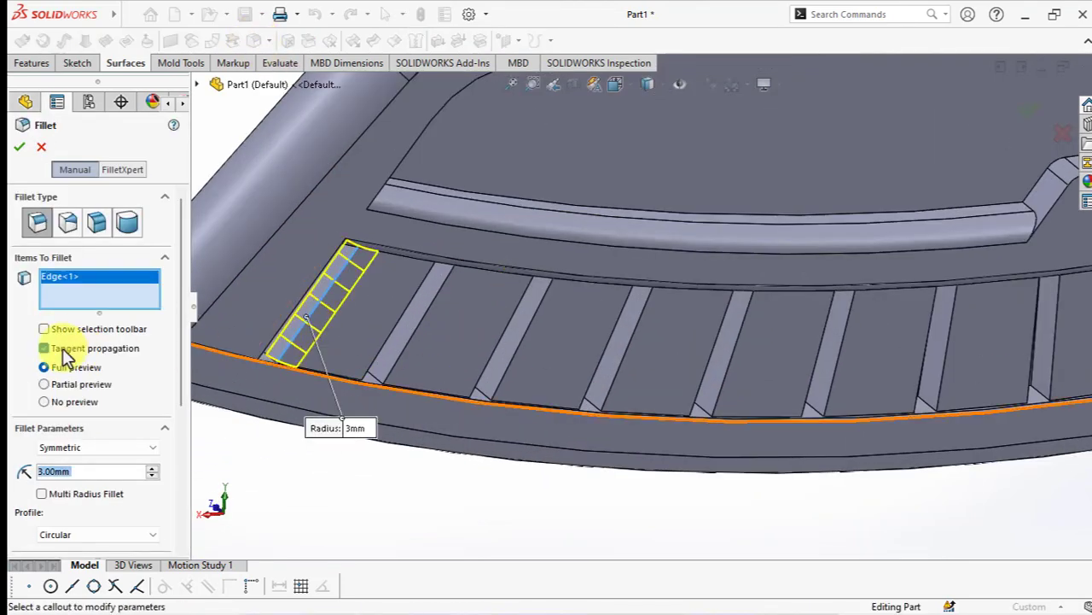
left_click(384, 344)
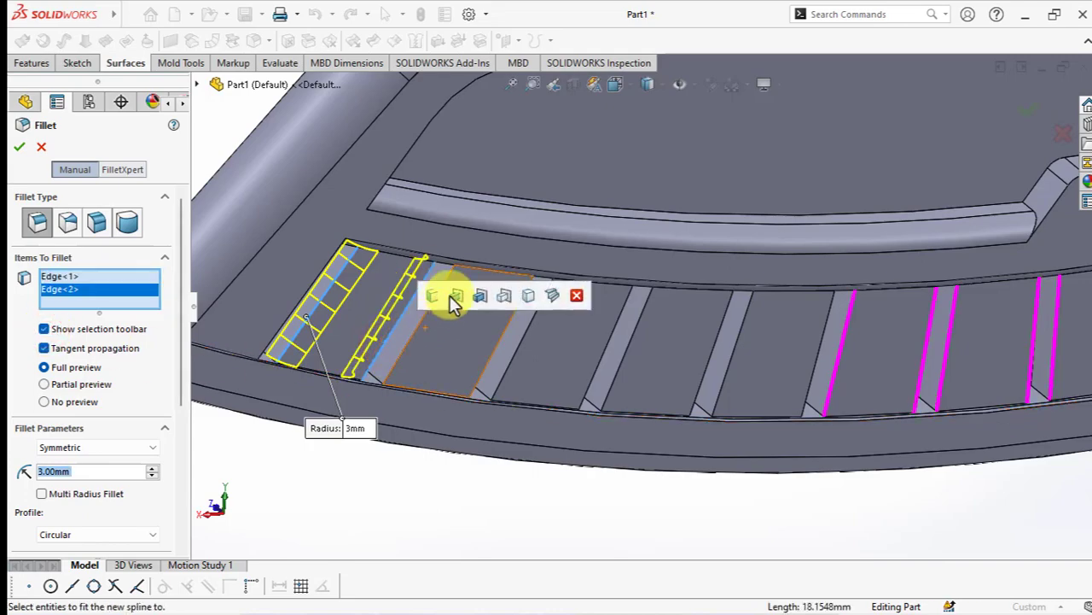
left_click(457, 295)
scroll(598, 383, "up", 5)
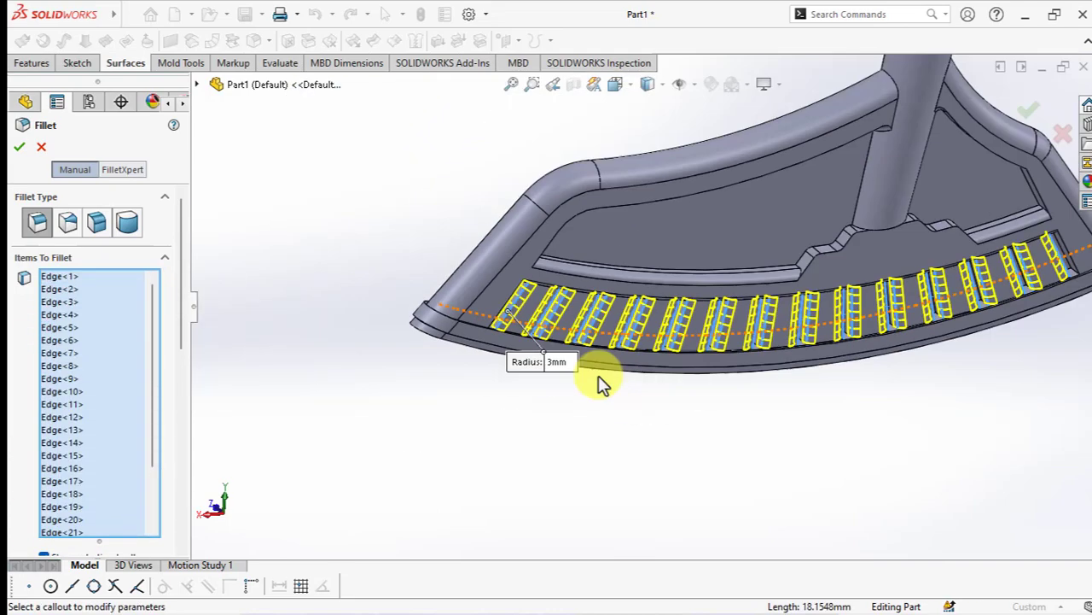
mouse_move(598, 383)
middle_mouse_down()
mouse_move(724, 314)
mouse_move(527, 327)
middle_mouse_up()
scroll(527, 328, "down", 3)
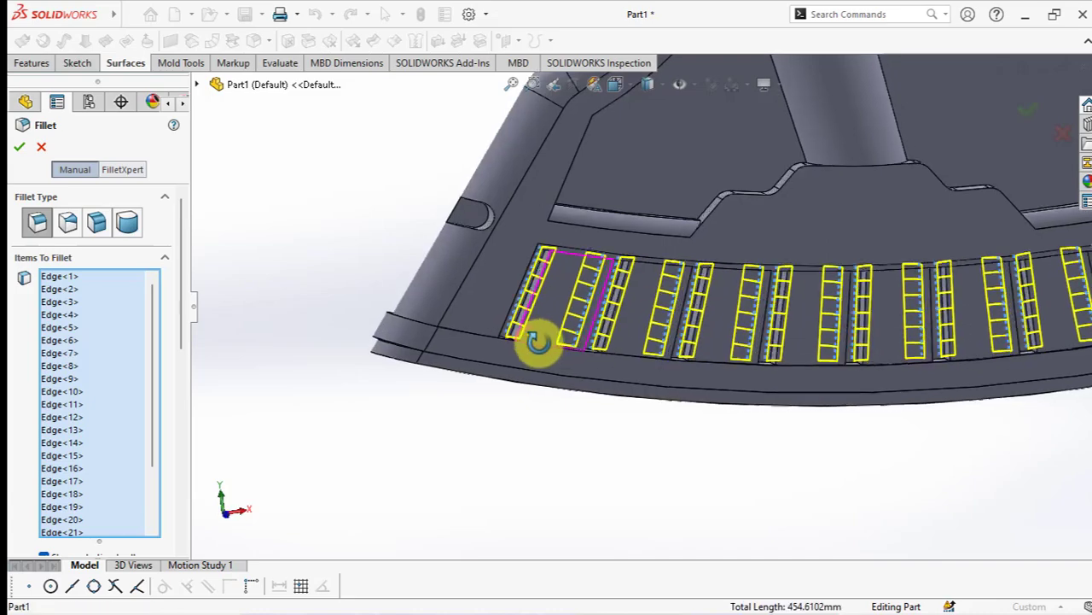
left_click(521, 323)
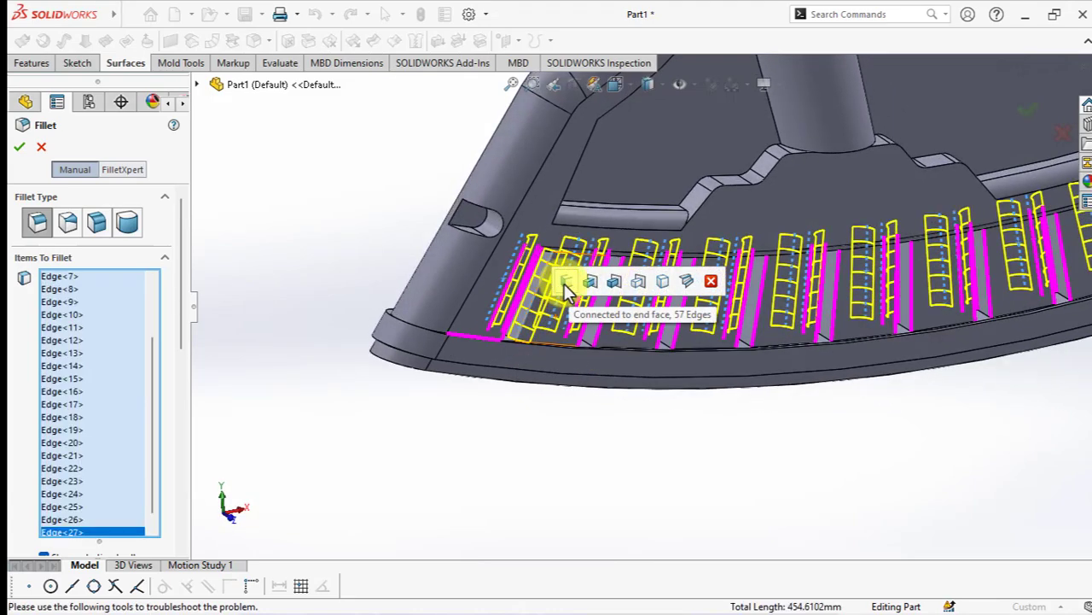
left_click(588, 284)
- Add the missed rib edges at the rim's end and accept the 3 mm Fillet6
scroll(401, 434, "up", 3)
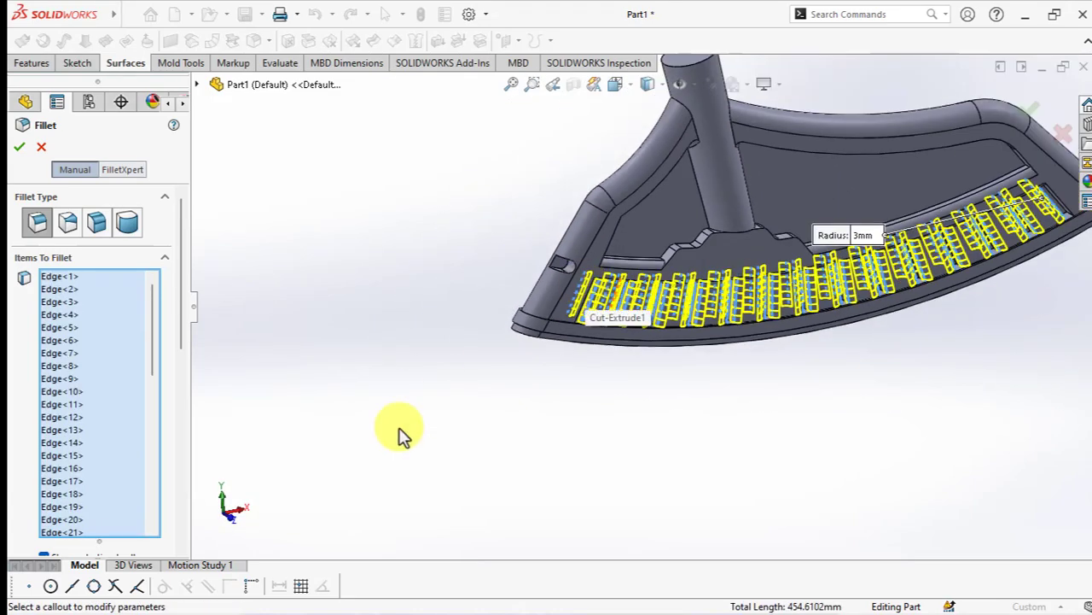
scroll(347, 378, "down", 5)
middle_click_drag(367, 371, 513, 102)
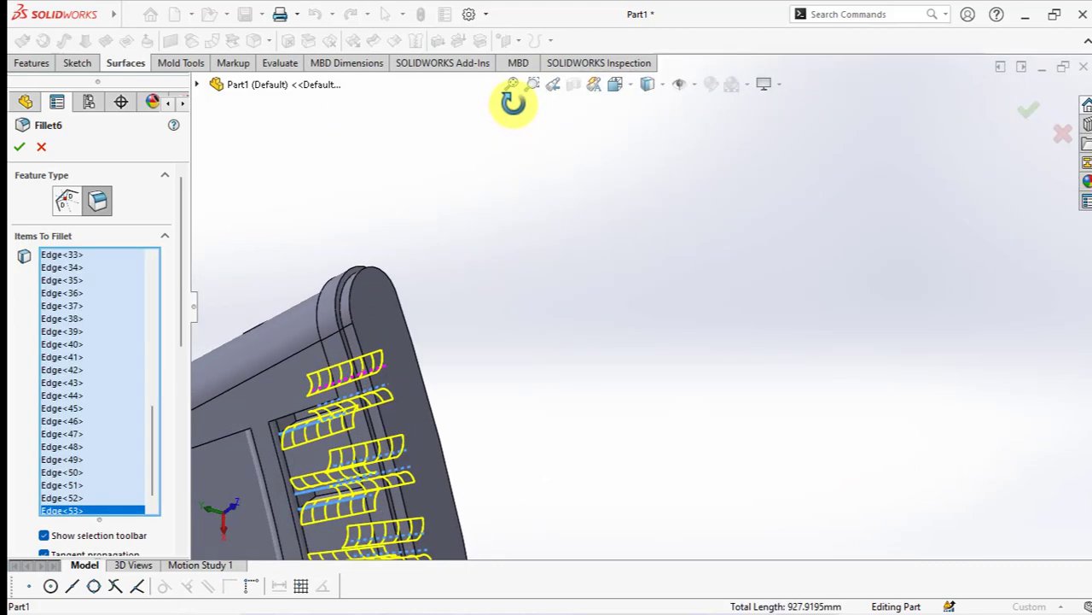
mouse_move(294, 420)
middle_mouse_down()
mouse_move(285, 403)
mouse_move(358, 410)
mouse_move(598, 361)
middle_mouse_up()
scroll(579, 499, "down", 5)
left_click(578, 495)
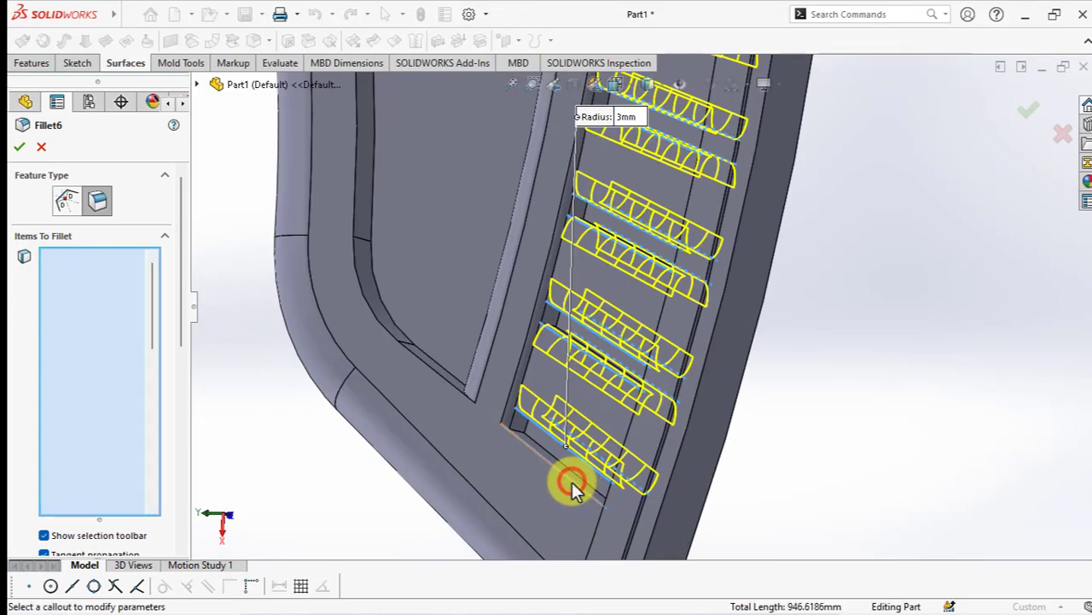
mouse_move(575, 487)
middle_mouse_down()
mouse_move(407, 464)
mouse_move(661, 435)
middle_mouse_up()
left_click(668, 439)
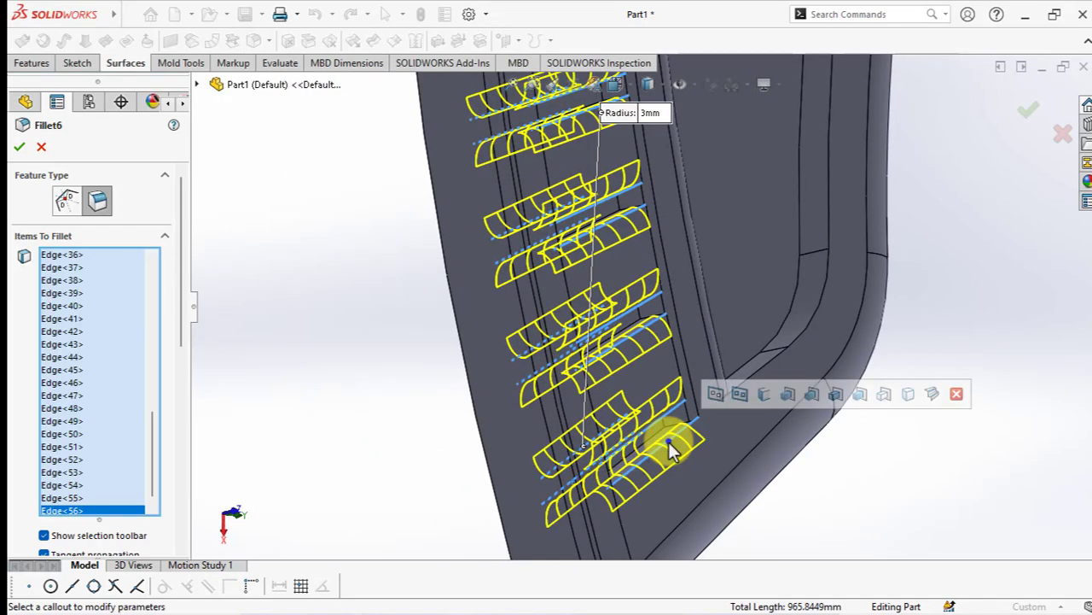
right_click(670, 439)
scroll(664, 444, "up", 5)
mouse_move(681, 464)
middle_mouse_down()
mouse_move(463, 231)
mouse_move(202, 149)
middle_mouse_up()
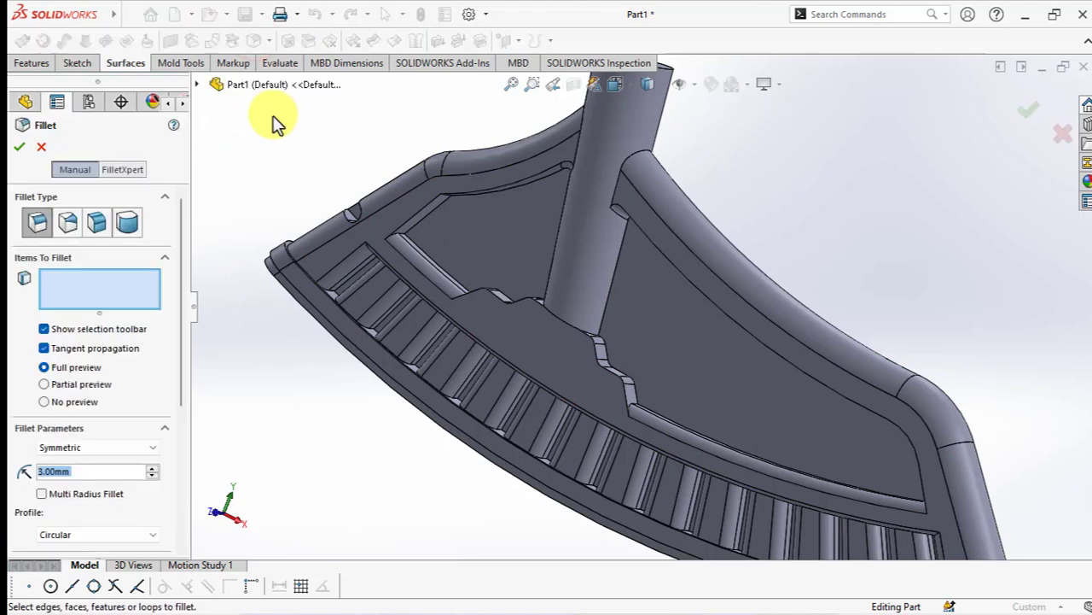
- Select the recess edges, the stepped edge and the inner corner edge for a 1 mm fillet
scroll(393, 302, "down", 3)
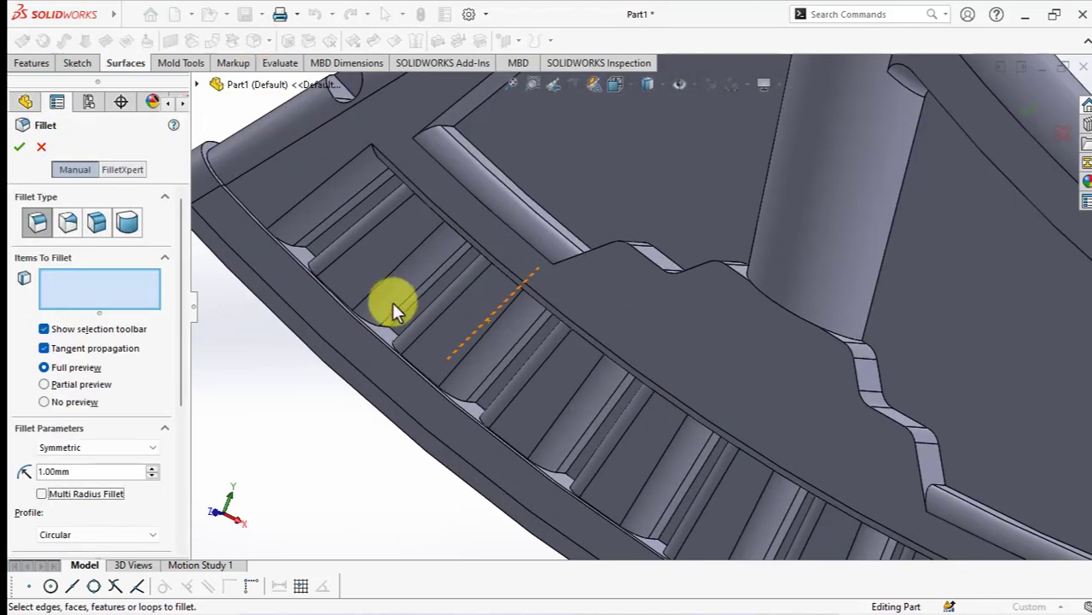
scroll(396, 301, "up", 3)
scroll(401, 305, "down", 2)
left_click(566, 211)
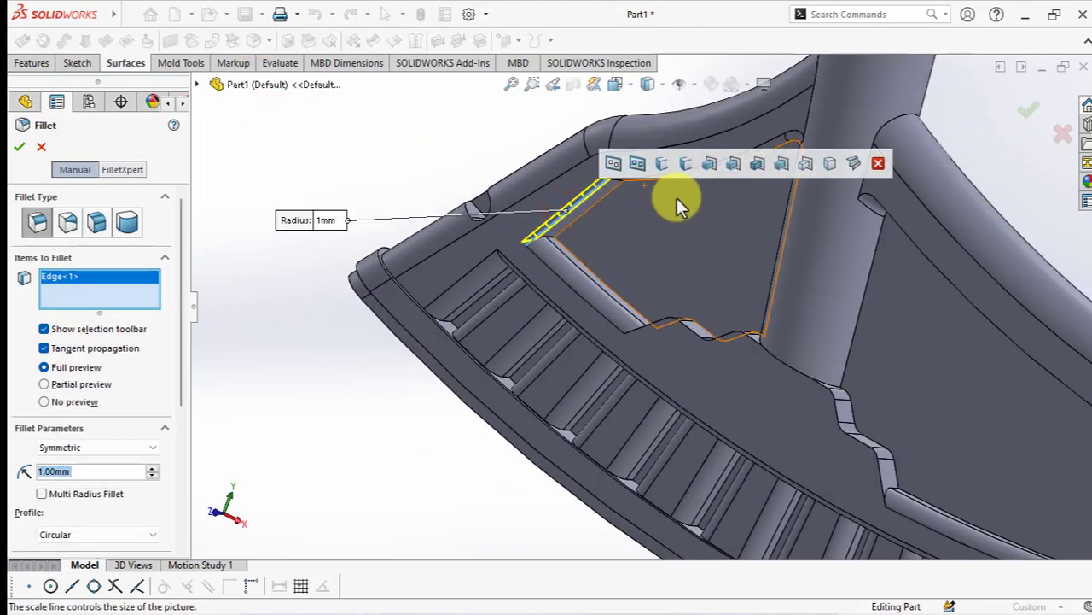
middle_click_drag(677, 201, 705, 119)
left_click(684, 165)
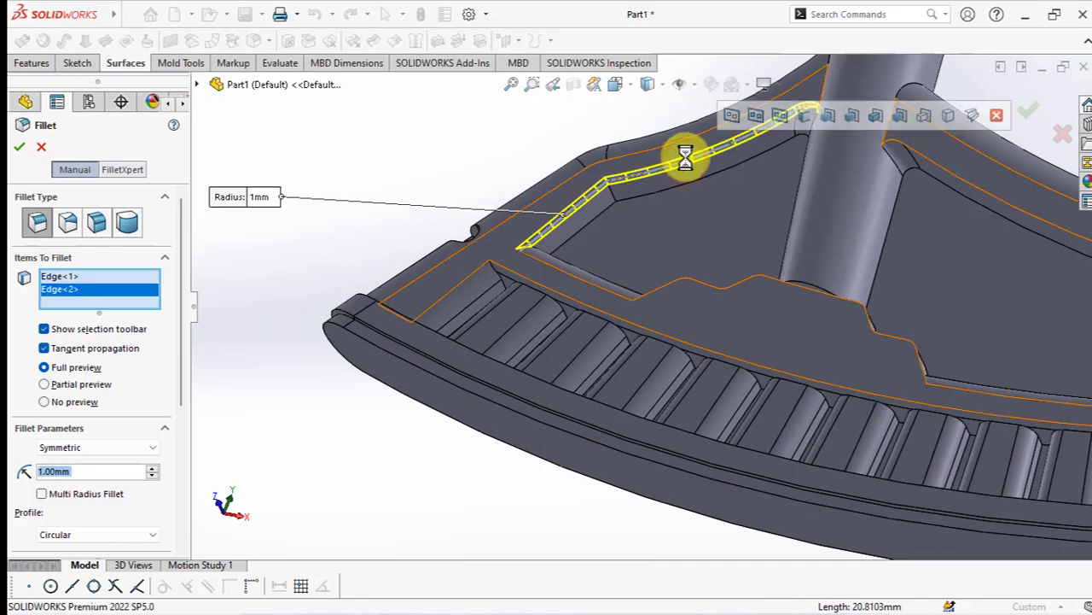
left_click(956, 179)
scroll(954, 175, "up", 3)
scroll(712, 294, "down", 3)
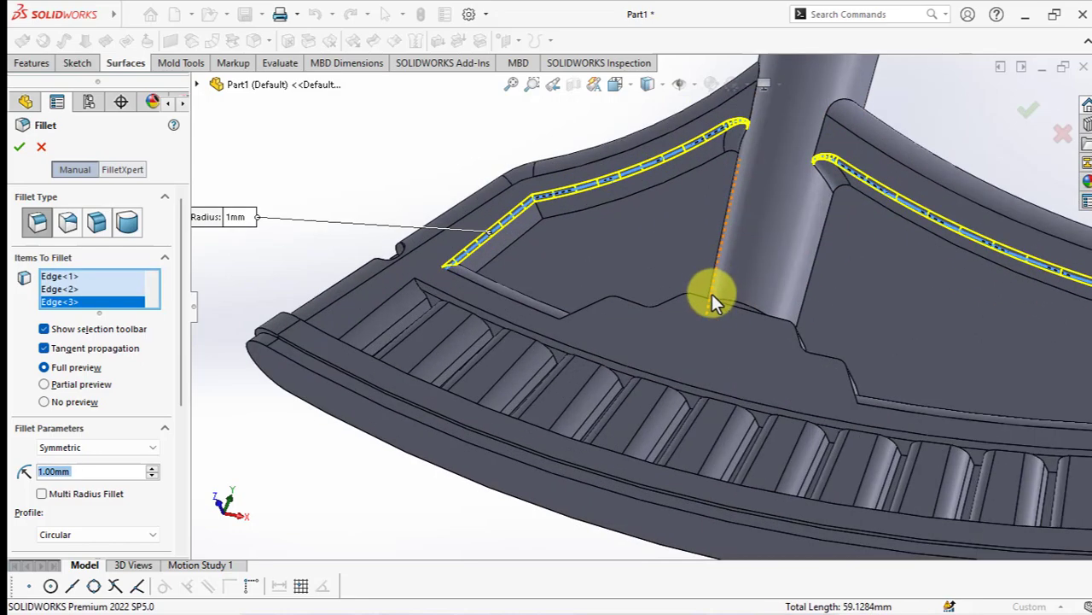
middle_click_drag(712, 293, 616, 340)
left_click(614, 338)
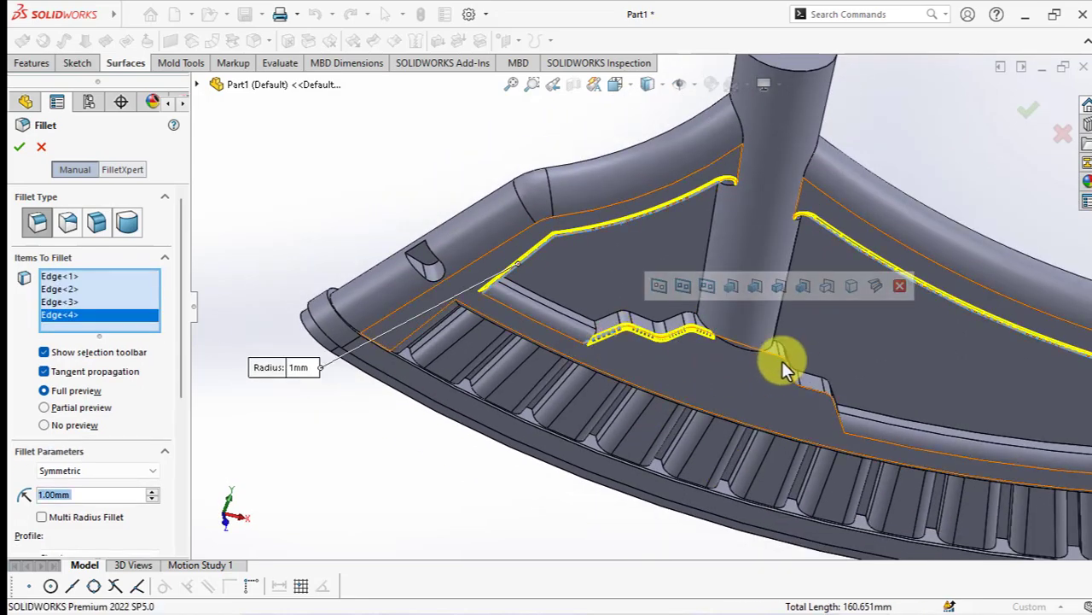
left_click(776, 364)
scroll(775, 363, "up", 3)
mouse_move(774, 361)
middle_mouse_down()
mouse_move(610, 394)
mouse_move(658, 358)
middle_mouse_up()
scroll(555, 342, "down", 3)
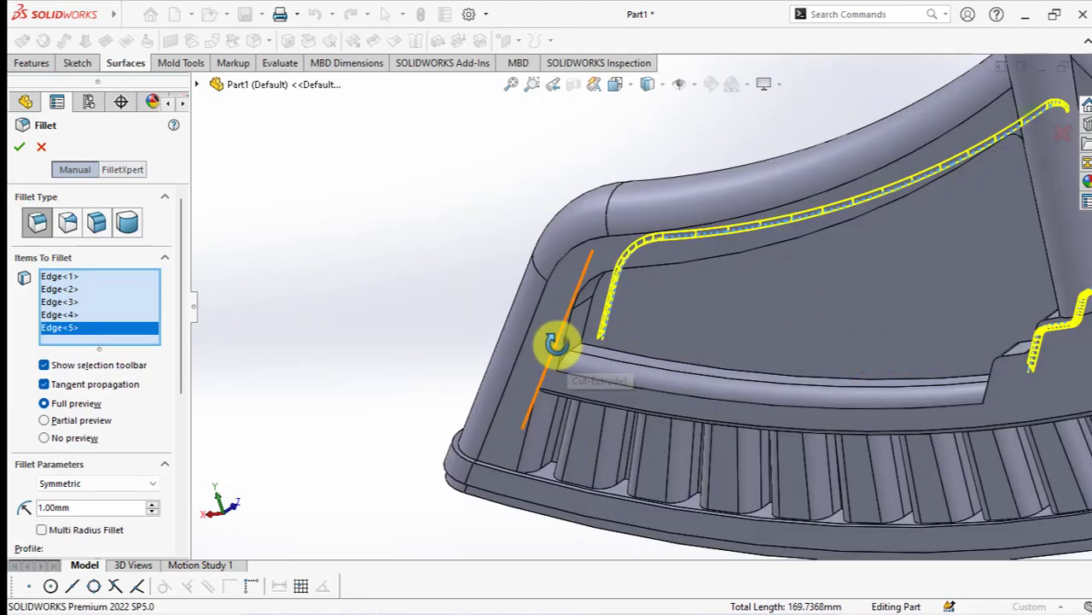
left_click(564, 344)
- Add the edges beside the post and at the post base
scroll(564, 343, "up", 3)
middle_click_drag(564, 344, 939, 268)
scroll(970, 189, "down", 3)
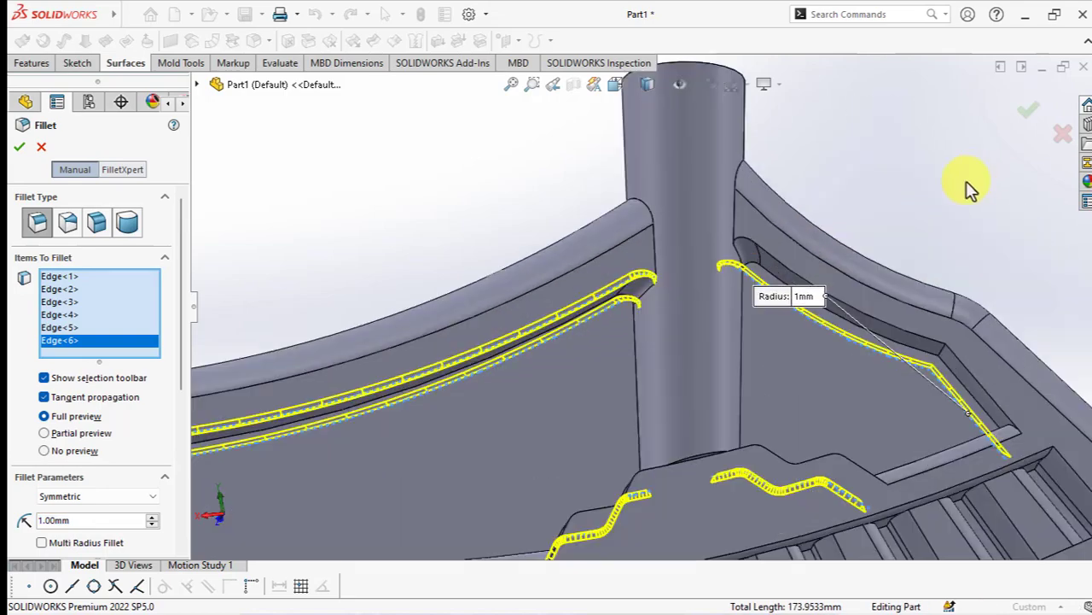
left_click(783, 269)
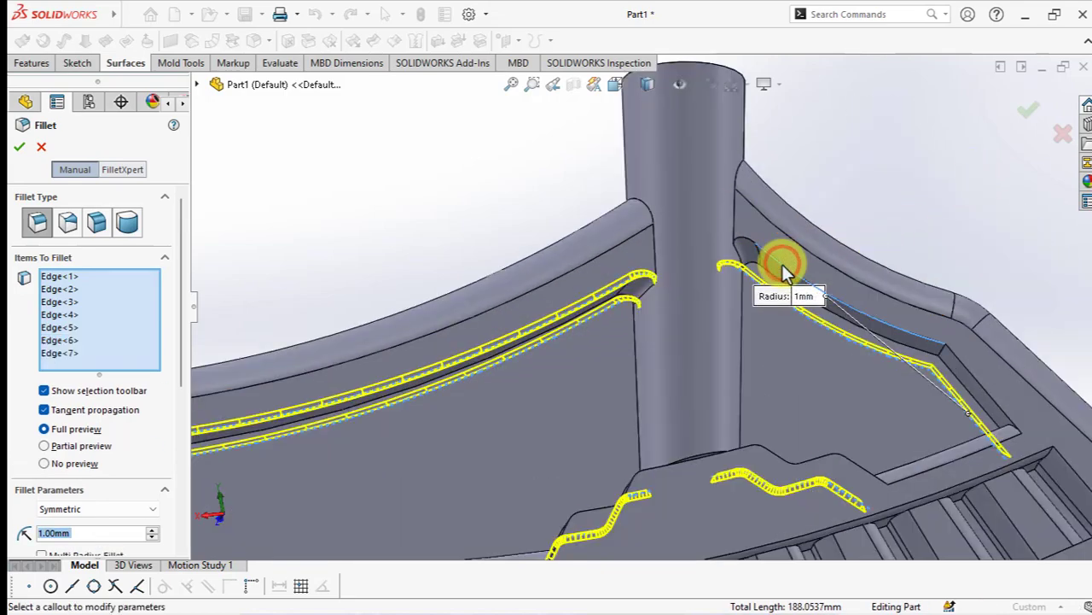
left_click(981, 383)
middle_click_drag(981, 383, 878, 566)
left_click(834, 478)
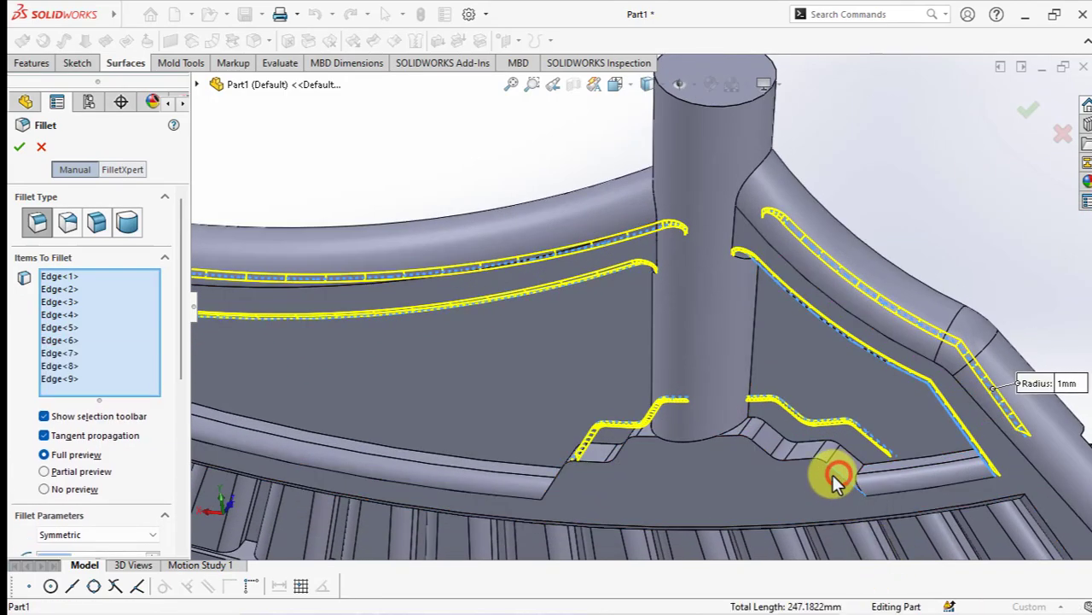
scroll(581, 469, "up", 3)
left_click(585, 459)
scroll(580, 465, "up", 3)
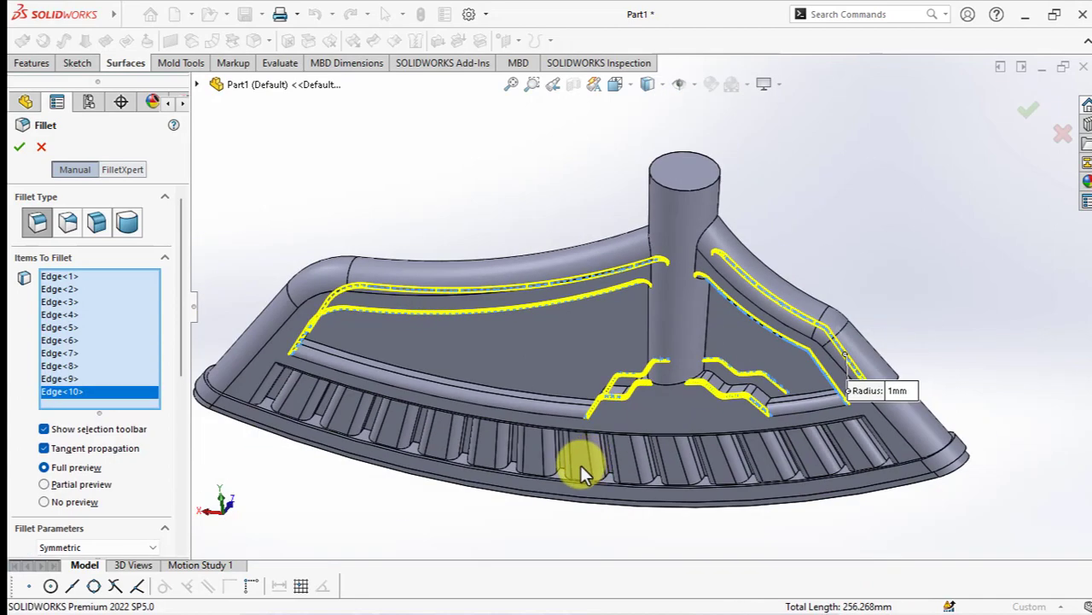
scroll(319, 435, "down", 5)
scroll(344, 415, "up", 3)
- Add the outer rim edge loop and apply the 1 mm fillet
mouse_move(344, 414)
middle_mouse_down()
mouse_move(663, 404)
mouse_move(273, 446)
mouse_move(310, 280)
middle_mouse_up()
scroll(339, 237, "down", 2)
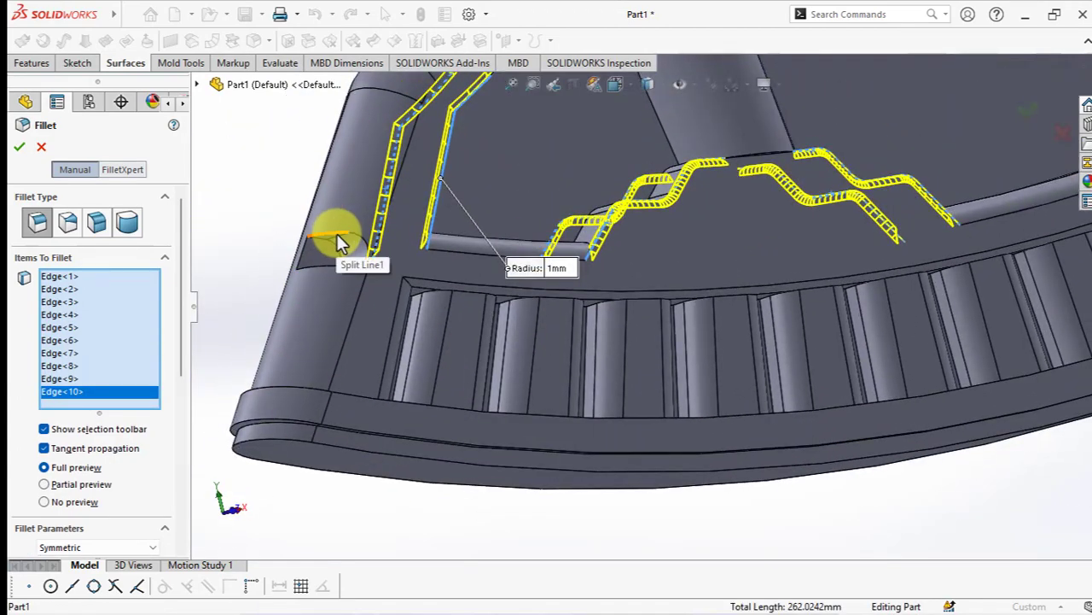
mouse_move(339, 242)
middle_mouse_down()
mouse_move(341, 195)
mouse_move(355, 317)
mouse_move(316, 488)
middle_mouse_up()
left_click(334, 223)
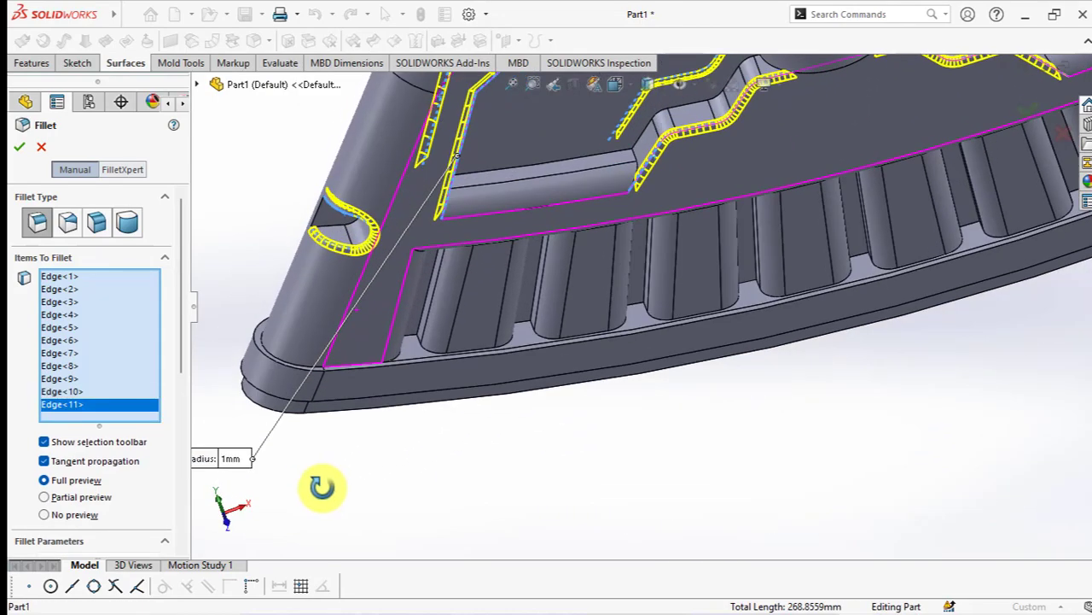
left_click(424, 371)
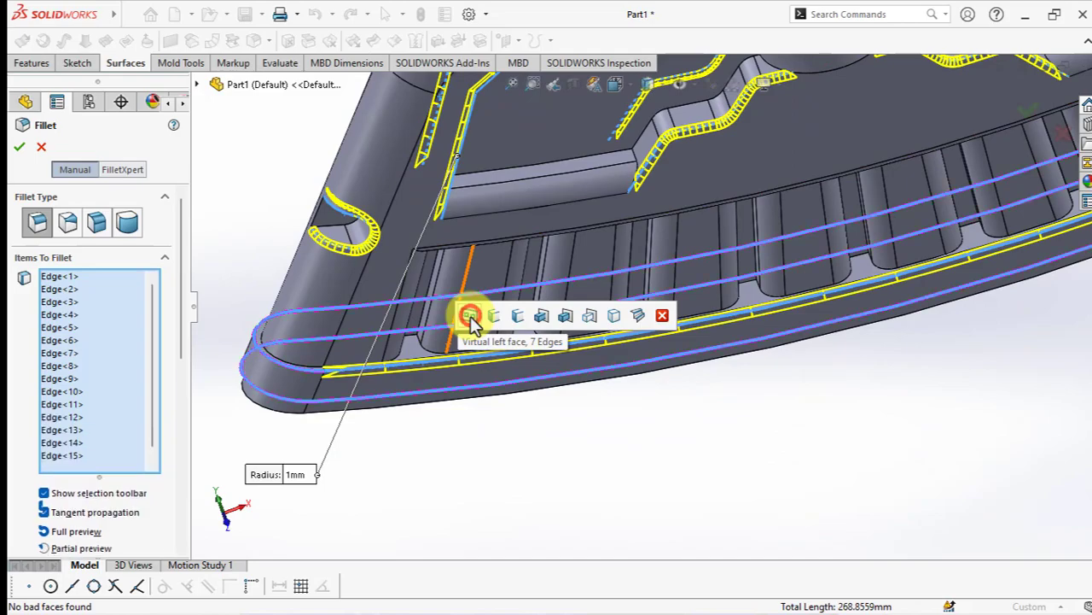
left_click(470, 316)
middle_click_drag(493, 439, 462, 254)
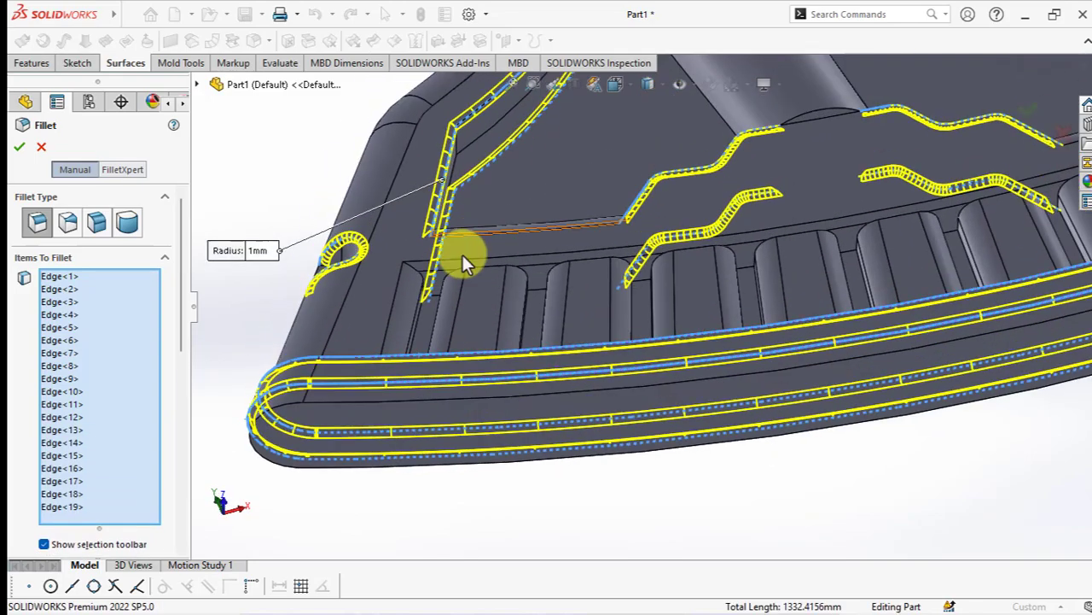
left_click(401, 401)
scroll(402, 410, "up", 3)
mouse_move(402, 410)
middle_mouse_down()
mouse_move(661, 130)
mouse_move(629, 181)
middle_mouse_up()
left_click(22, 147)
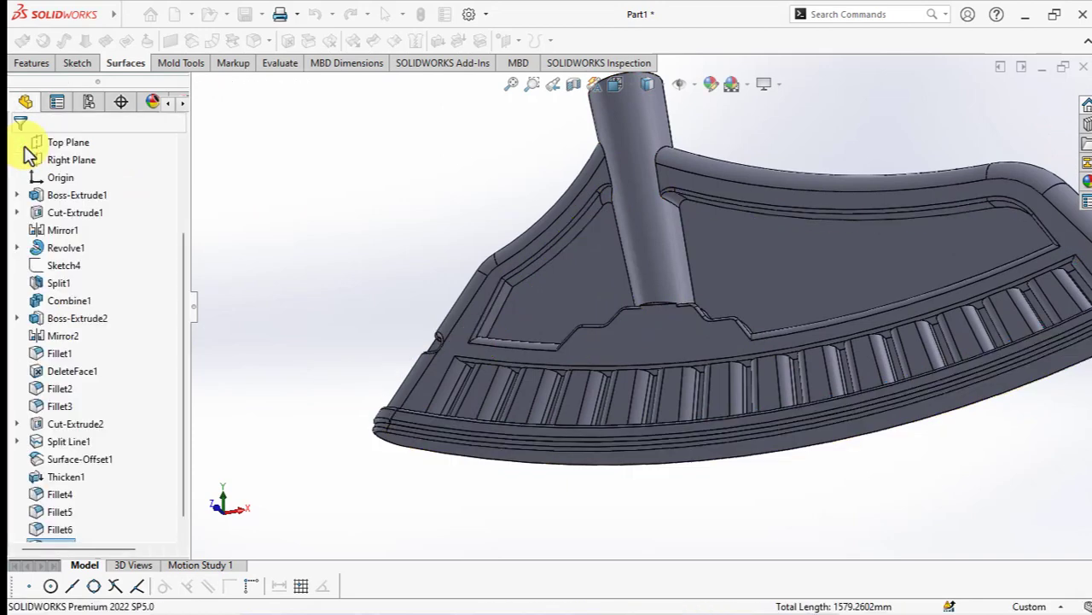
- Fillet two edges where the post meets the stepped wall at 1 mm
left_click(251, 42)
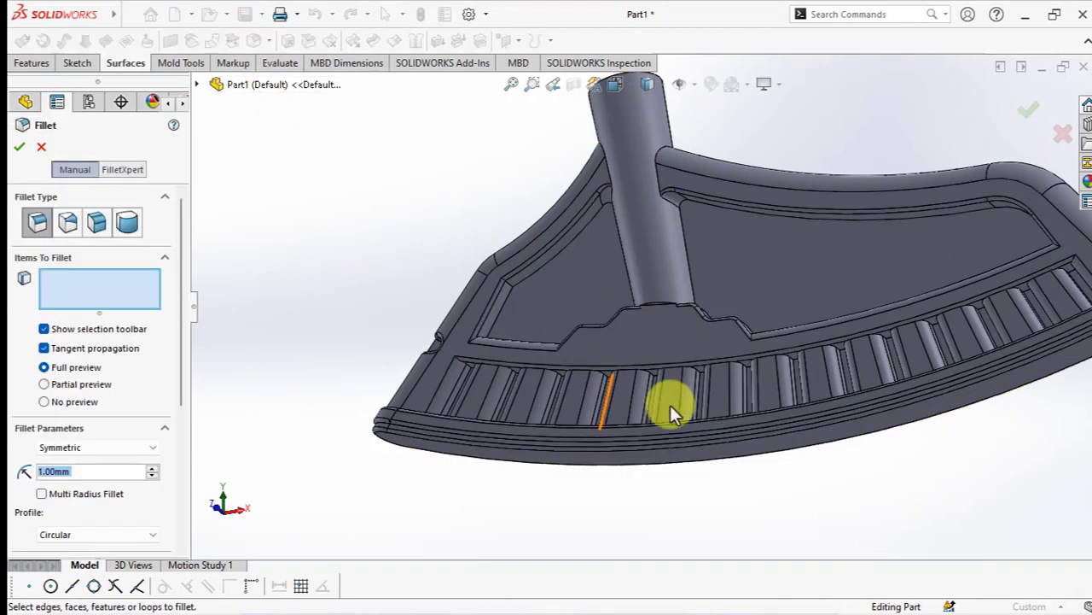
scroll(670, 404, "up", 5)
mouse_move(577, 219)
middle_mouse_down()
mouse_move(474, 167)
mouse_move(796, 223)
mouse_move(805, 295)
middle_mouse_up()
left_click(470, 158)
left_click(469, 162)
left_click(797, 297)
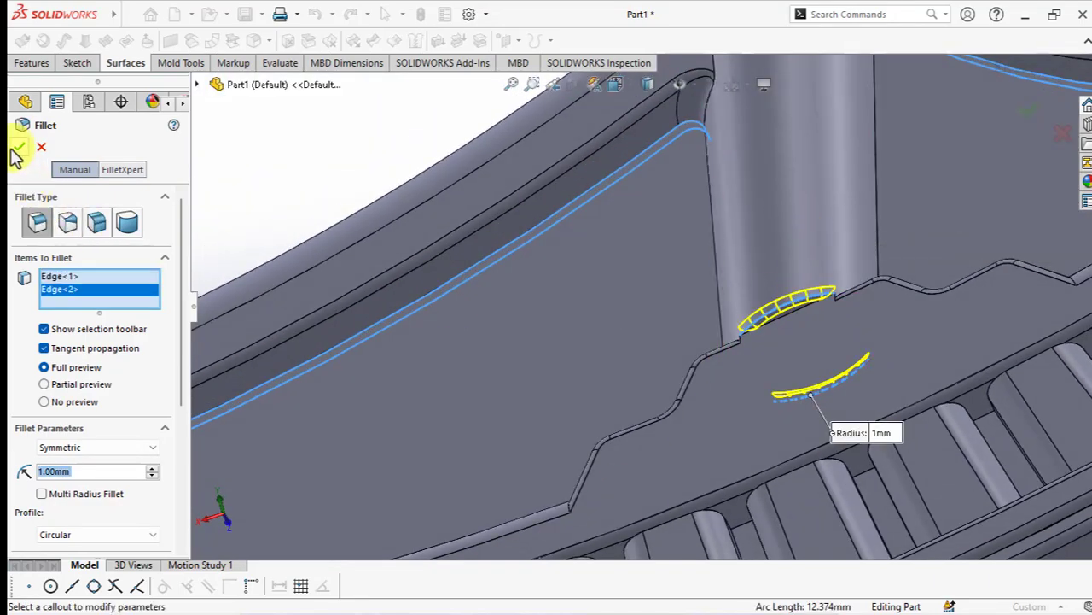
key("f")
mouse_move(588, 398)
middle_mouse_down()
mouse_move(812, 383)
mouse_move(846, 447)
middle_mouse_up()
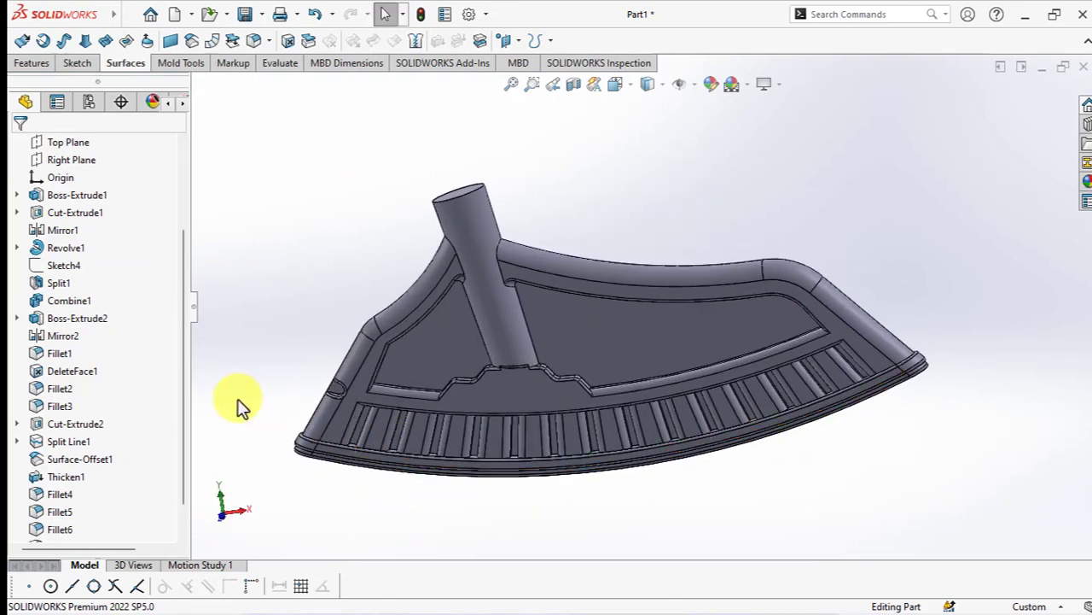
scroll(185, 411, "up", 3)
- Start a sketch on the Front Plane and show the revolve profile sketch for reference
left_click(68, 247)
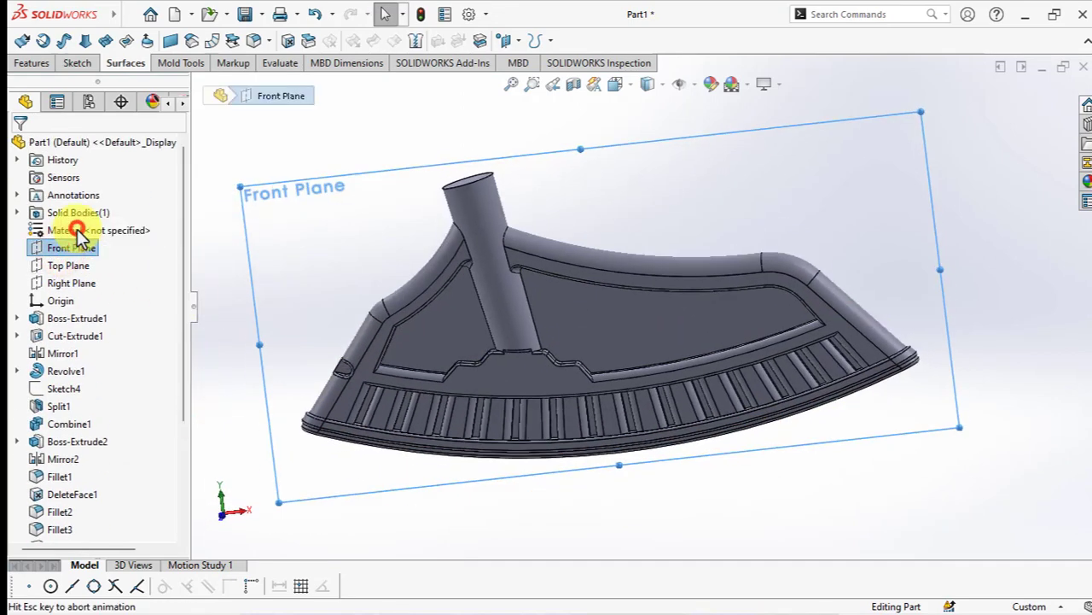
left_click(56, 223)
scroll(602, 192, "down", 4)
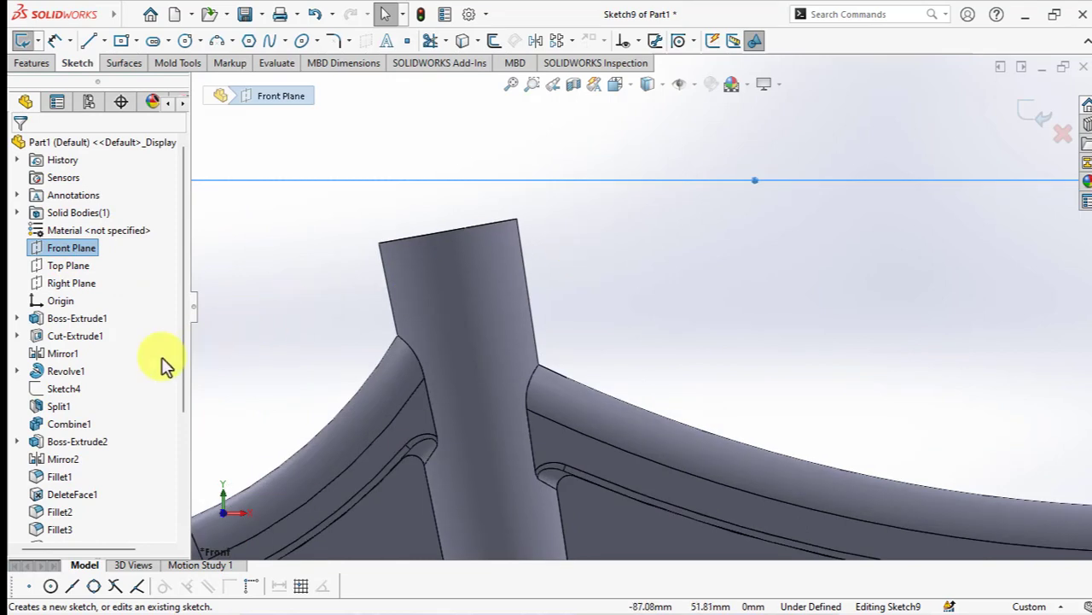
left_click(18, 371)
left_click(53, 403)
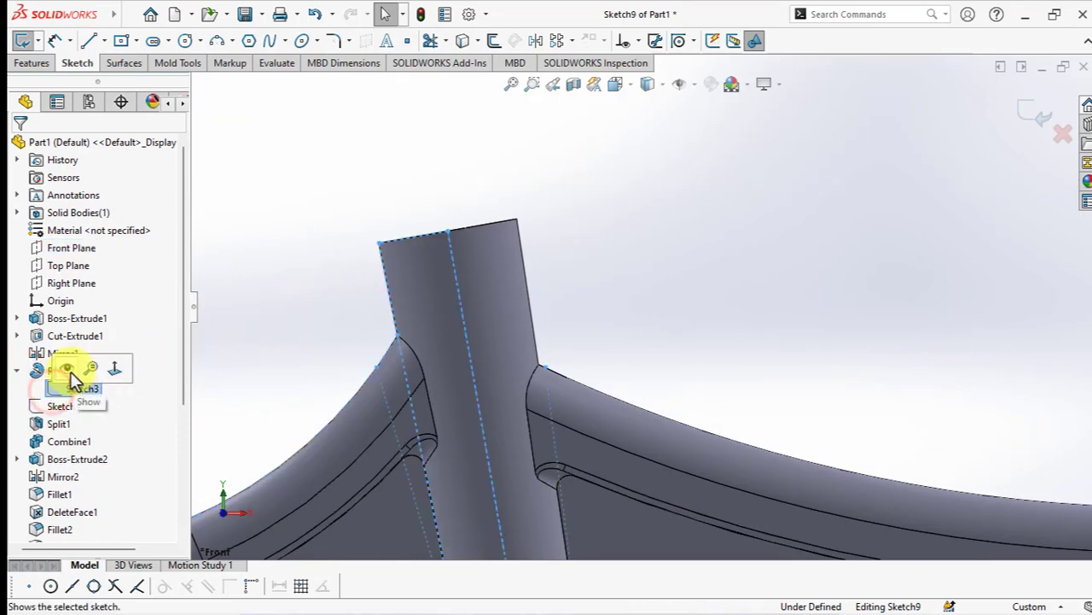
scroll(454, 298, "down", 2)
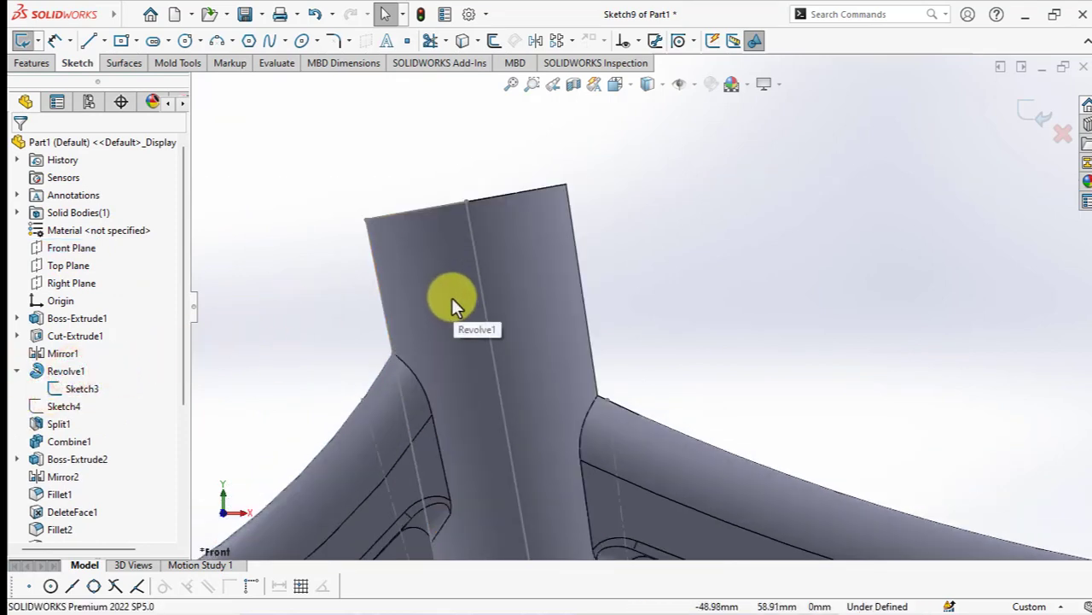
- Draw a small circle beside the post top with a 2.6 mm diameter
left_click(185, 41)
left_click(375, 282)
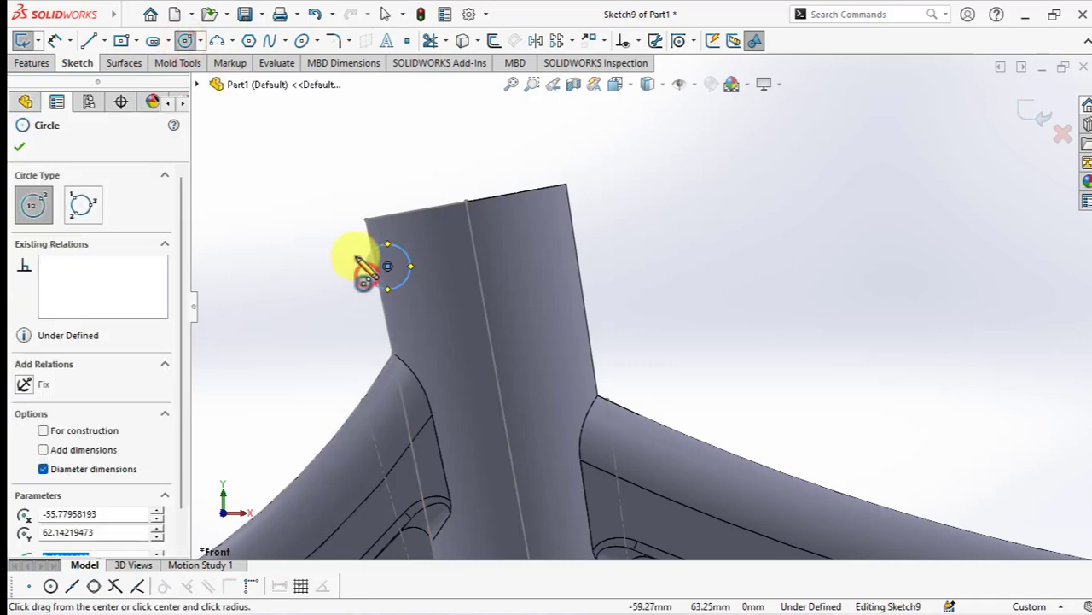
key("Escape")
right_click_drag(340, 277, 334, 236)
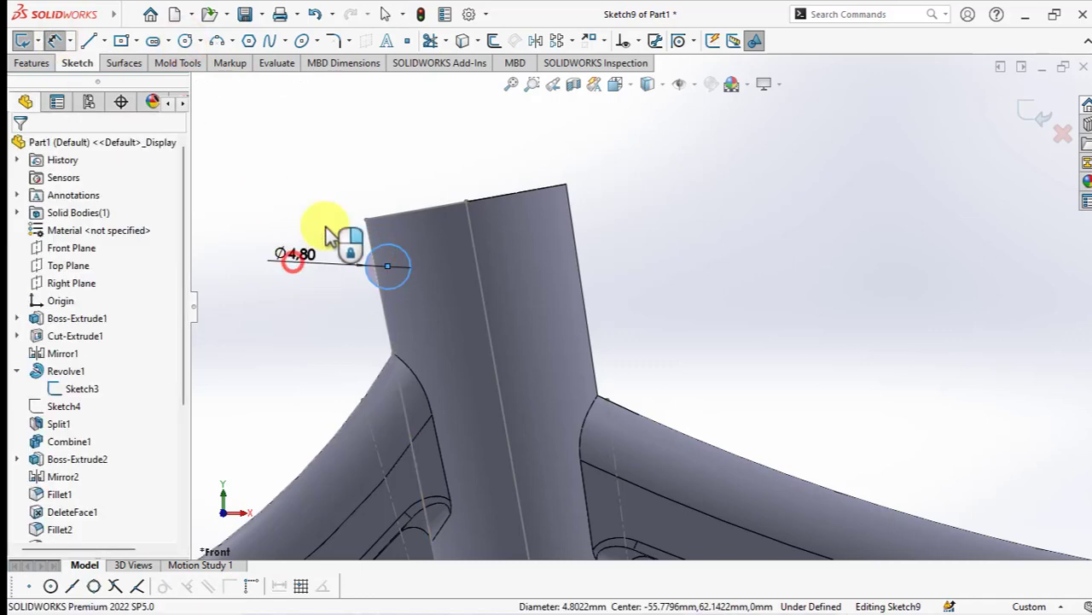
left_click(326, 237)
type("2.6")
key("Return")
- Dimension the circle centre 7 mm from the post's top edge
scroll(336, 237, "down", 2)
scroll(367, 280, "down", 1)
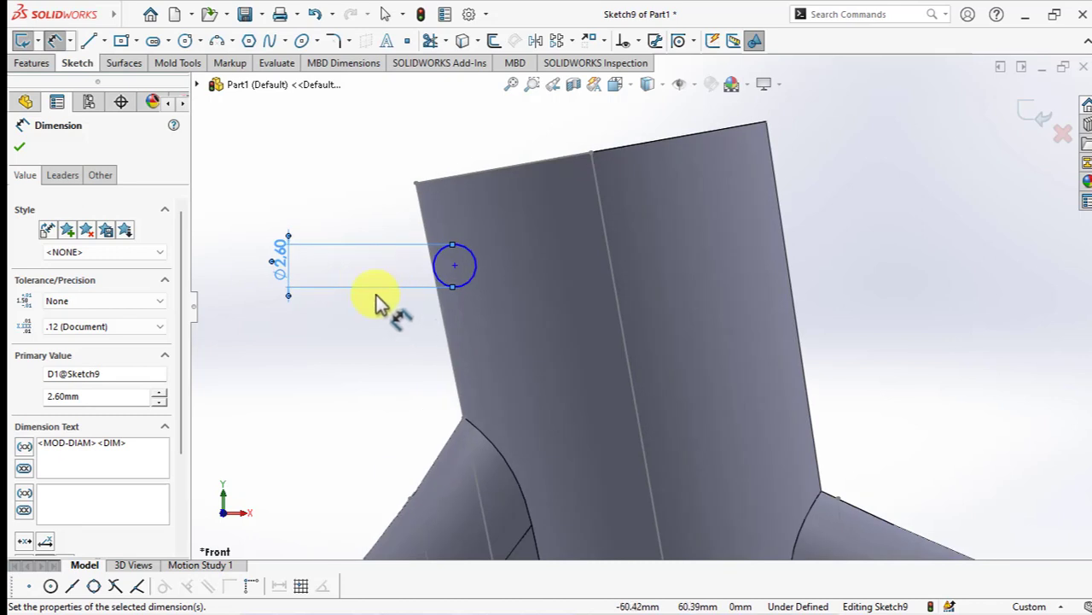
left_click(455, 265)
left_click(548, 160)
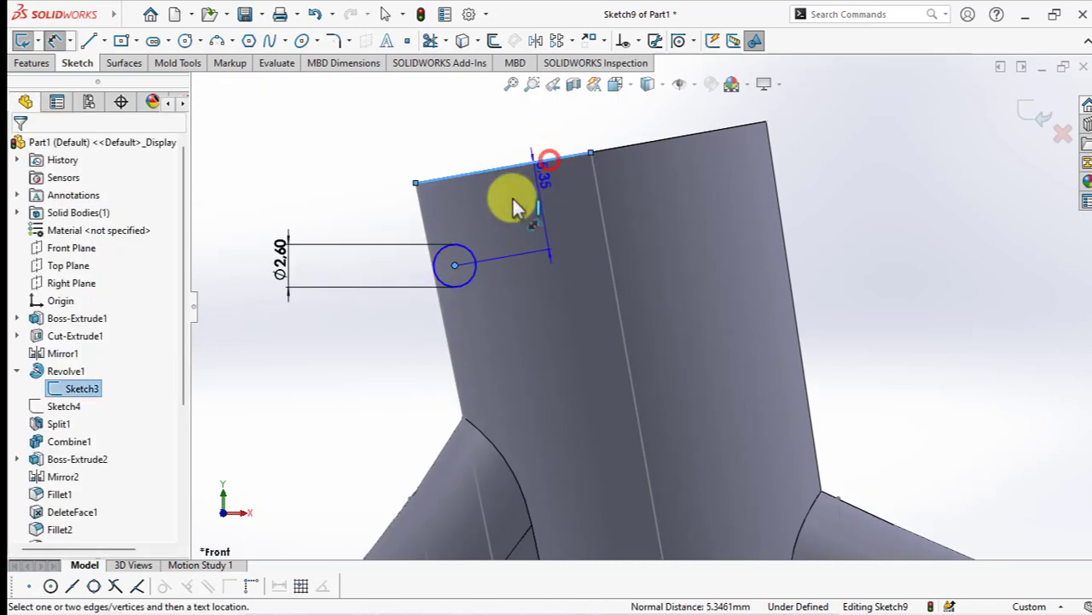
left_click(368, 244)
type("7")
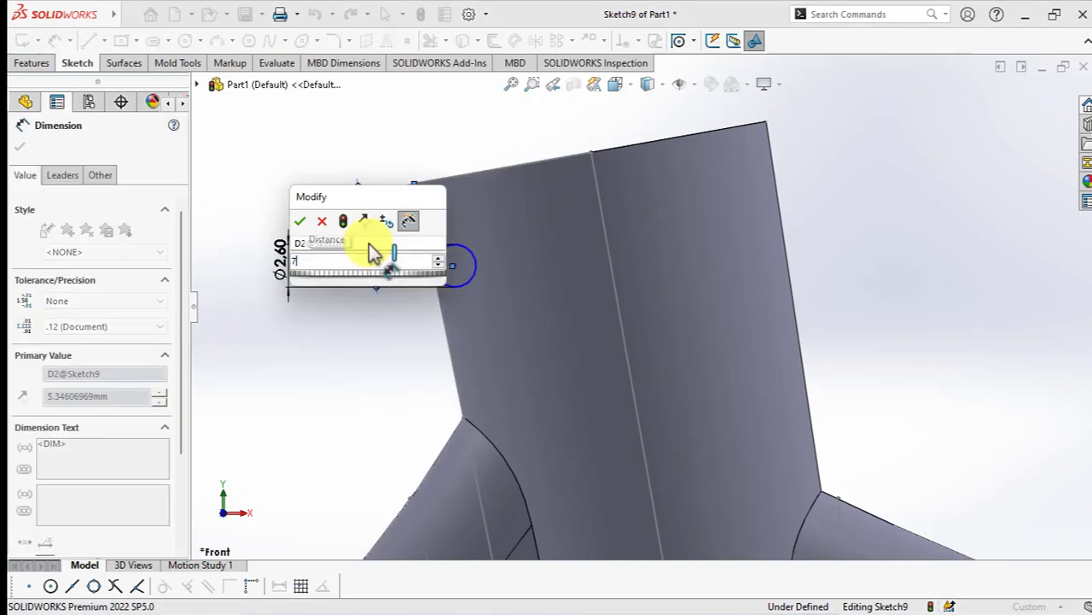
key("Return")
key("Escape")
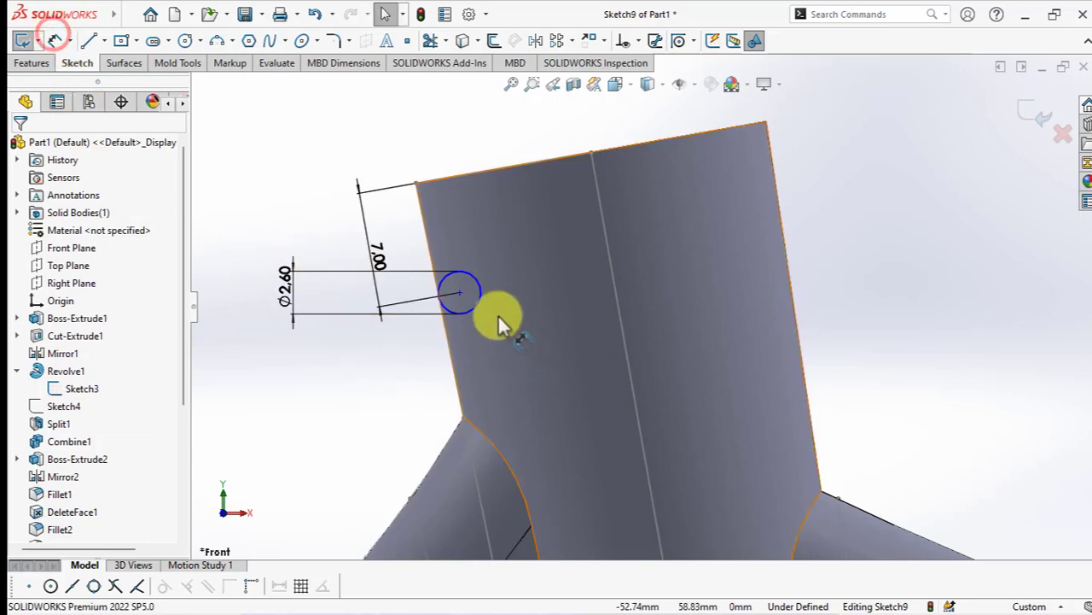
- Dimension the circle 1.00 mm from the post edge using the Min arc condition
scroll(478, 290, "down", 2)
left_click(456, 287)
left_click(398, 384)
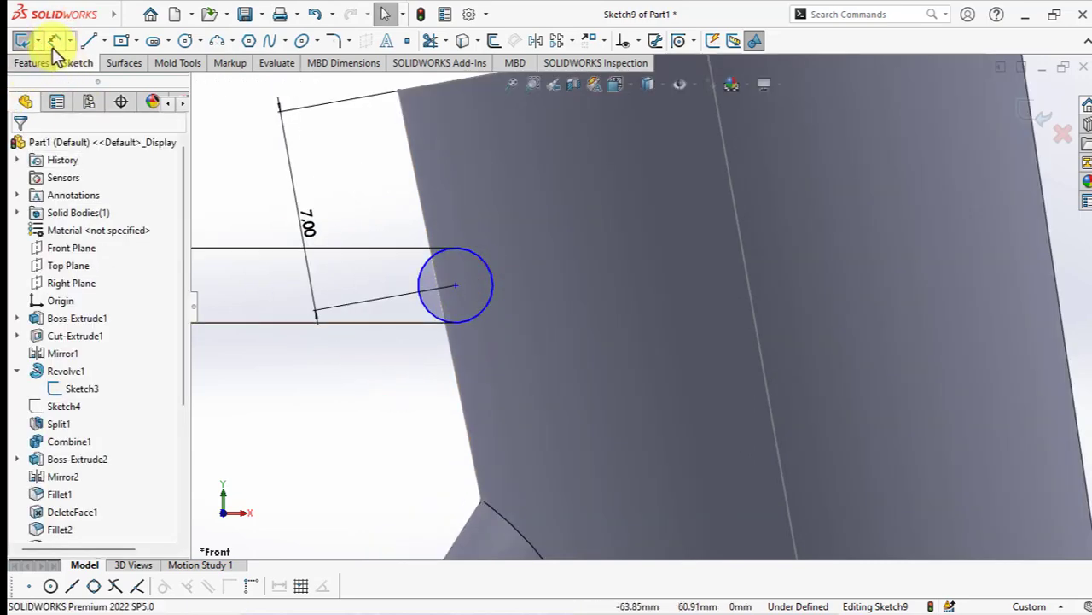
left_click(433, 312)
key("d")
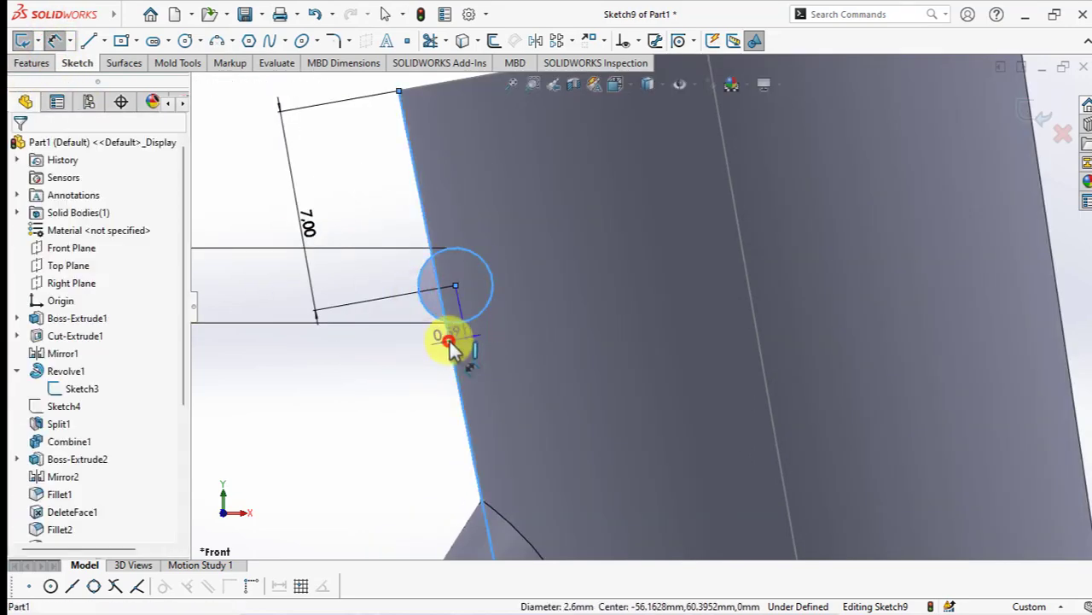
left_click(452, 342)
left_click(364, 221)
left_click(295, 193)
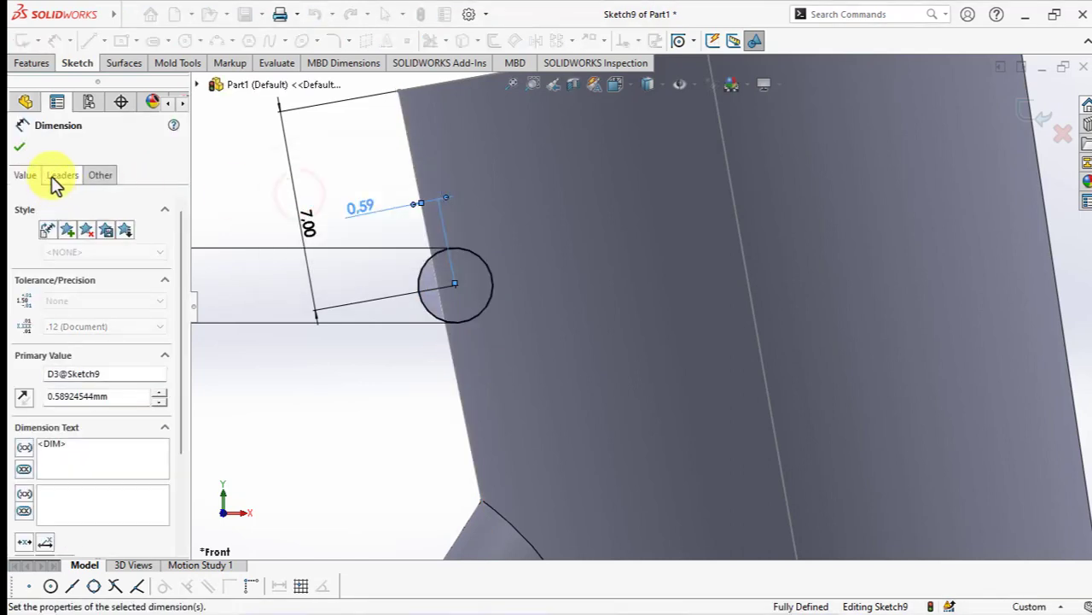
left_click(62, 174)
scroll(86, 495, "down", 2)
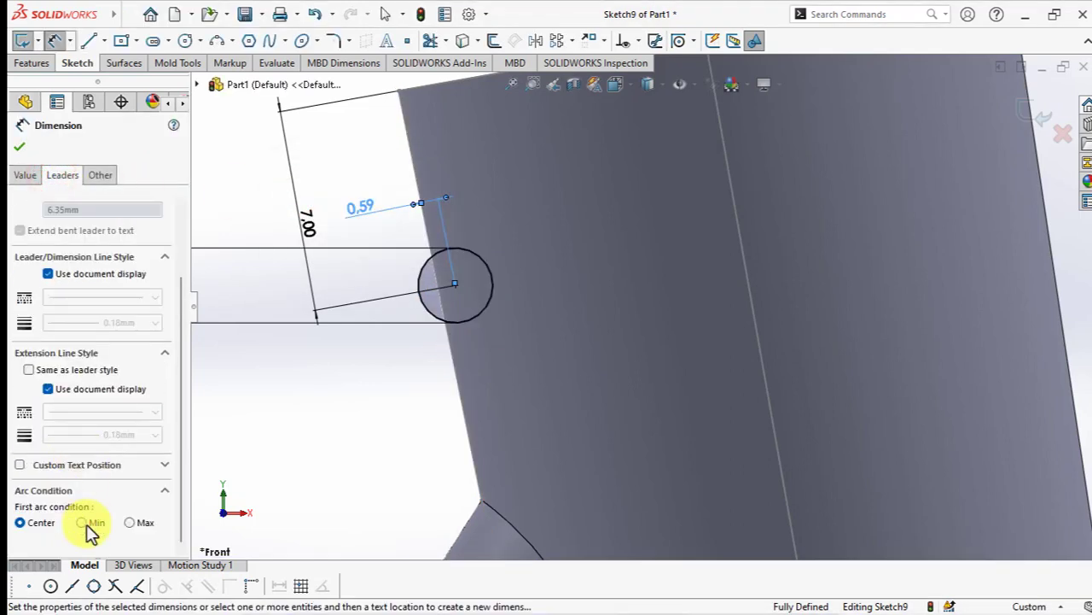
left_click(366, 384)
type("1")
key("Return")
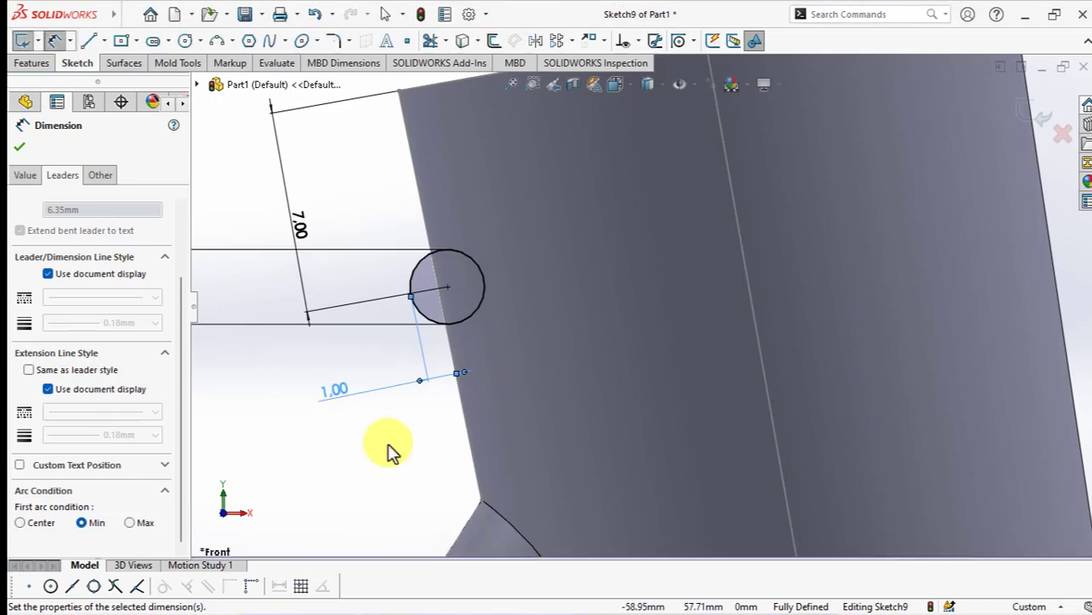
- Start a Revolve of the bead circle sketch from the Features tab
scroll(408, 399, "up", 3)
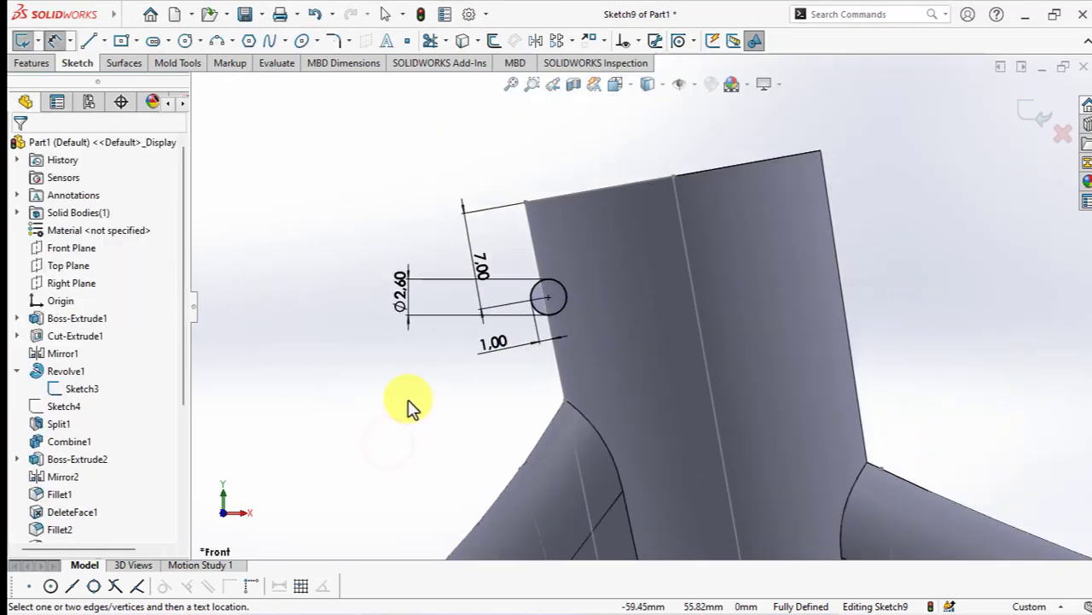
left_click(31, 64)
left_click(43, 41)
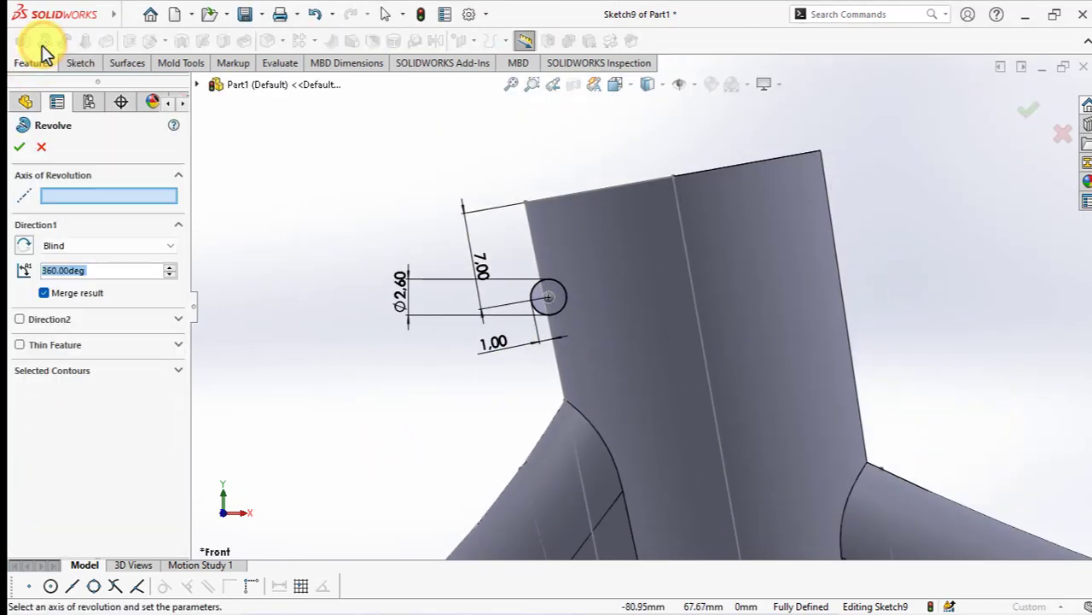
- Revolve the Ø2.60 circle 360° about the post centerline Line10@Sketch3 to form the bead ring
left_click(698, 304)
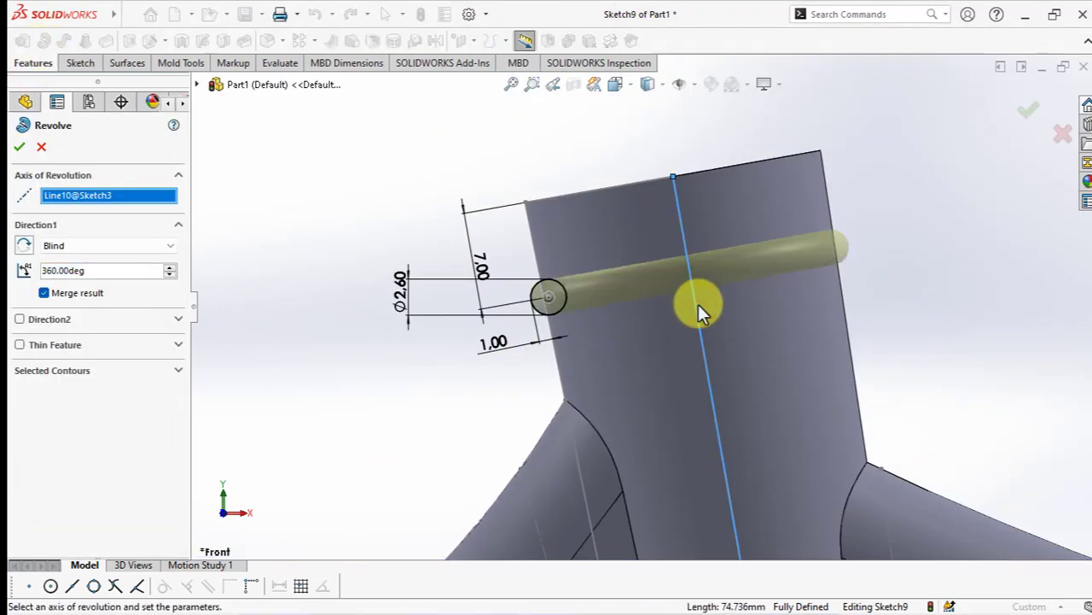
left_click(22, 150)
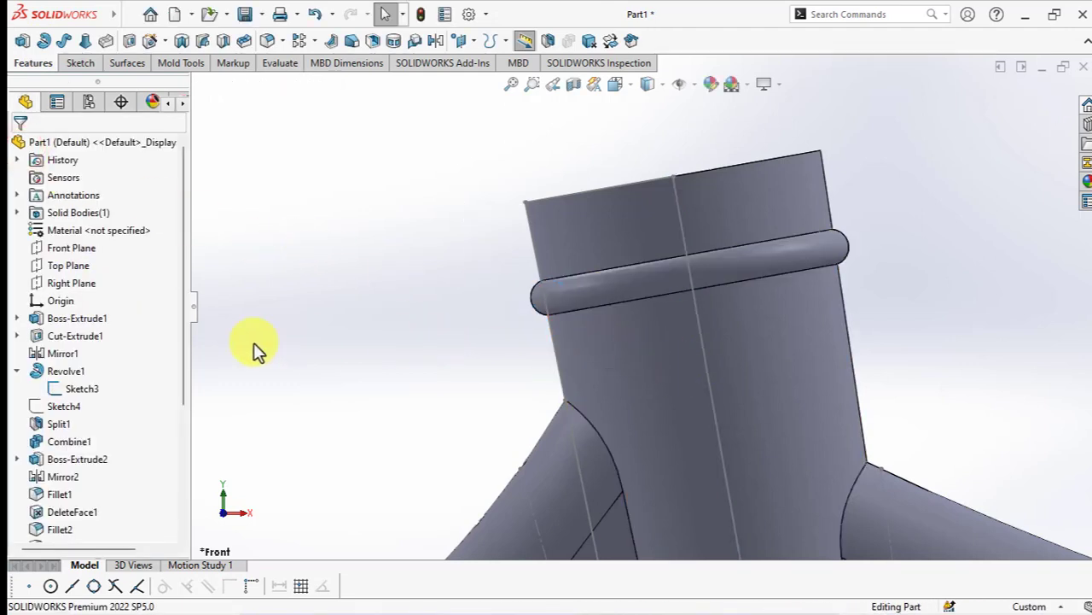
left_click(61, 247)
scroll(318, 292, "up", 3)
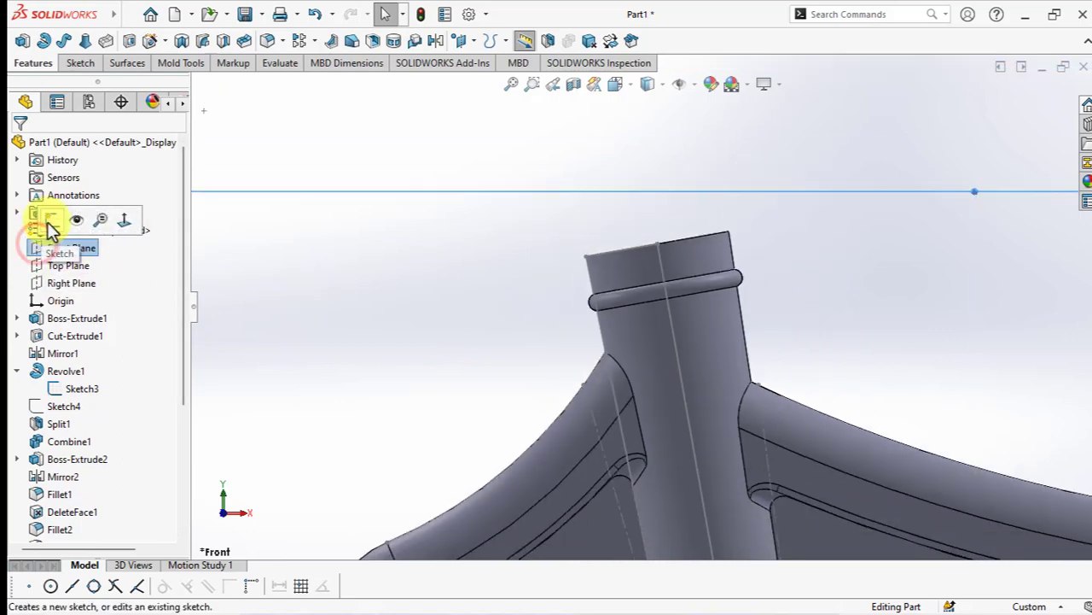
- On the Front Plane, offset the post centerline 12 mm both ways and its top edge 25 mm down
left_click(50, 222)
left_click(494, 42)
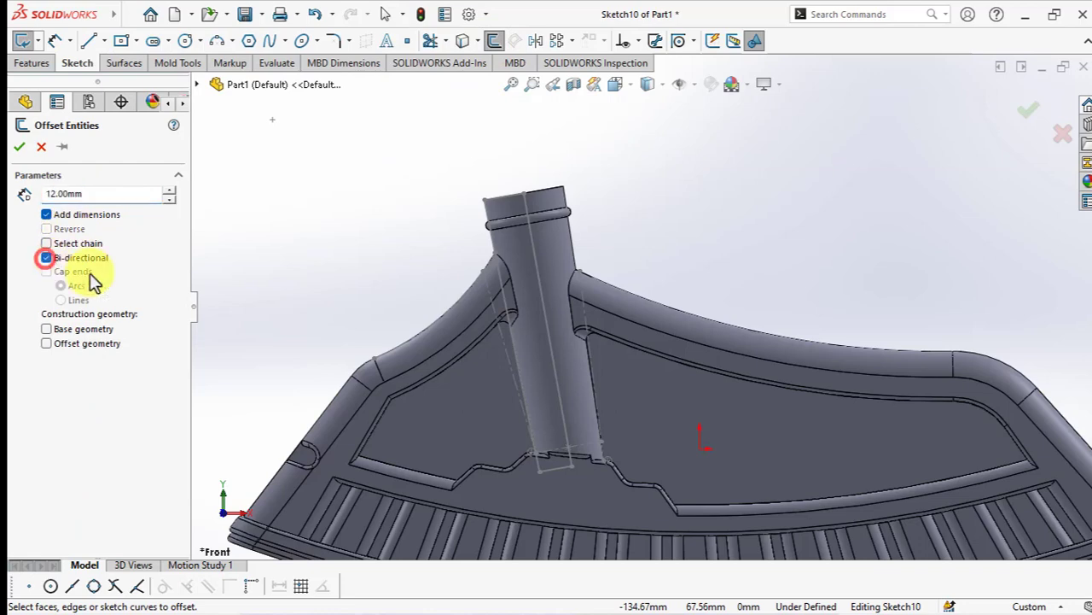
scroll(547, 256, "down", 3)
left_click(570, 239)
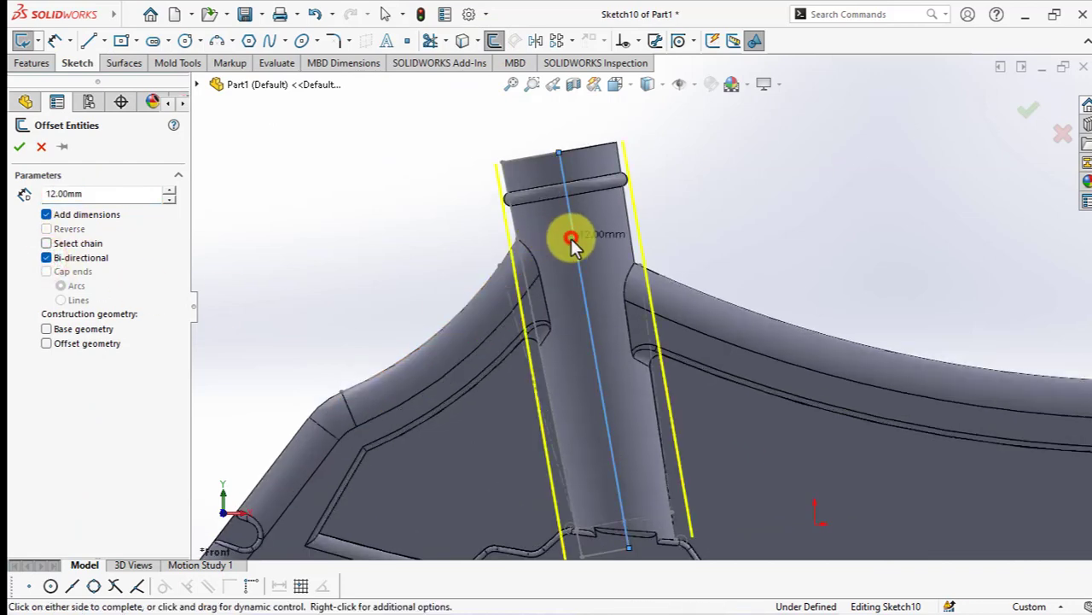
left_click(20, 149)
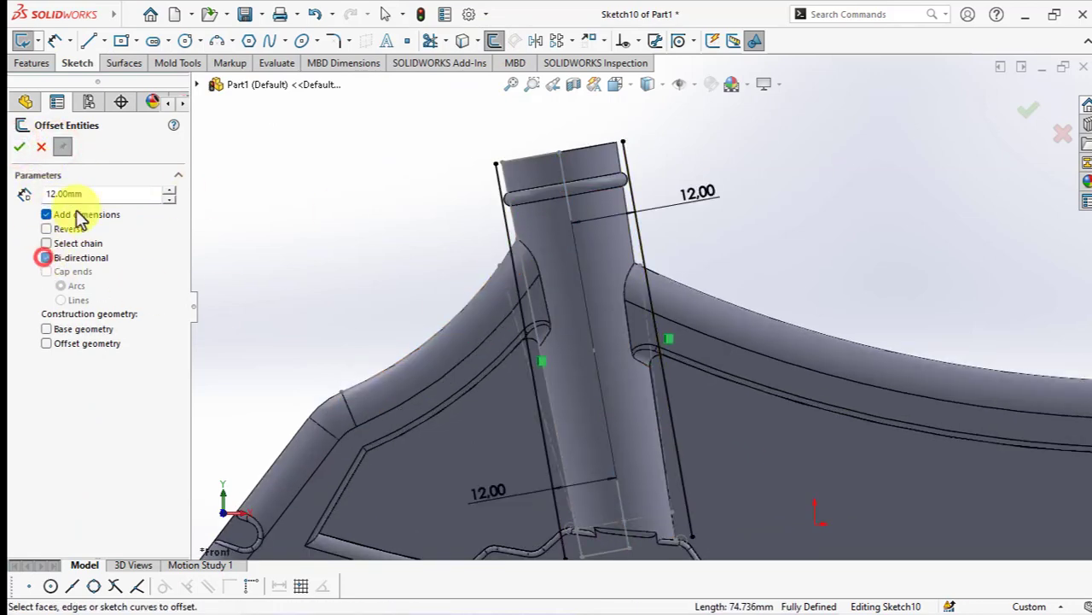
left_click(585, 155)
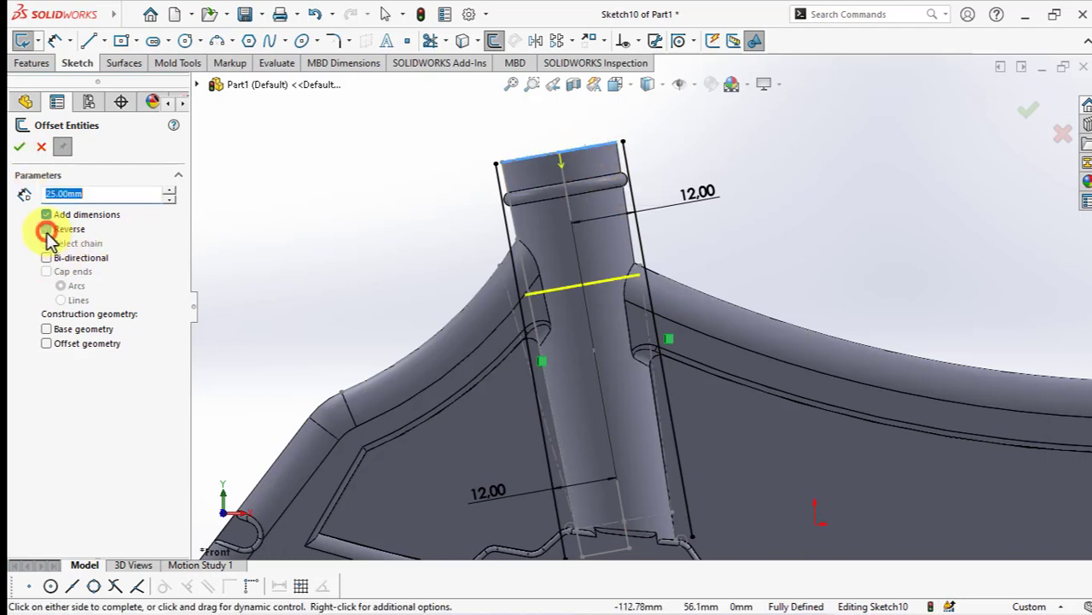
left_click(18, 149)
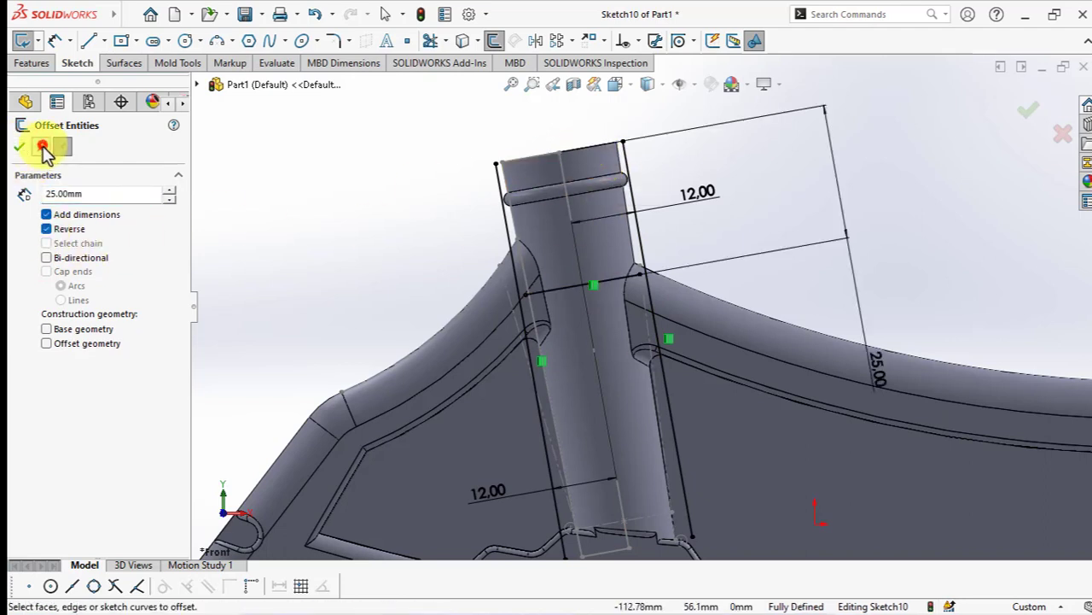
left_click(42, 147)
- Draw a straight line across the top between the two 12 mm offset lines
left_click(87, 40)
left_click(497, 162)
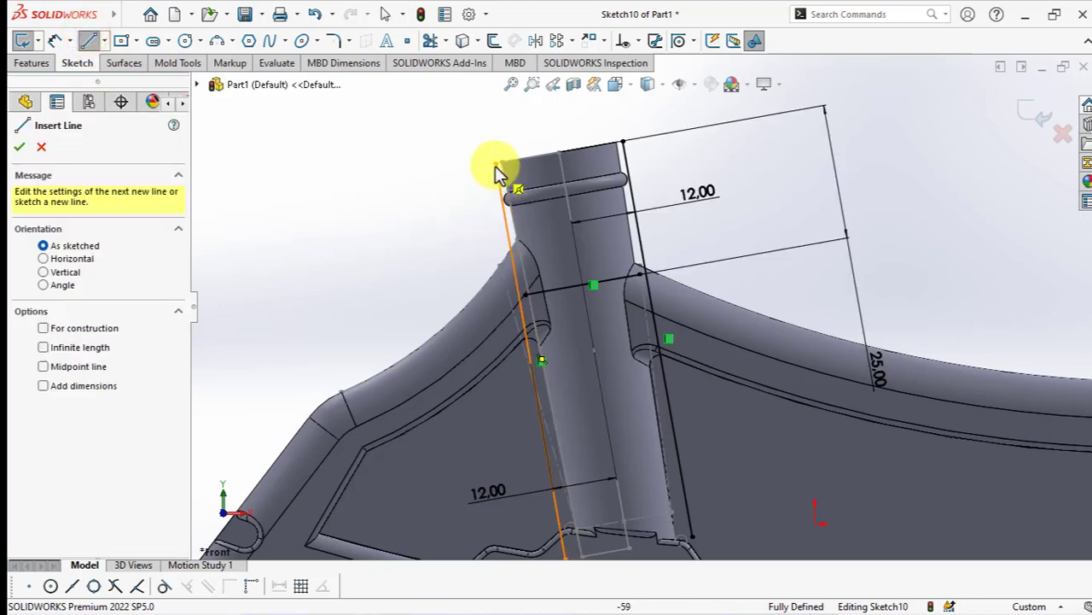
left_click(624, 143)
right_click(625, 144)
left_click(664, 155)
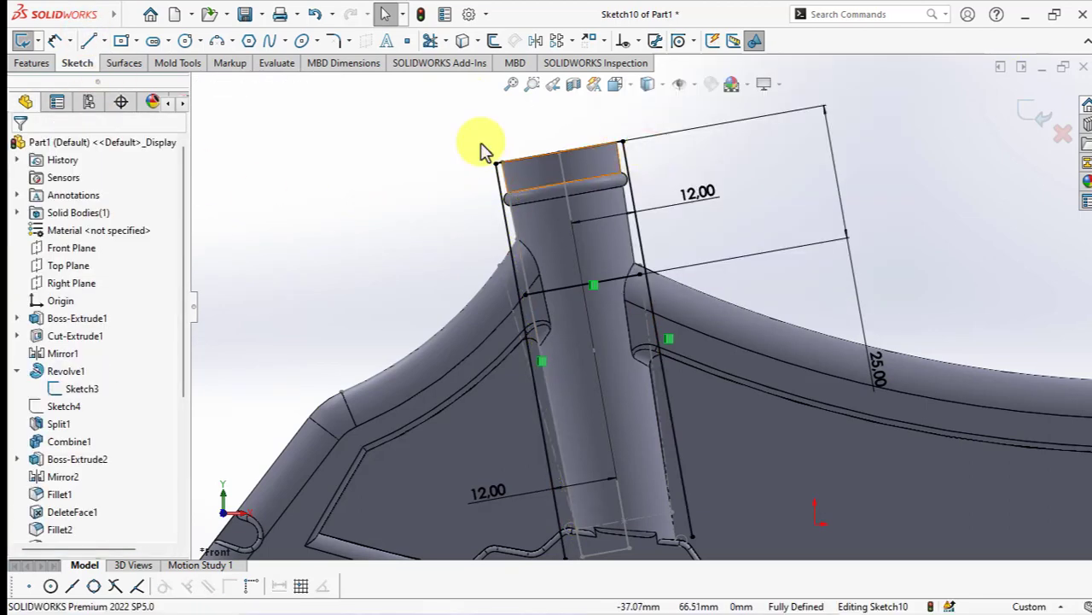
- Corner-trim both side lines at the cross line to close the rectangle, then begin an Extruded Boss
left_click(432, 40)
left_click(567, 287)
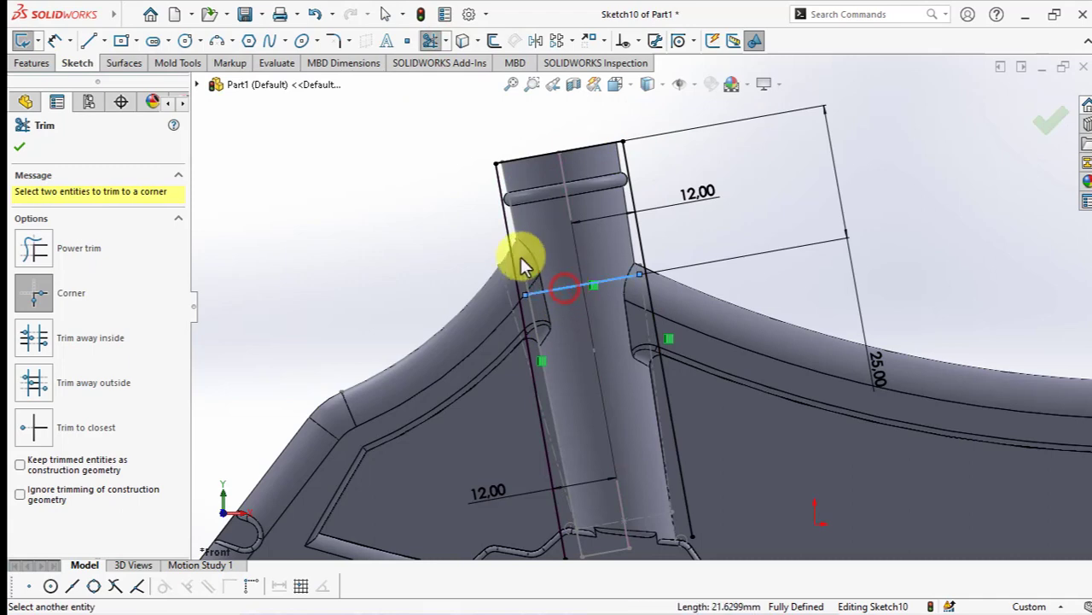
left_click(517, 254)
left_click(570, 285)
left_click(643, 254)
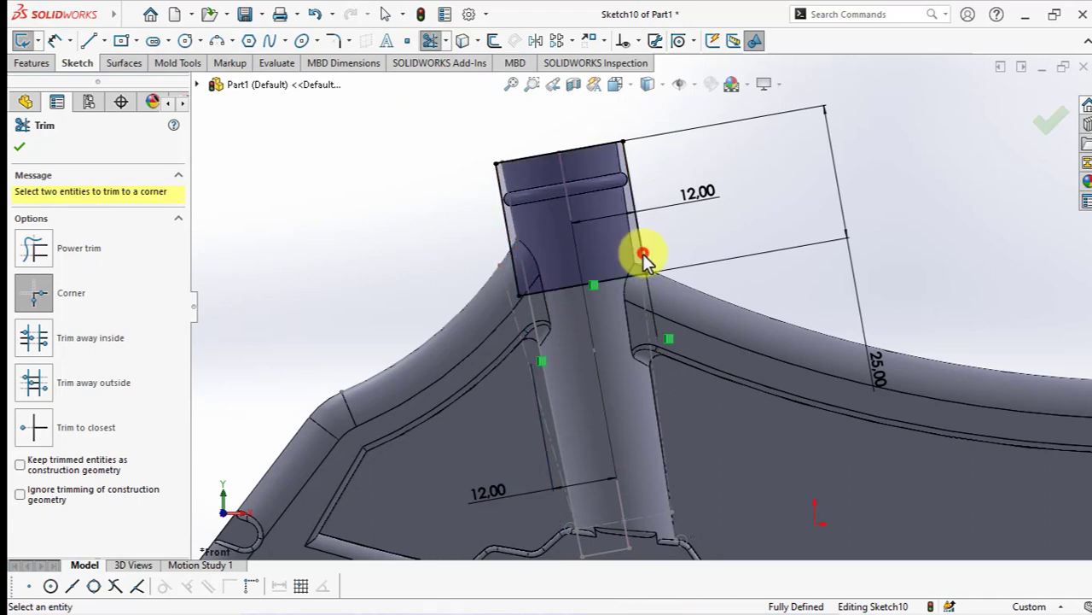
left_click(19, 147)
left_click(31, 62)
left_click(21, 40)
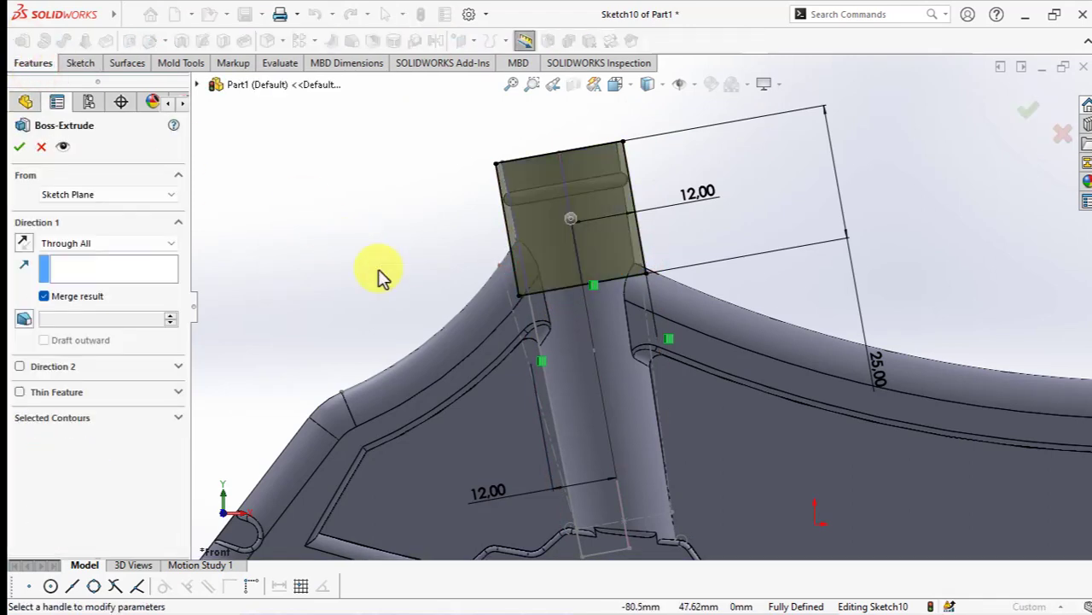
- Extrude Sketch10 as a Mid Plane boss 2.5 mm thick
left_click(115, 247)
left_click(103, 257)
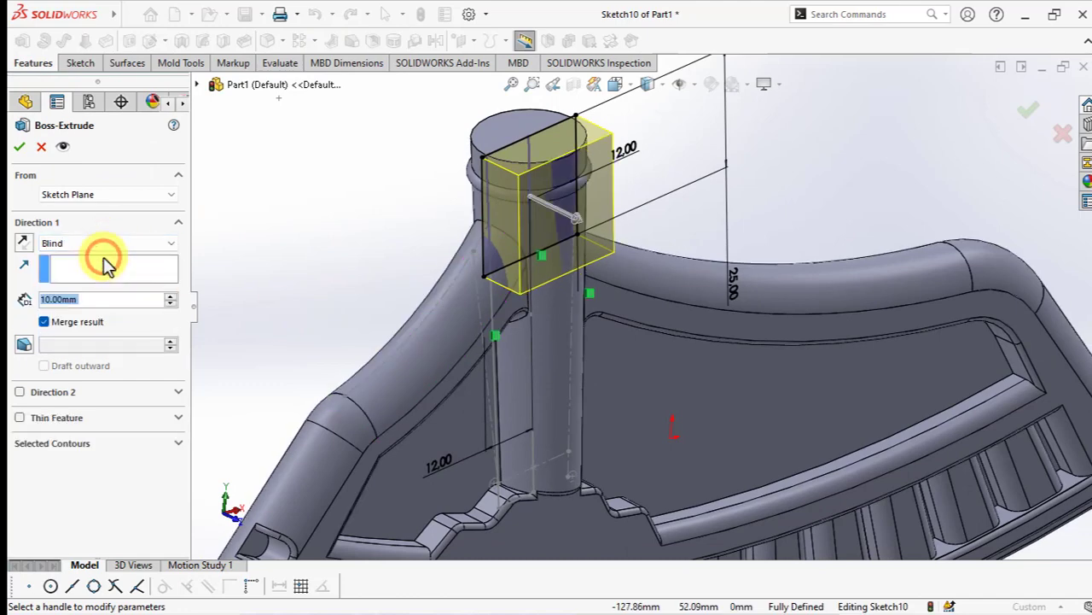
left_click(103, 247)
left_click(97, 317)
type("2")
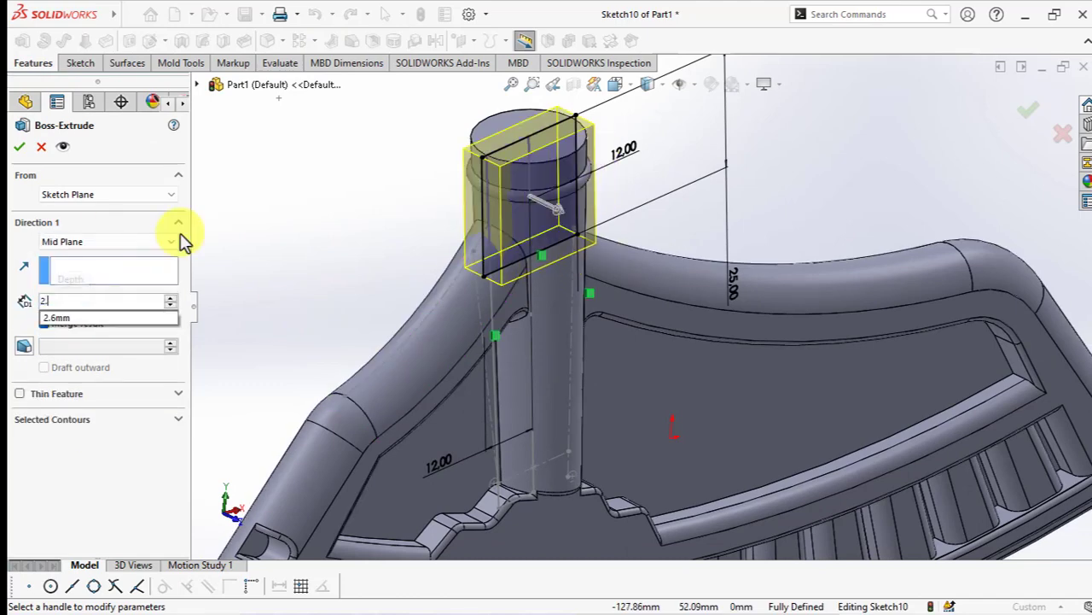
type(".5")
key("Return")
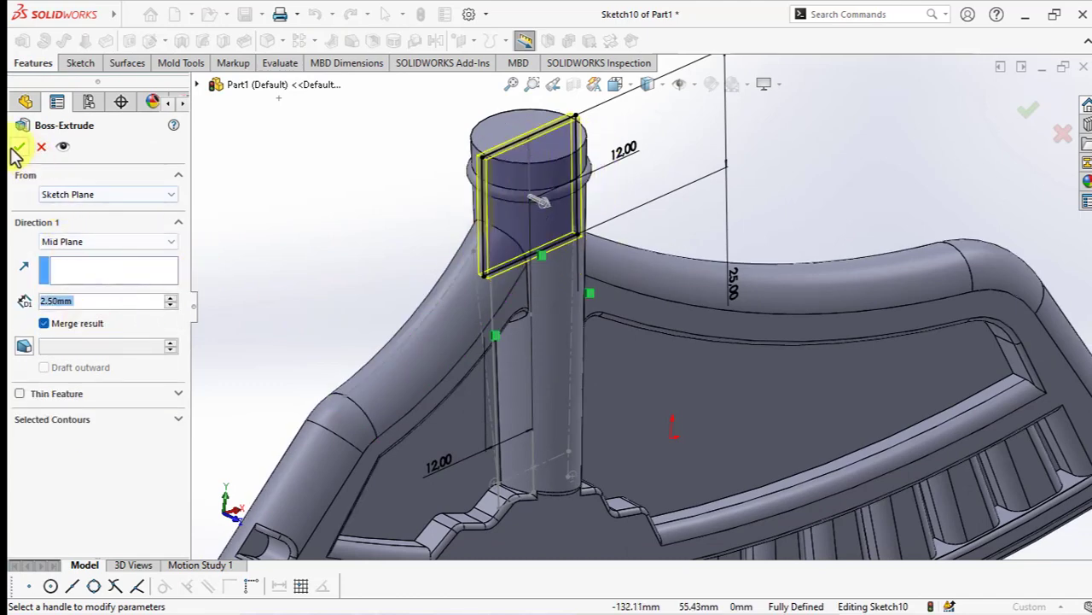
left_click(16, 148)
- Hide the revolve sketch Sketch3
left_click(530, 333)
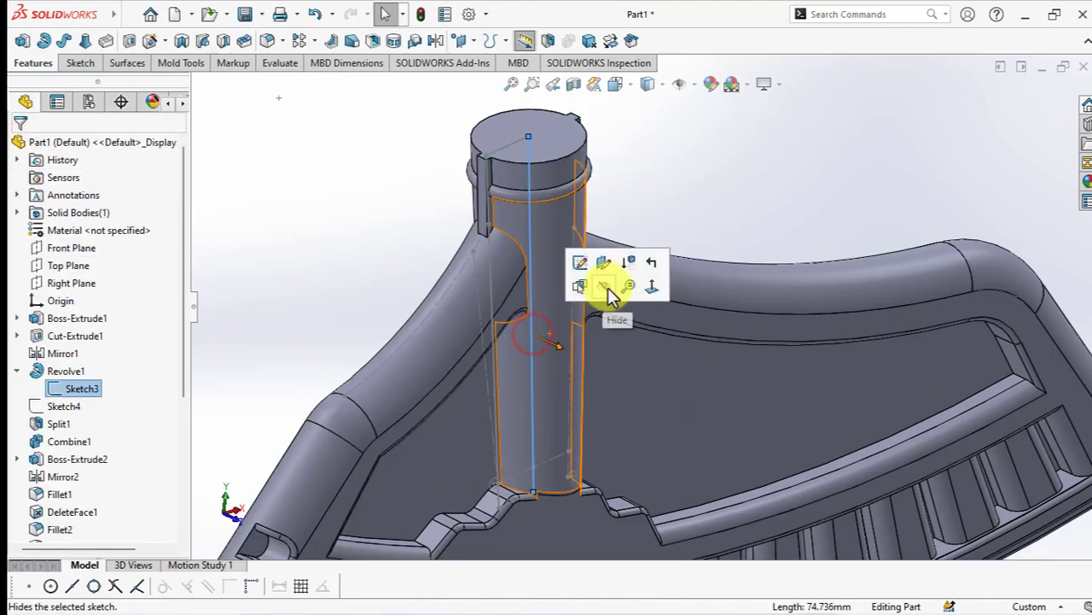
left_click(607, 288)
scroll(647, 222, "up", 5)
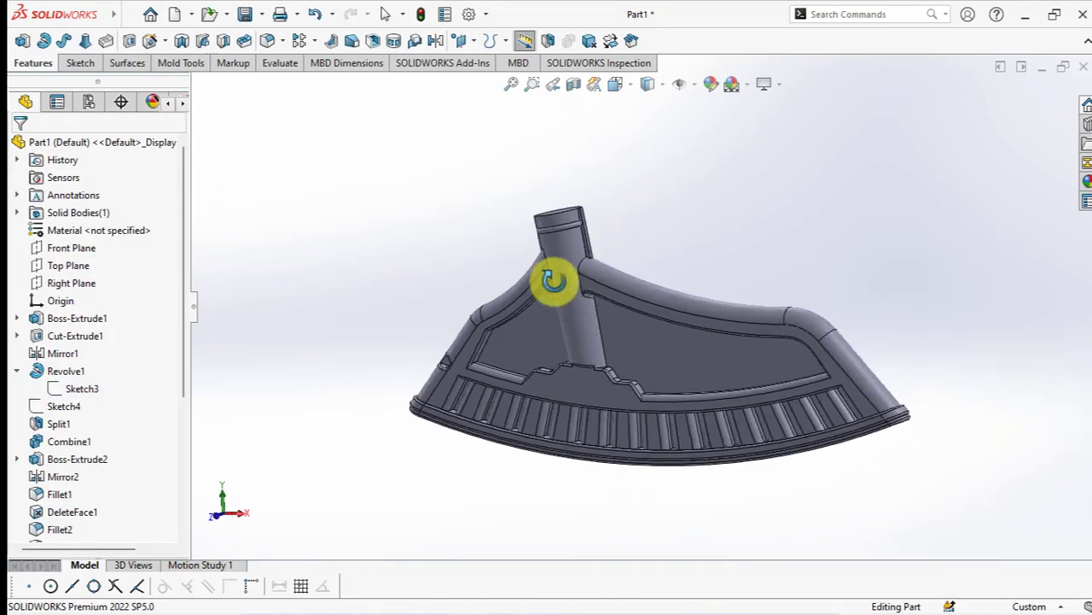